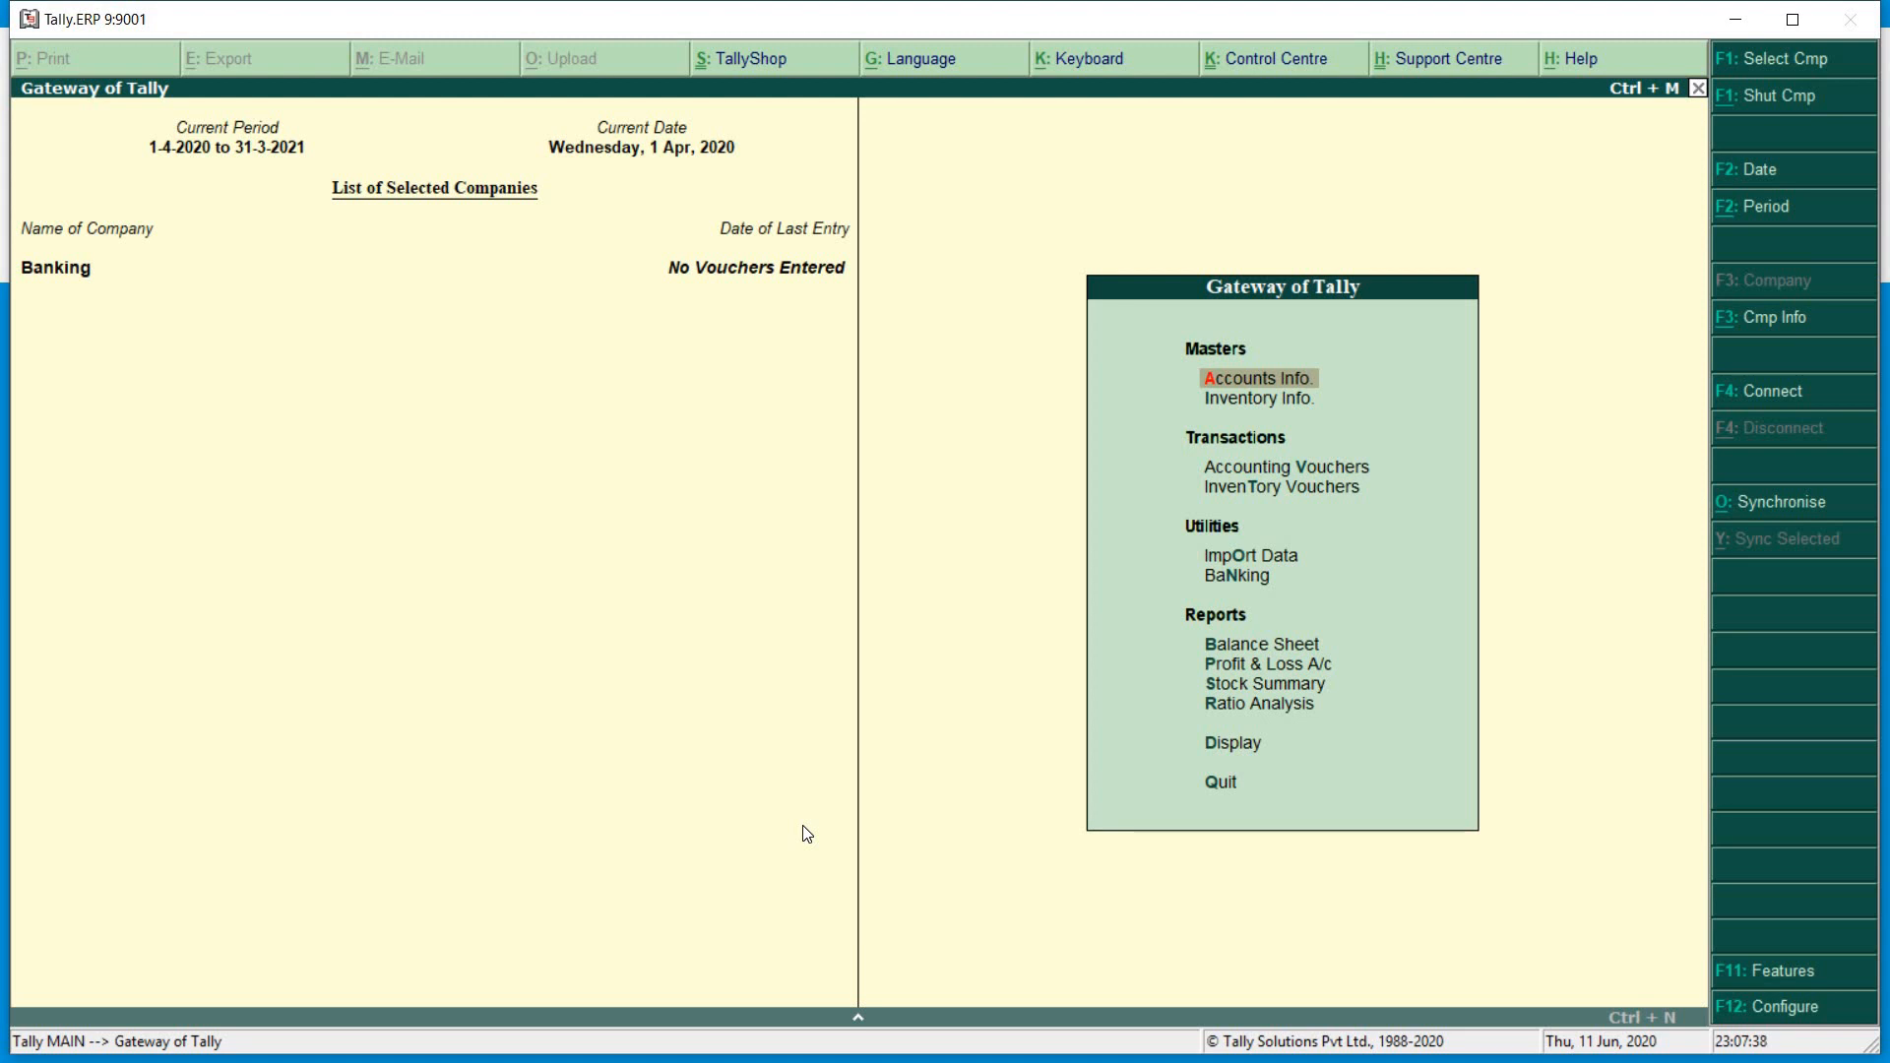
- Create a single ledger named HDFC BANK under the Bank Accounts group
key("Return")
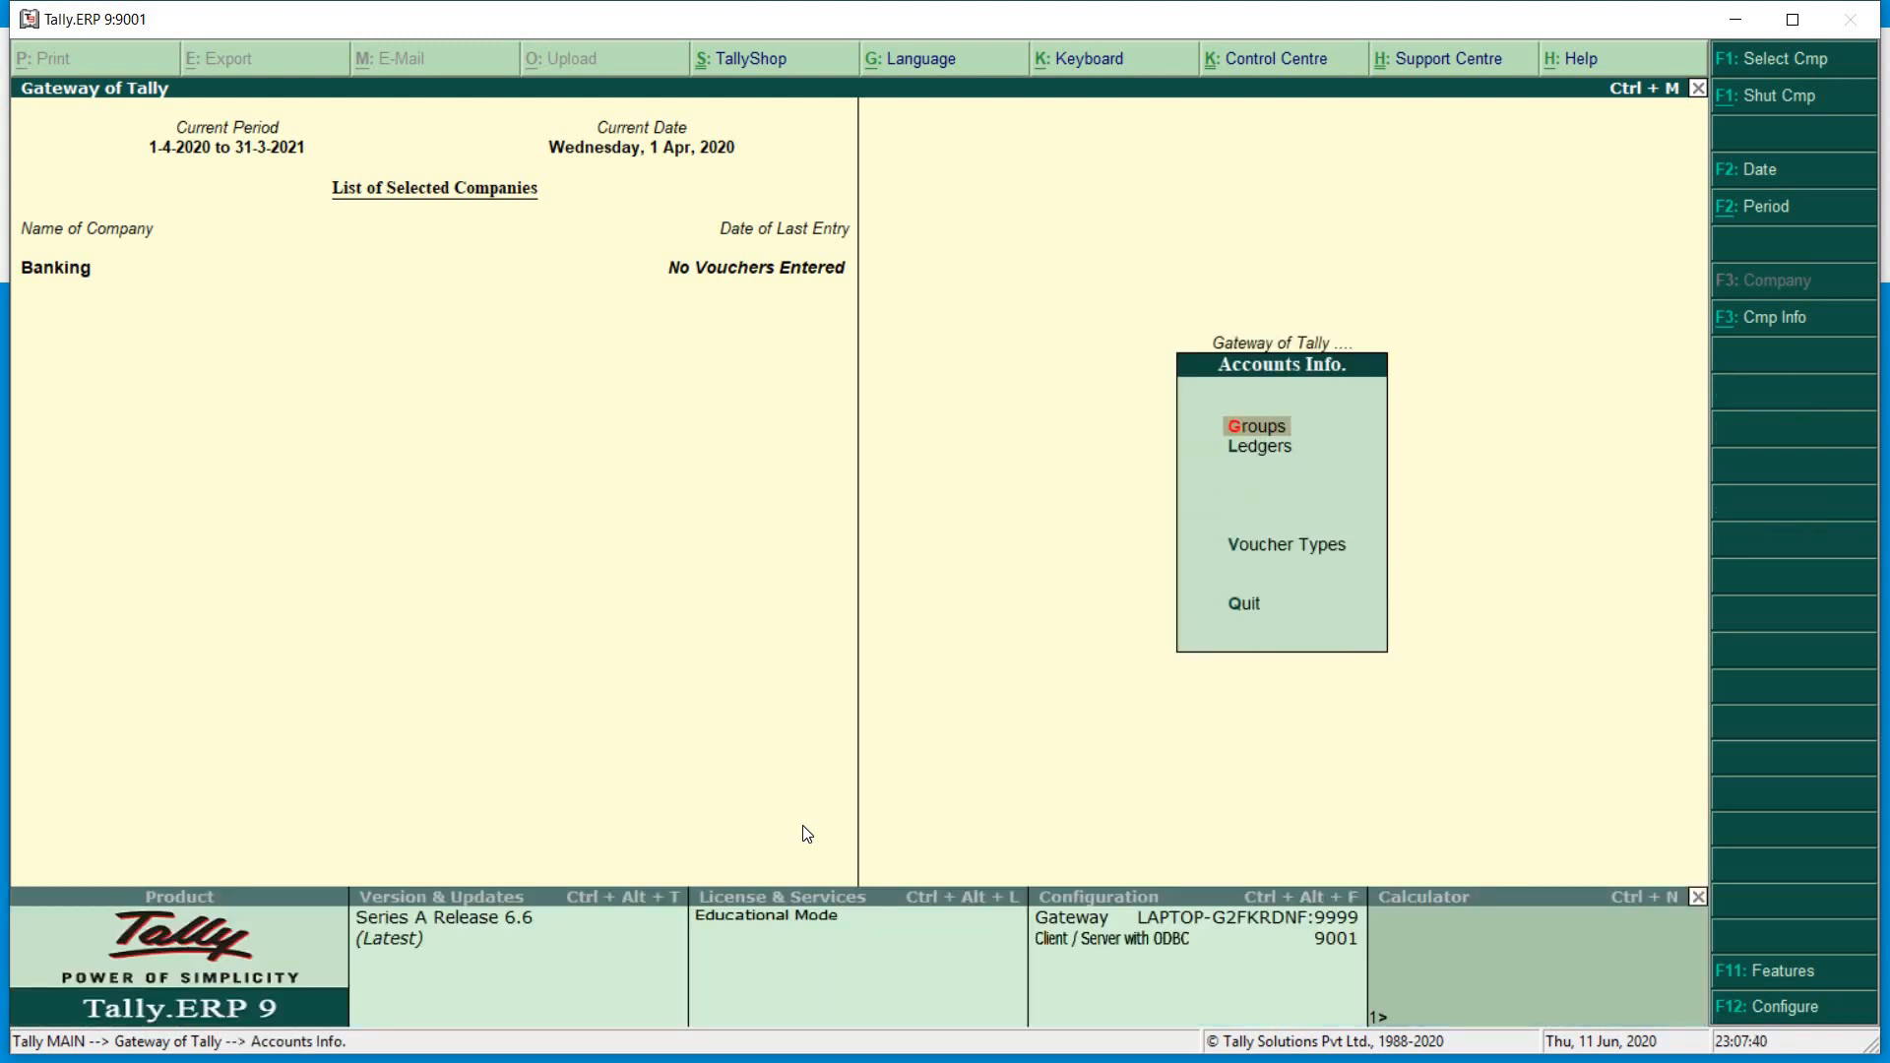
key("Down")
key("Return")
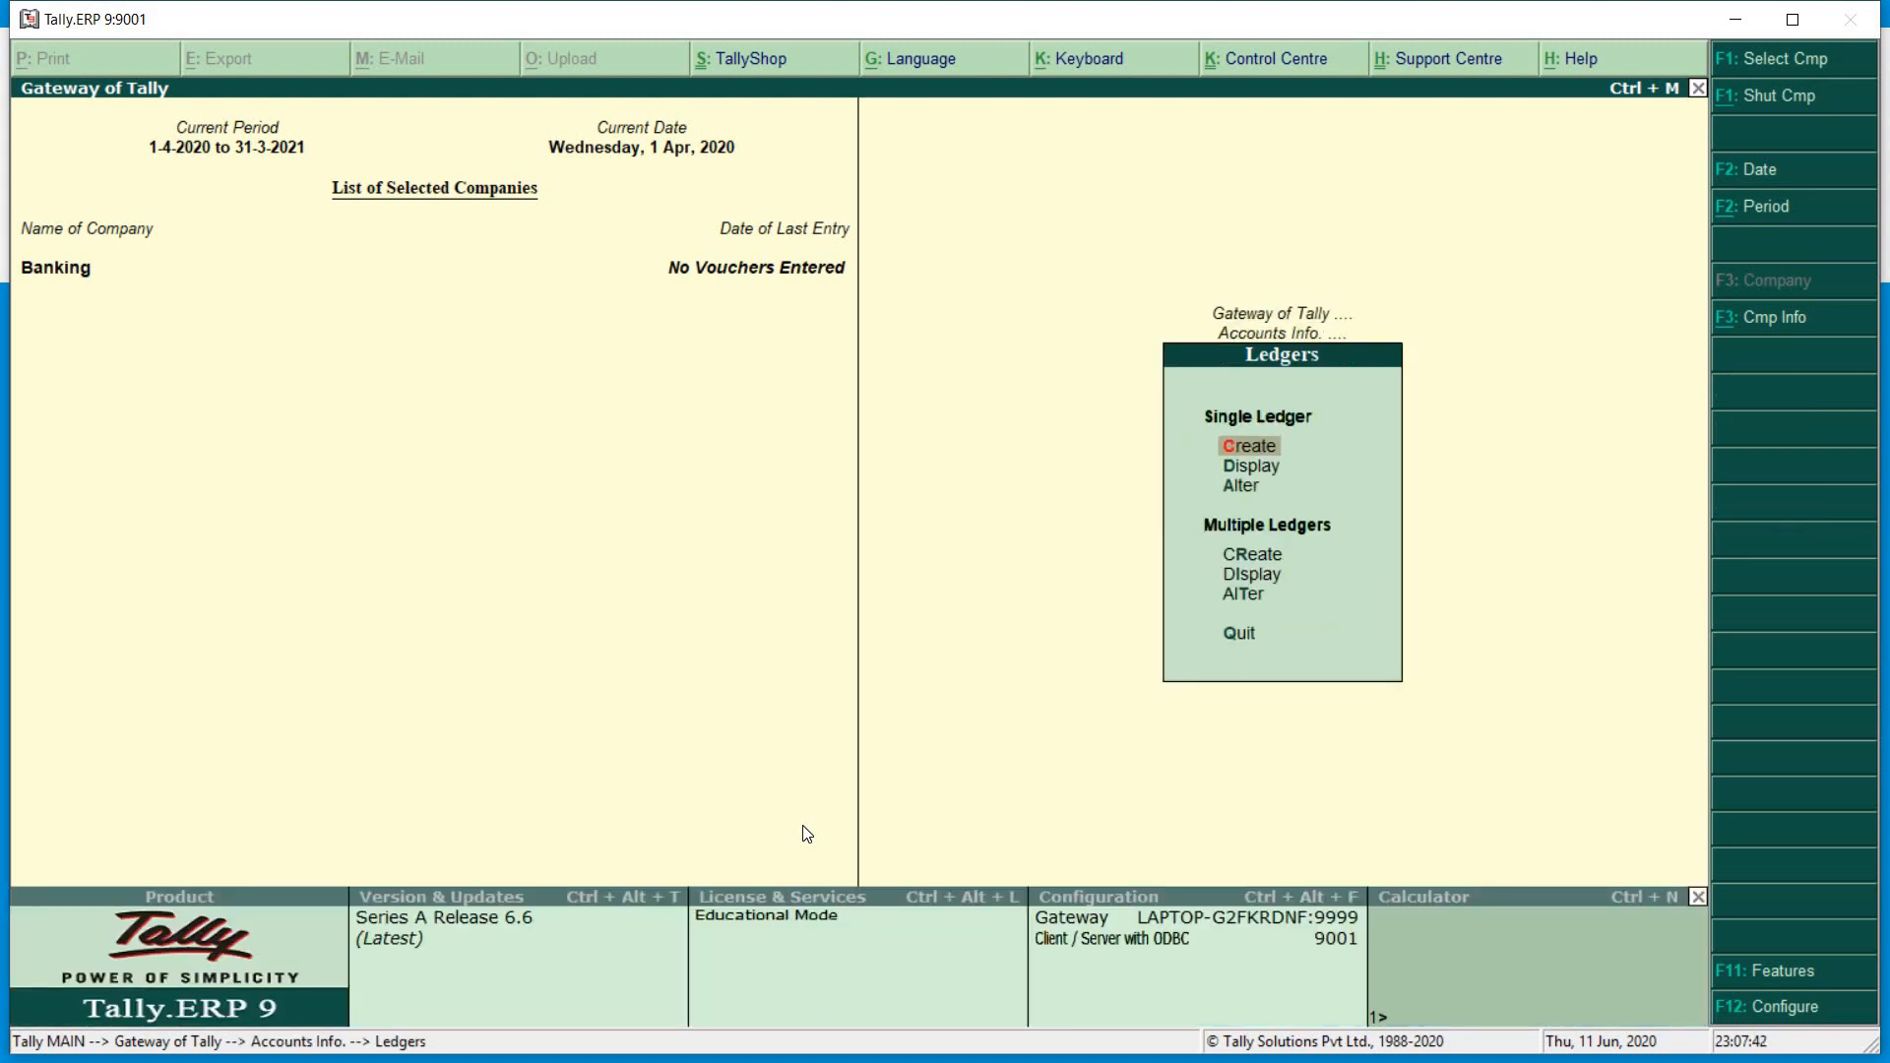
key("Return")
type("HDFC")
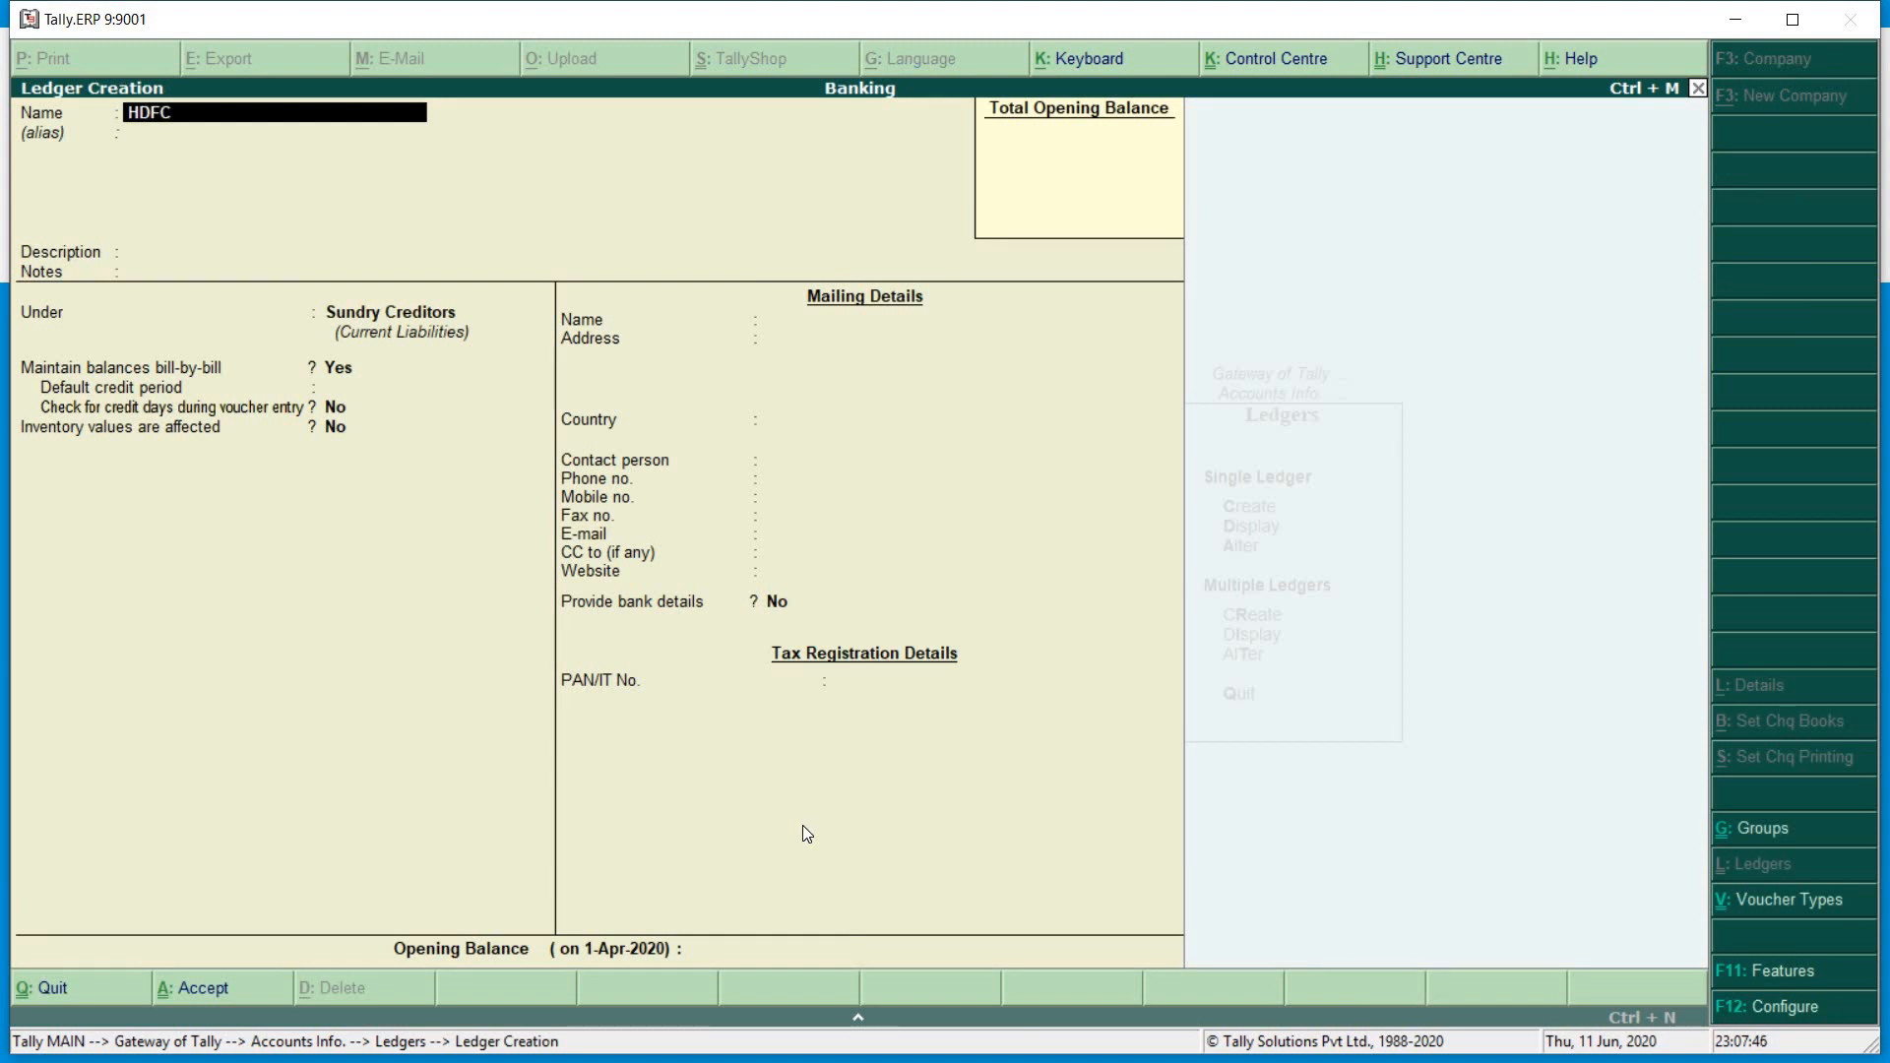
type(" BANK")
key("Return")
key("Return")
key("Return")
key("Return")
type("Ba")
key("Return")
- Keep the default bank account details of the HDFC BANK ledger and enable setting cheque books
key("Return")
key("Return")
key("Return")
key("BackSpace")
key("BackSpace")
key("BackSpace")
key("Return")
key("Return")
key("Return")
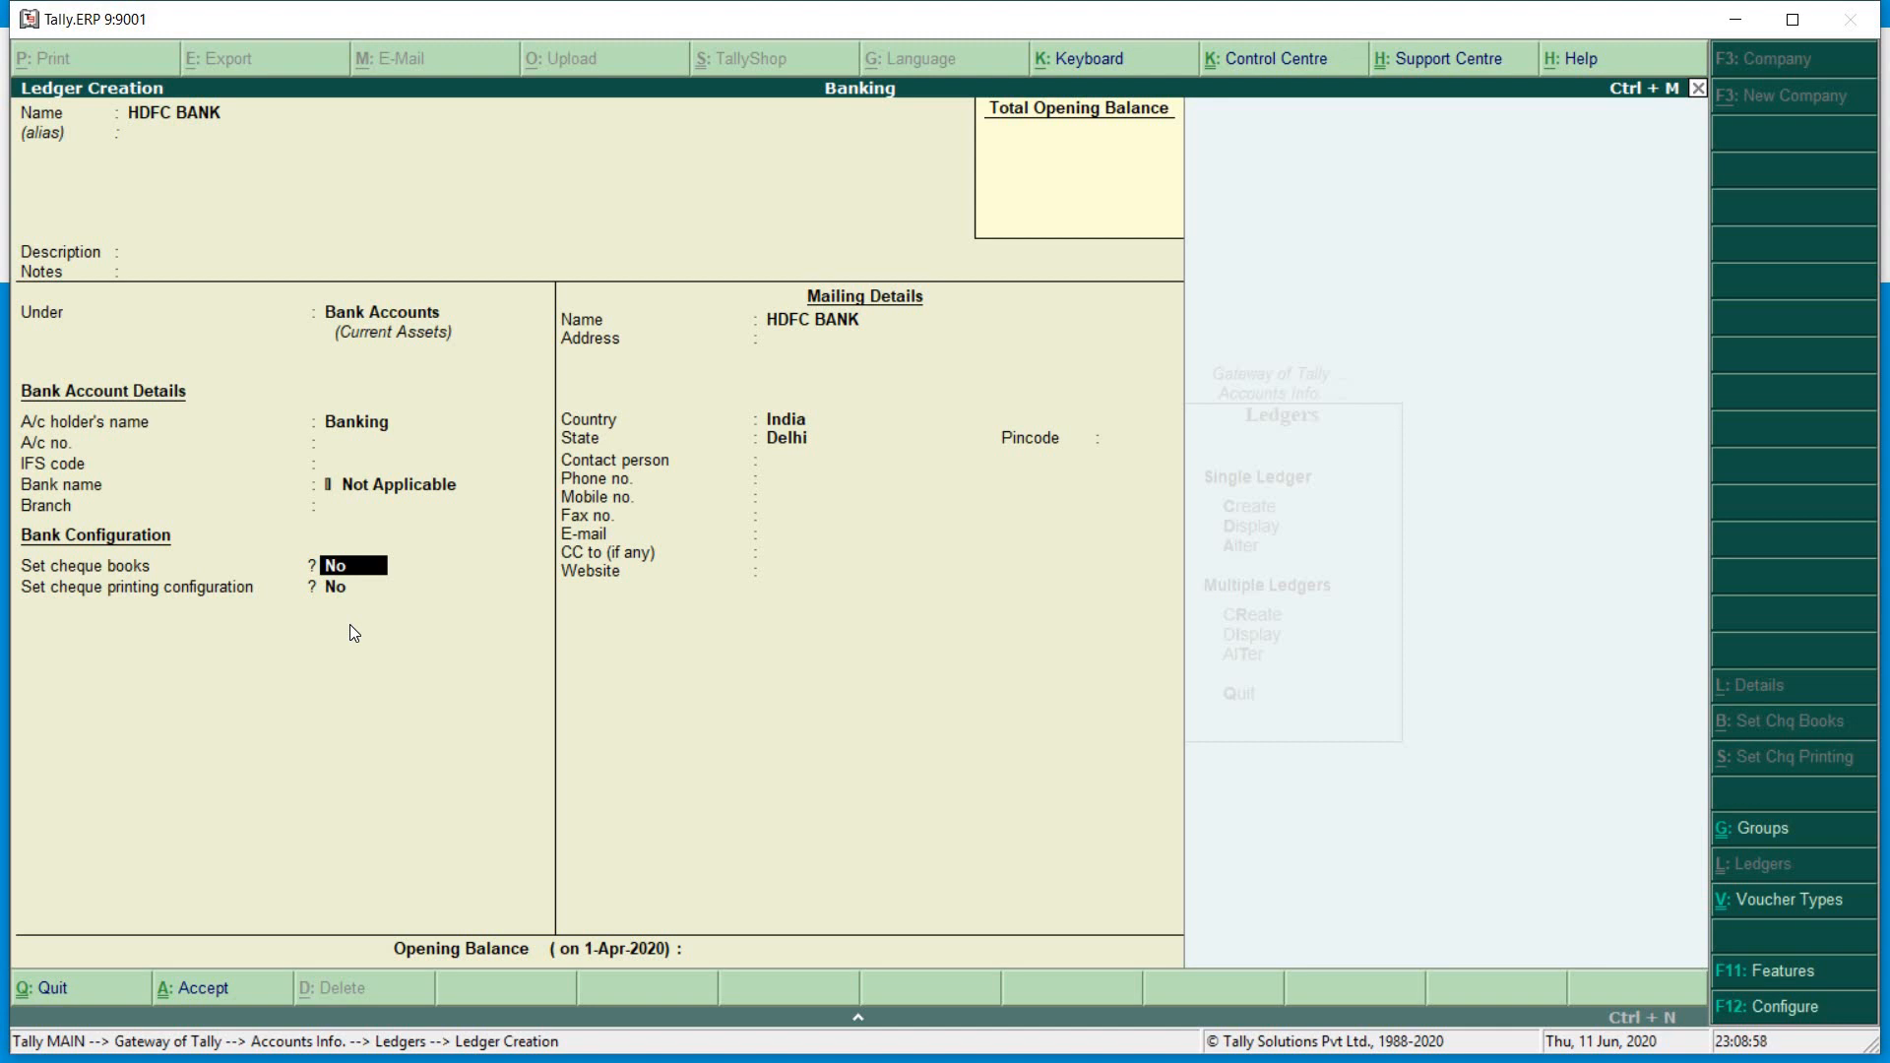
key("y")
key("Return")
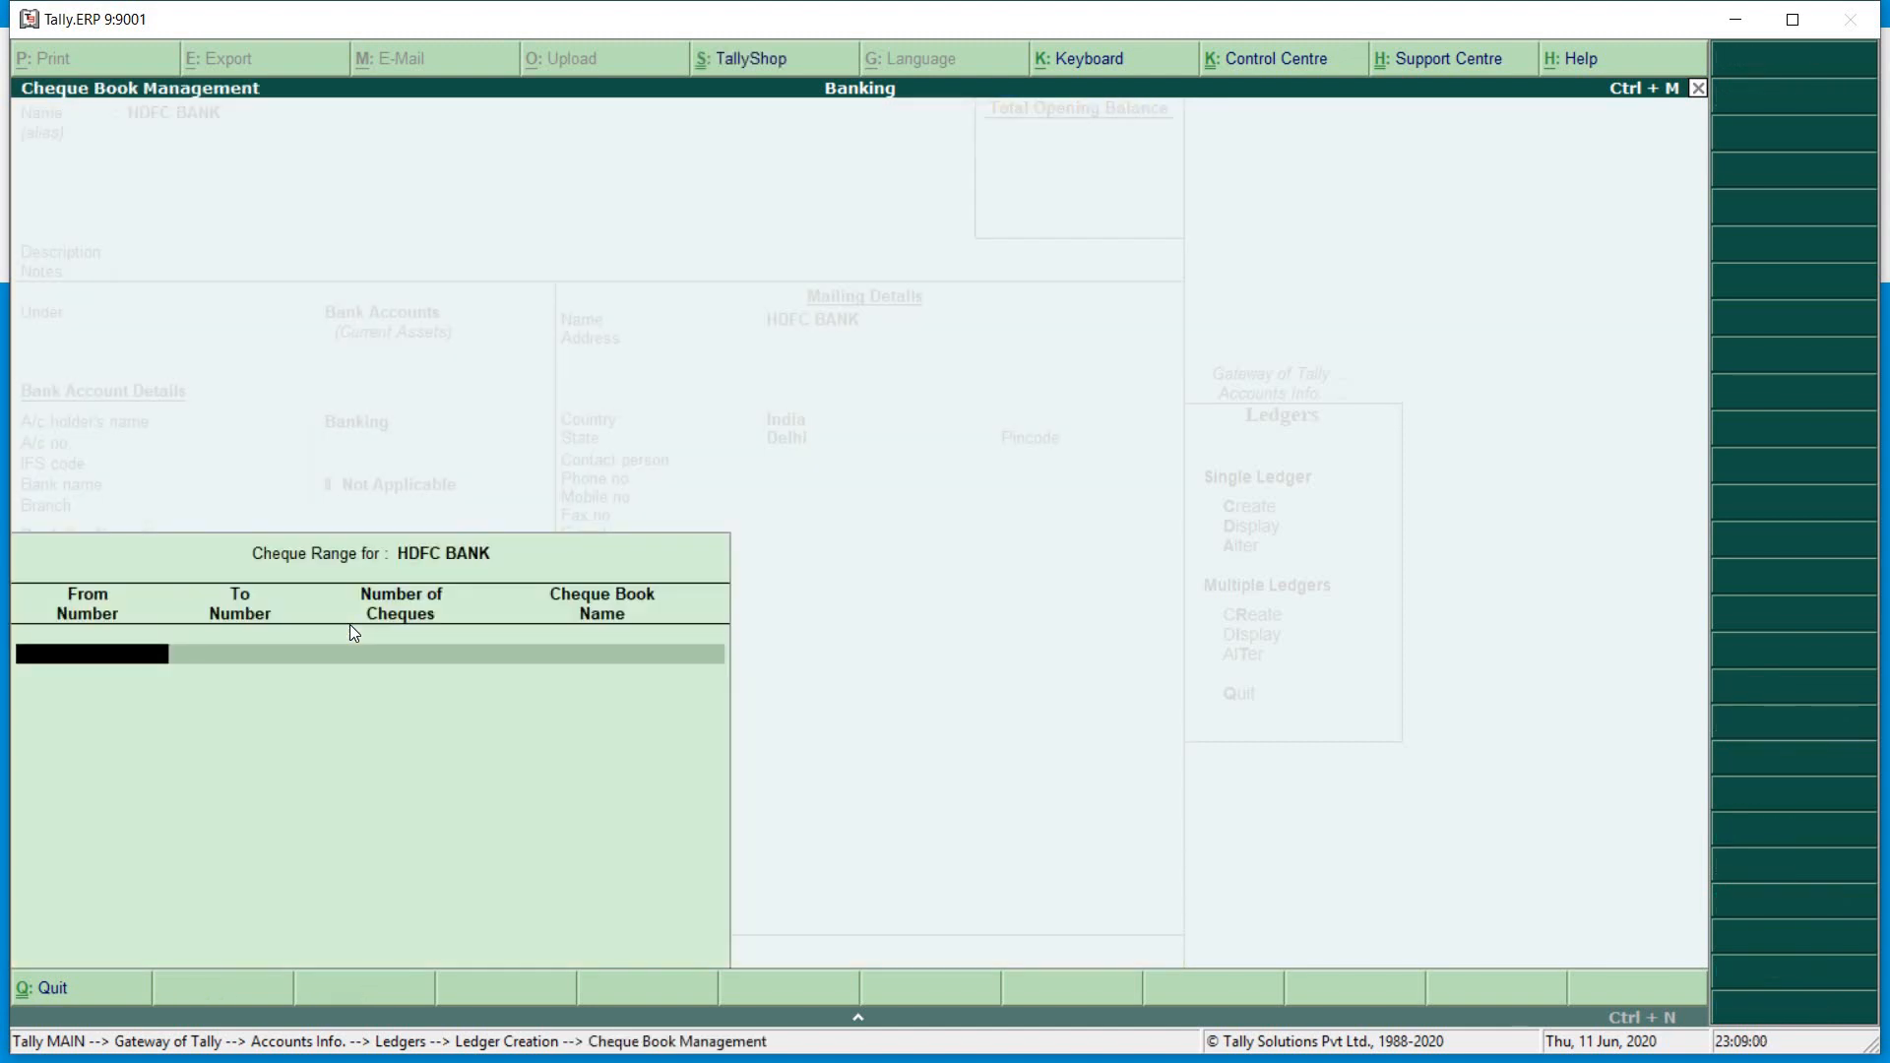
- Add a cheque range from 100100 to 100199 with the cheque book name SALARY
type("100100")
key("Return")
type("100199")
key("Return")
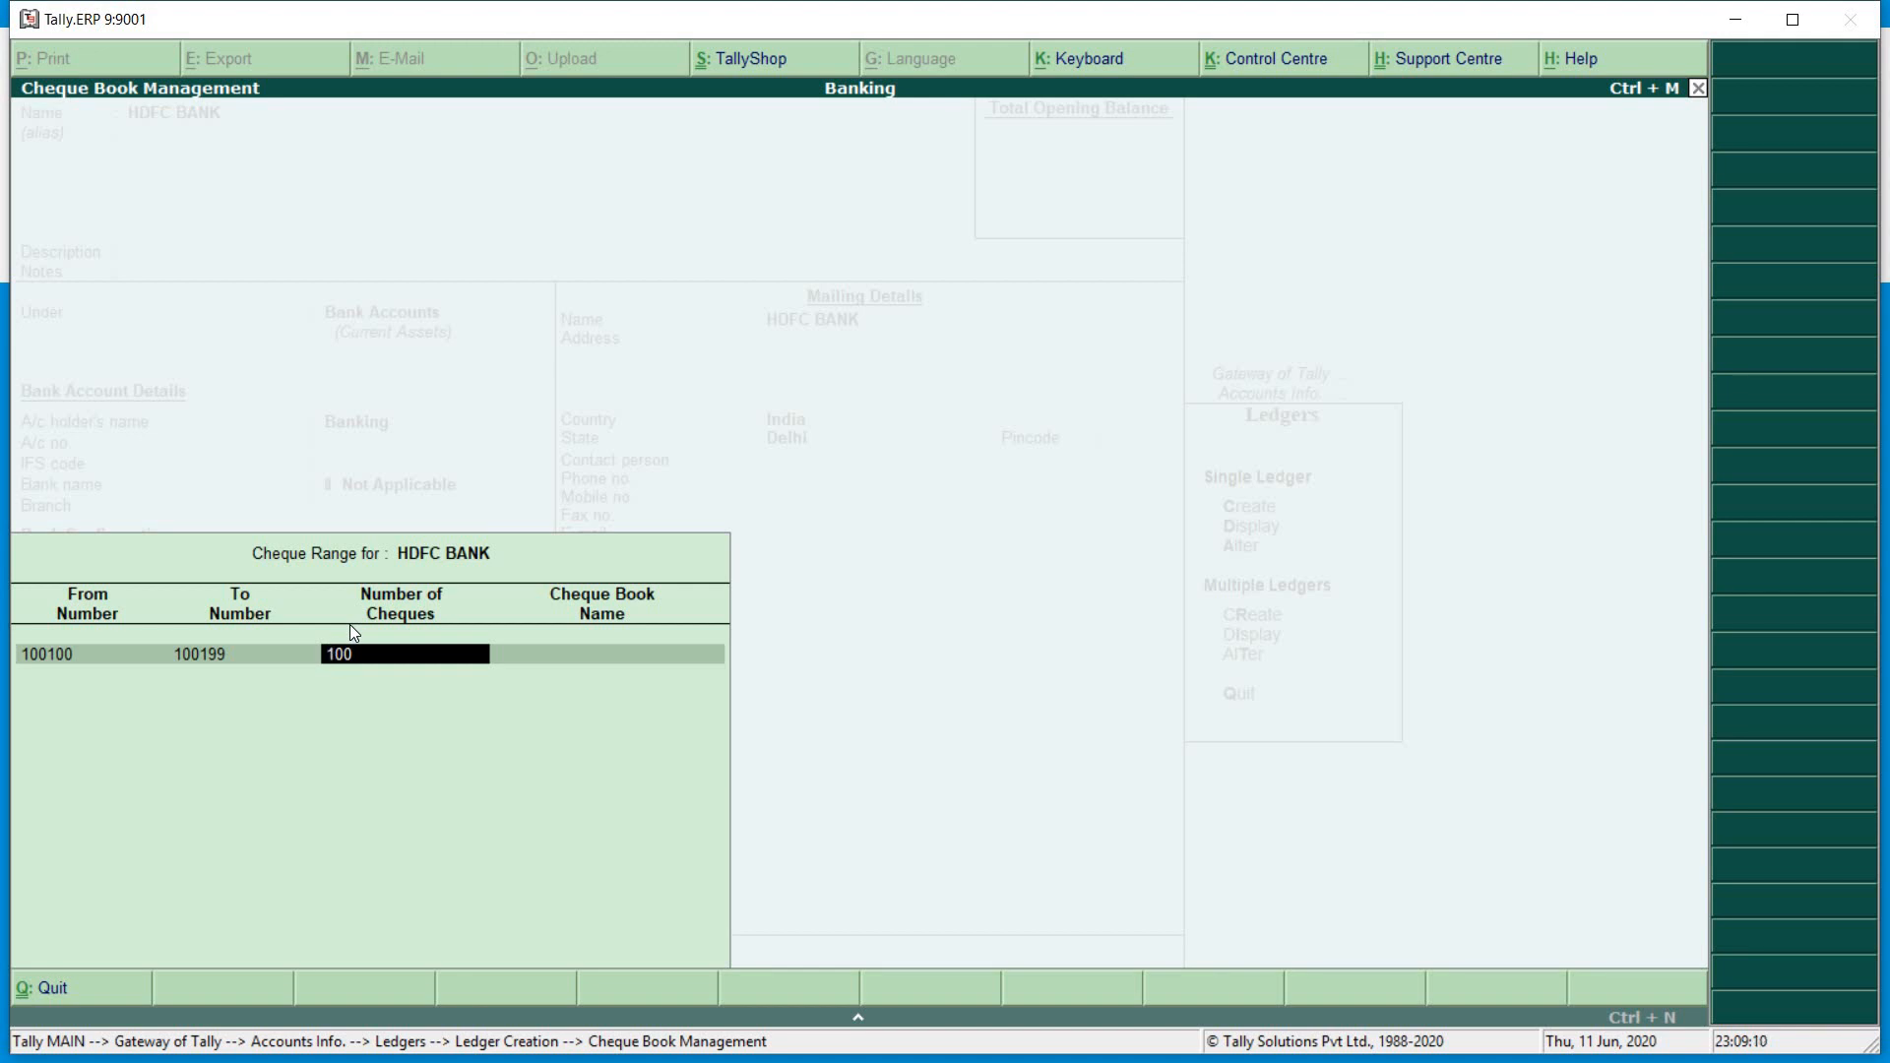
key("Return")
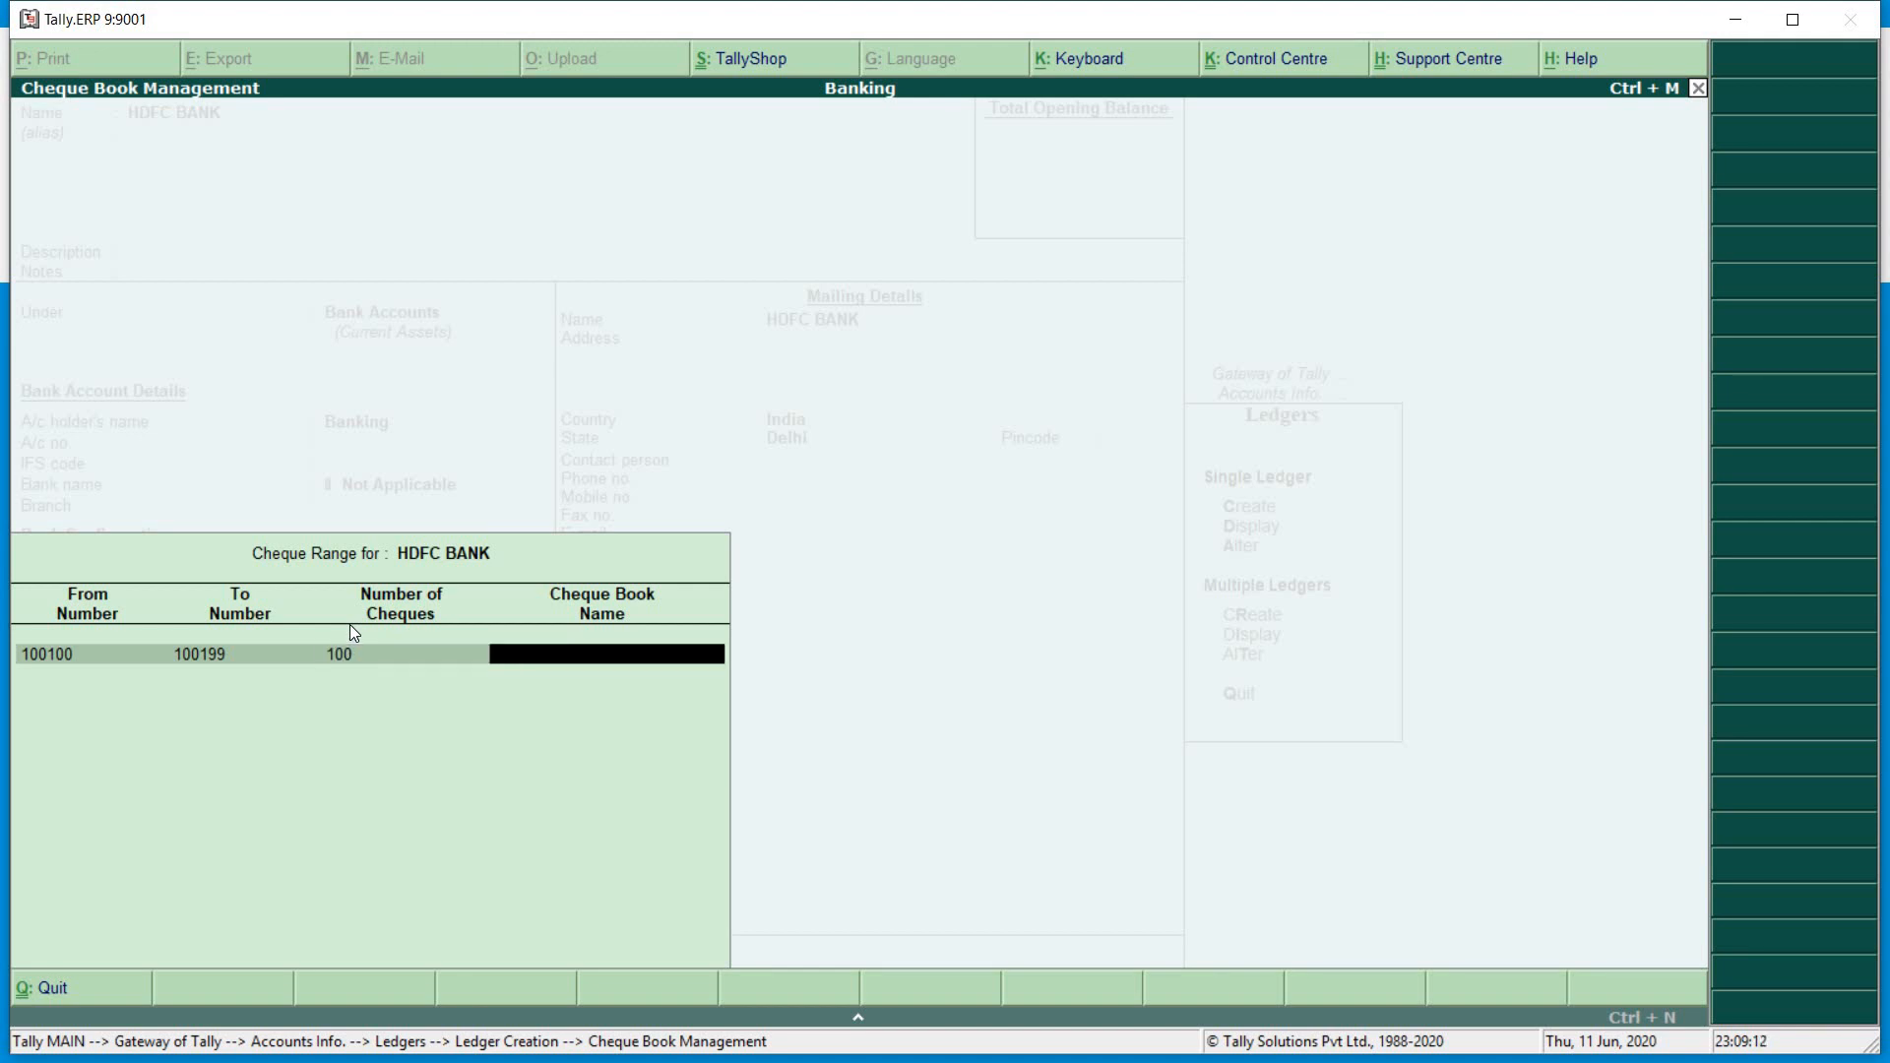
type("SALARY")
key("Return")
- Add a second cheque range from 100200 to 100299 with the cheque book name EXP,PARTY PAYMENT
type("100200")
key("Return")
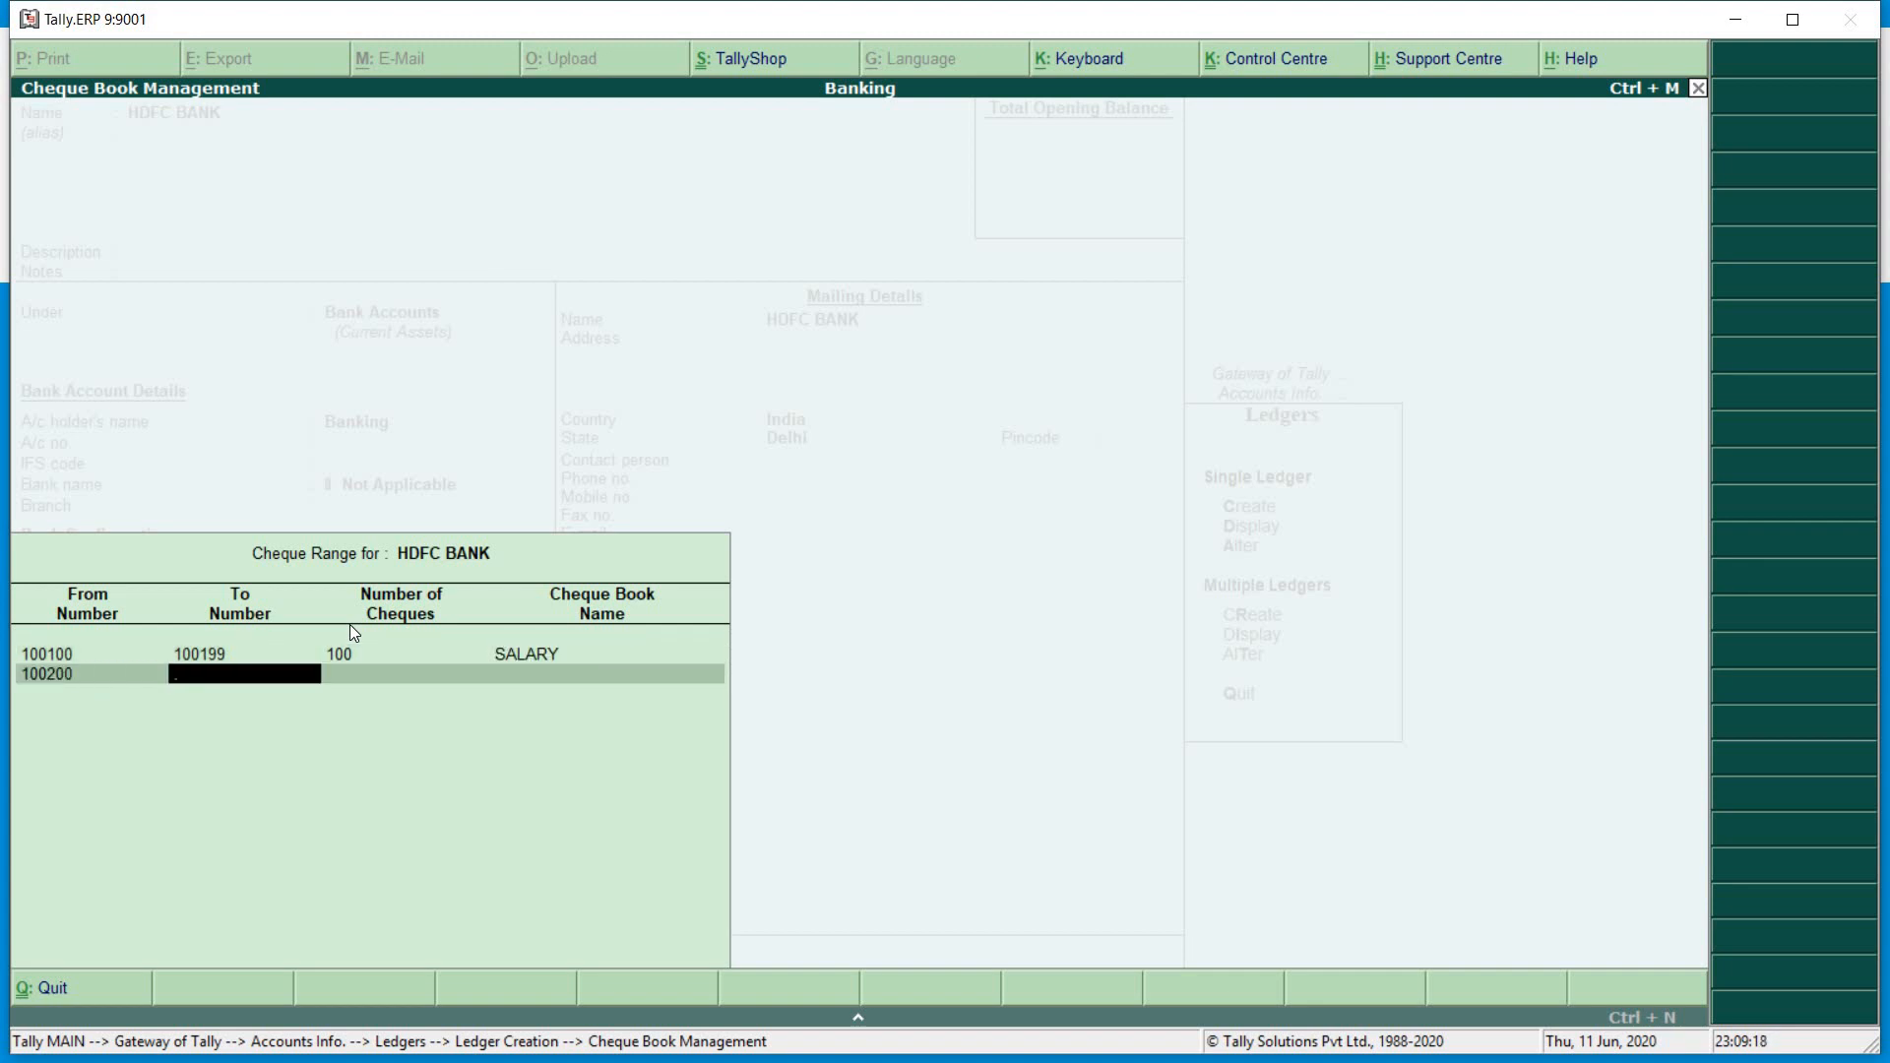
type(".100")
key("BackSpace")
key("BackSpace")
key("BackSpace")
key("BackSpace")
type("200199")
key("Return")
key("BackSpace")
type("200")
key("BackSpace")
key("BackSpace")
key("BackSpace")
type("100299")
key("Return")
key("Return")
type("EXP")
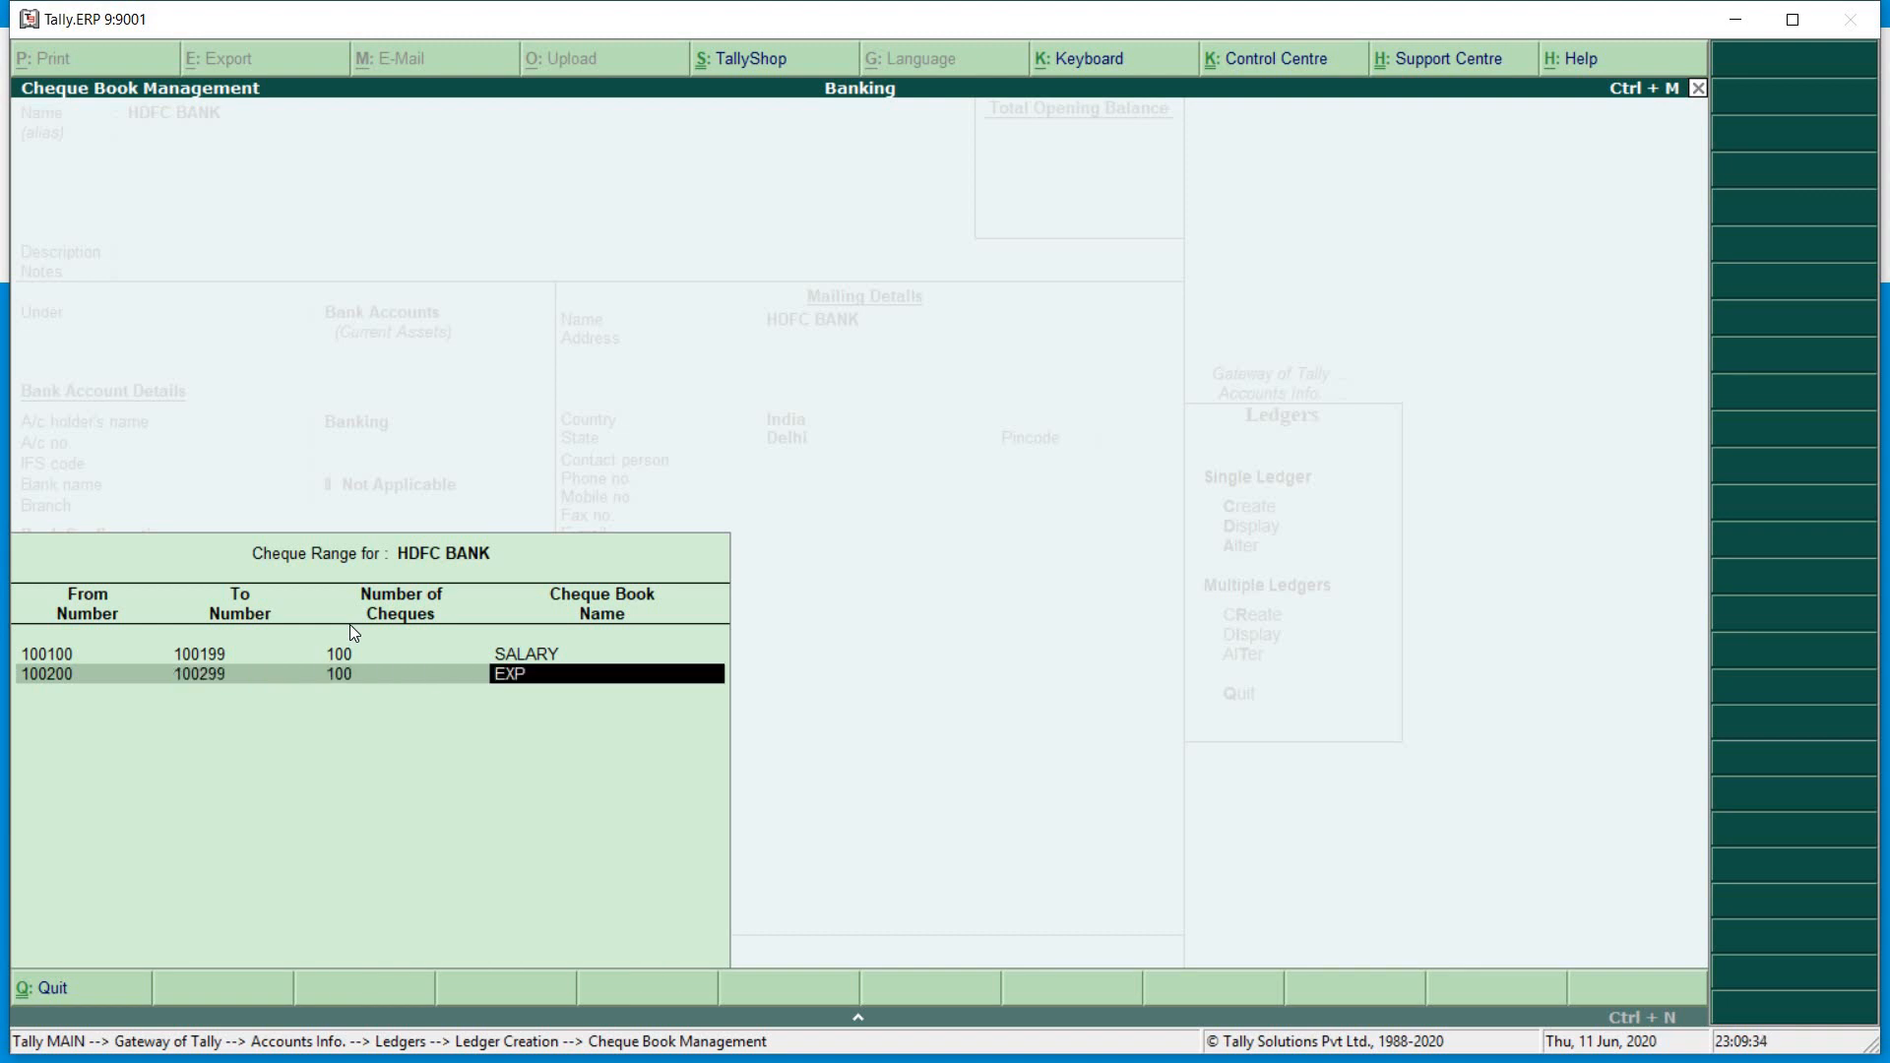
type(",PARTY PAYMENT")
key("Return")
- Finish the cheque range list, save the HDFC BANK ledger and return to the Gateway of Tally
key("Return")
key("Return")
key("Escape")
key("Return")
key("Escape")
key("Escape")
- Open the Cheque Register from the Banking utilities
key("Down")
key("Down")
key("Down")
key("Down")
key("Down")
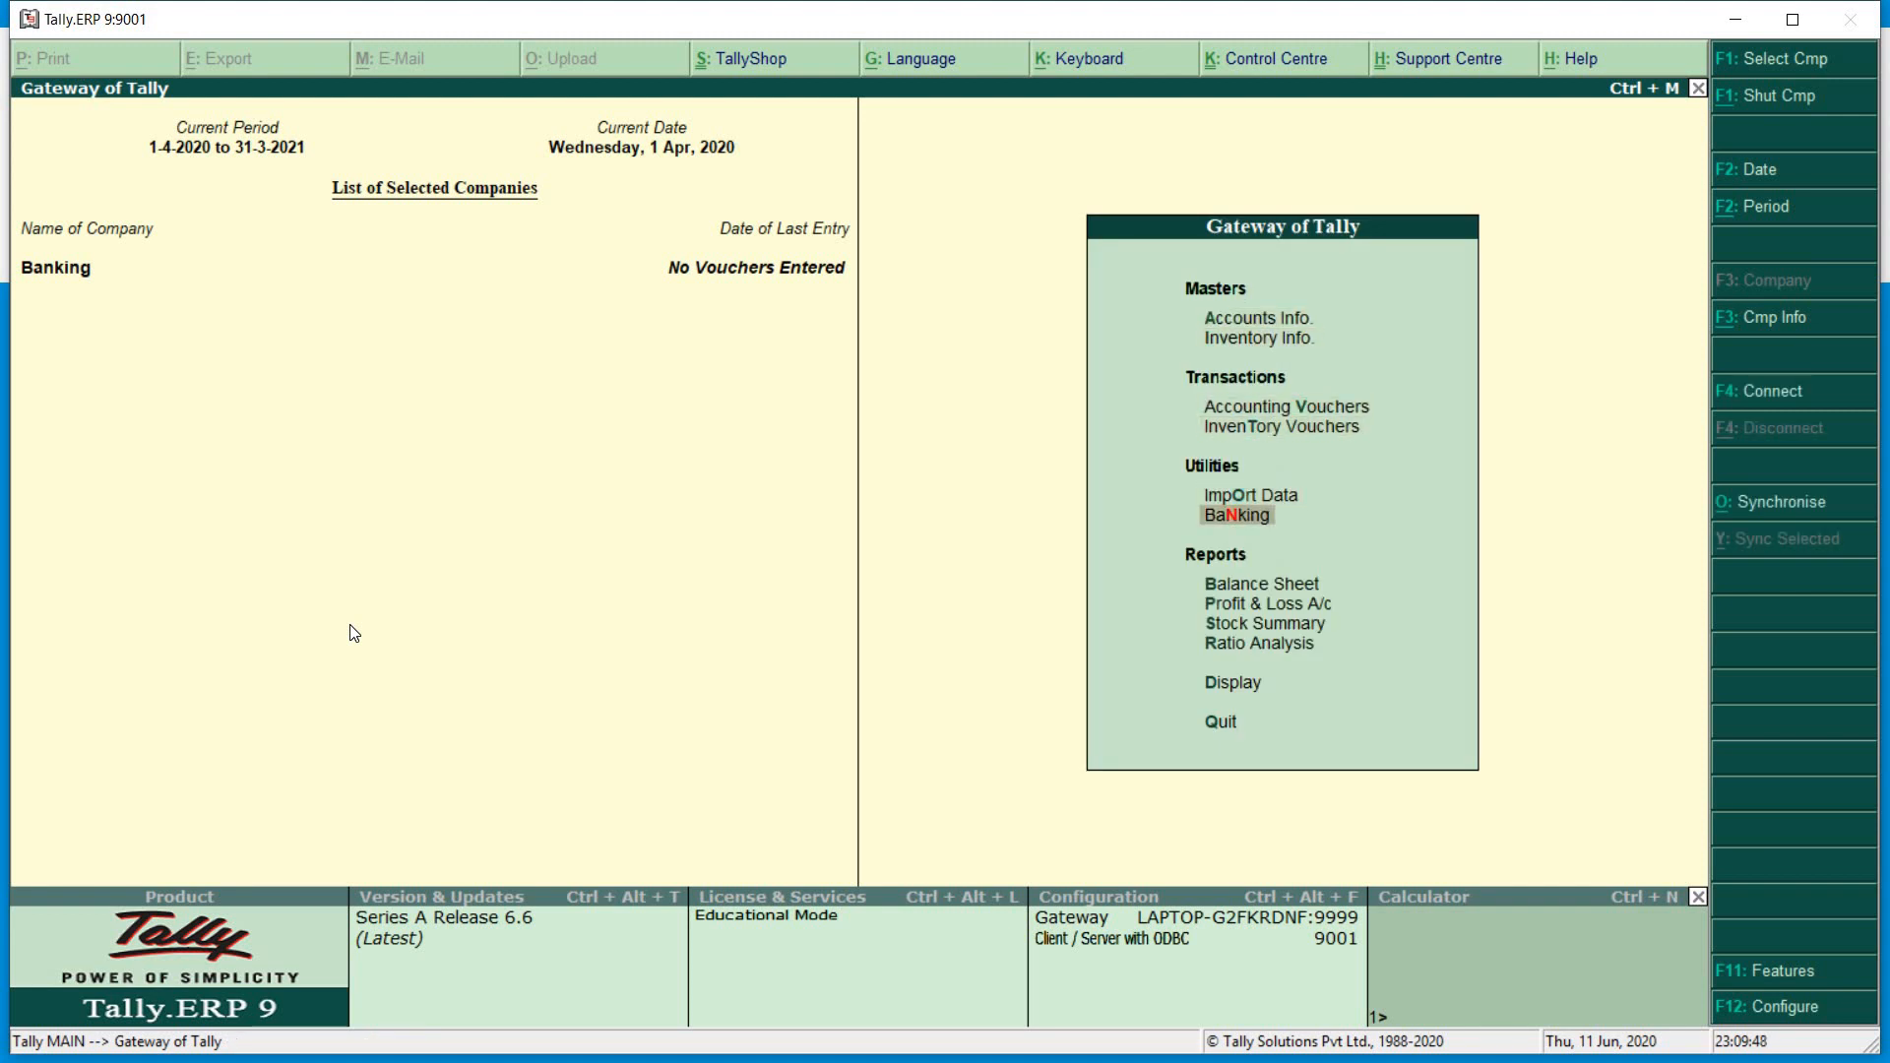
key("Return")
key("Down")
key("Up")
key("Down")
key("Return")
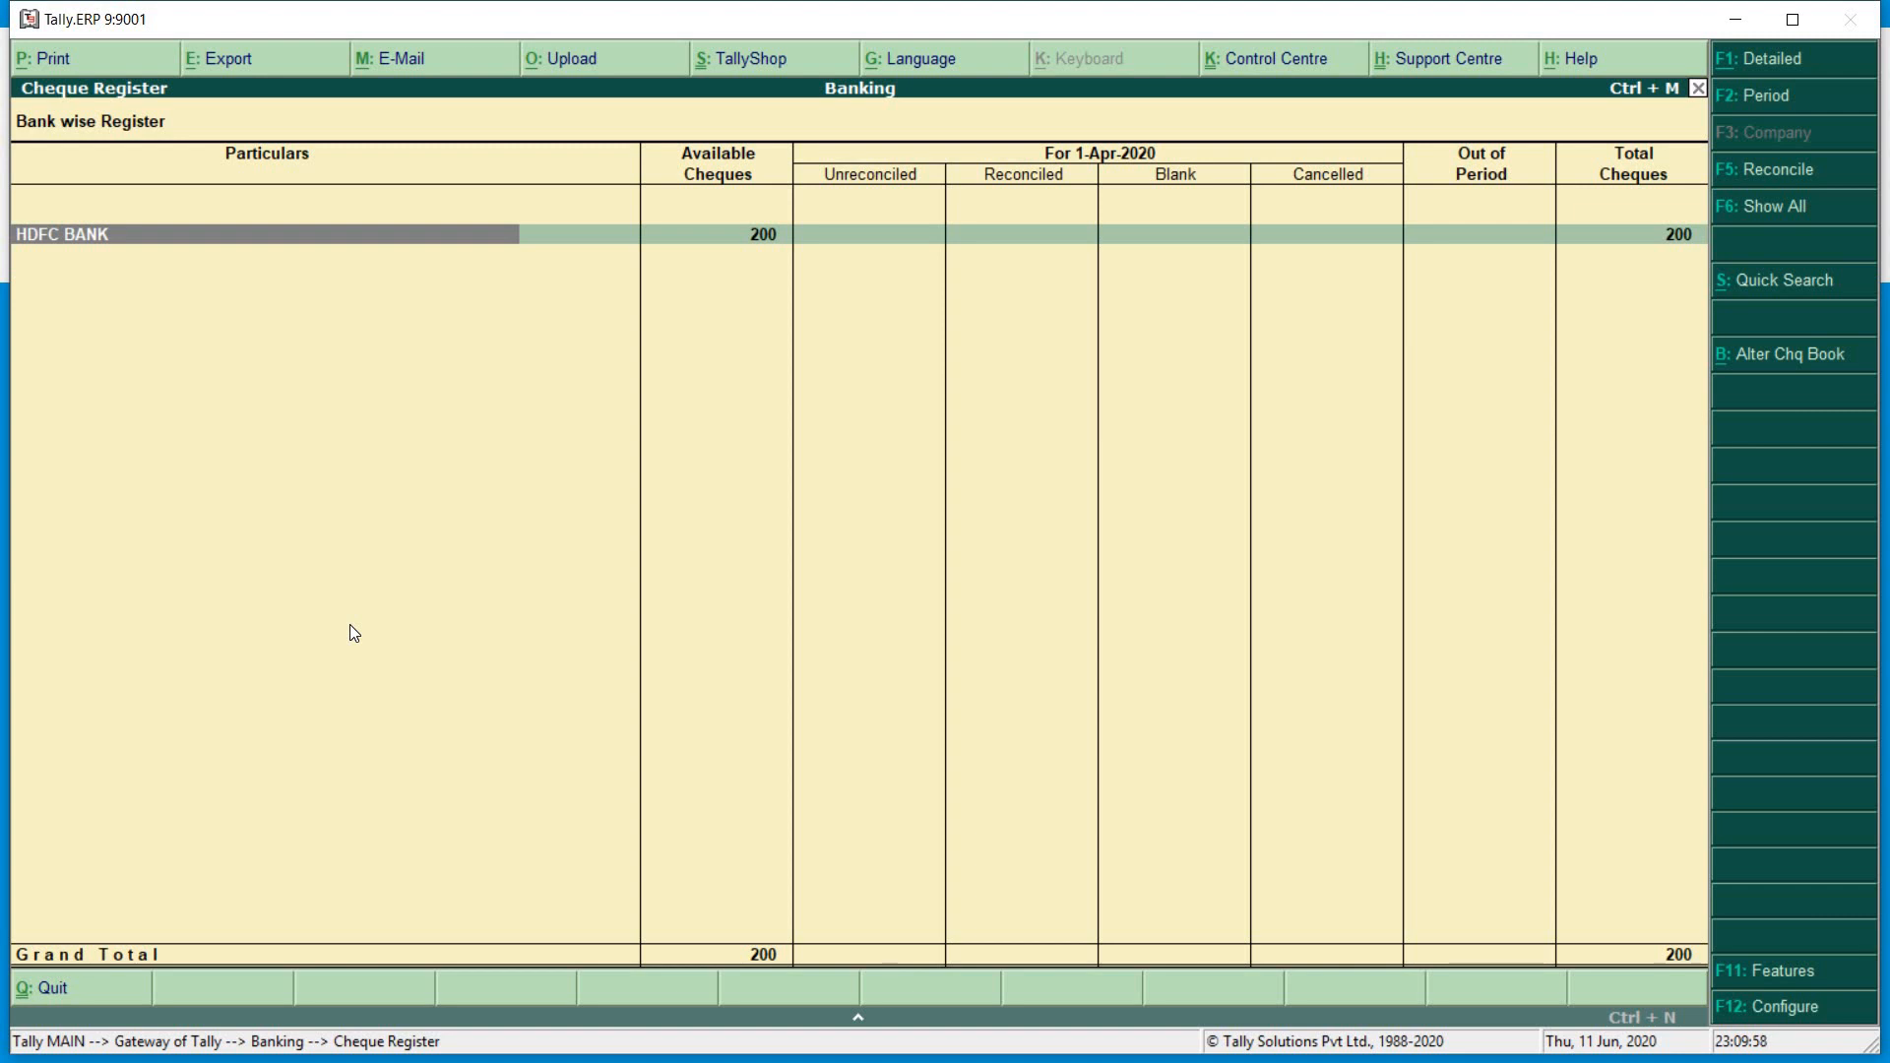
- Examine HDFC BANK's available, unreconciled, reconciled, blank and cancelled cheques in the Cheque Register
key("Right")
key("Right")
key("Right")
key("Right")
key("Right")
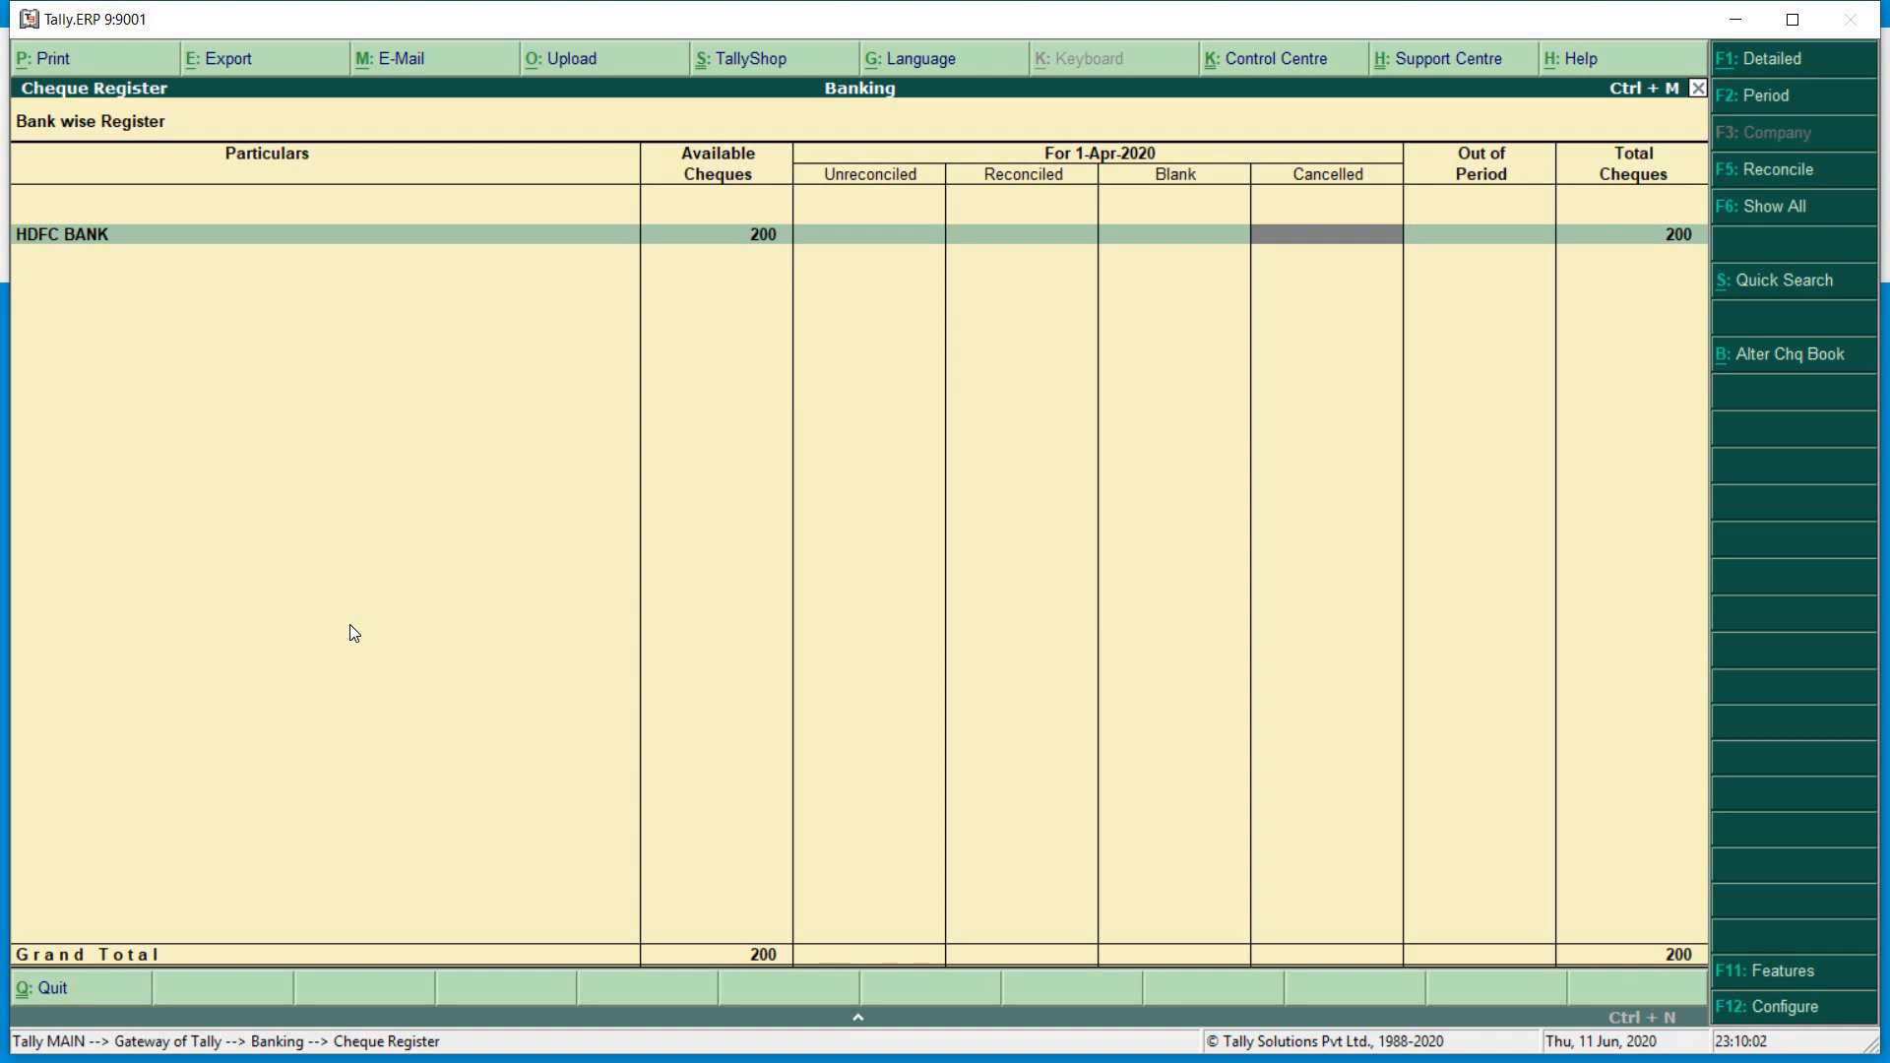
key("Left")
key("Left")
key("Left")
key("Left")
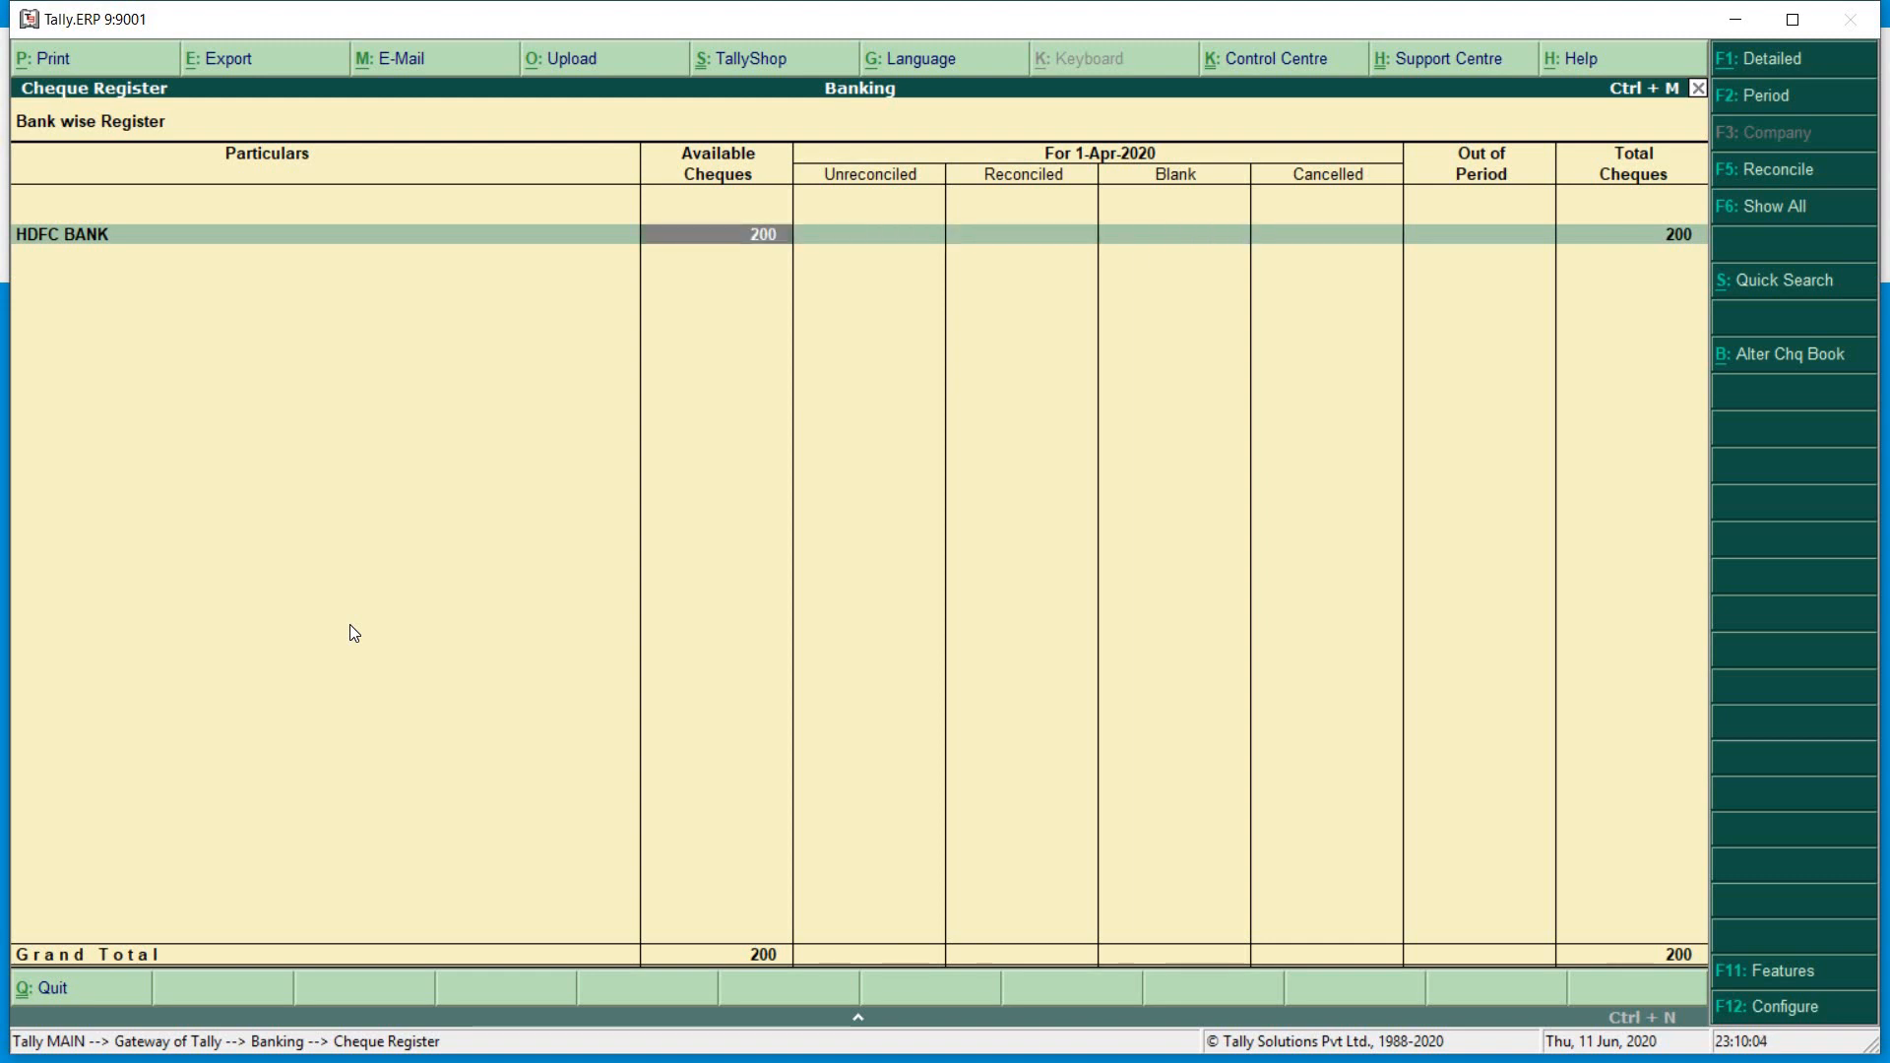
- Leave the Cheque Register and start a payment voucher debiting the RAM LAL AND CO. ledger
key("Escape")
key("Escape")
key("Up")
key("Up")
key("Up")
key("Return")
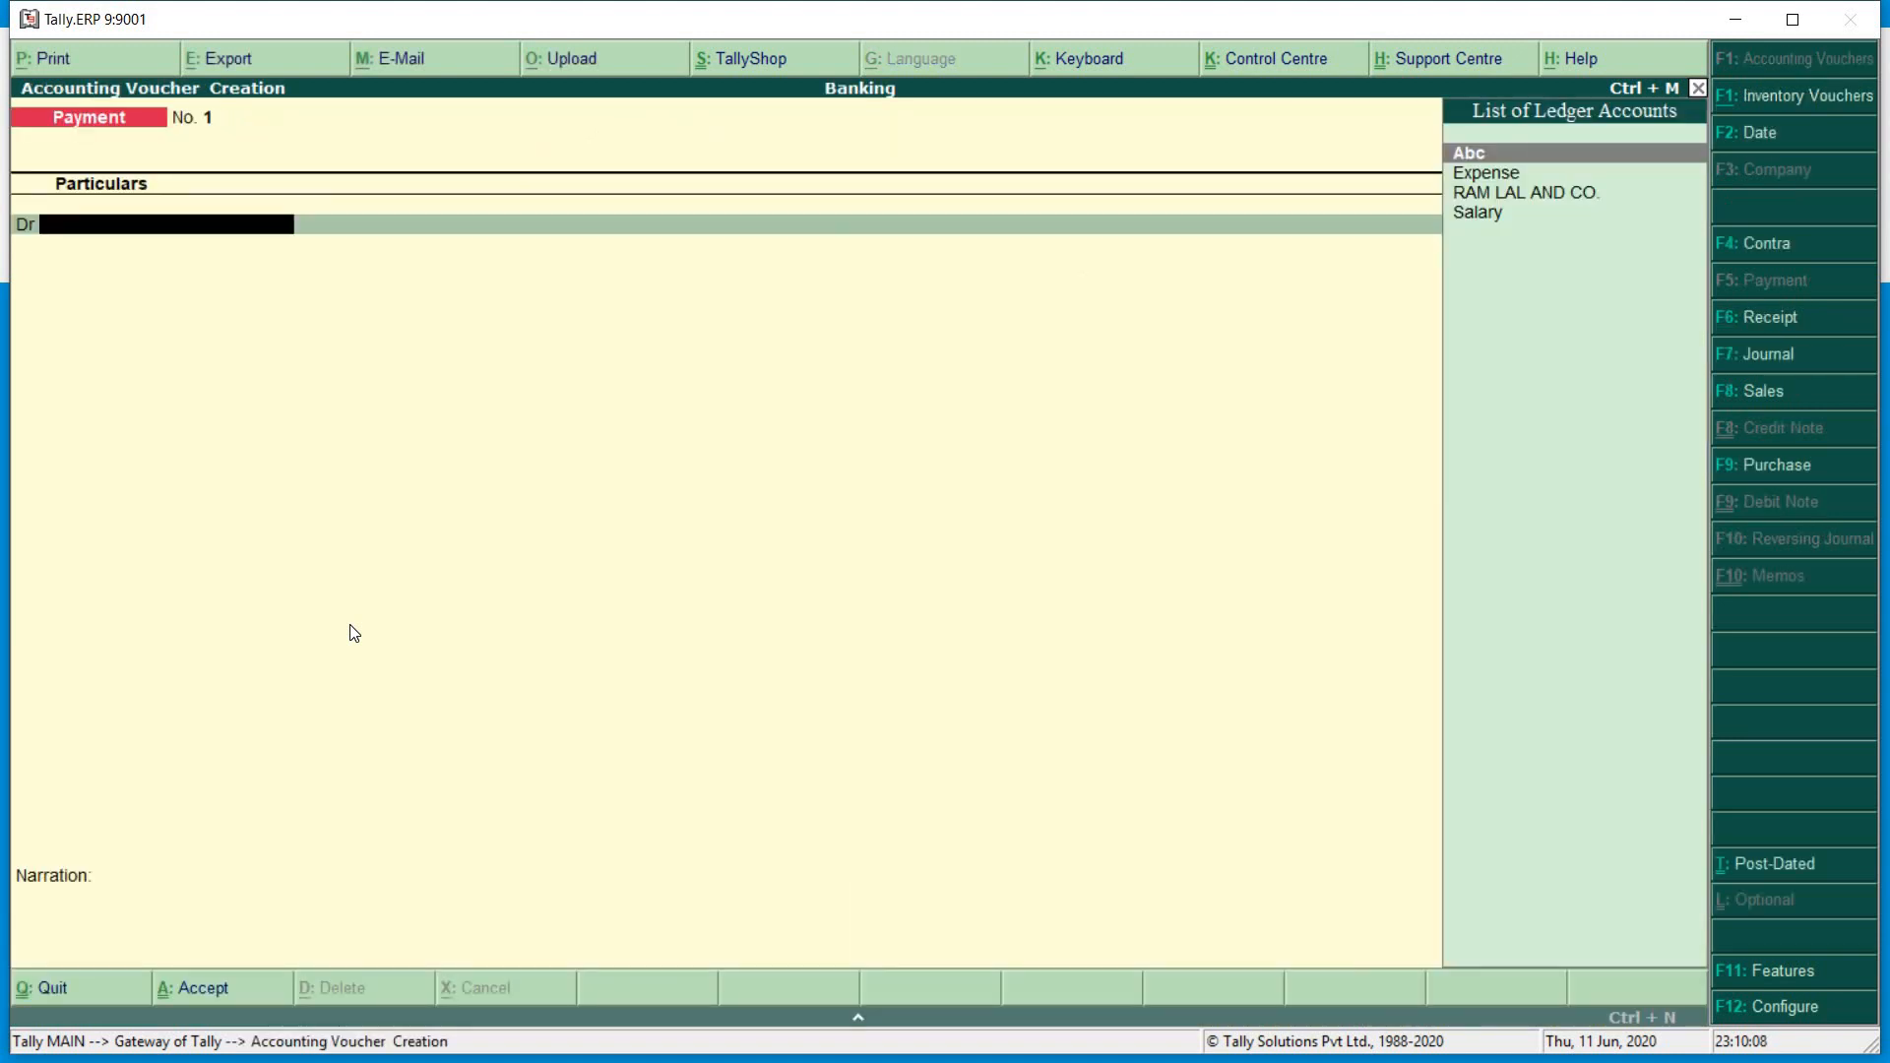
key("Down")
key("Up")
key("Down")
key("Down")
key("Return")
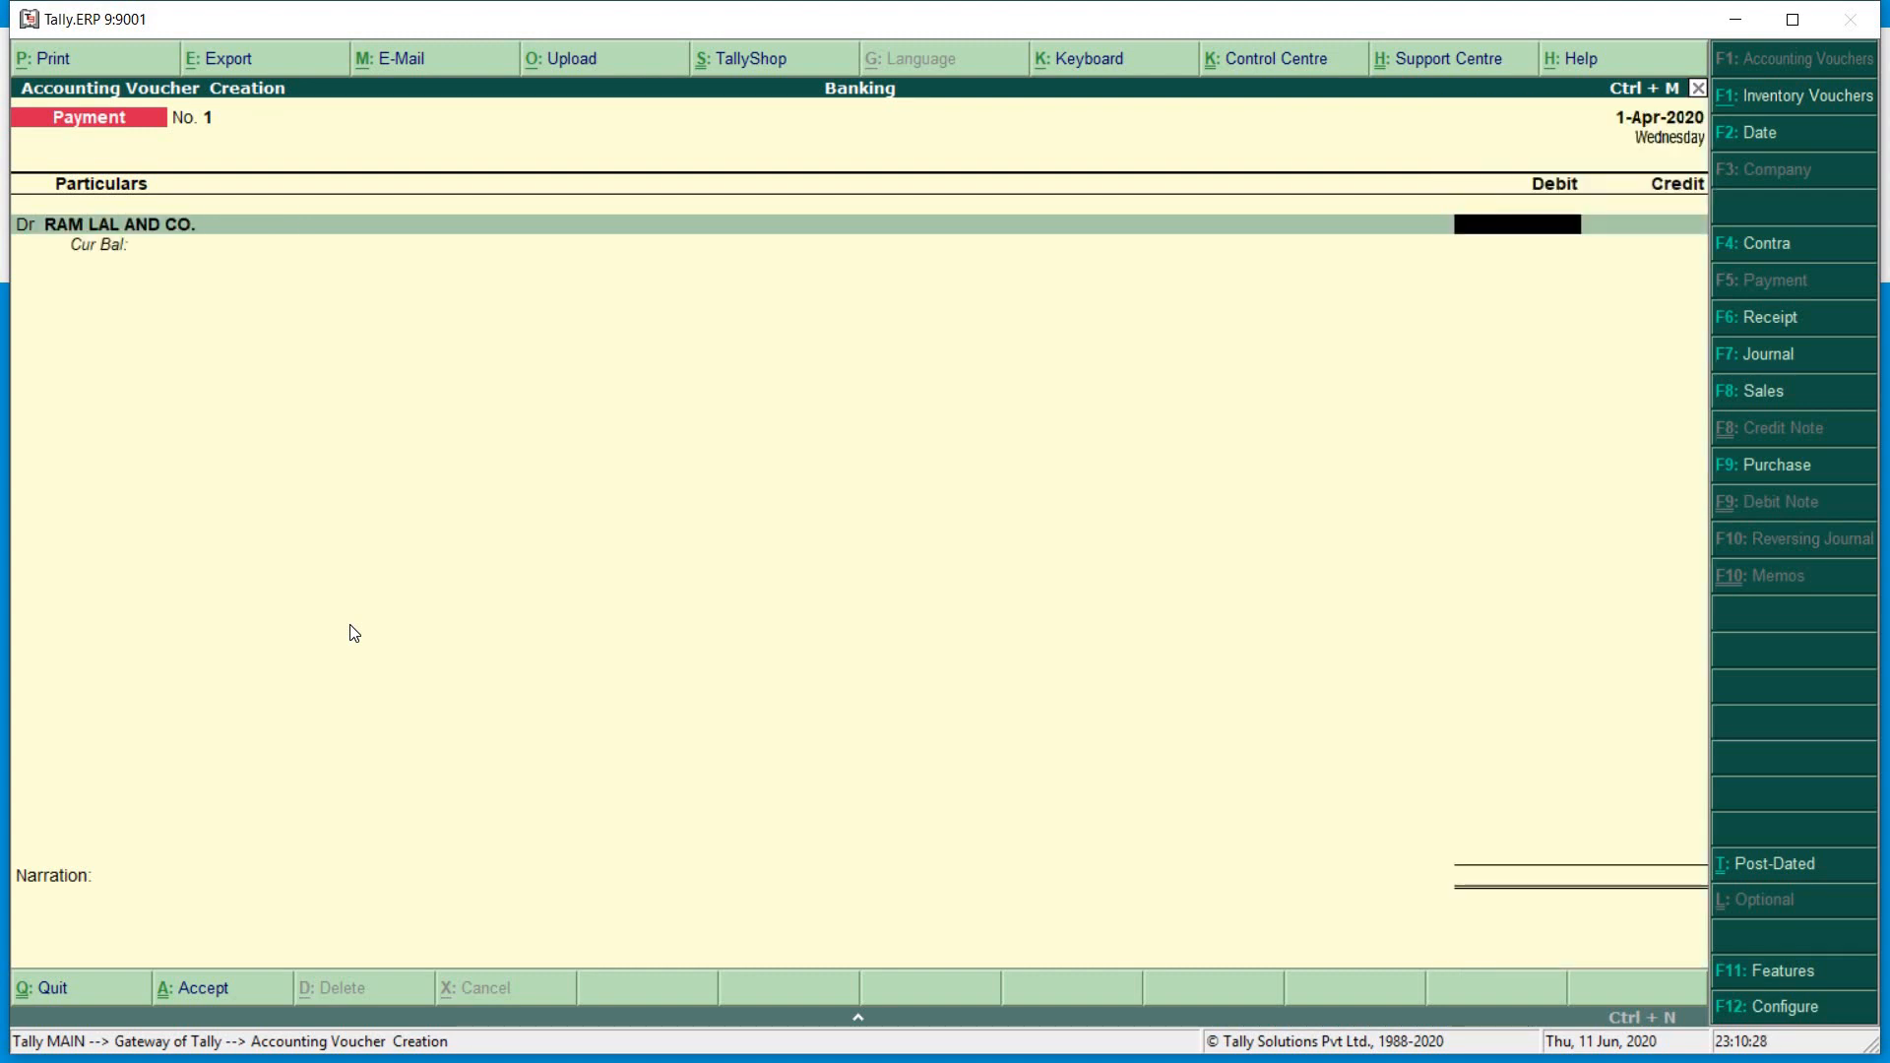
- Enter a debit of 50,000 for RAM LAL AND CO. and allocate it to New Ref 1
type("50,000")
key("Return")
key("Up")
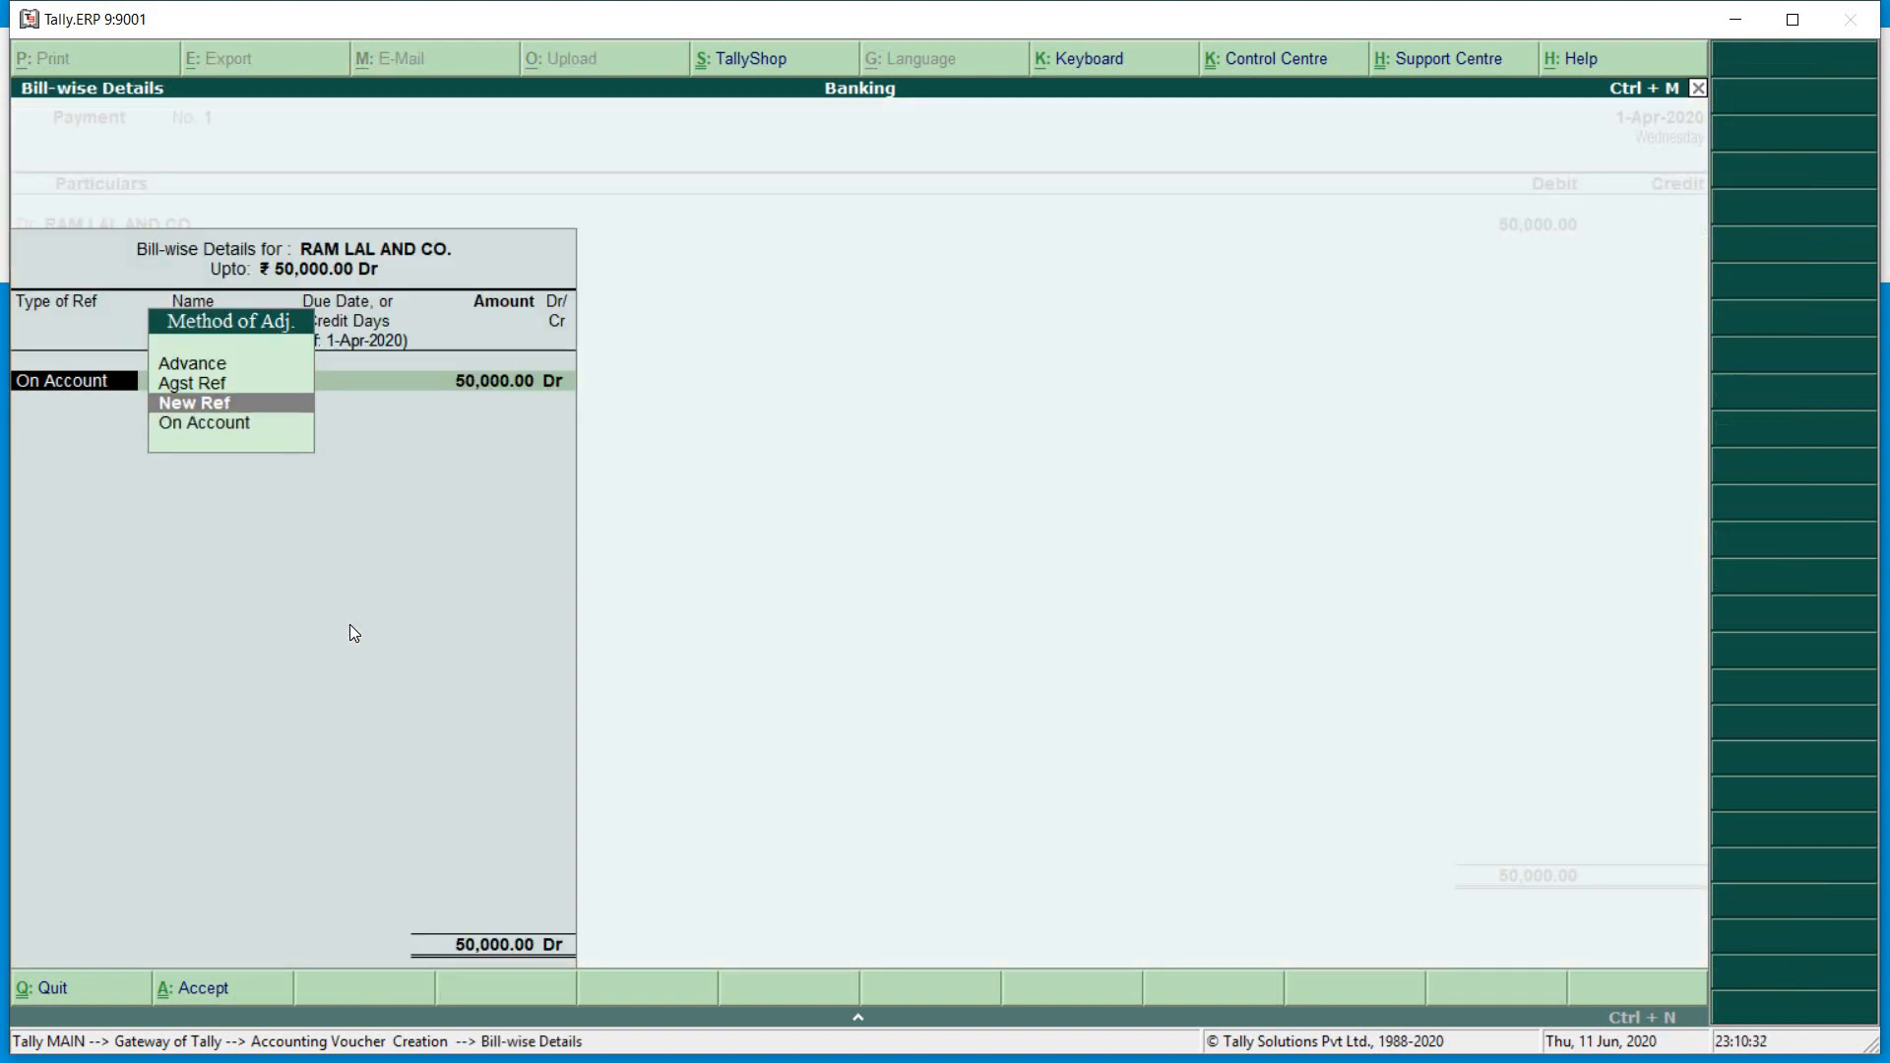
key("Return")
key("Return")
key("Return")
key("Return")
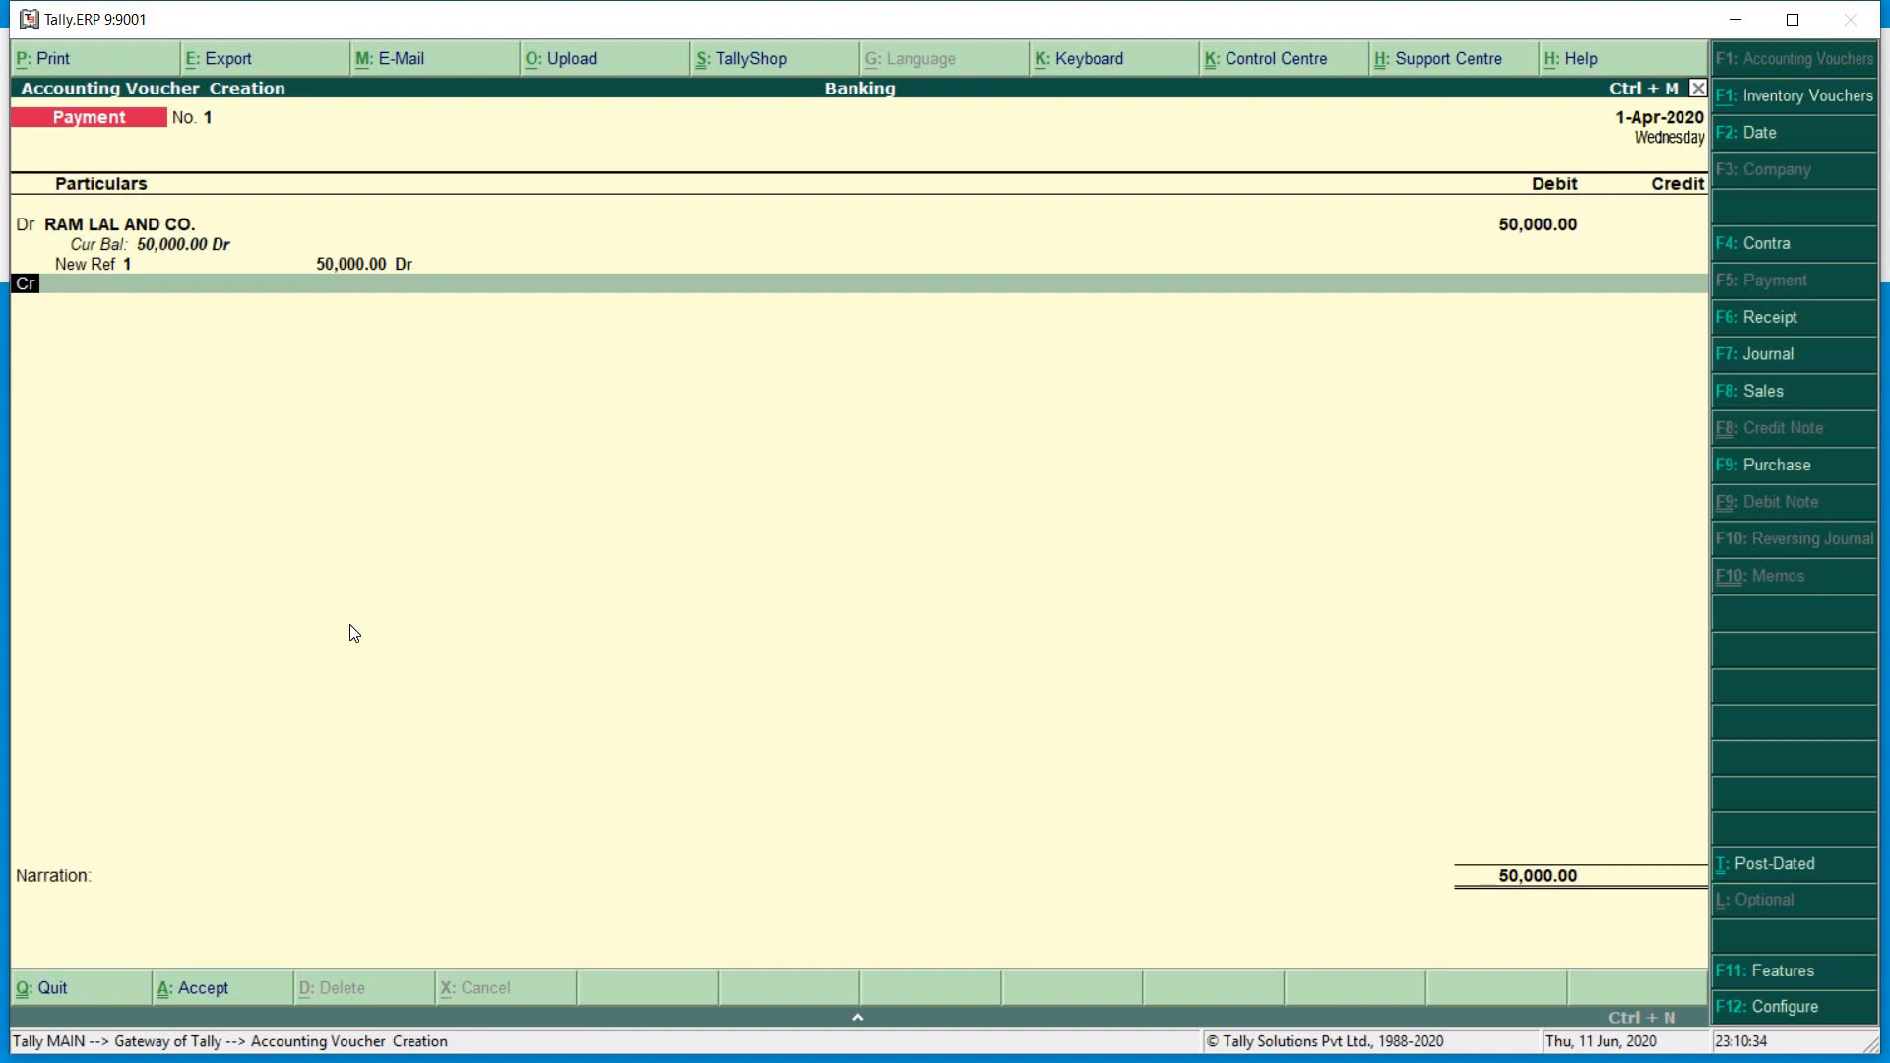
- Credit HDFC BANK with 50,000 in the payment voucher and bring up its bank allocations
key("Return")
key("Down")
key("Down")
key("Down")
key("Return")
key("Return")
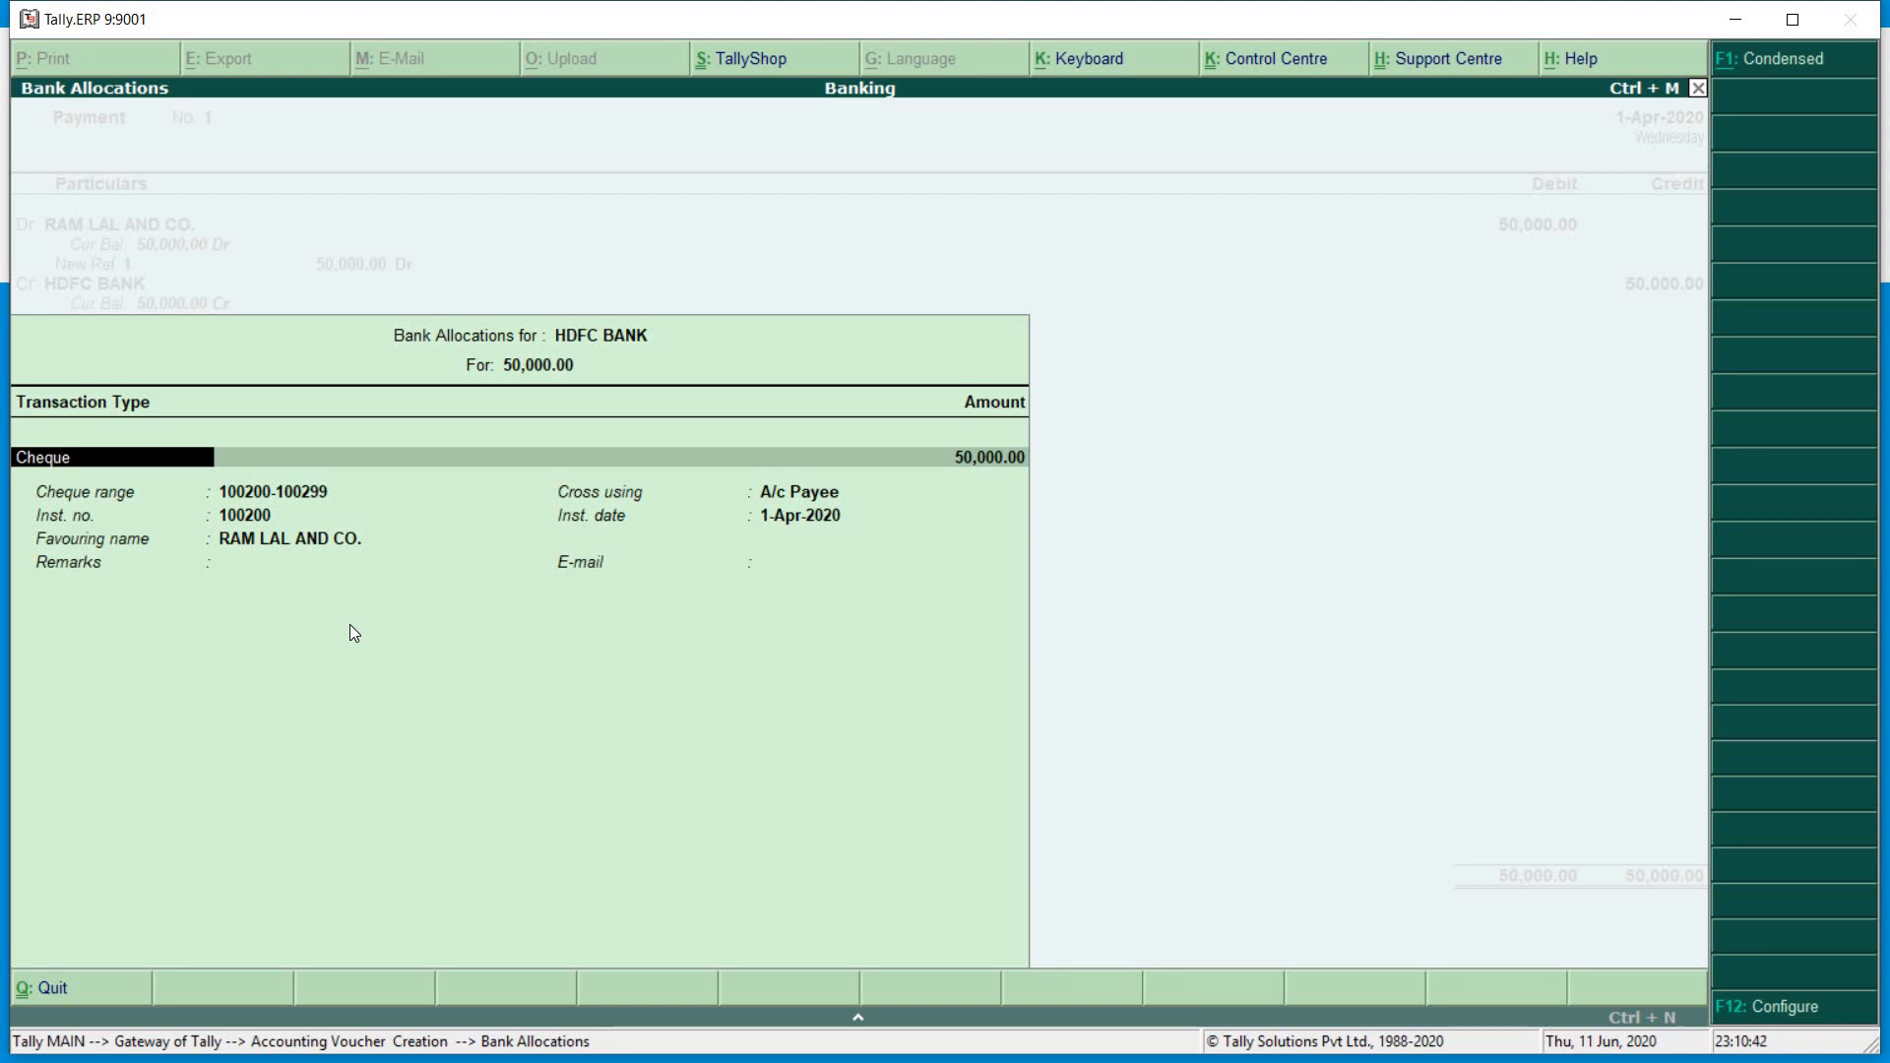
- Try e-Fund Transfer as the transaction type, and switch the allocation back to Cheque
key("BackSpace")
key("Down")
key("Return")
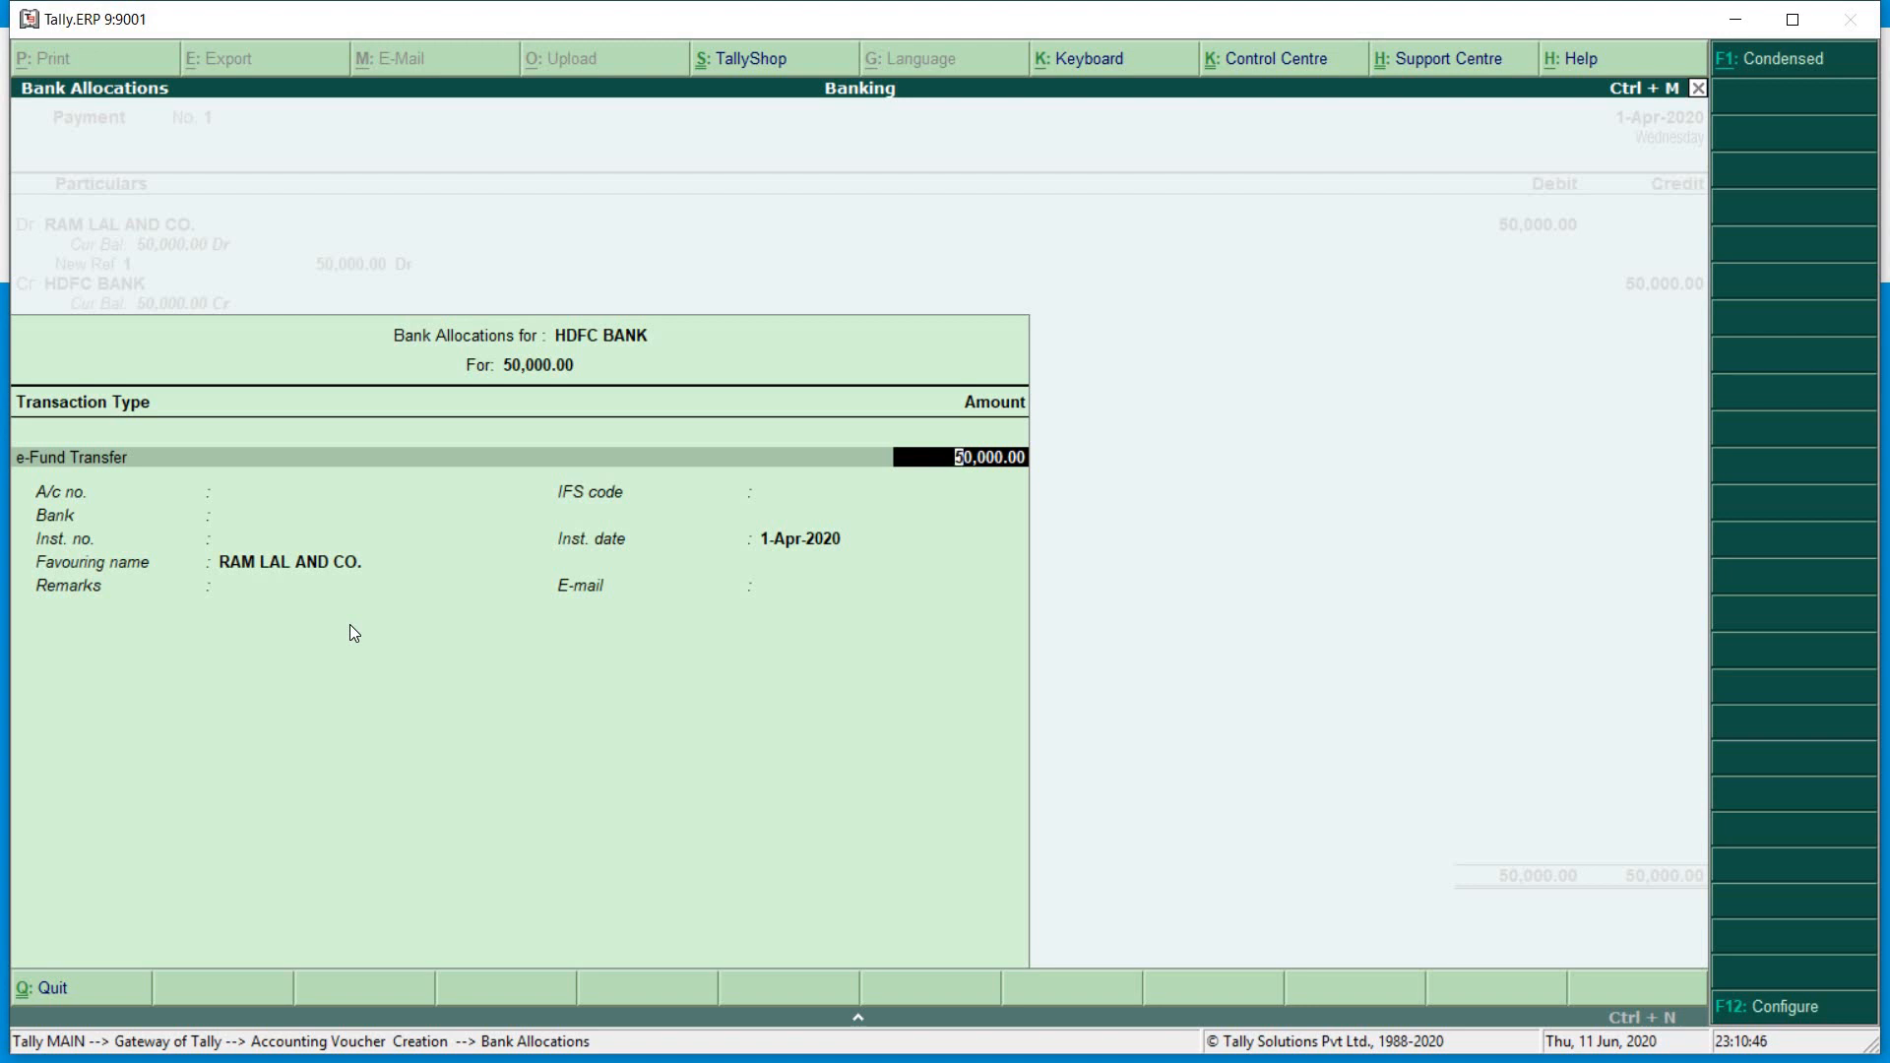
key("BackSpace")
key("Down")
key("Down")
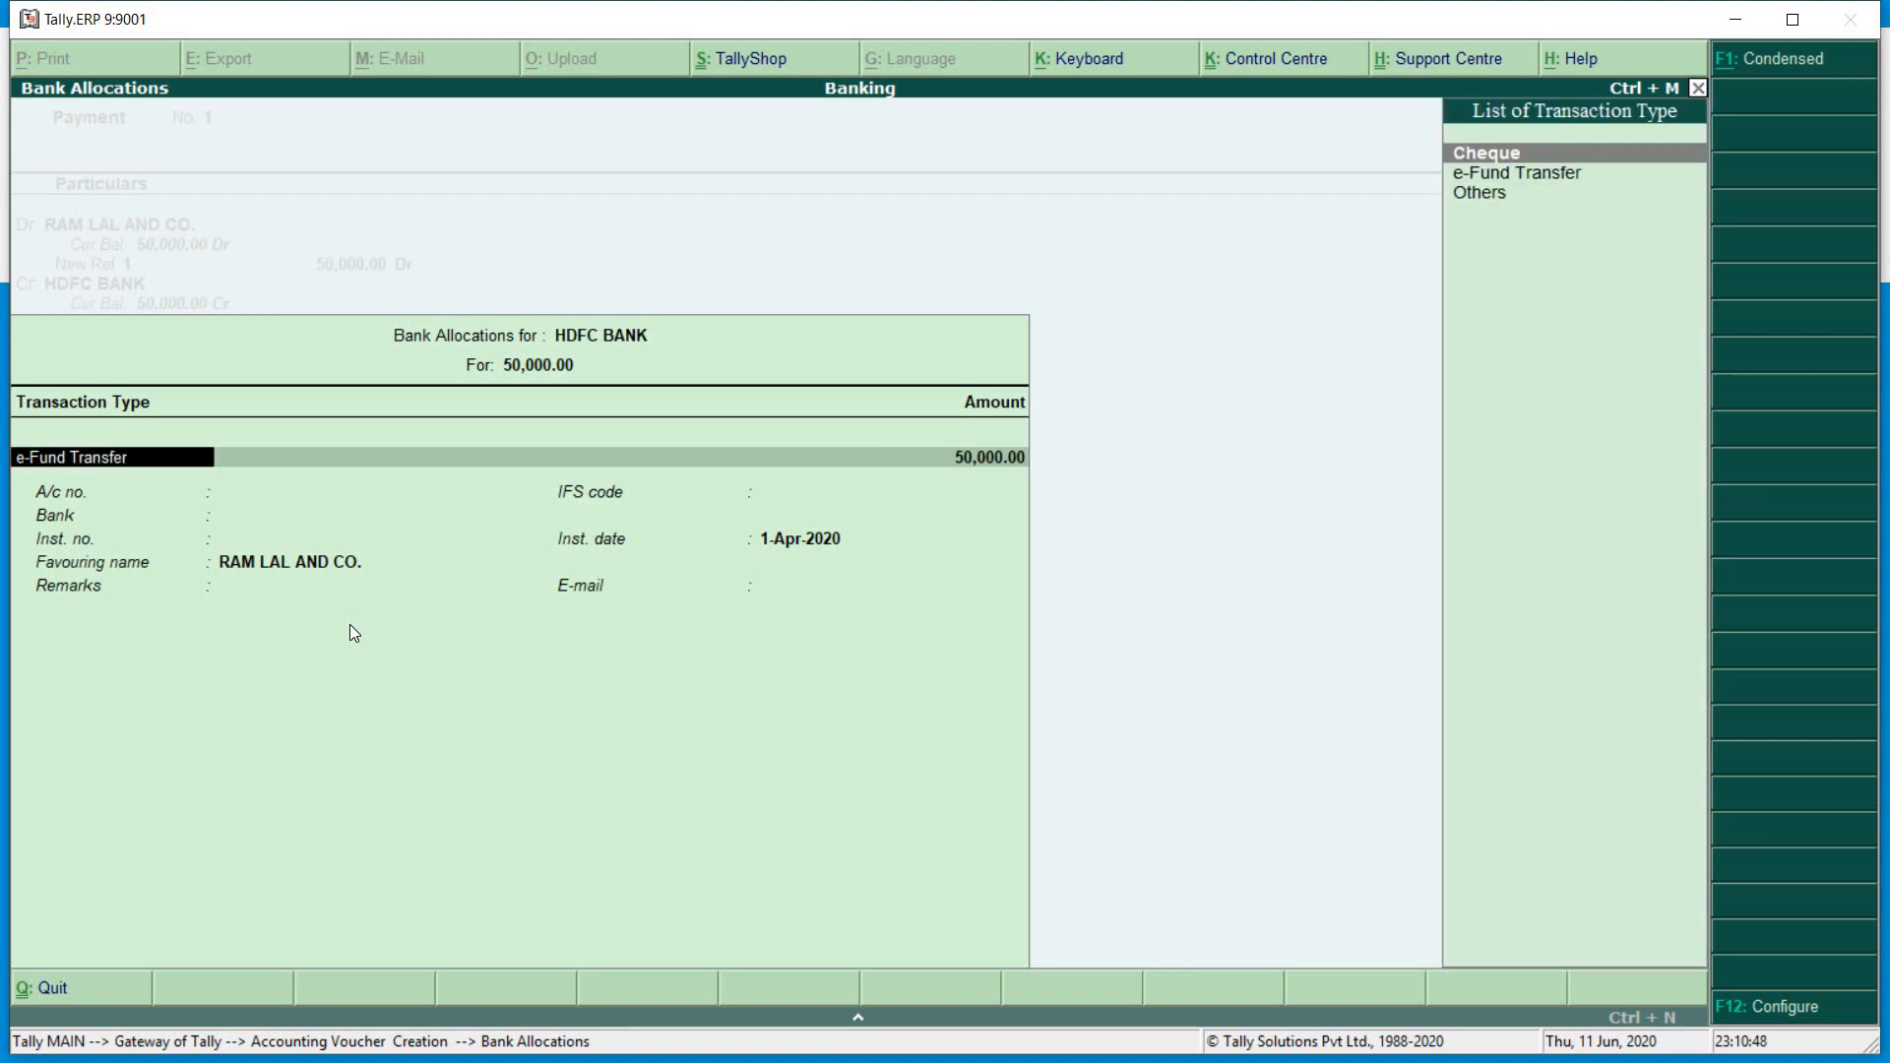
key("Return")
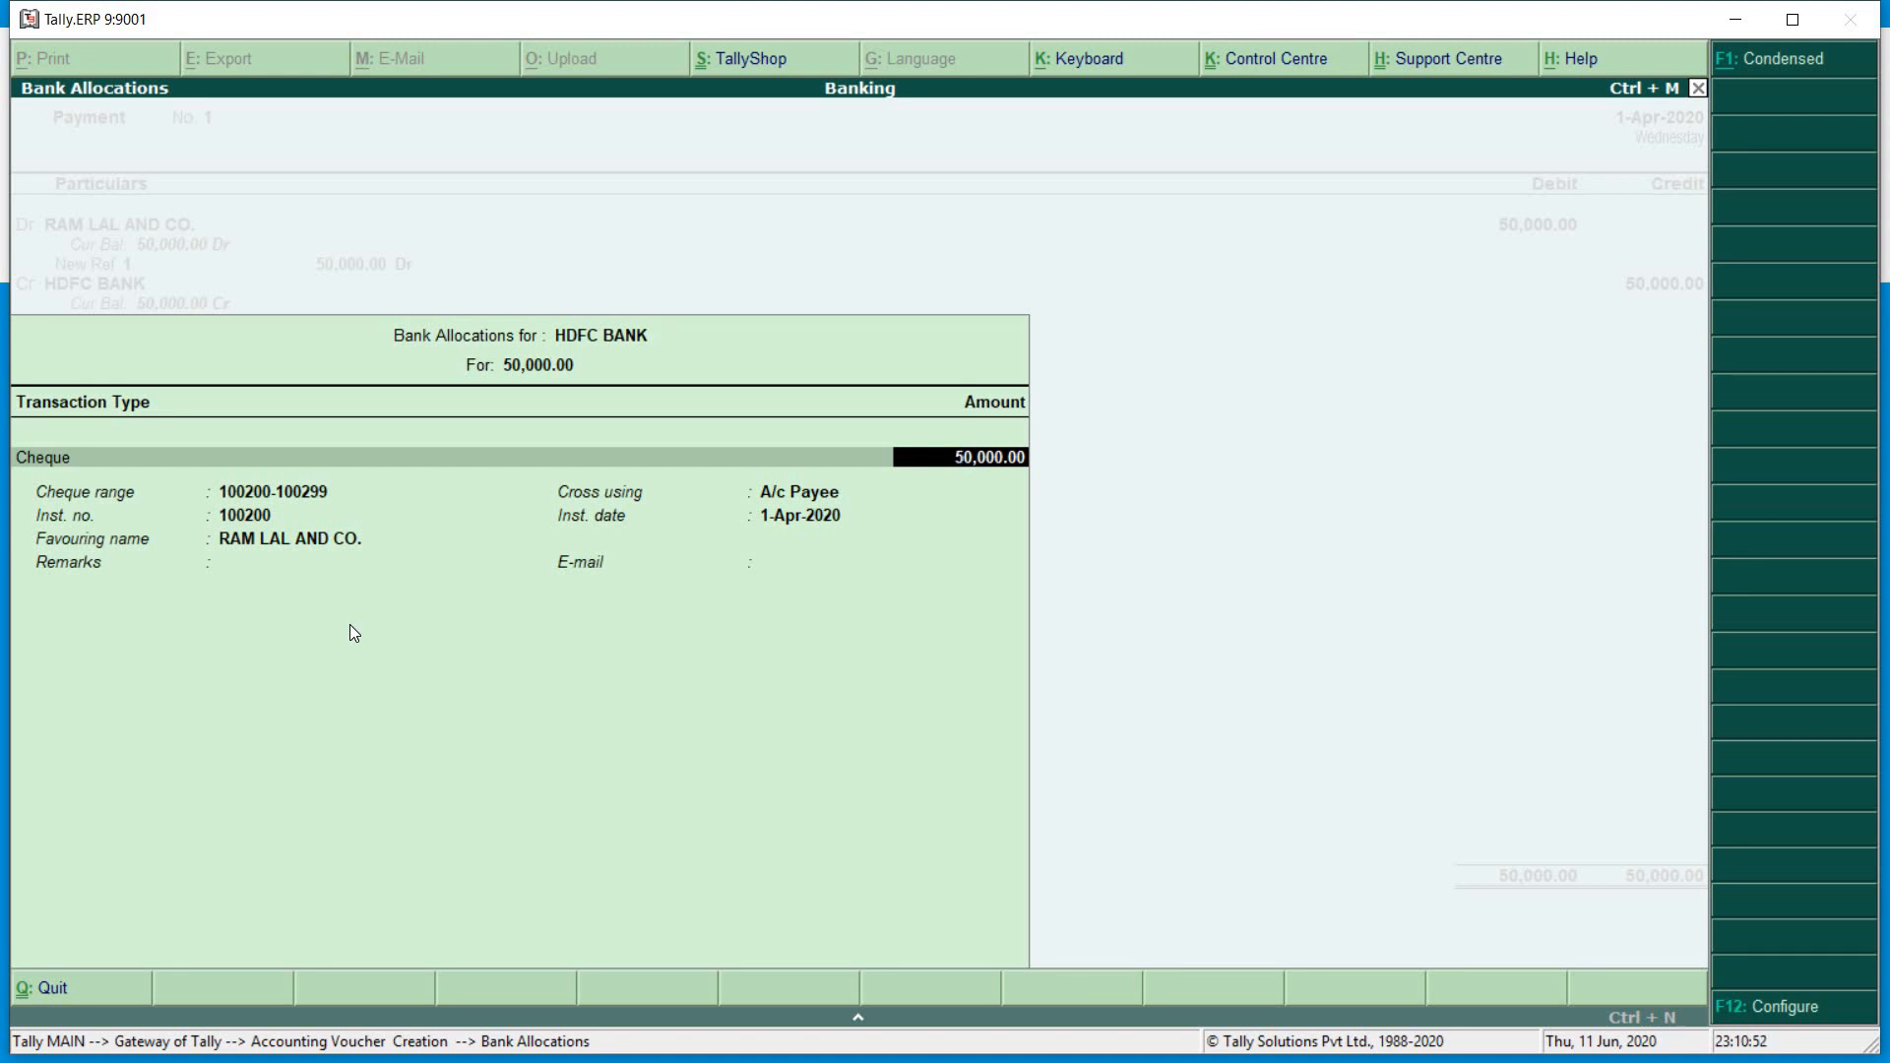
key("Return")
key("BackSpace")
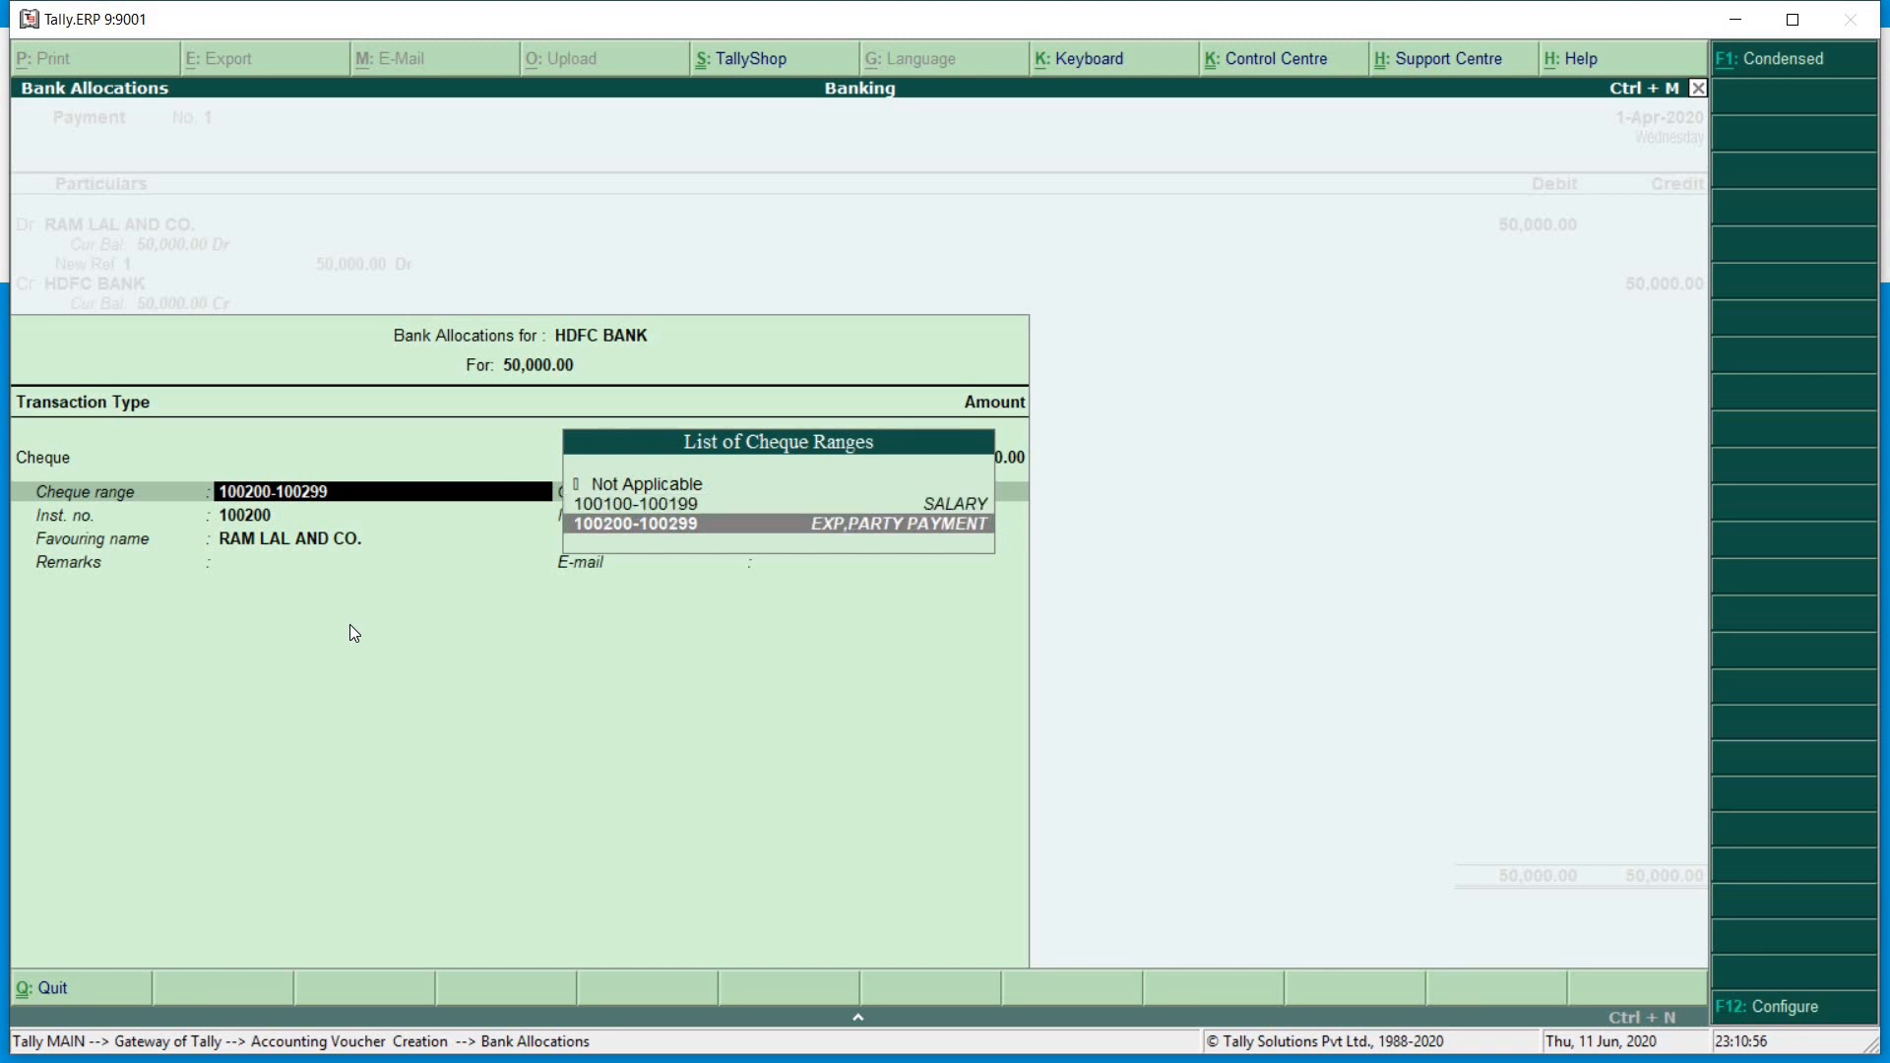
key("Up")
key("Return")
key("Return")
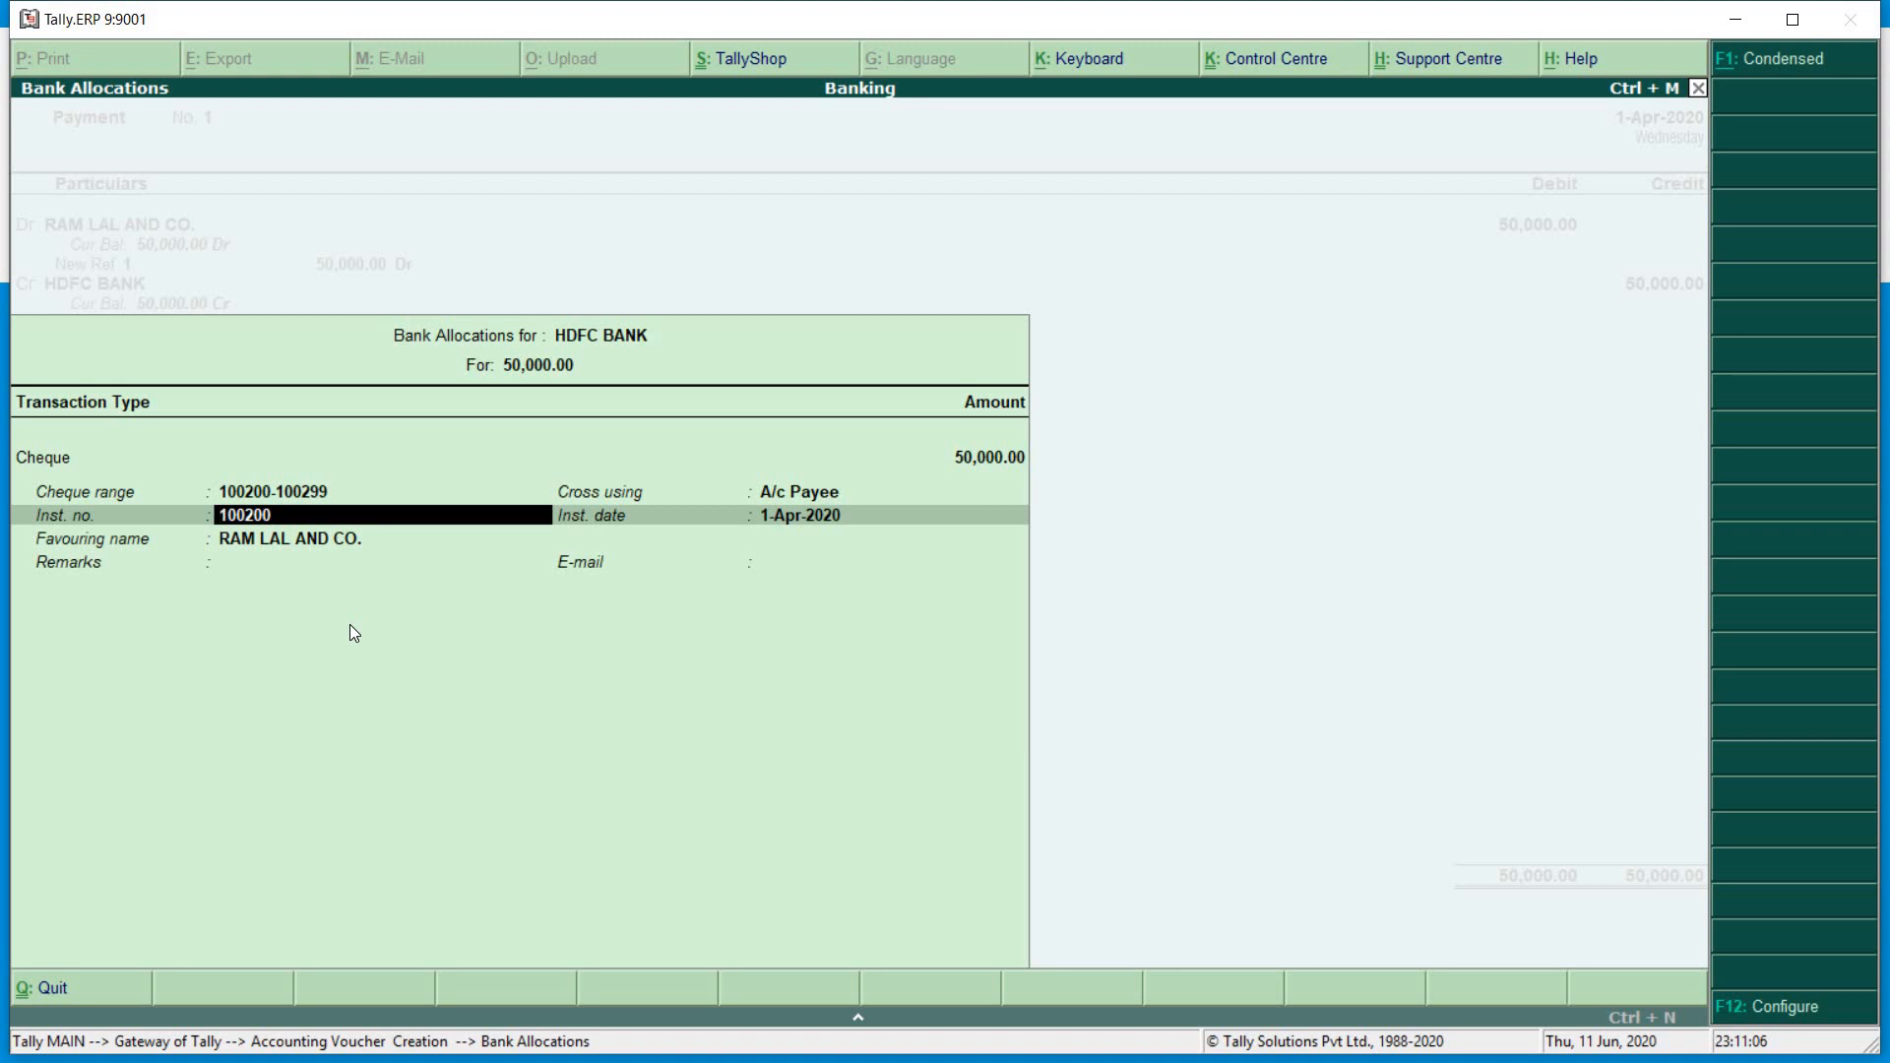
key("BackSpace")
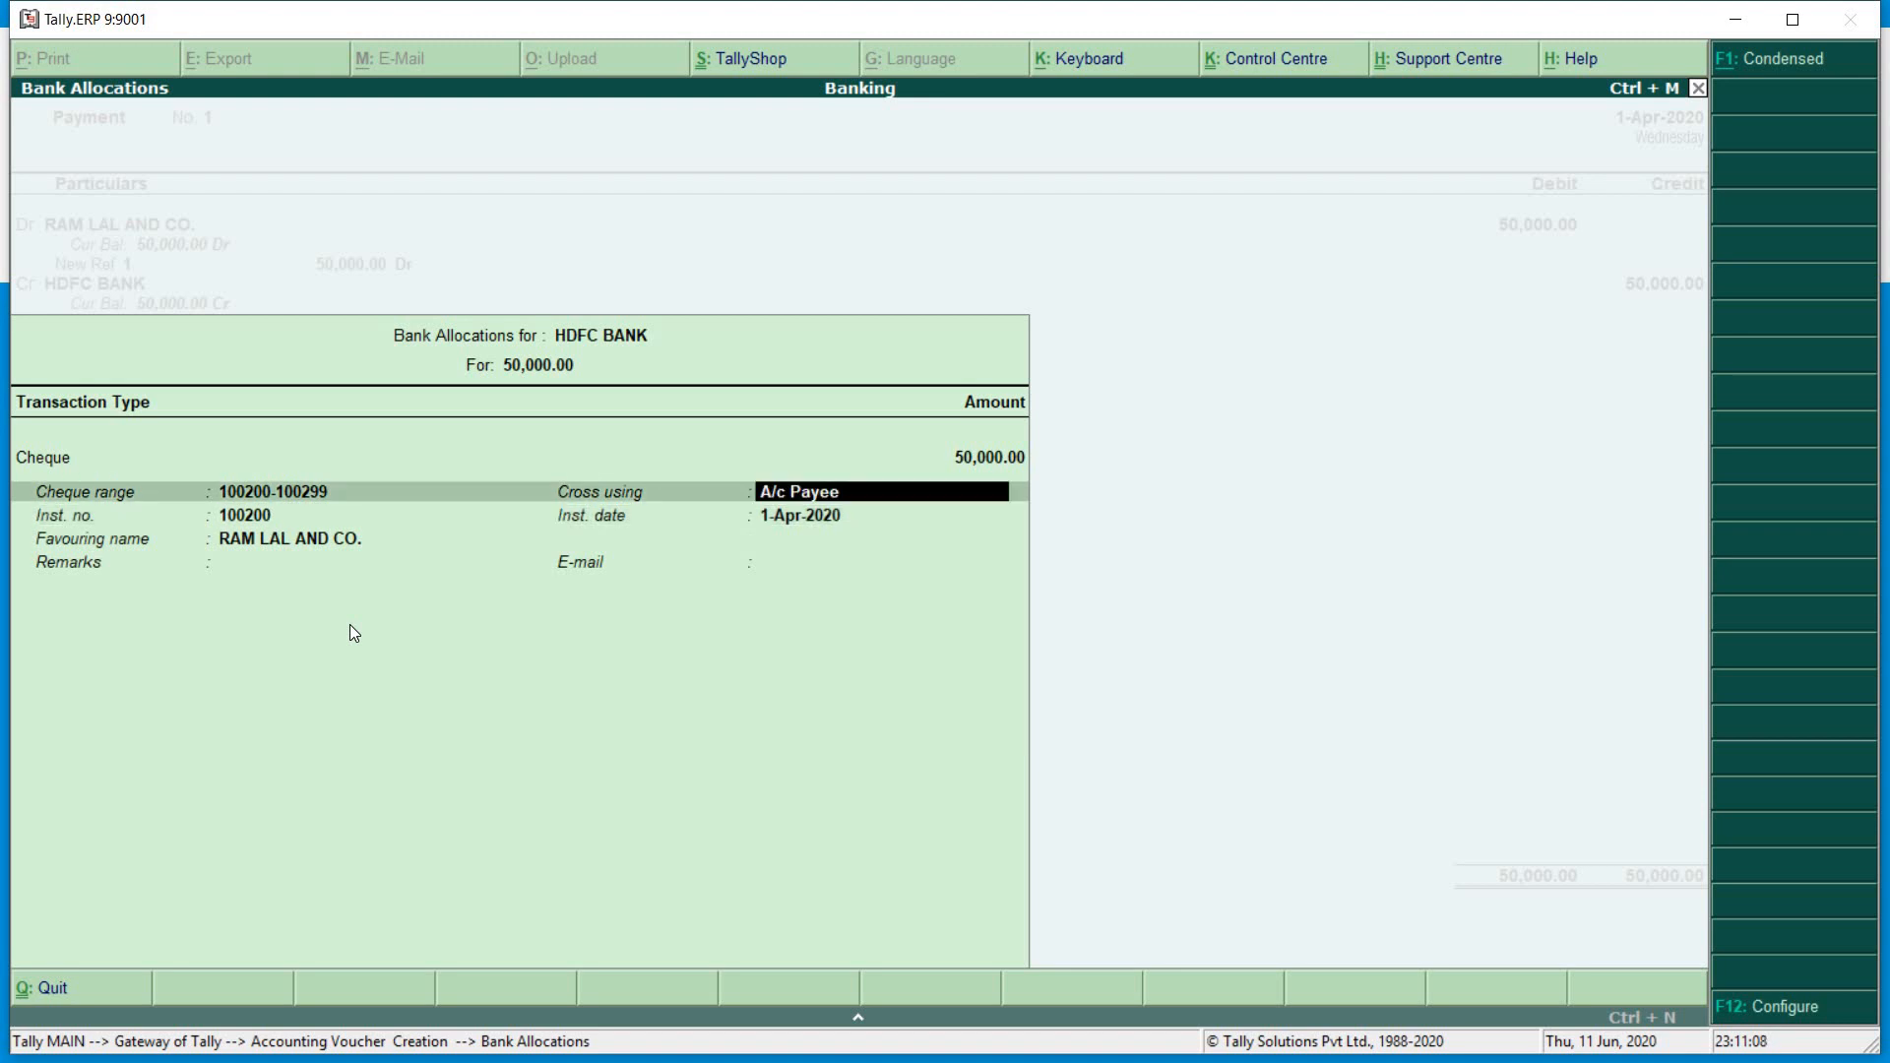
key("Return")
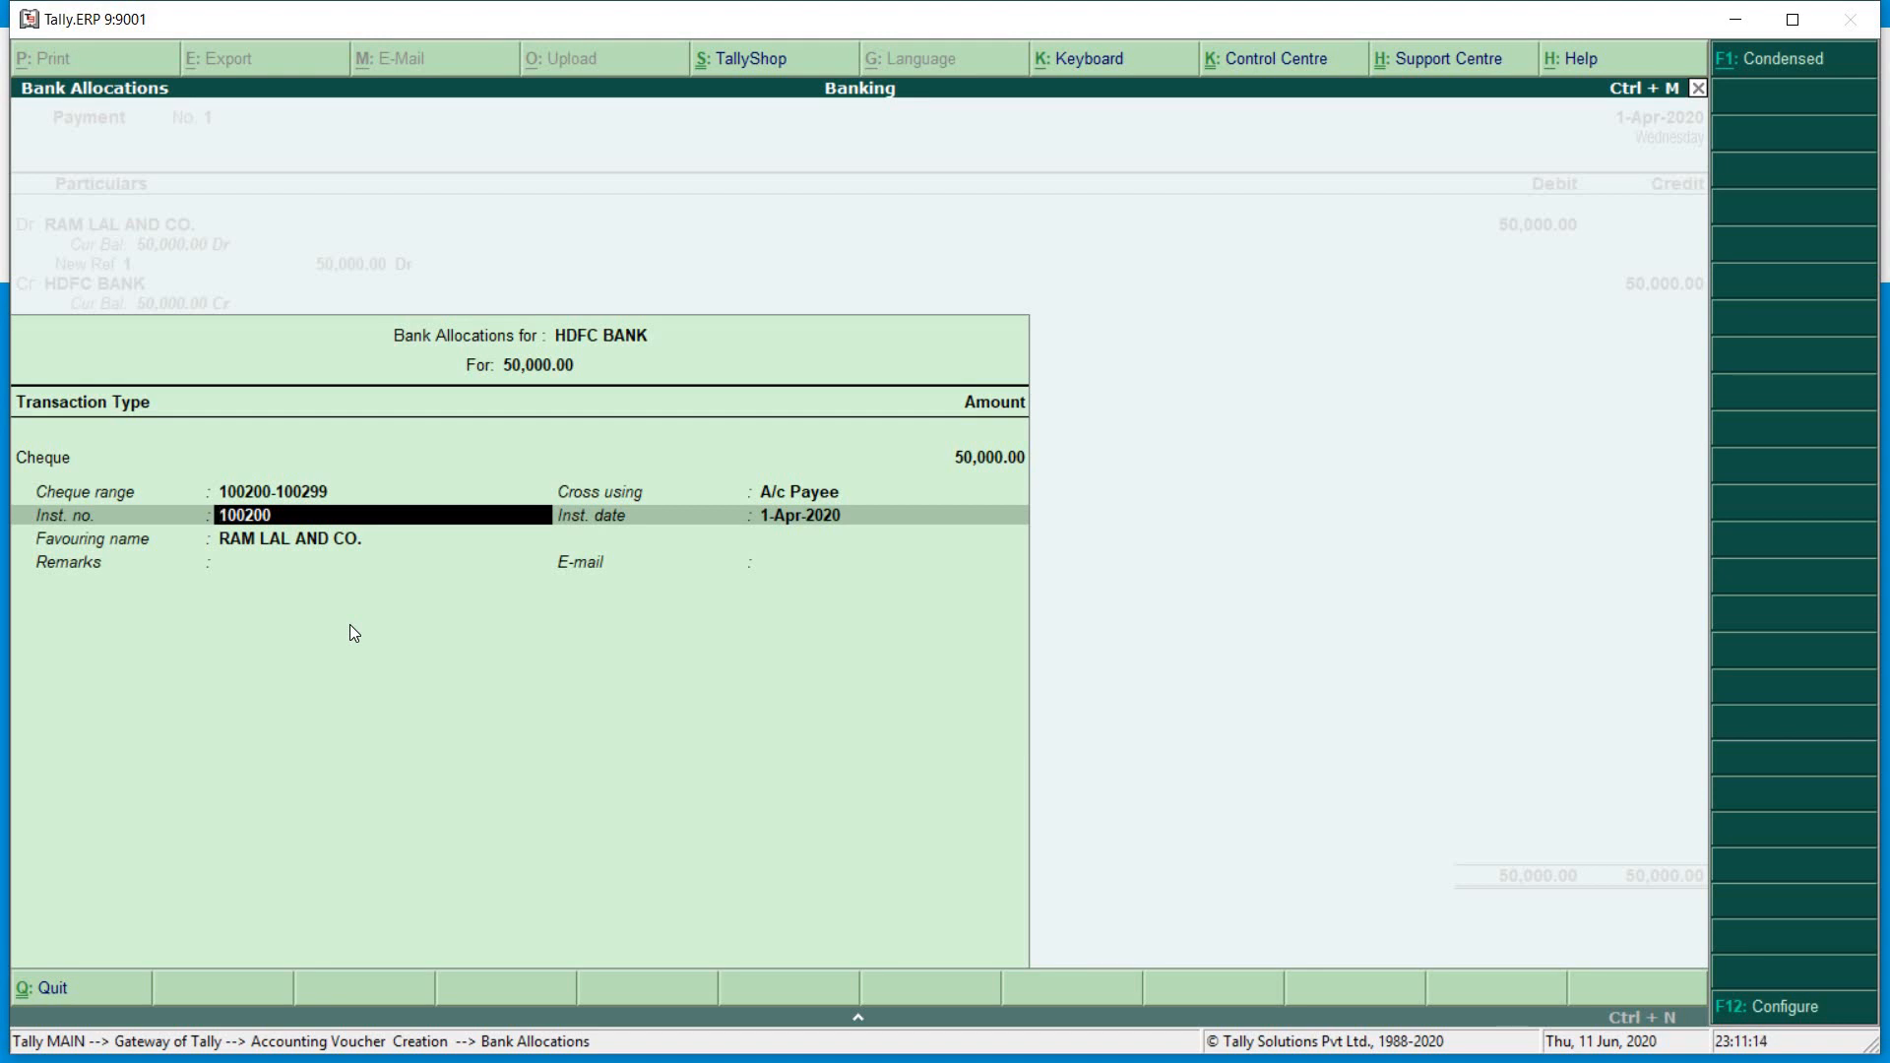
- Accept cheque 100200 dated 1-Apr-2020 favouring RAM LAL AND CO. and save the payment voucher without narration
key("Return")
key("Return")
key("Return")
key("Return")
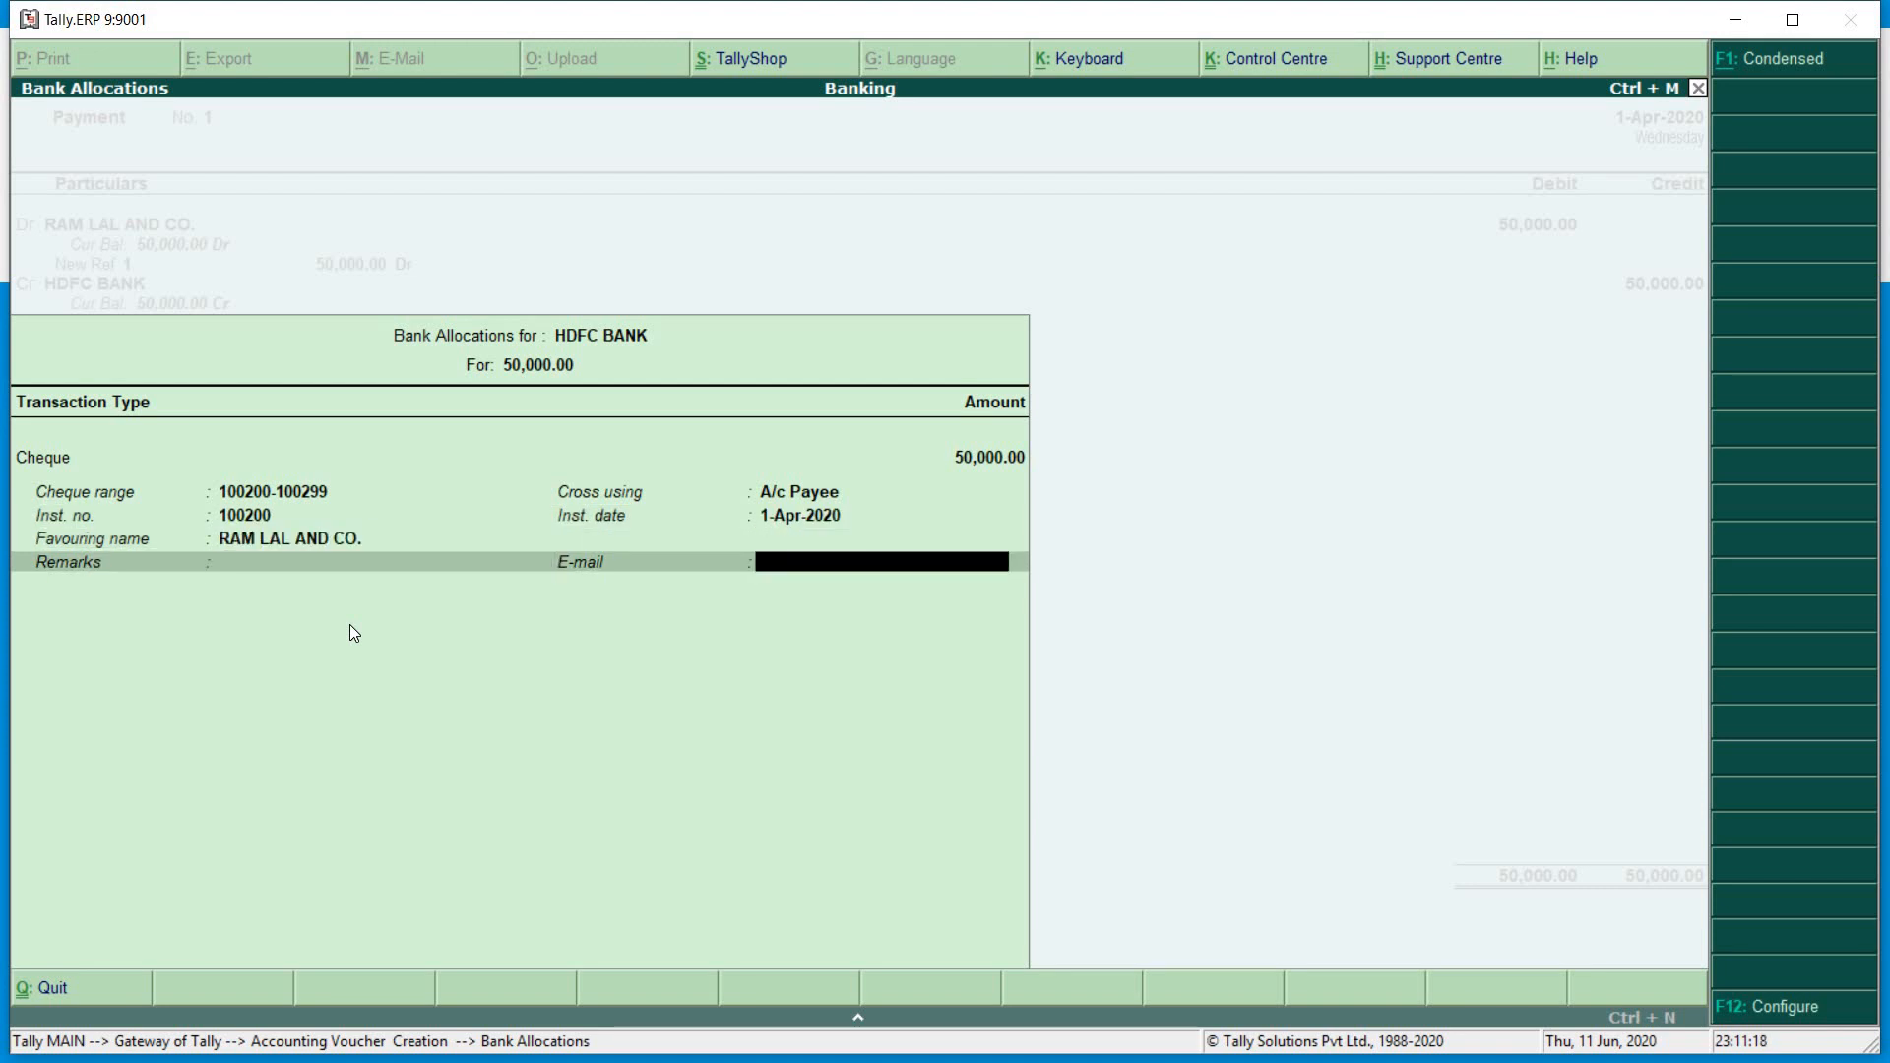
key("Return")
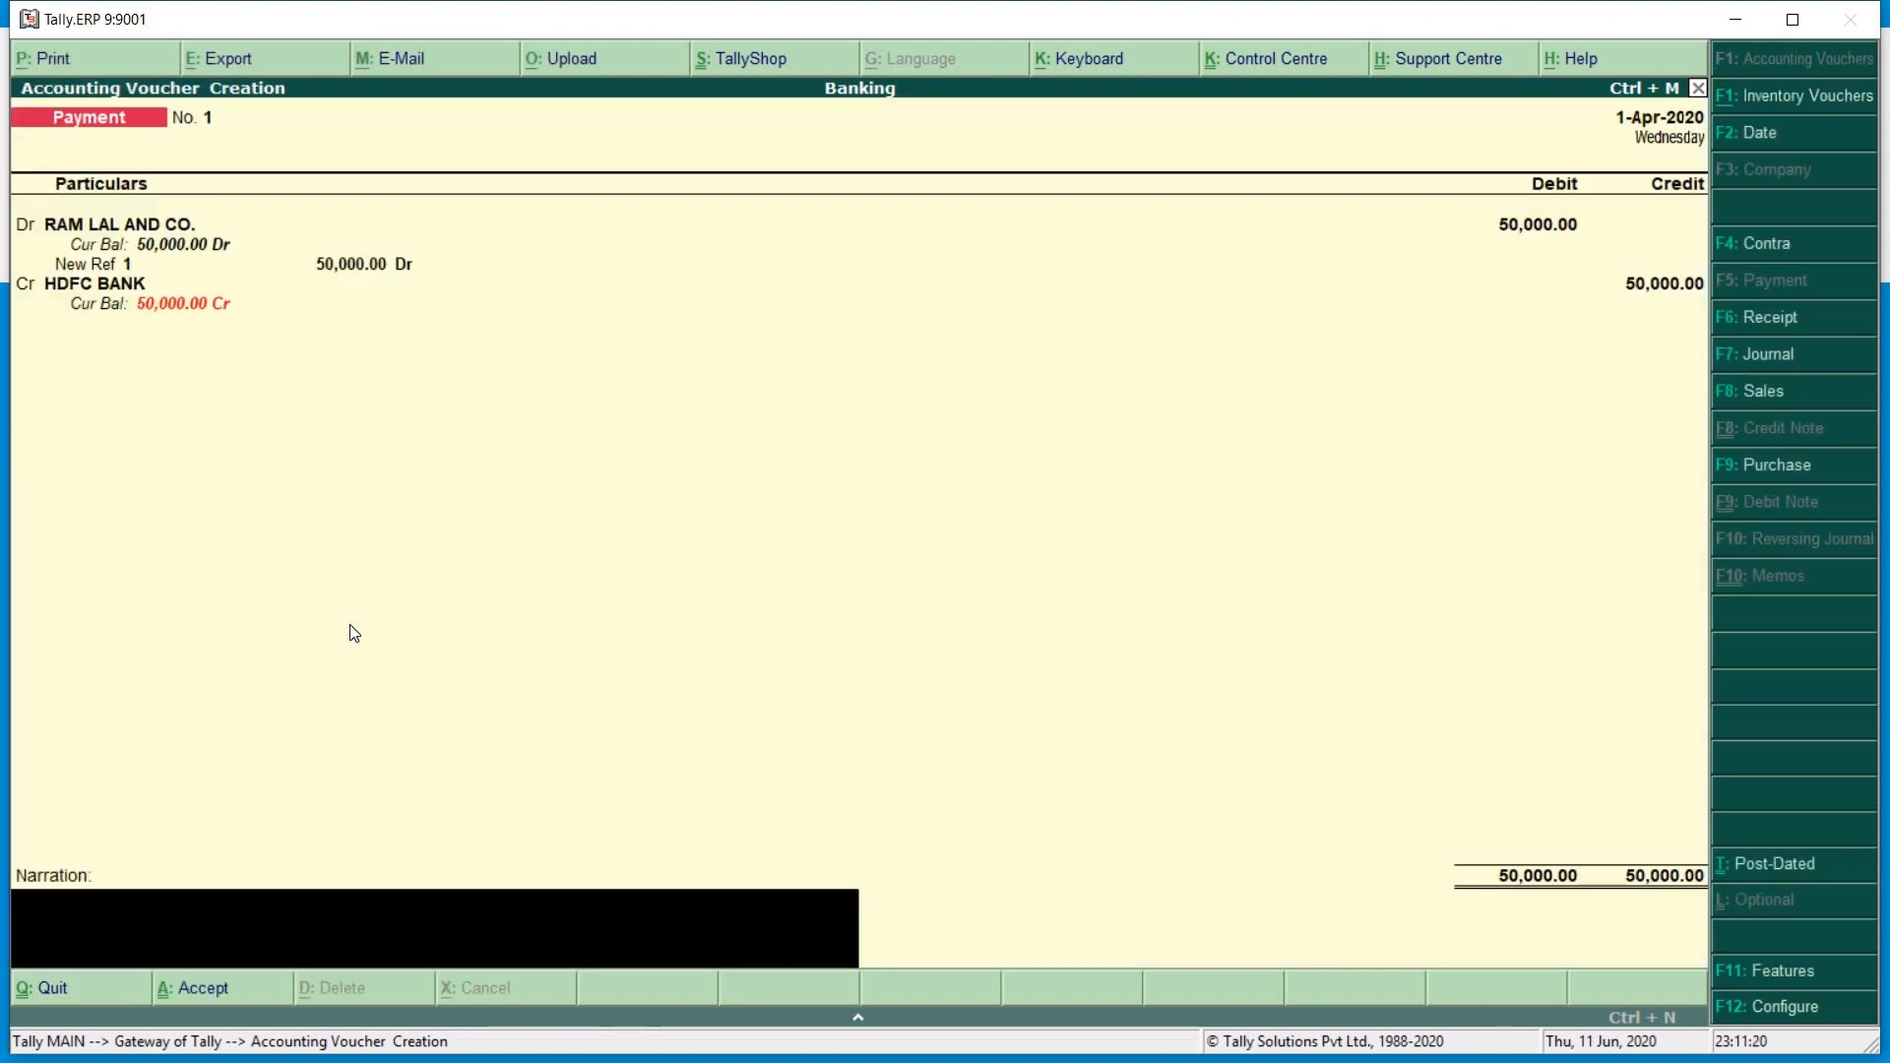
key("Return")
key("Return")
- Enter a second payment voucher debiting Expense with 6,000 and crediting HDFC BANK
key("Down")
key("Return")
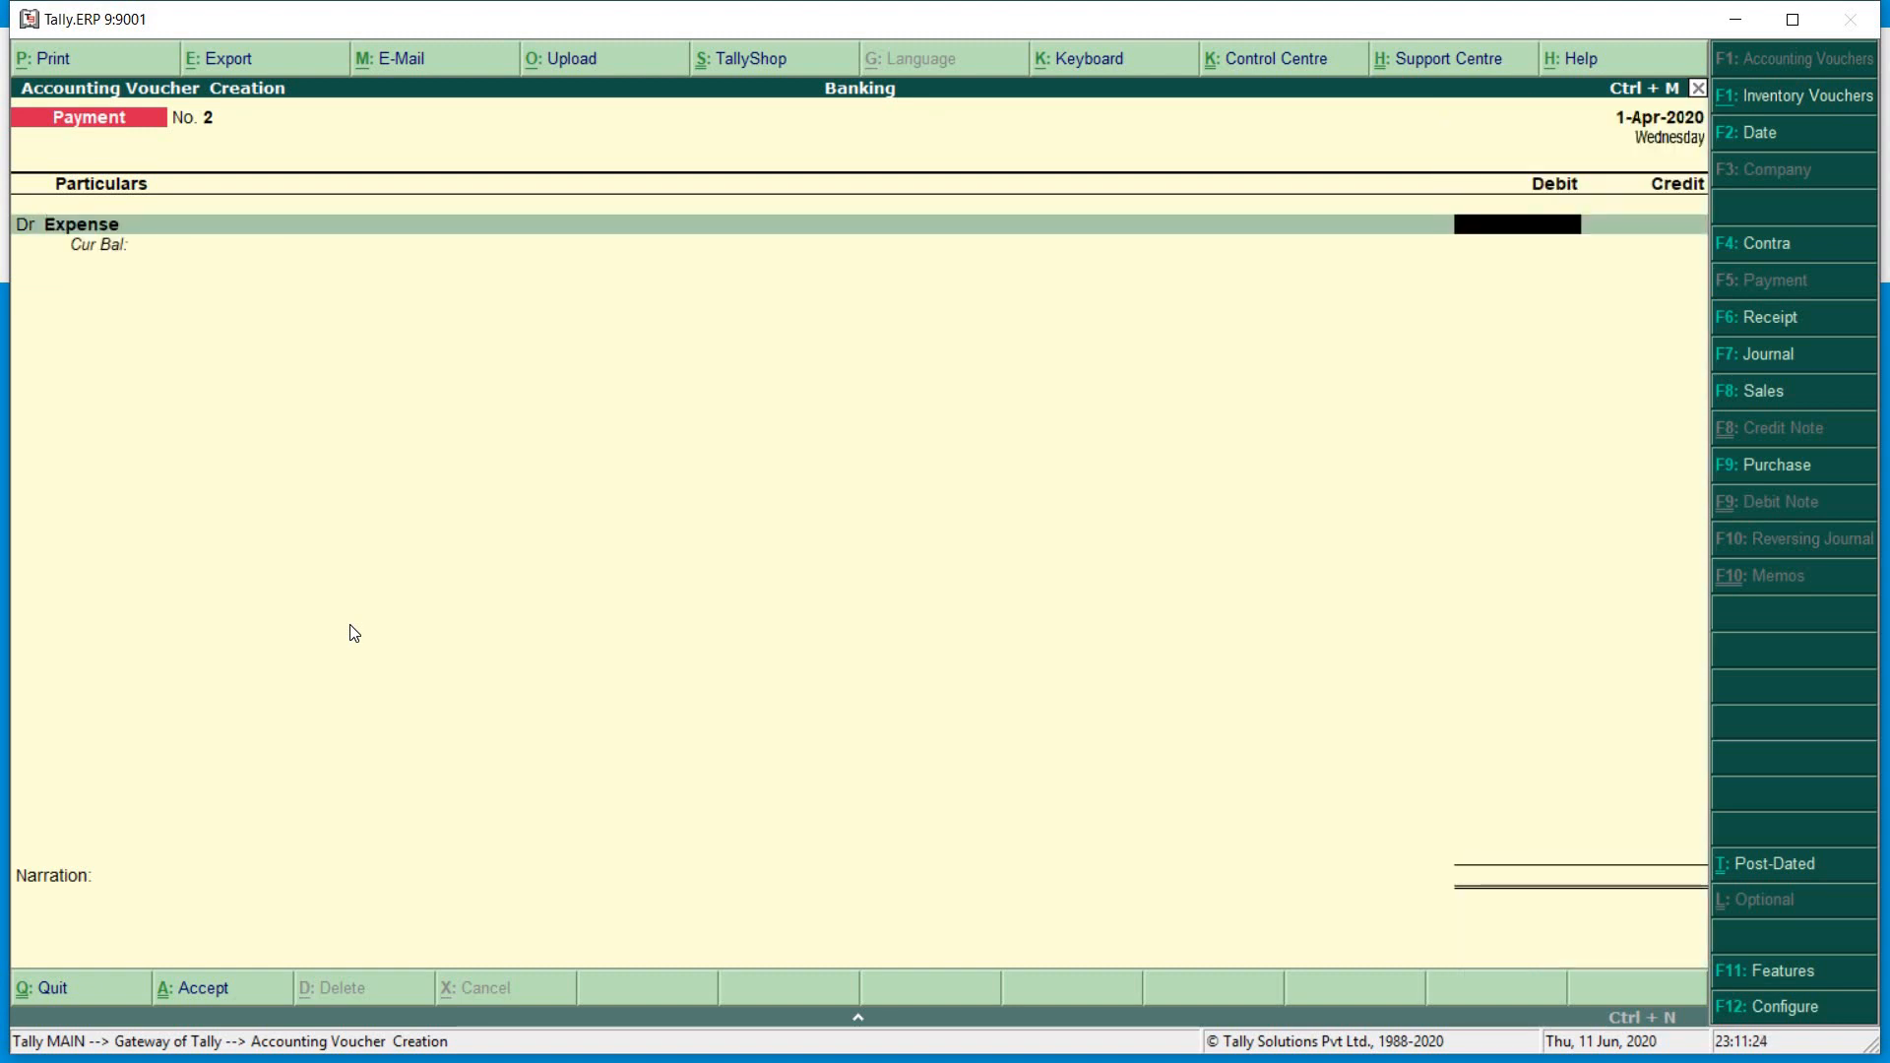
type("6000")
key("Return")
key("Down")
key("Down")
key("Down")
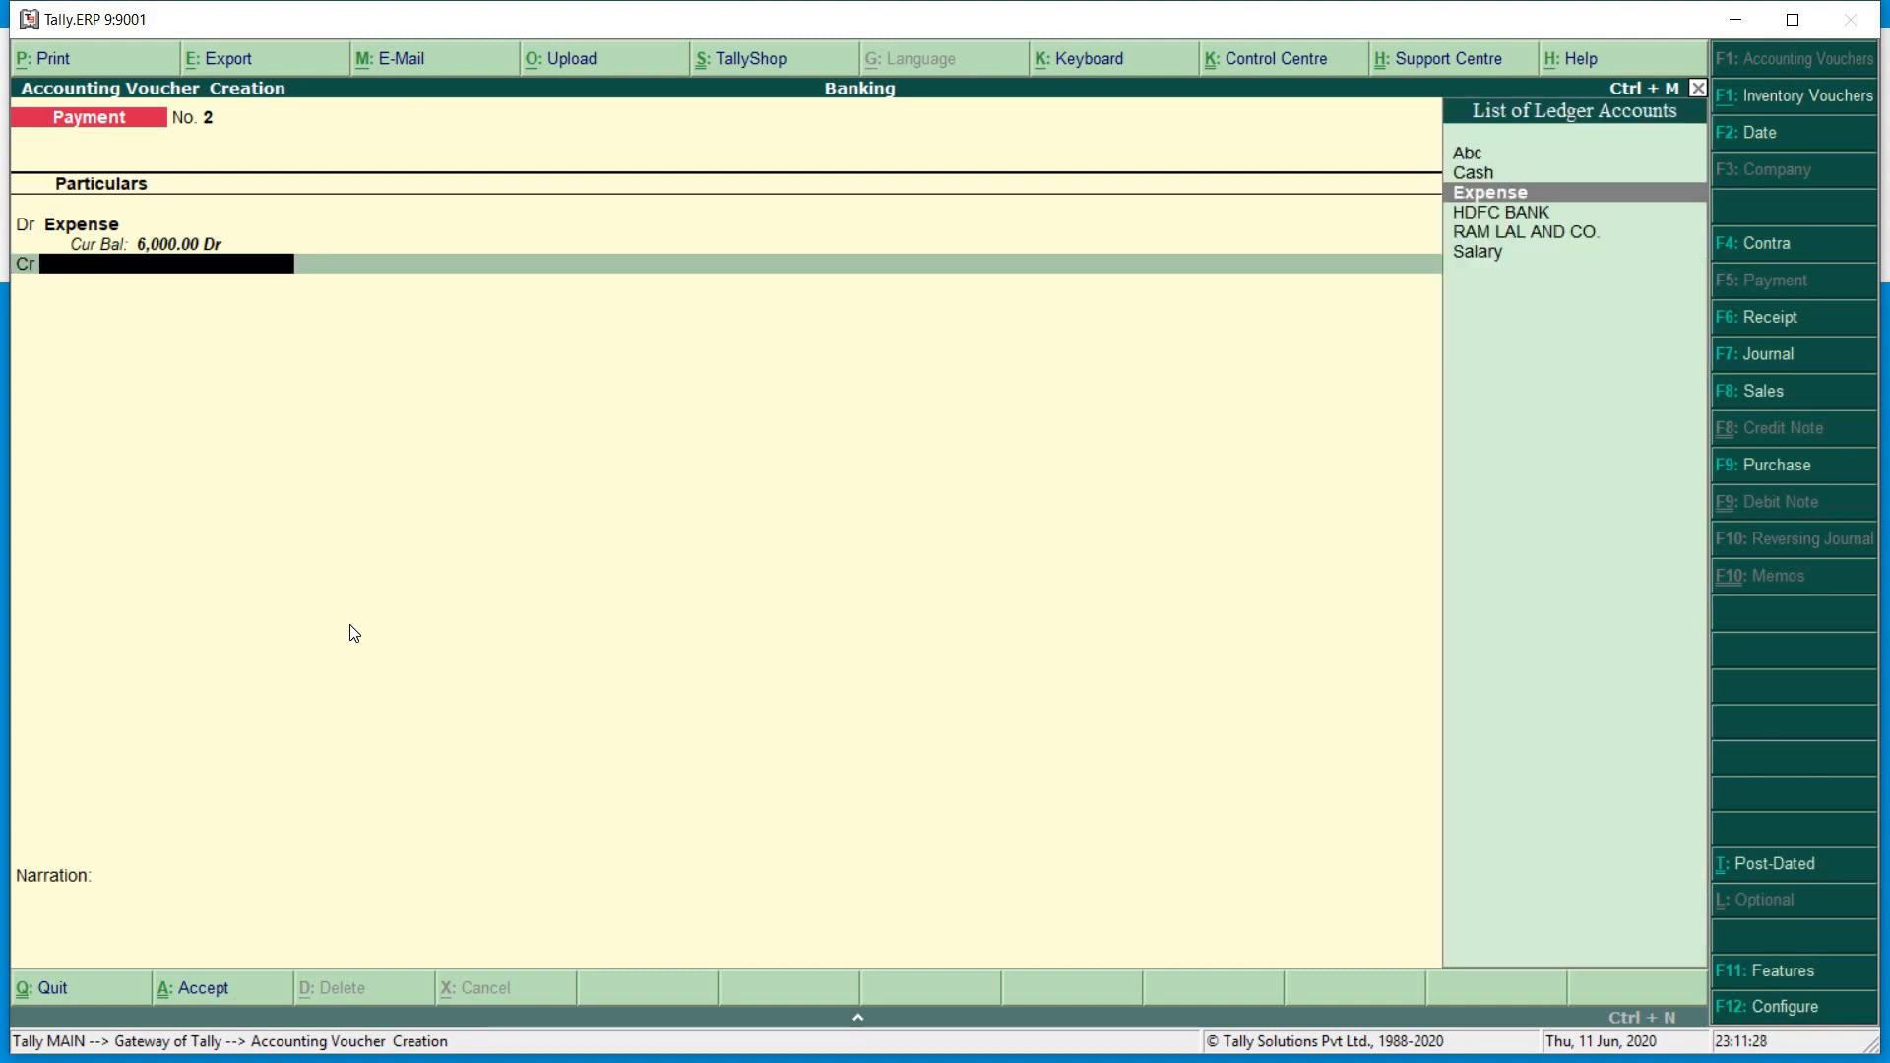
key("Return")
key("Return")
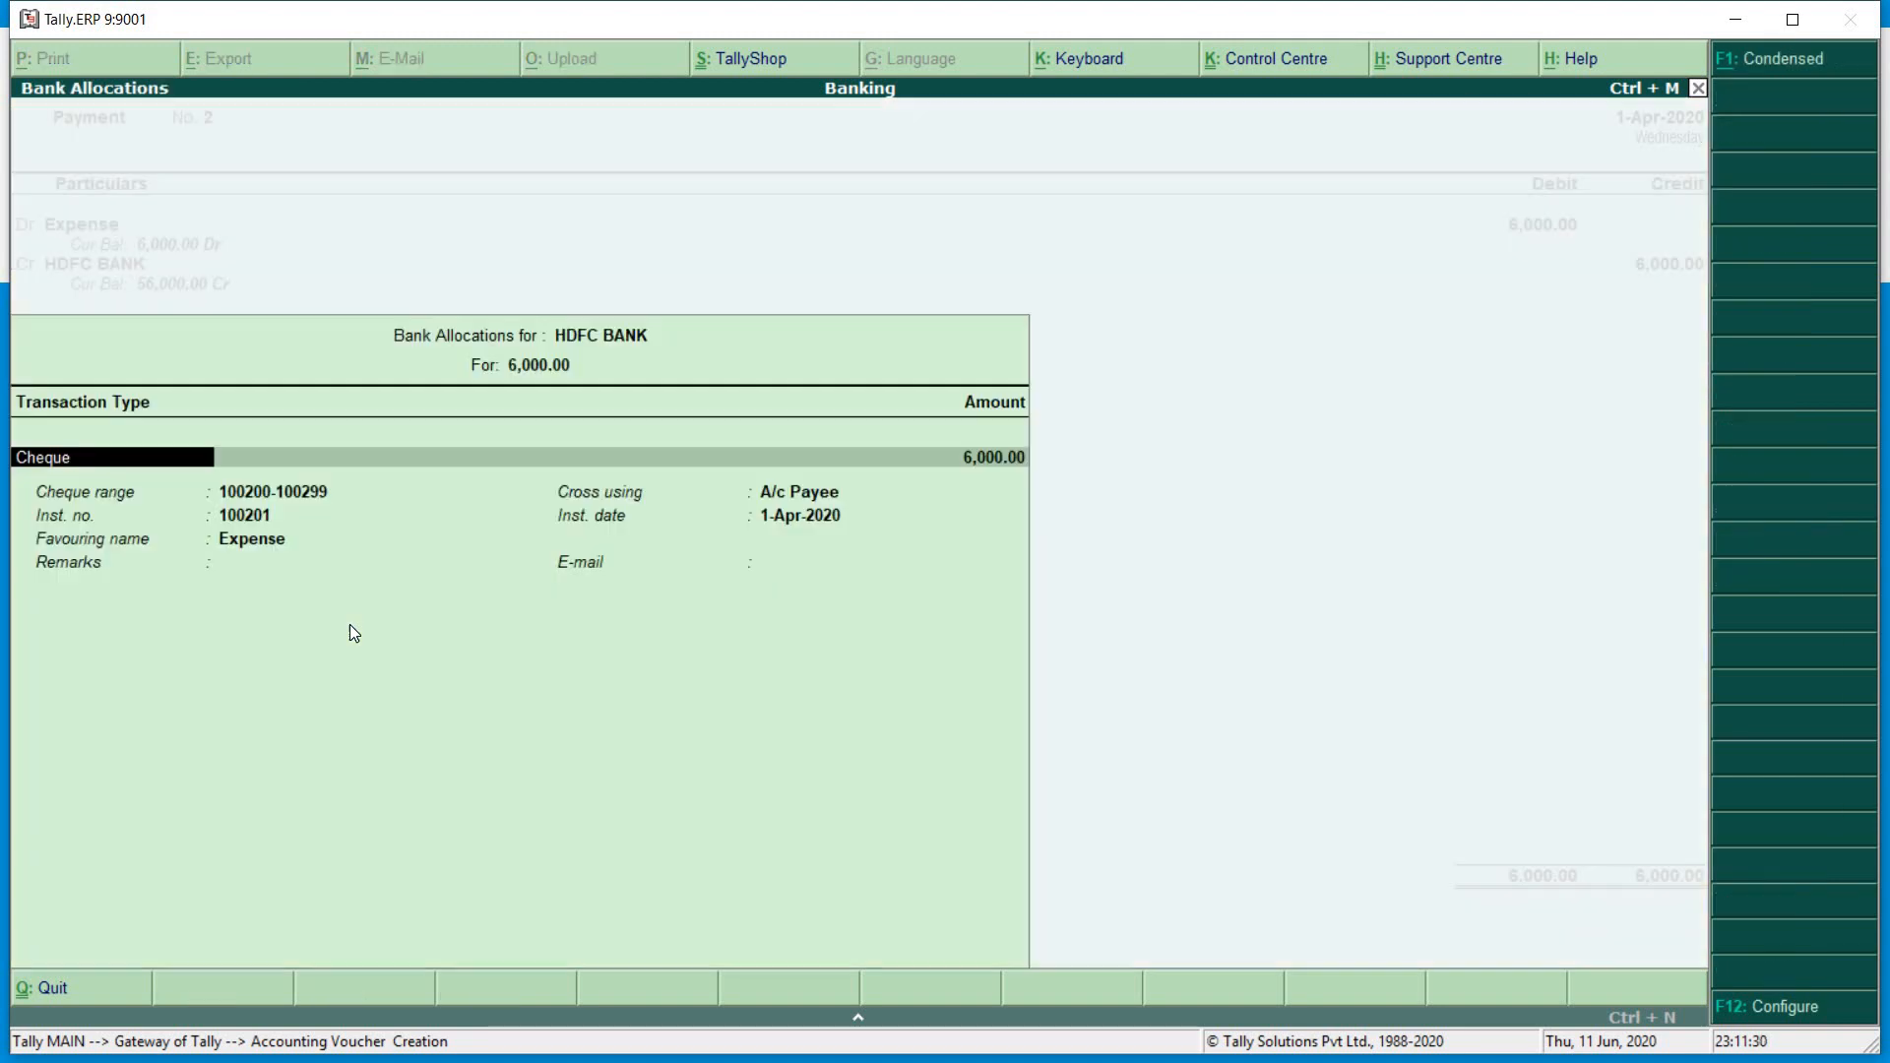
key("Return")
key("Return")
key("Return")
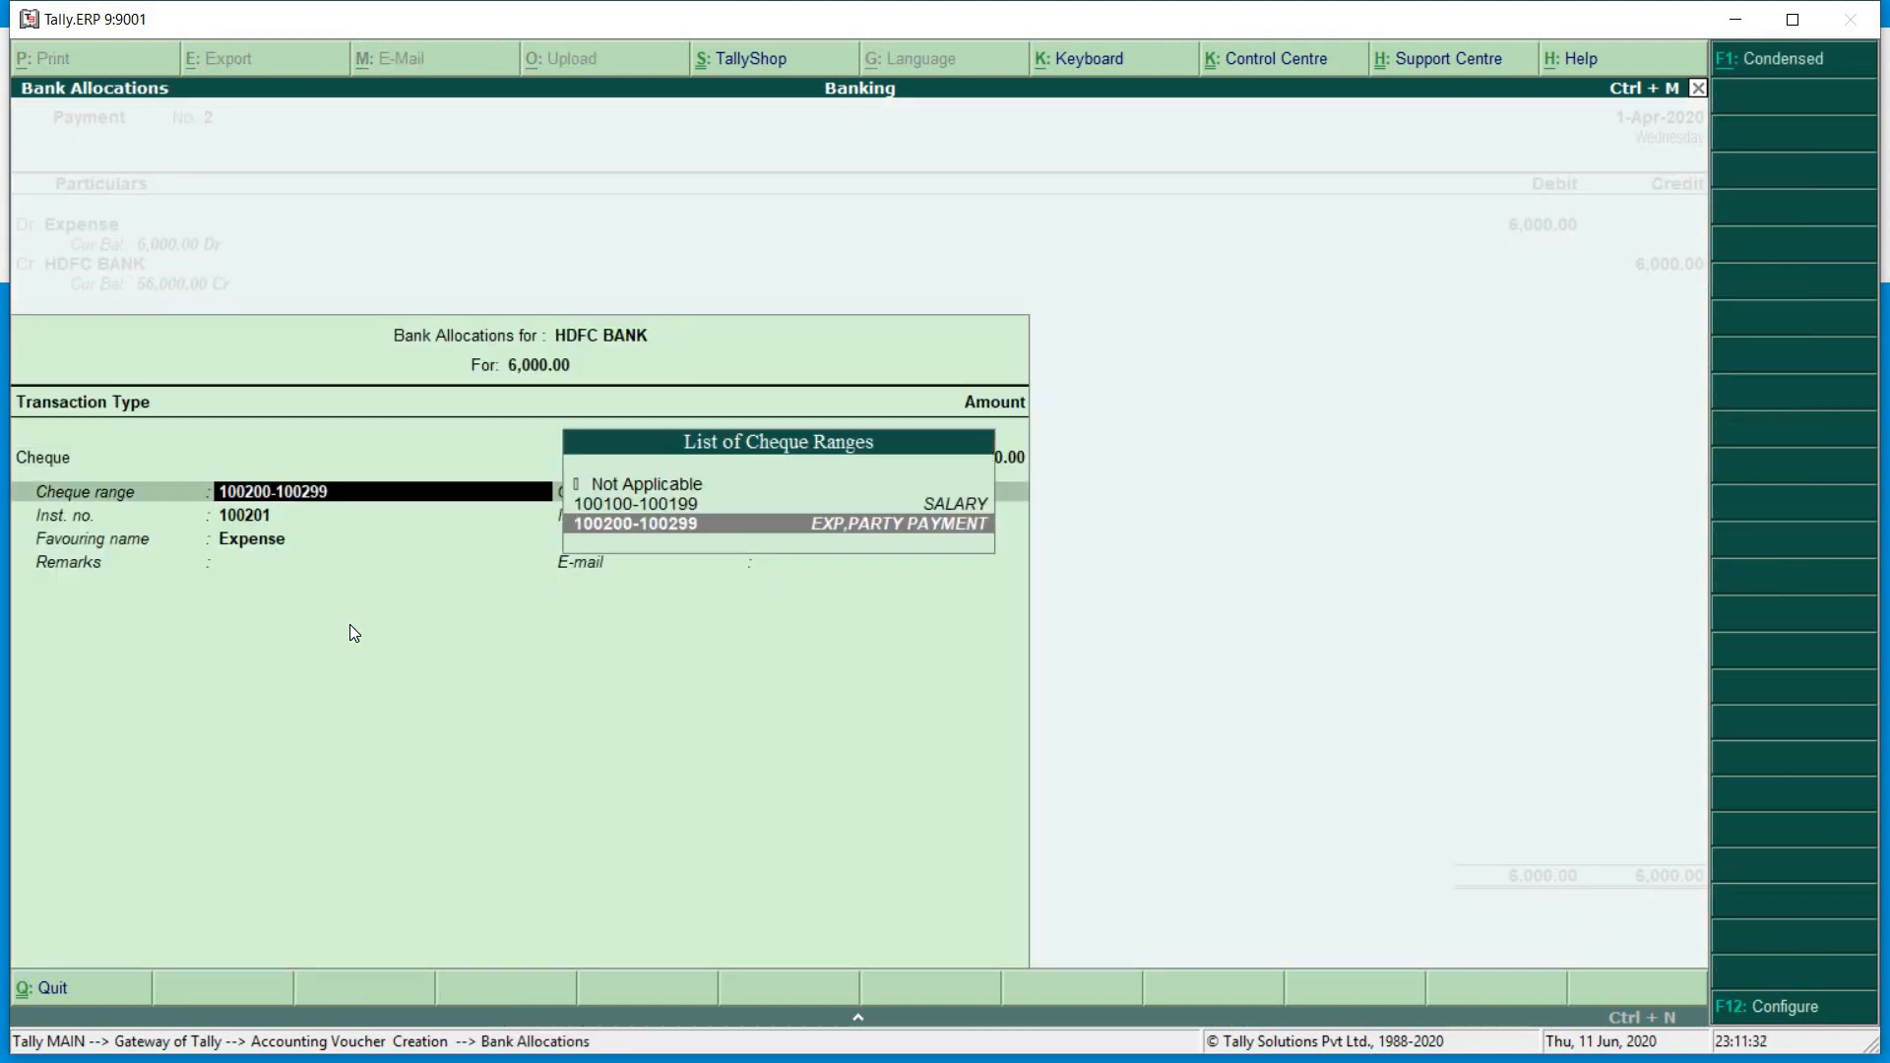
key("Return")
key("Return")
key("Return")
key("Return")
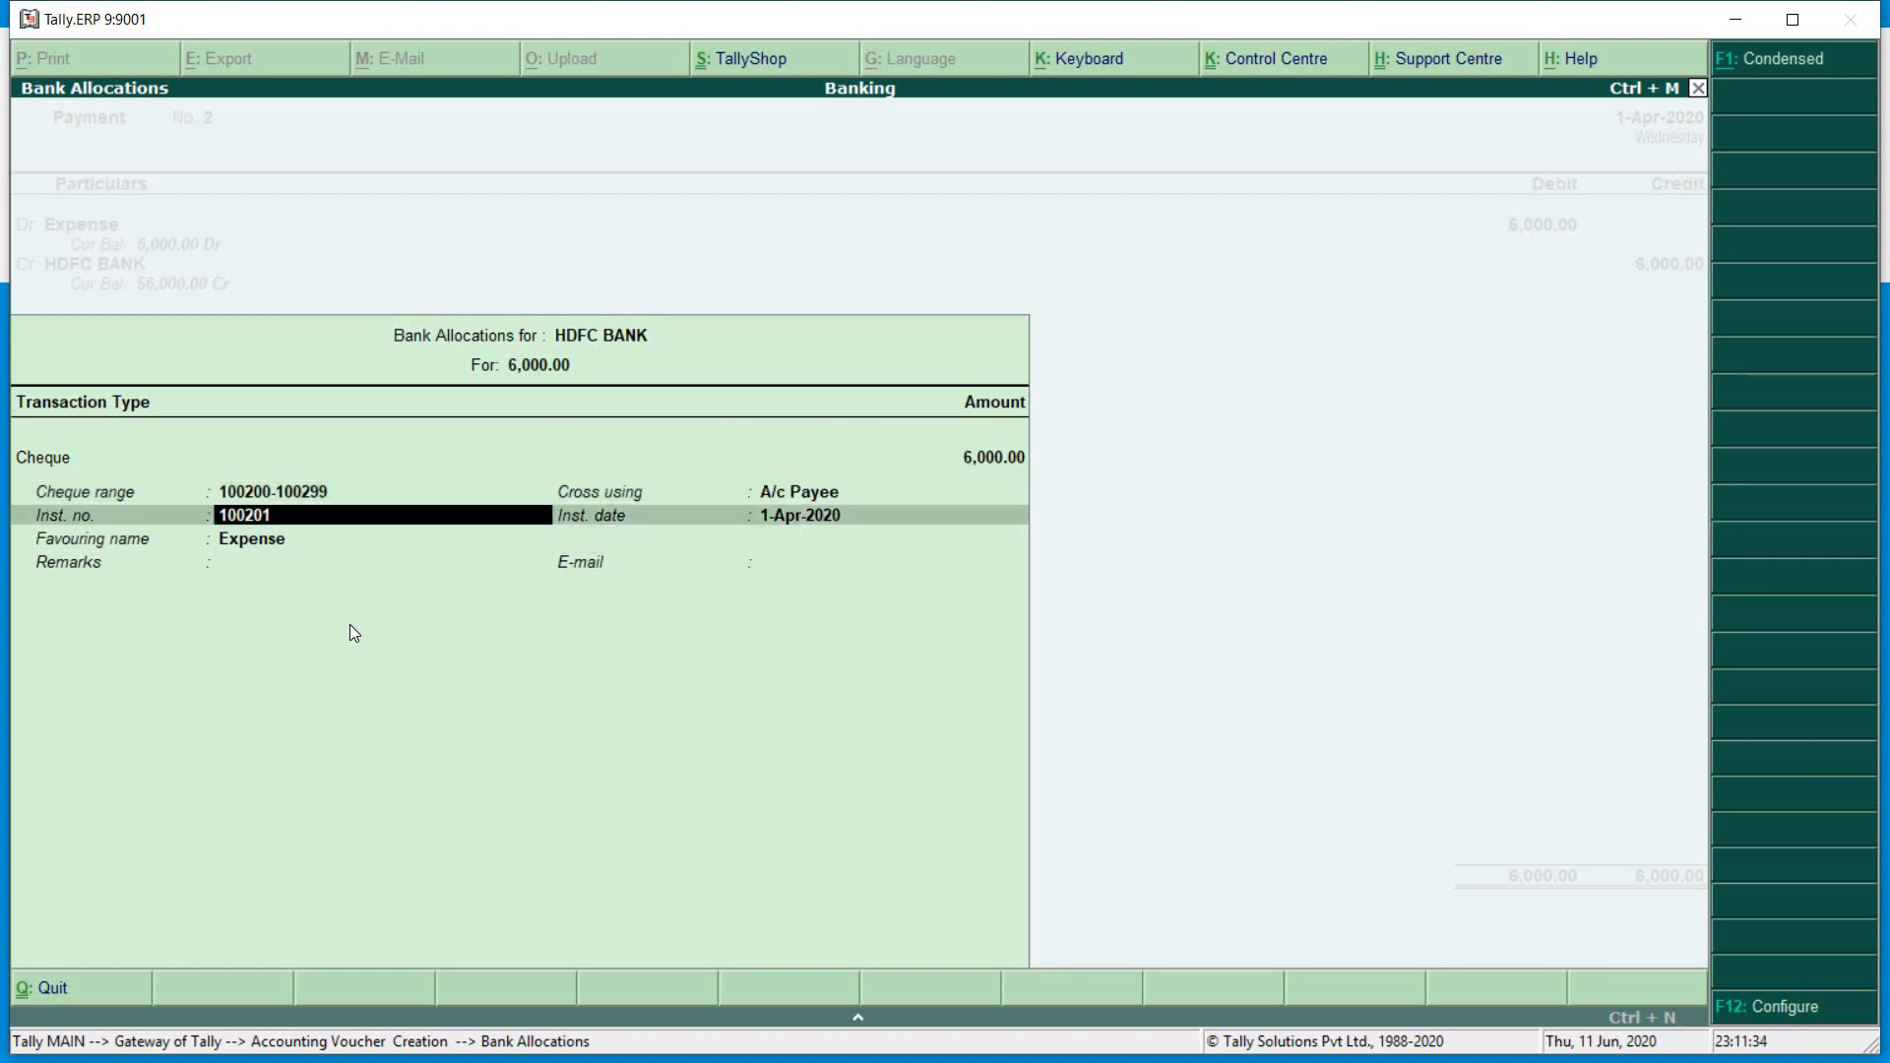
key("Return")
key("Return")
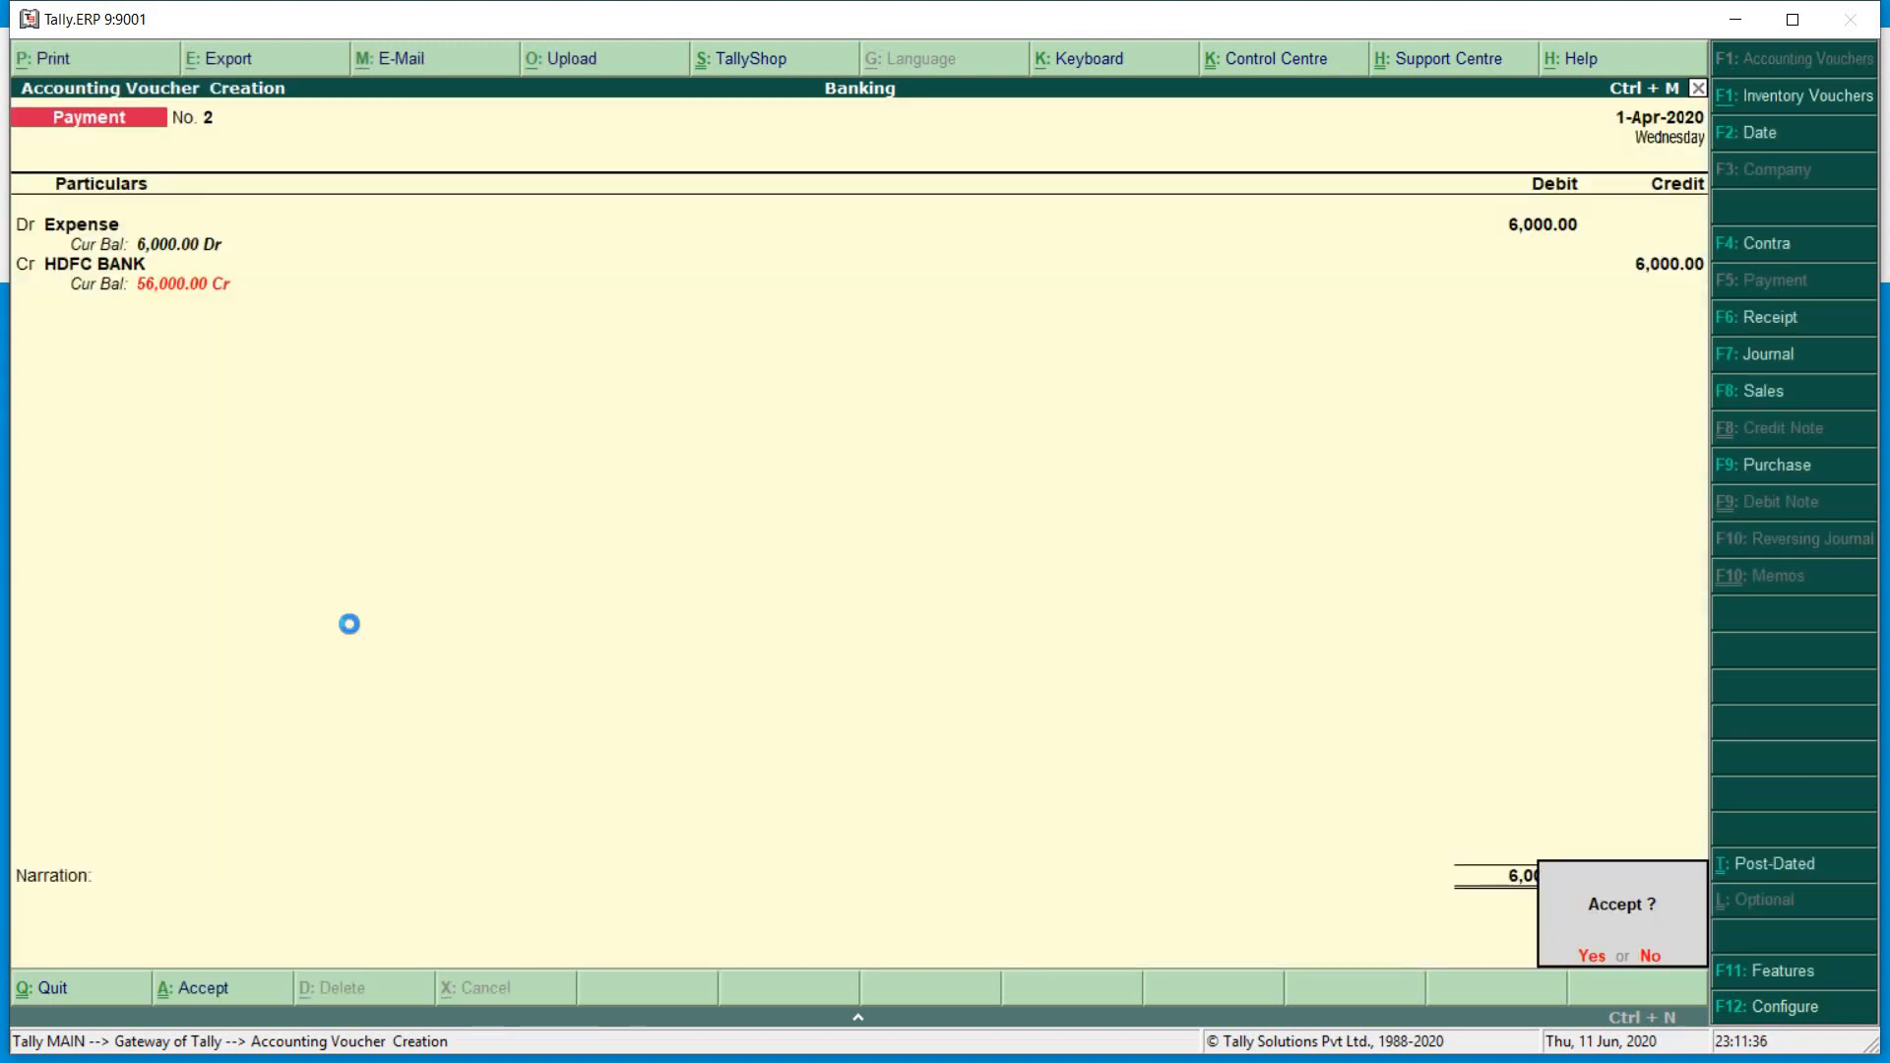
key("Return")
- Create a new ledger from within the blank payment voucher and enter the payee's name as the ledger name
key("Down")
key("Down")
key("Up")
key("Down")
key("Up")
key("Up")
key("alt+c")
type("SHAM")
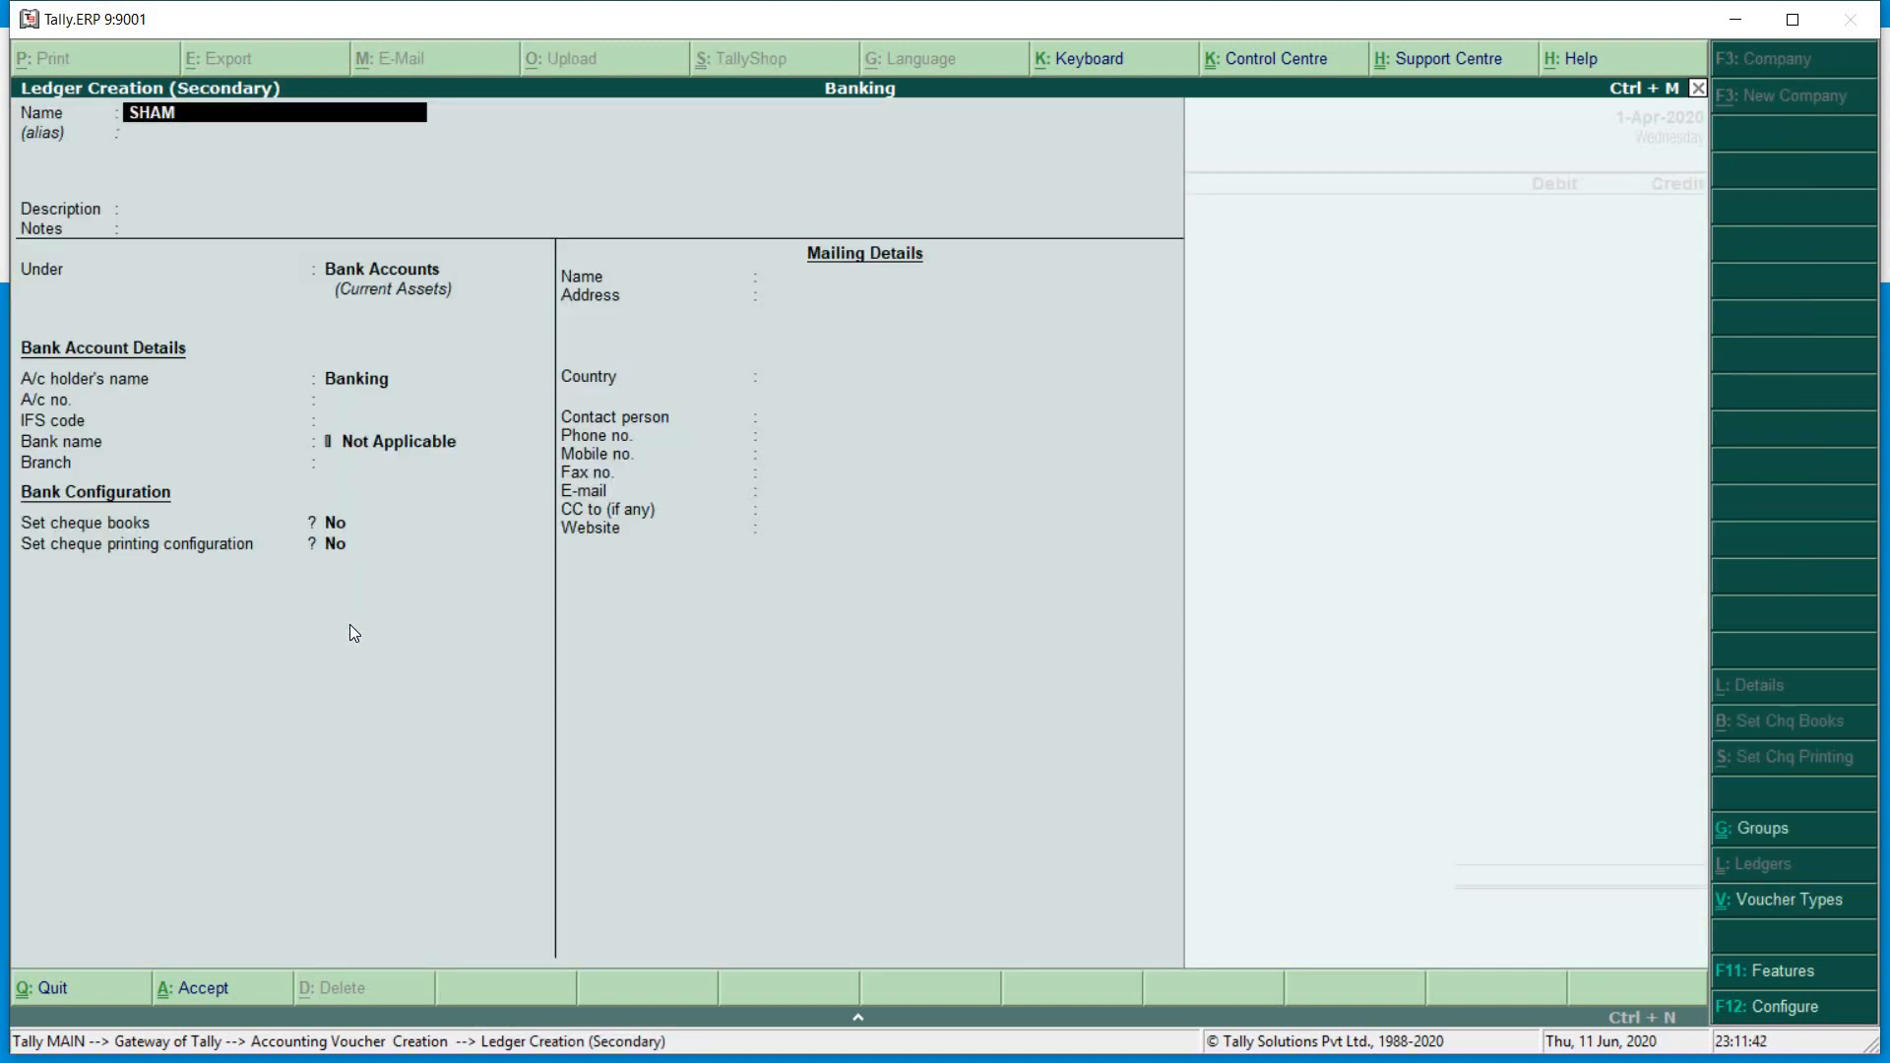
key("Return")
key("Return")
key("Return")
key("Return")
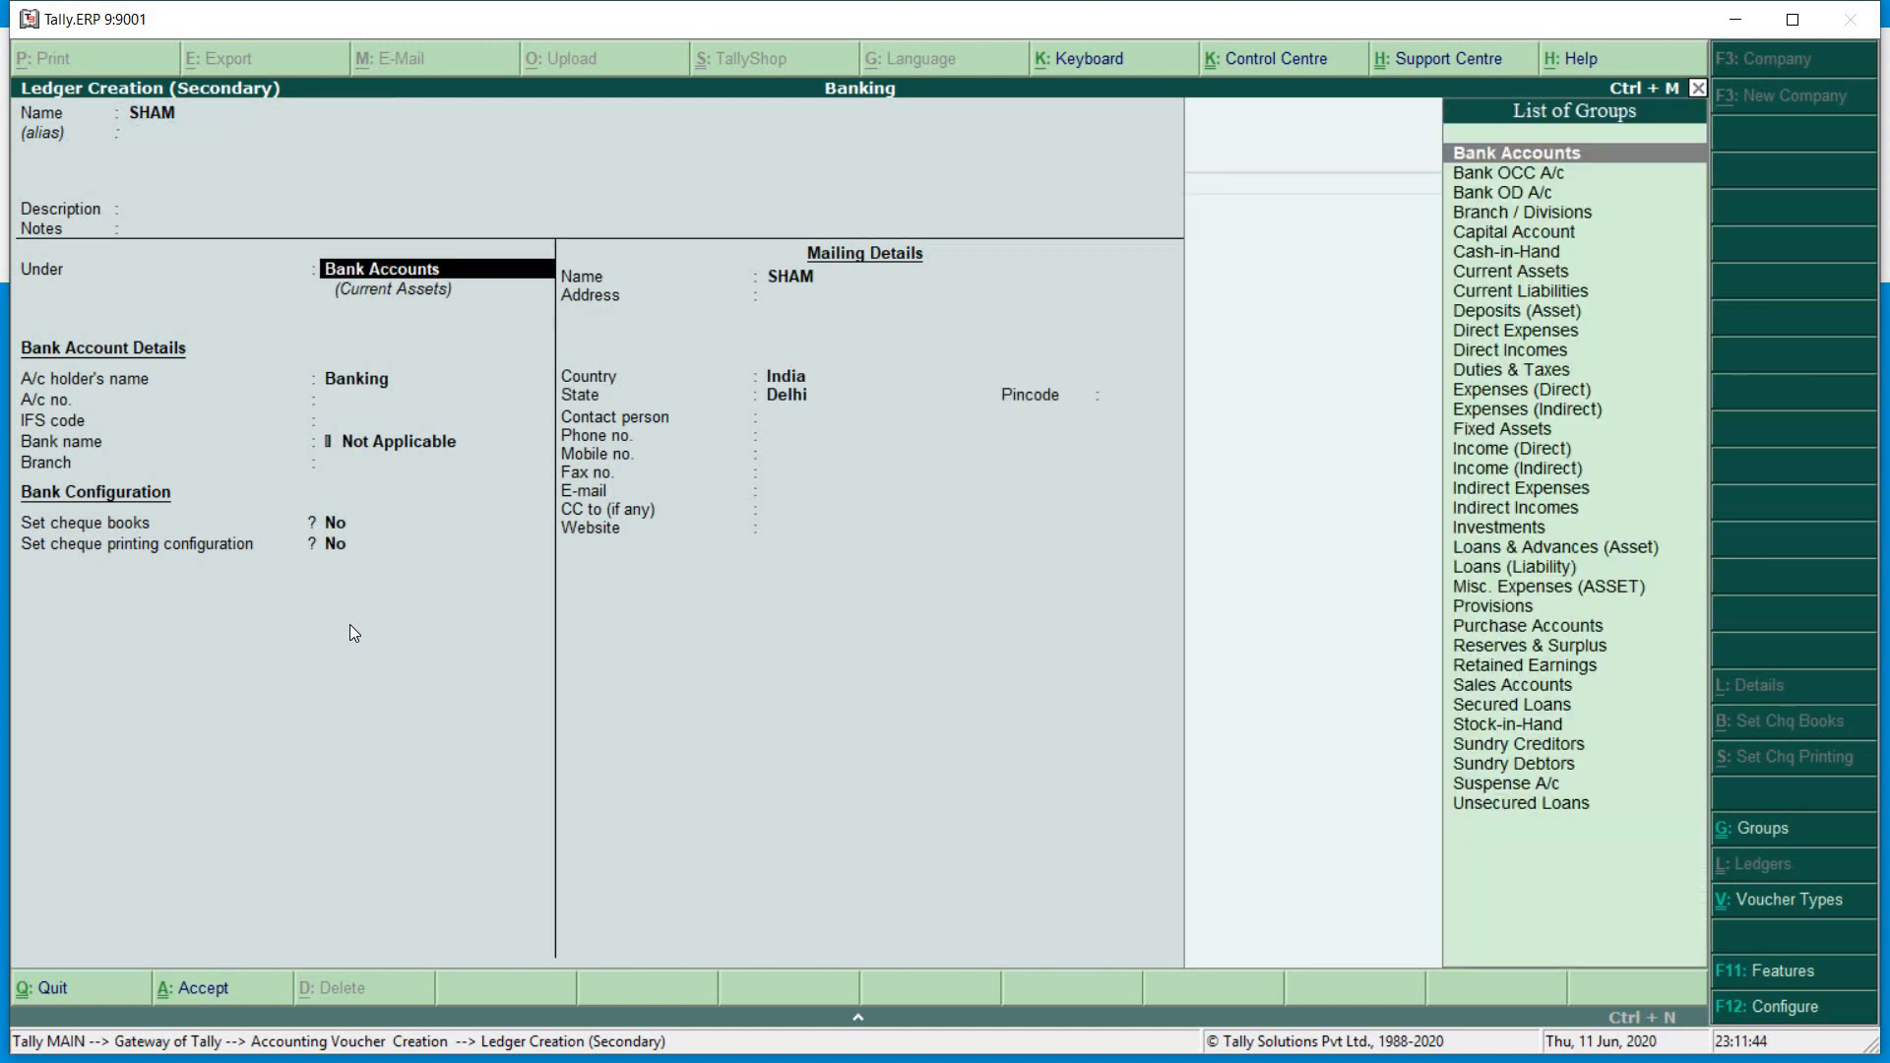
- Place the payee's ledger under the Income (Indirect) group and save it
type("CUR")
key("BackSpace")
key("BackSpace")
key("BackSpace")
type("IN")
key("Down")
key("Down")
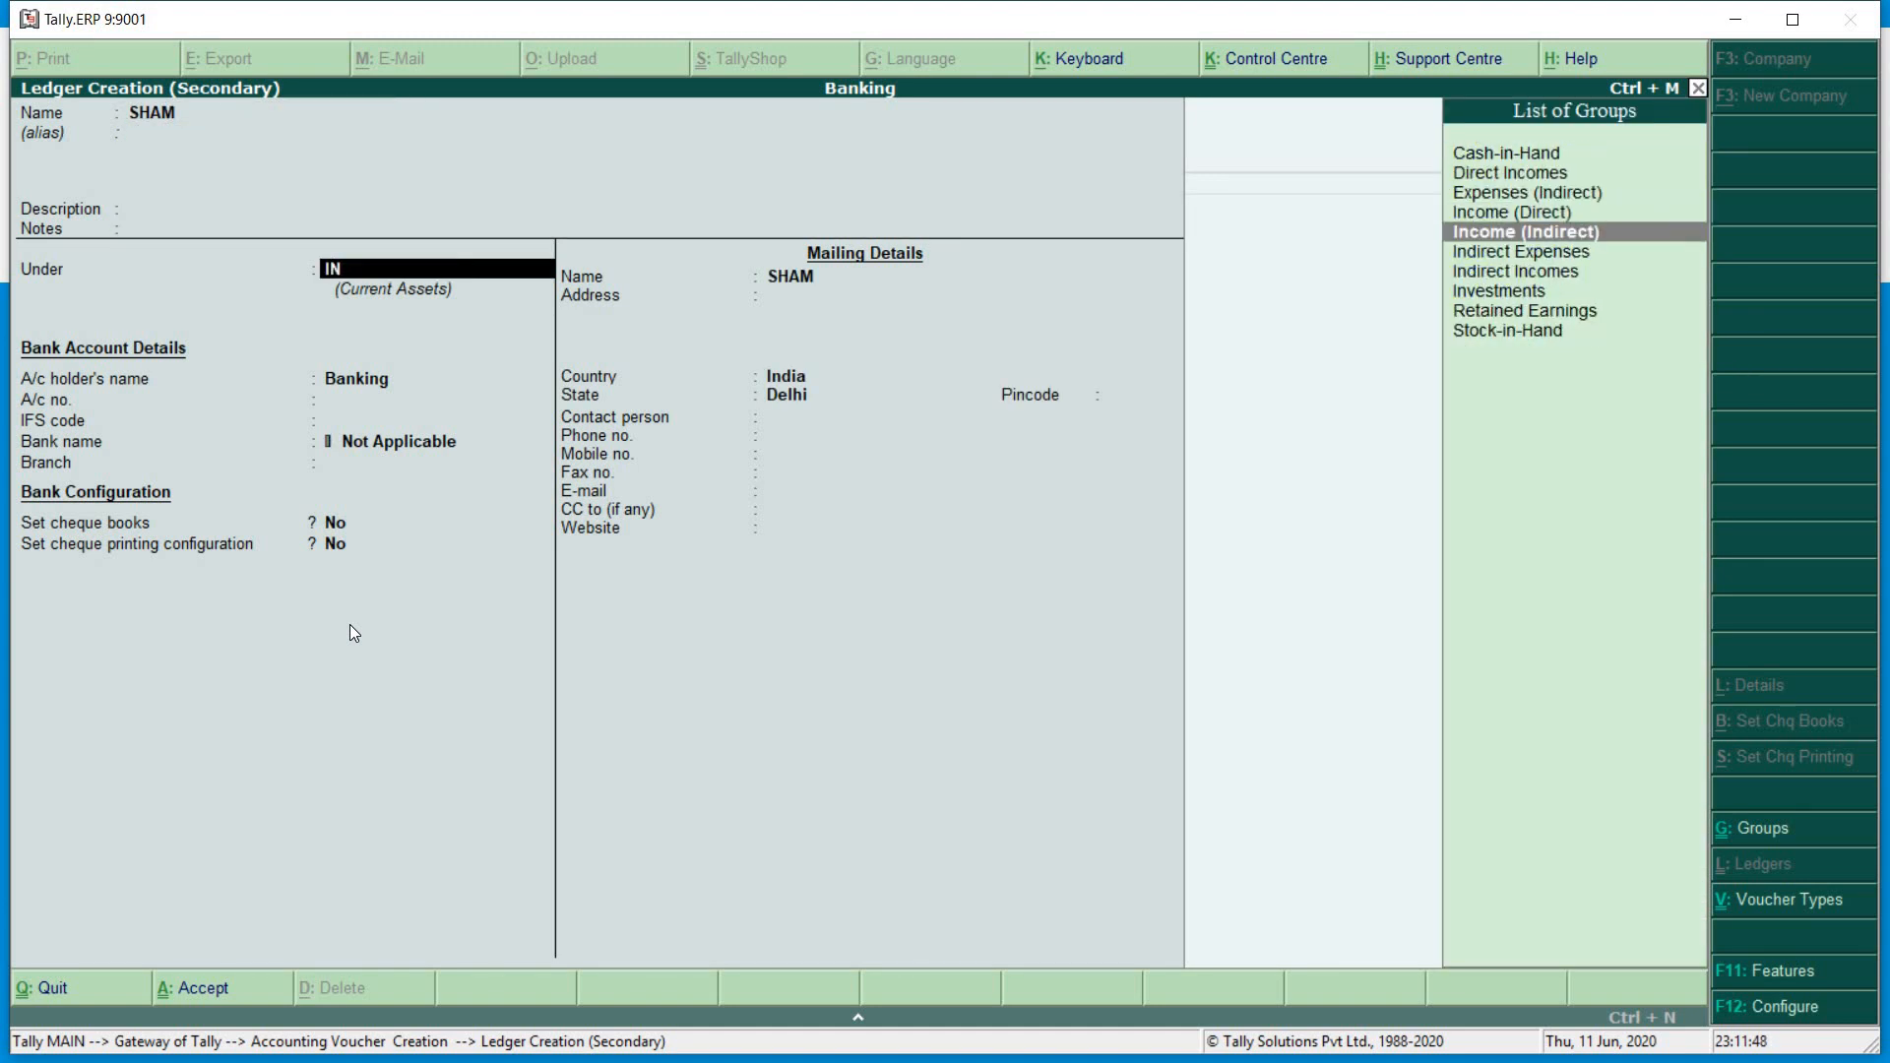
key("Return")
key("ctrl+a")
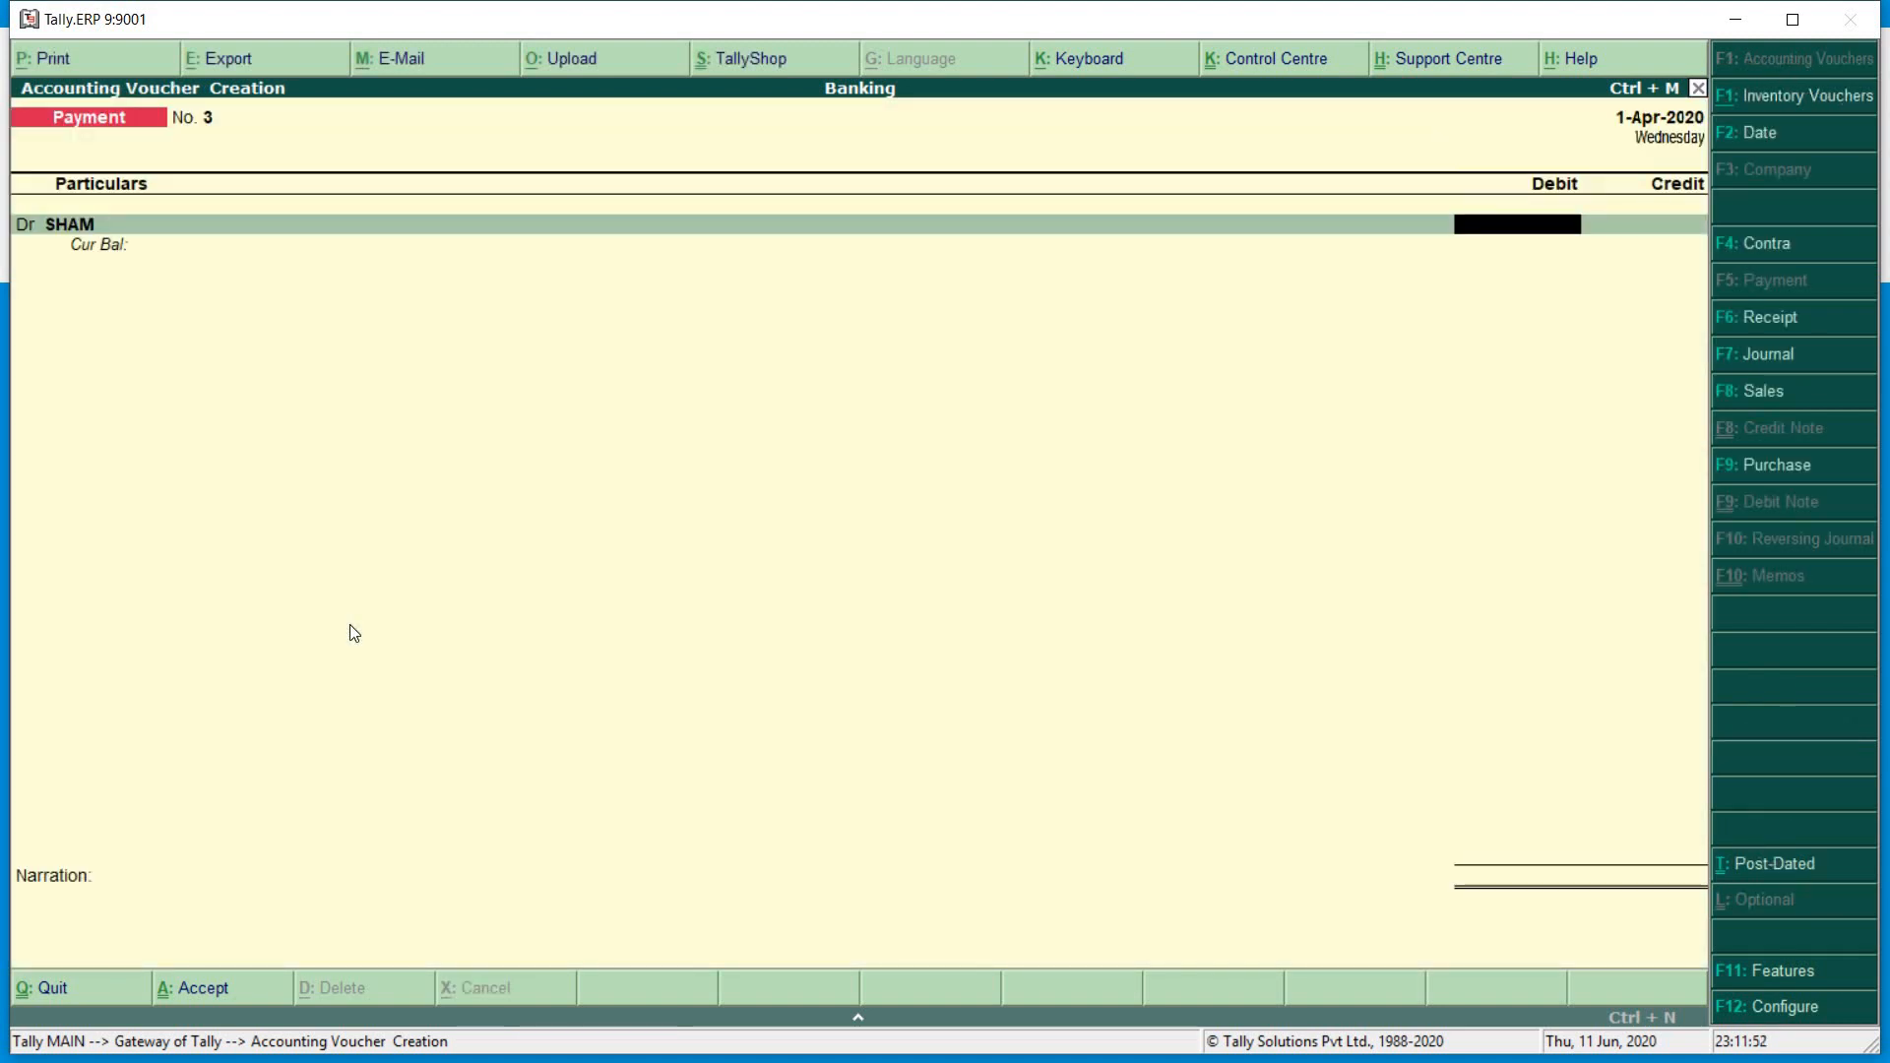
- Debit the new payee's ledger with 10,000 and credit HDFC BANK for the same amount in the payment voucher
type("10000")
key("Return")
key("Down")
key("Down")
key("Down")
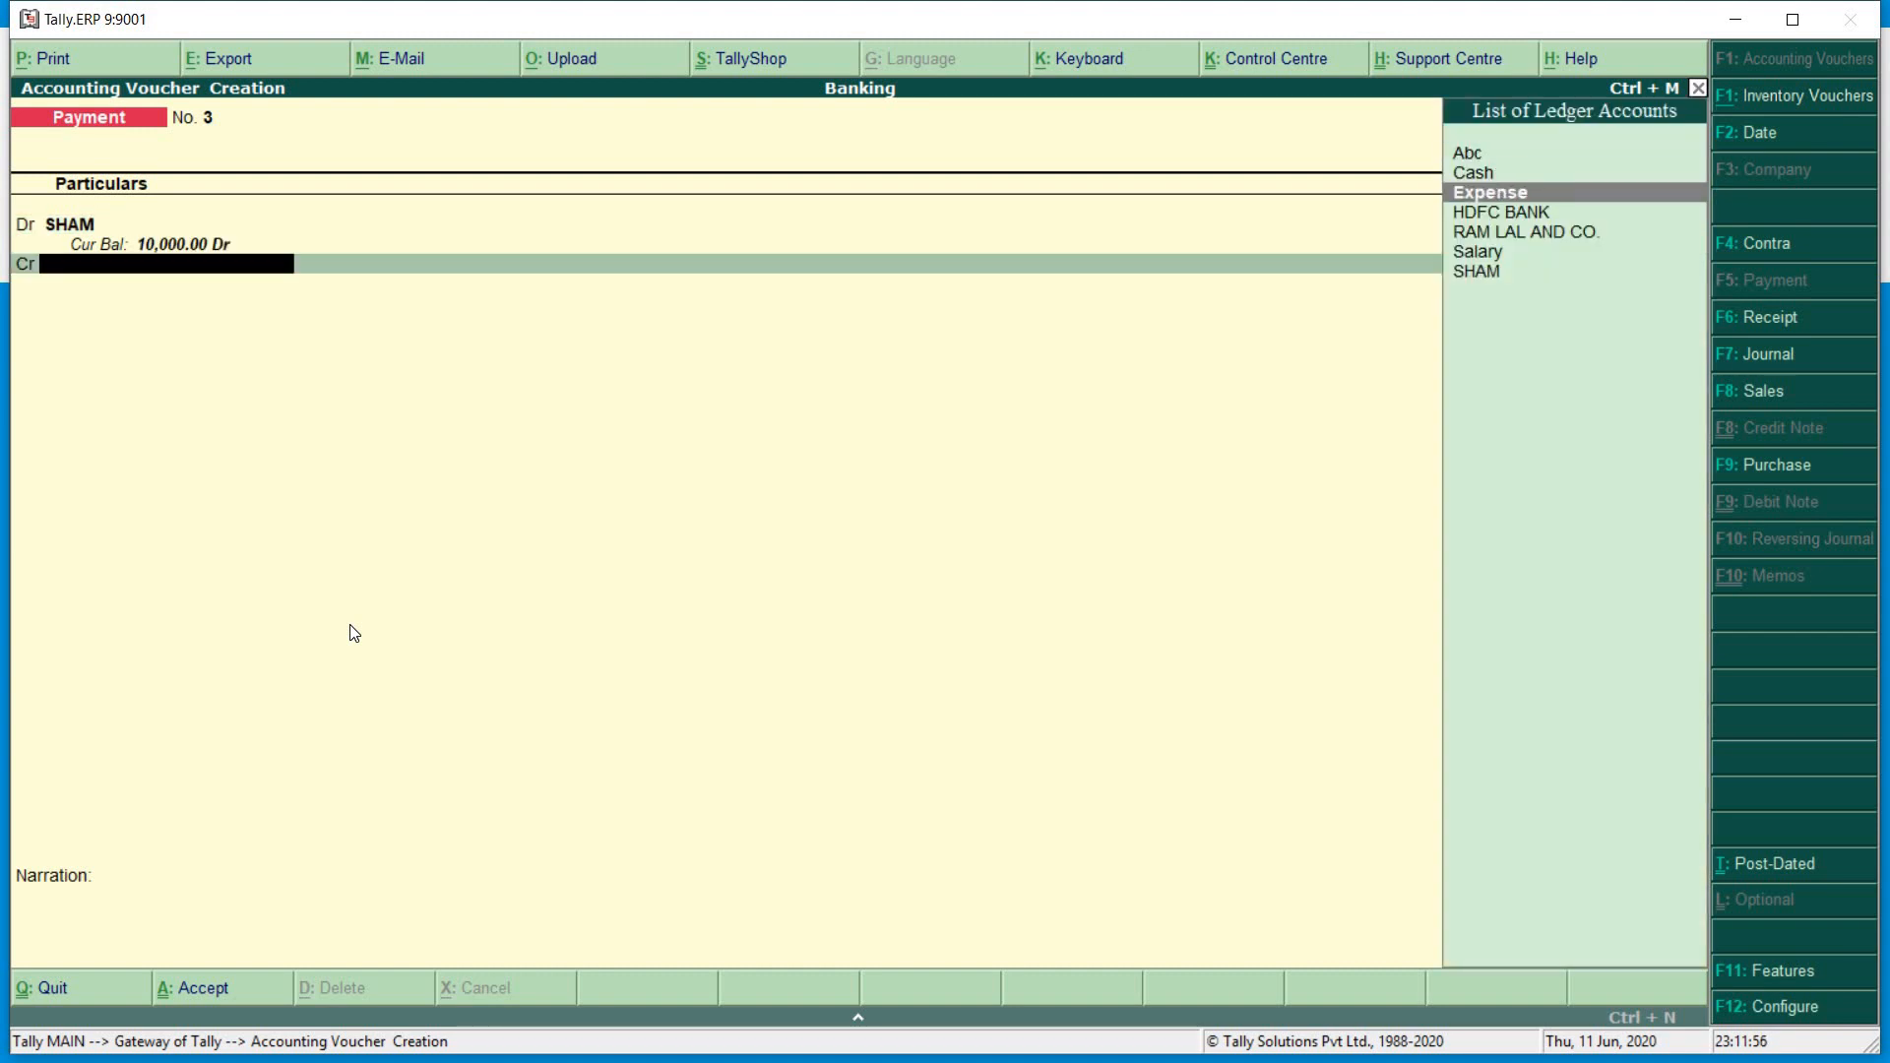
key("Return")
key("Return")
key("Return")
key("Return")
key("Up")
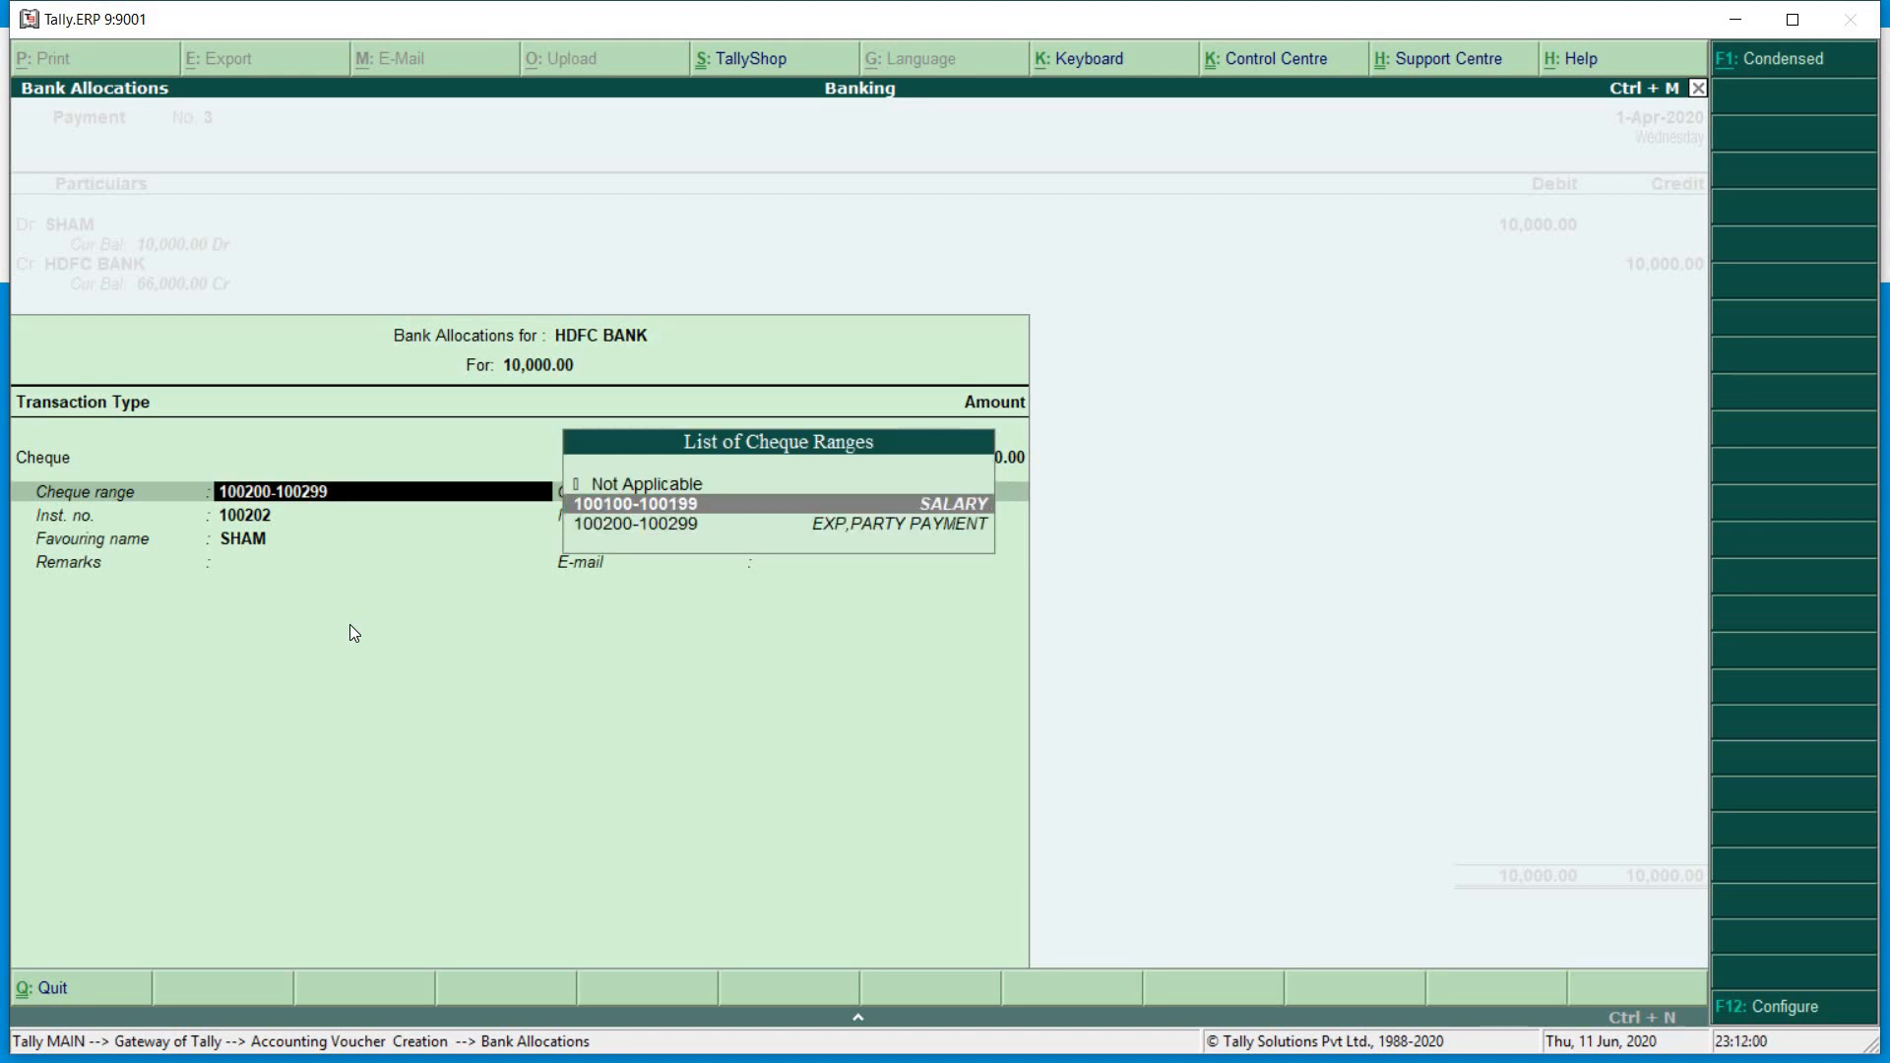
key("Return")
key("Return")
key("Return")
key("Return")
key("Return")
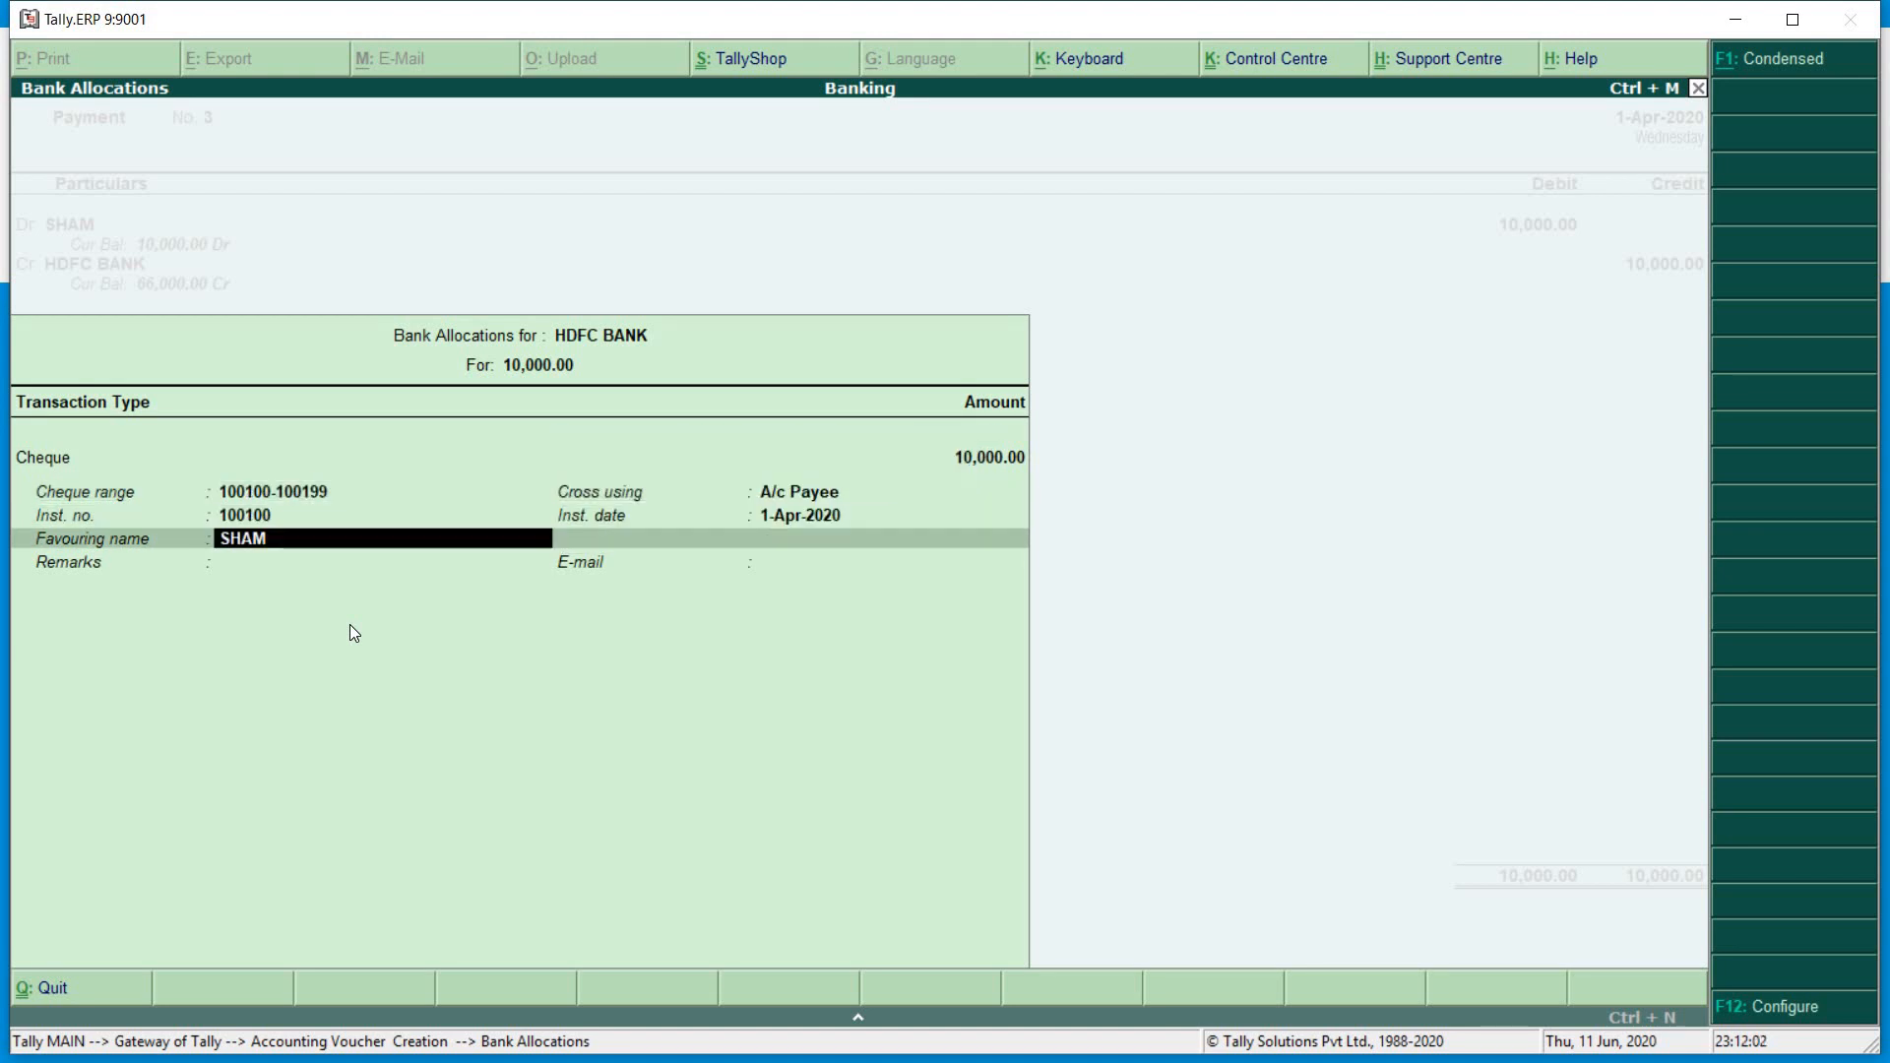
key("Return")
key("Return")
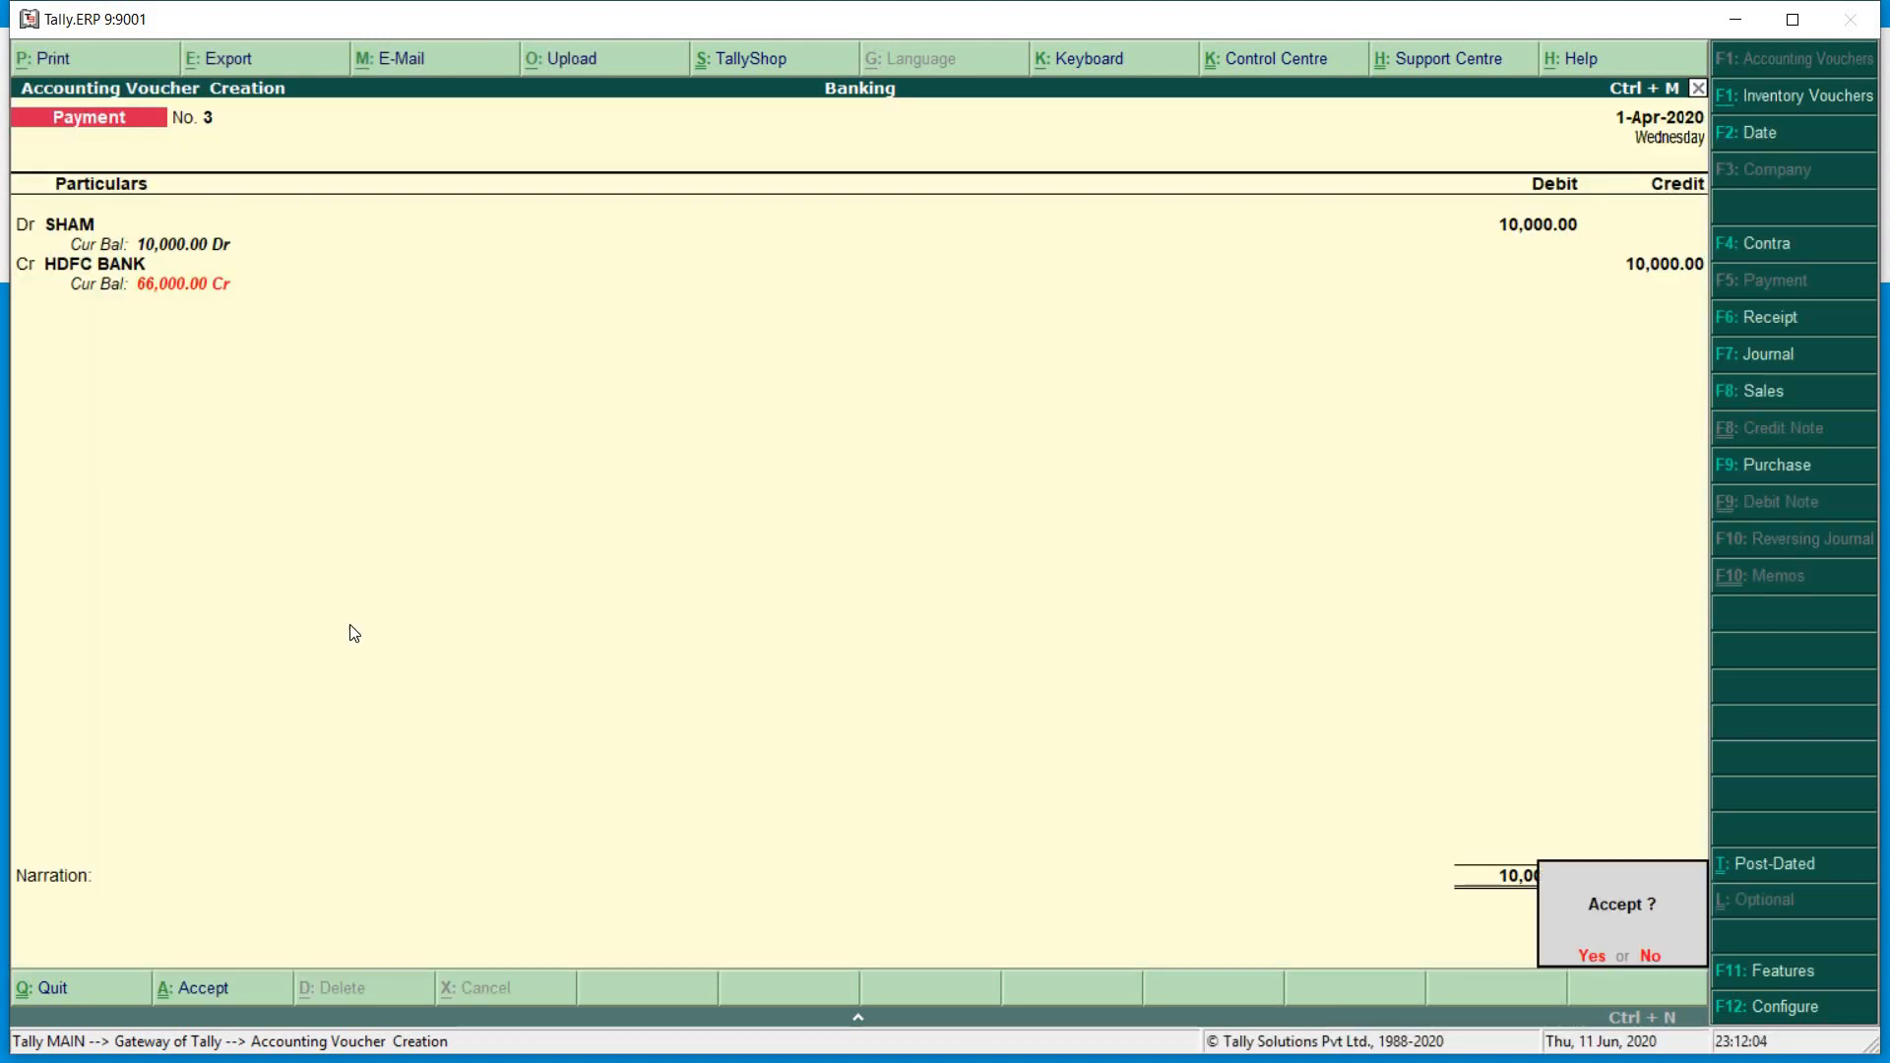
key("Return")
- Leave voucher entry and open the Cheque Register from the Banking utilities
key("Escape")
key("Return")
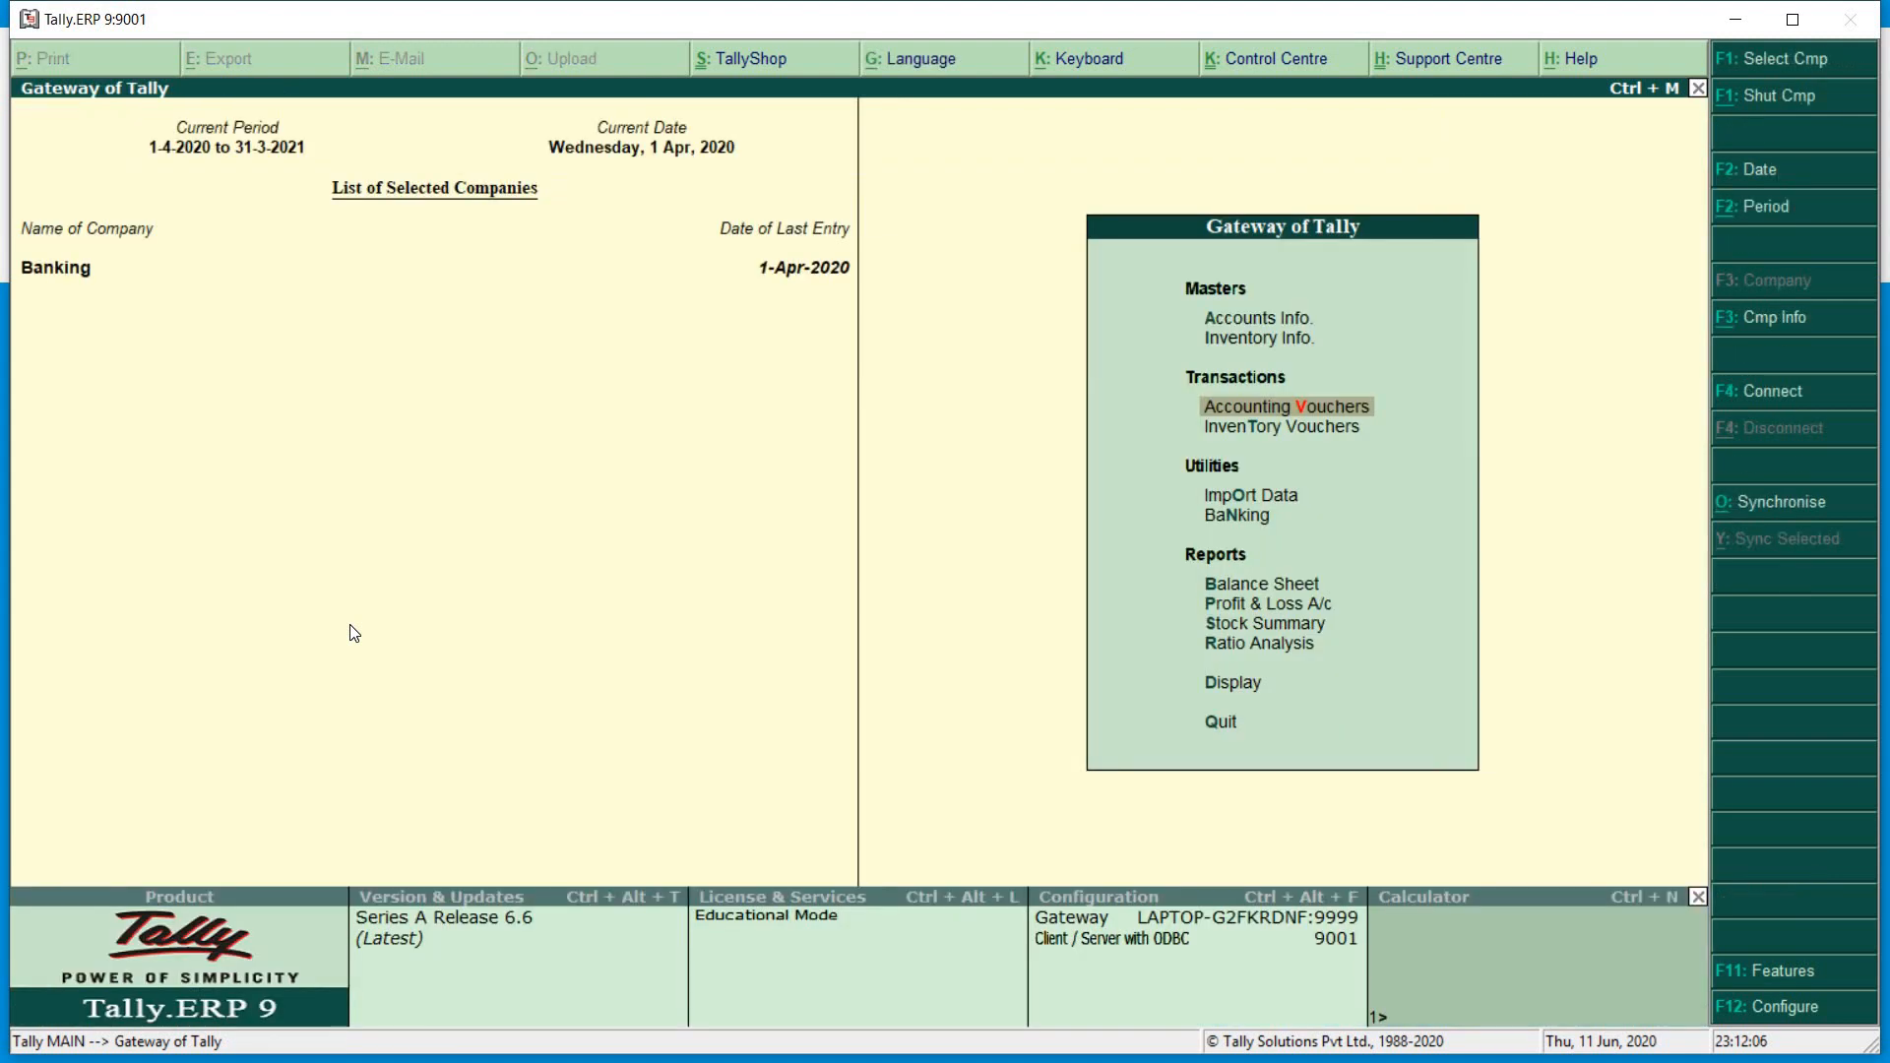
key("Down")
key("Down")
key("Down")
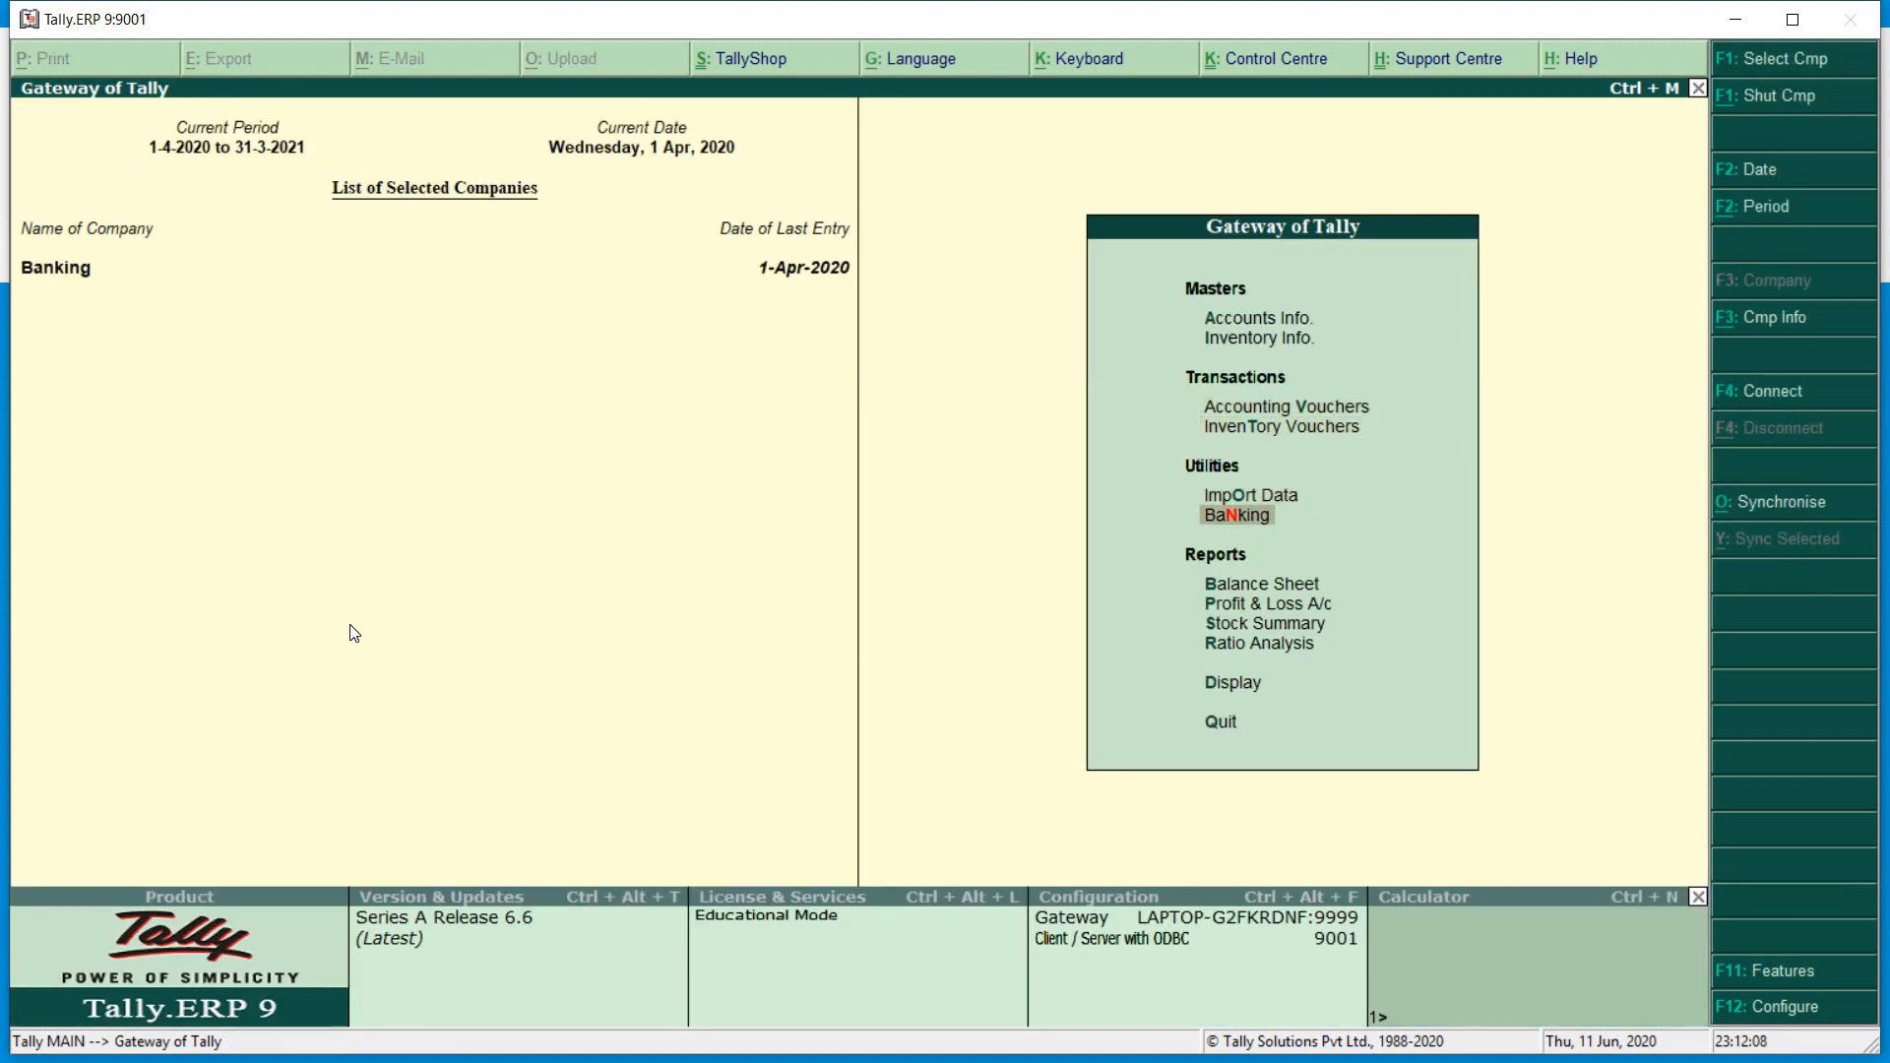
key("Return")
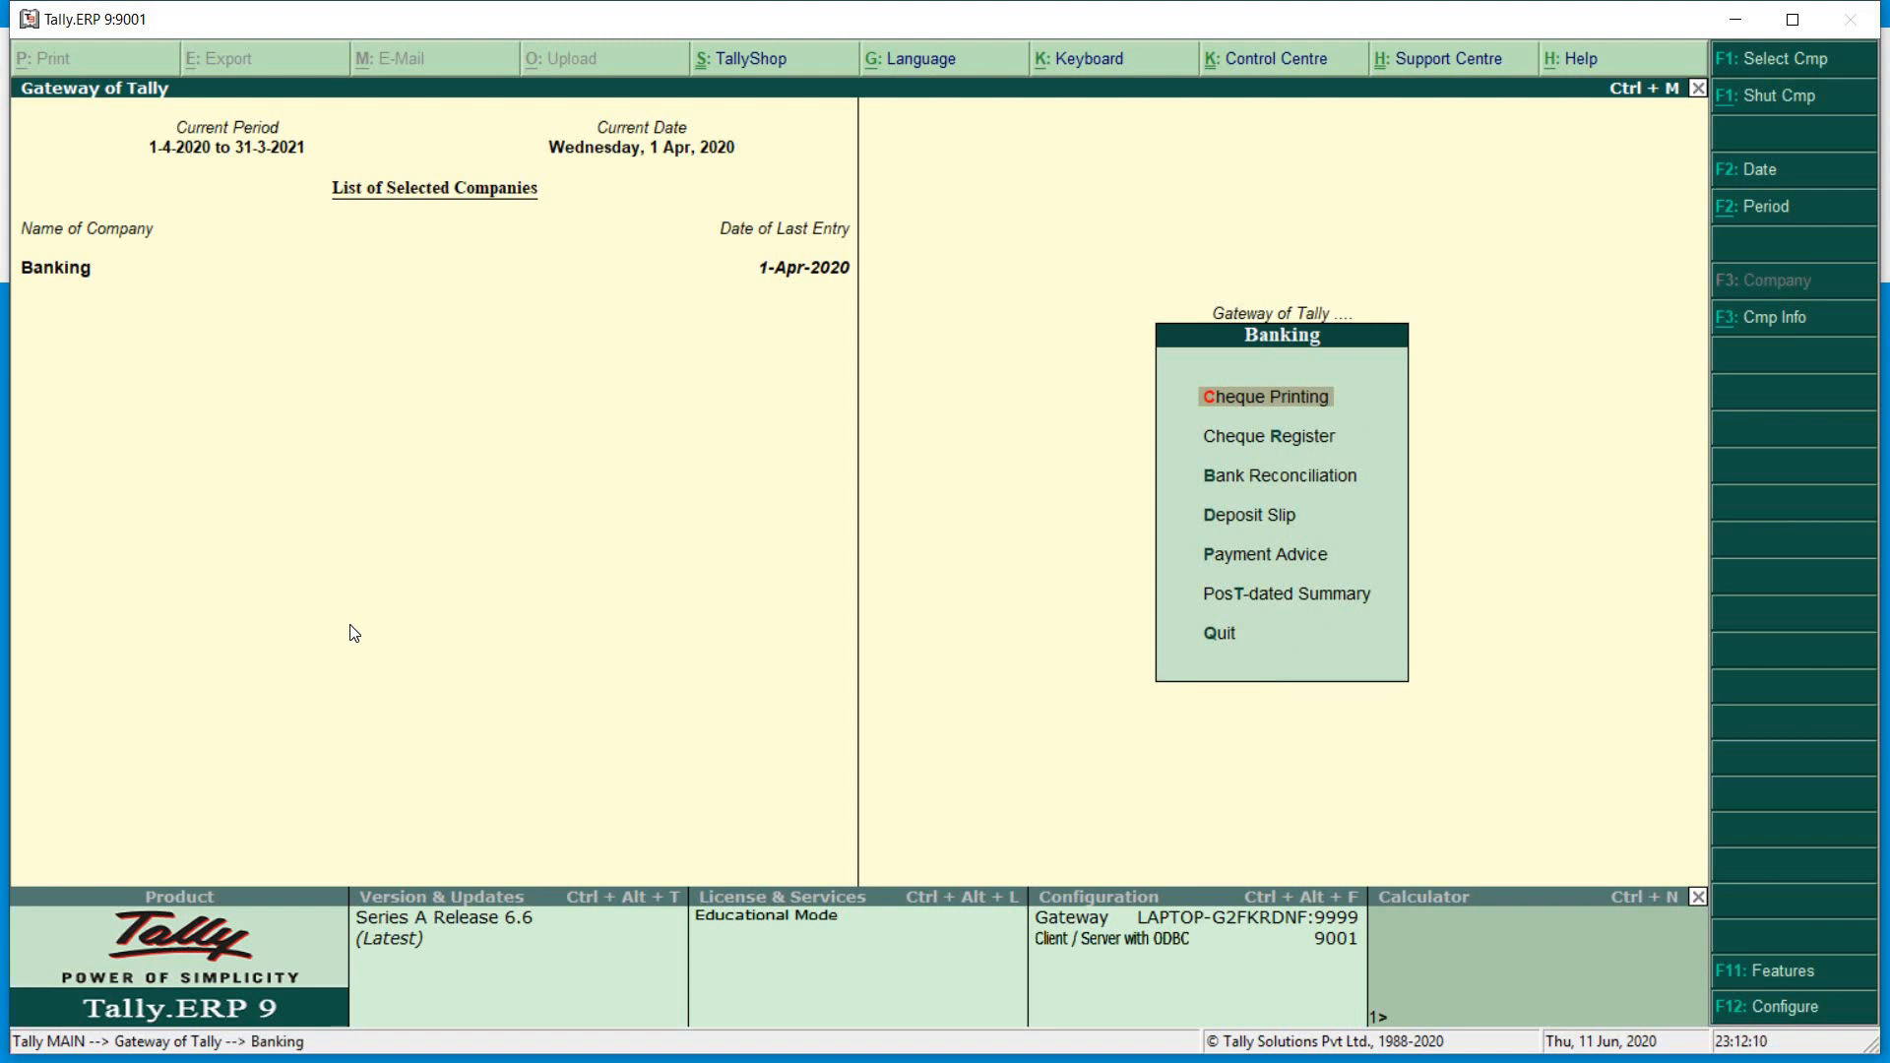
key("Down")
key("Return")
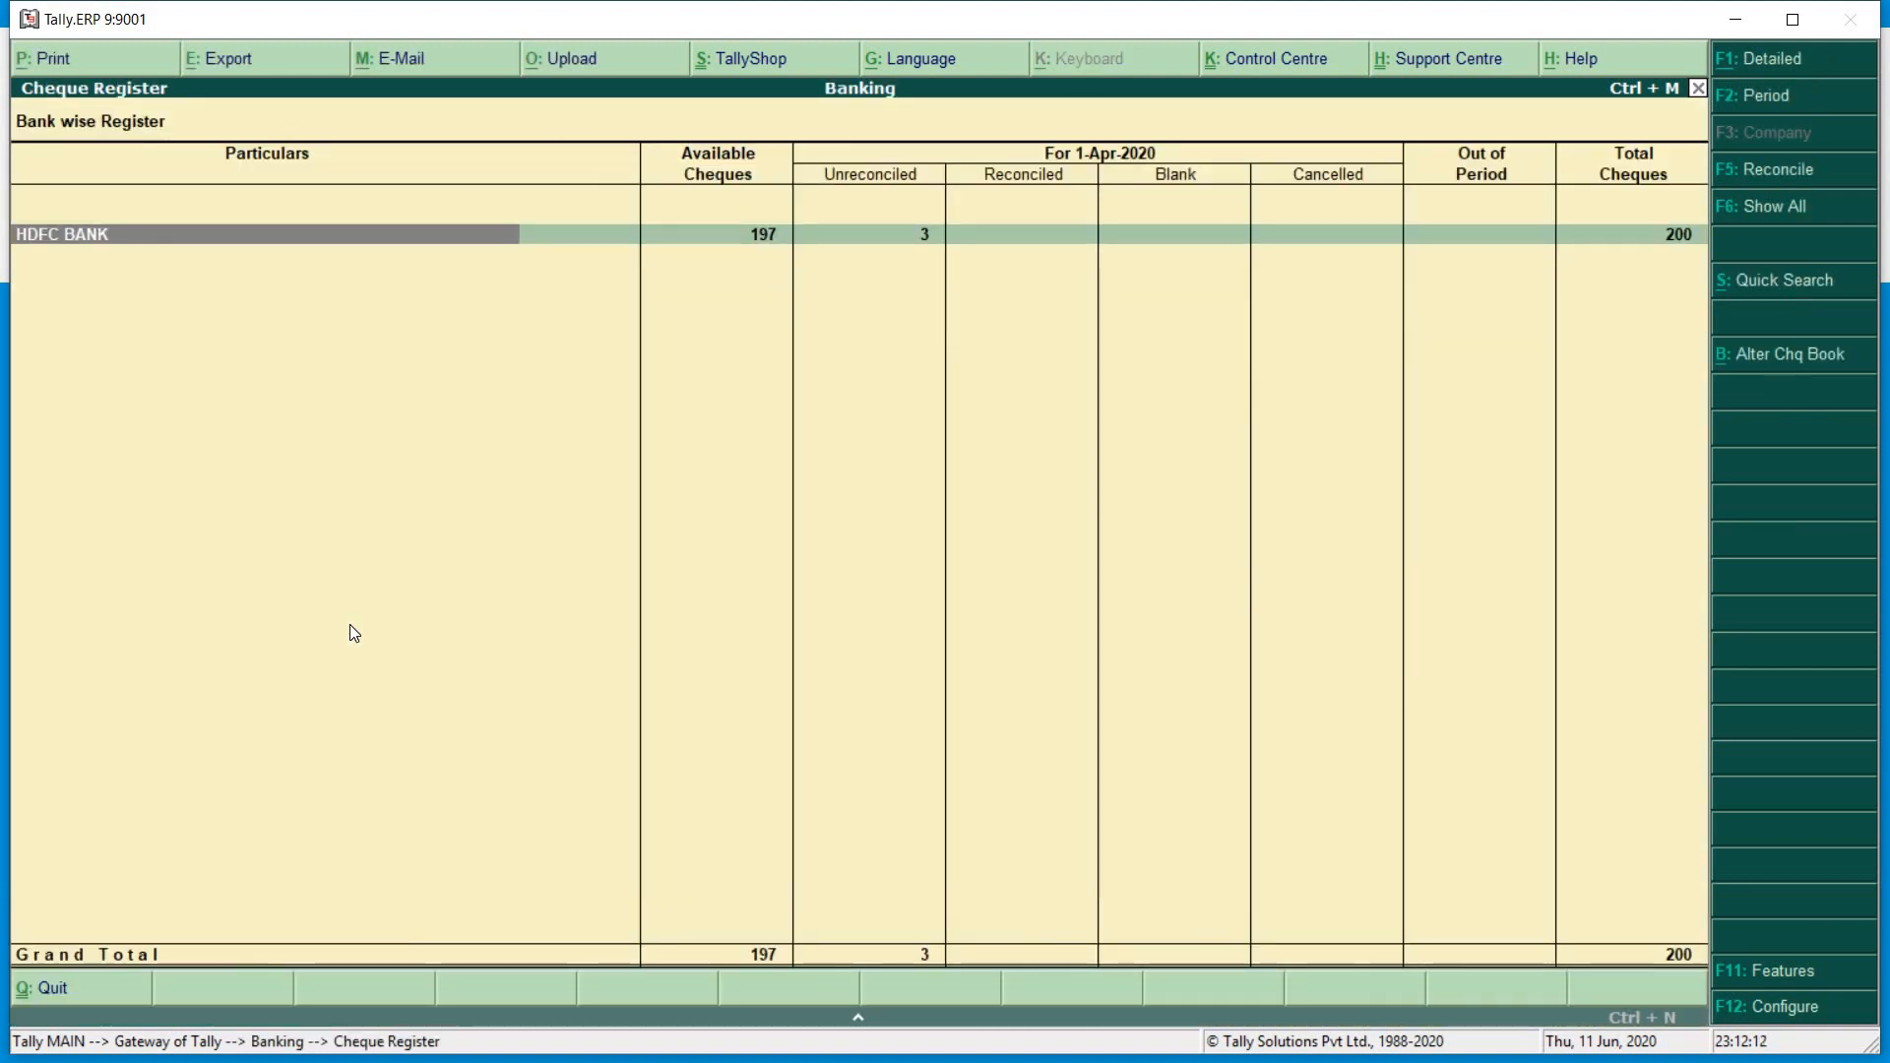
- Check the HDFC BANK cheque summary and expand the register to show its individual cheque ranges
key("Right")
key("Right")
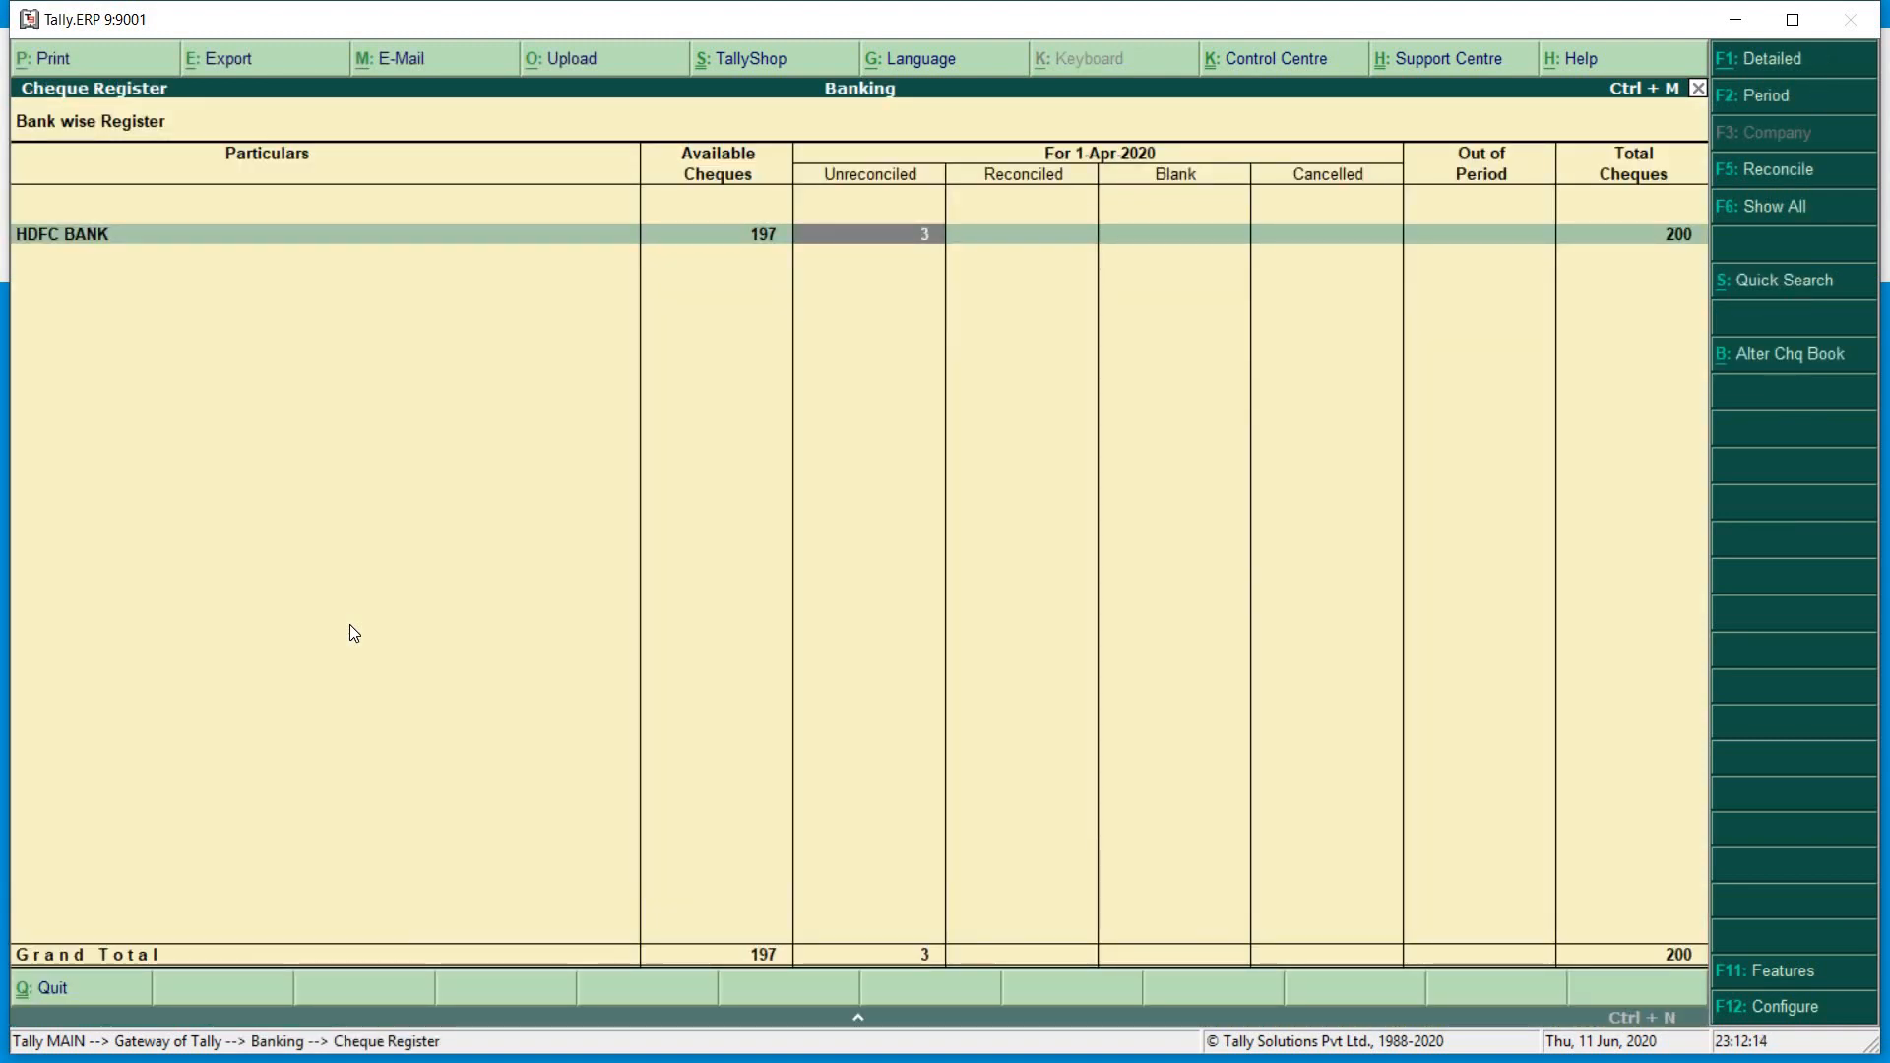
key("Left")
key("Left")
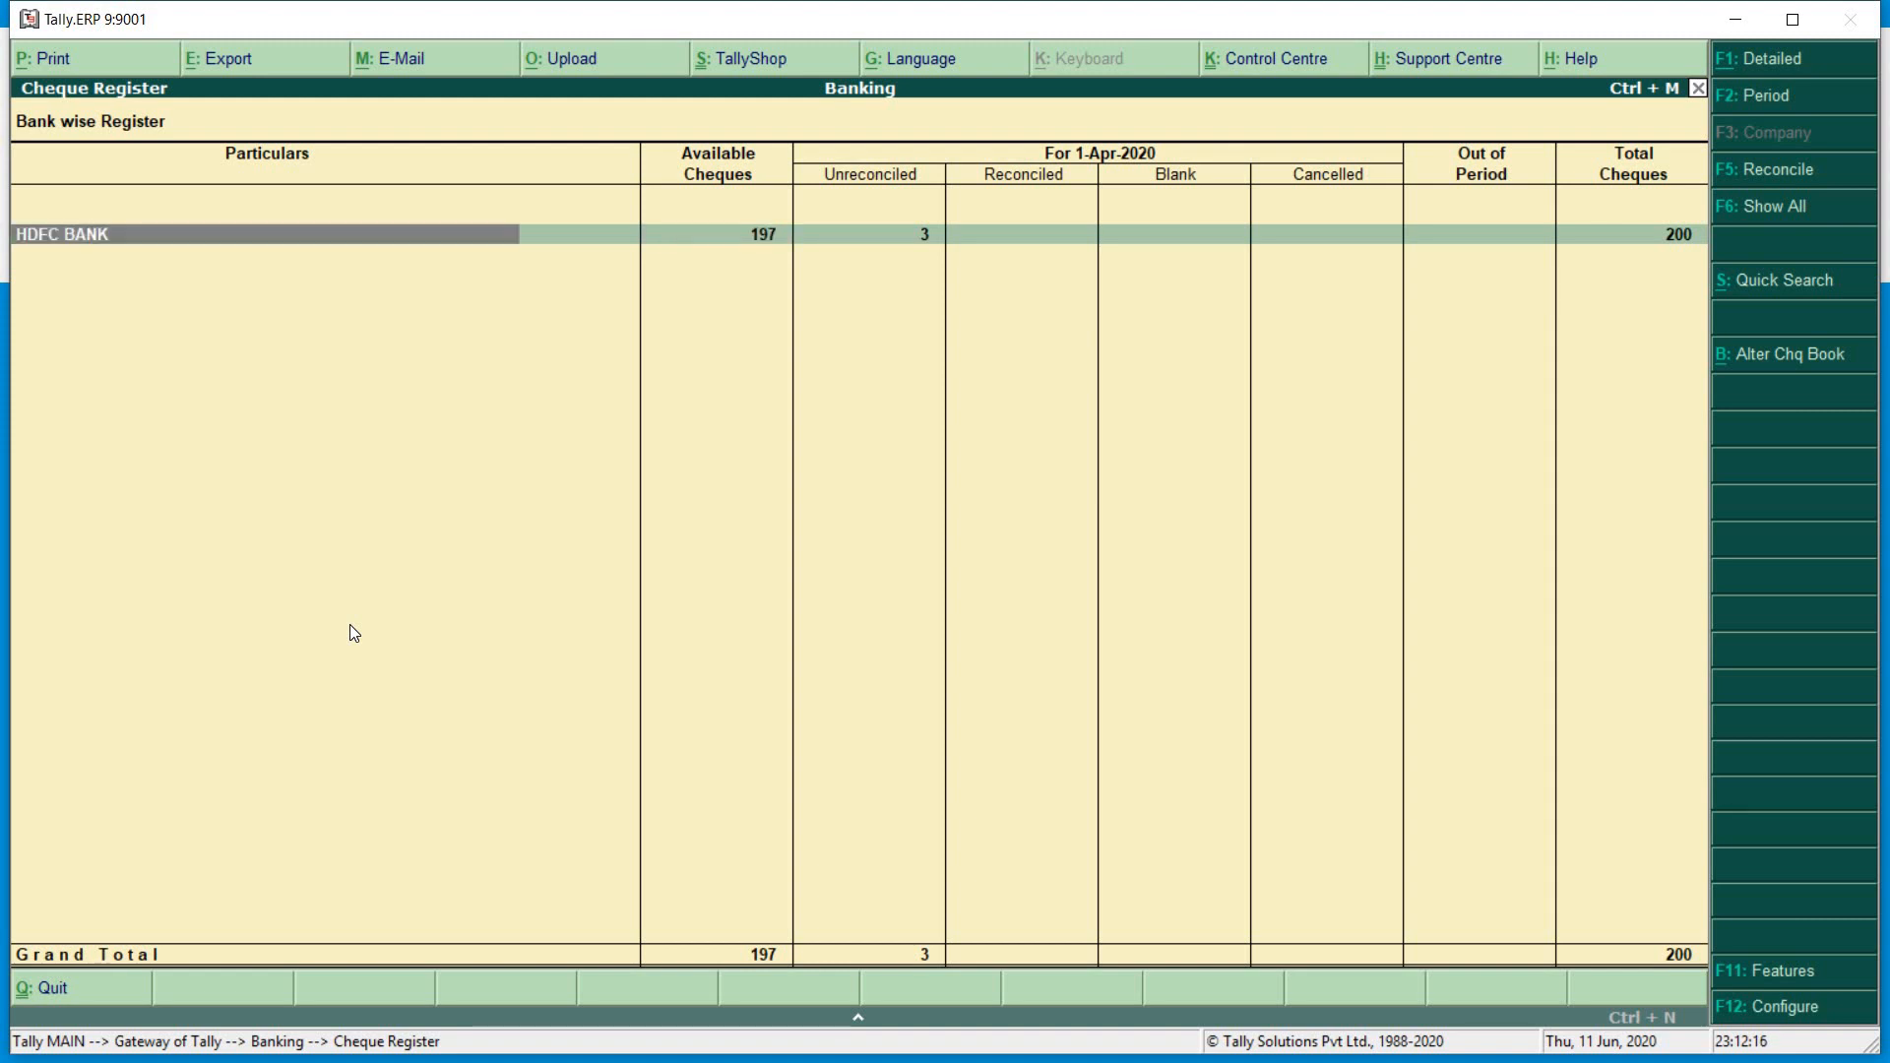
left_click(1772, 61)
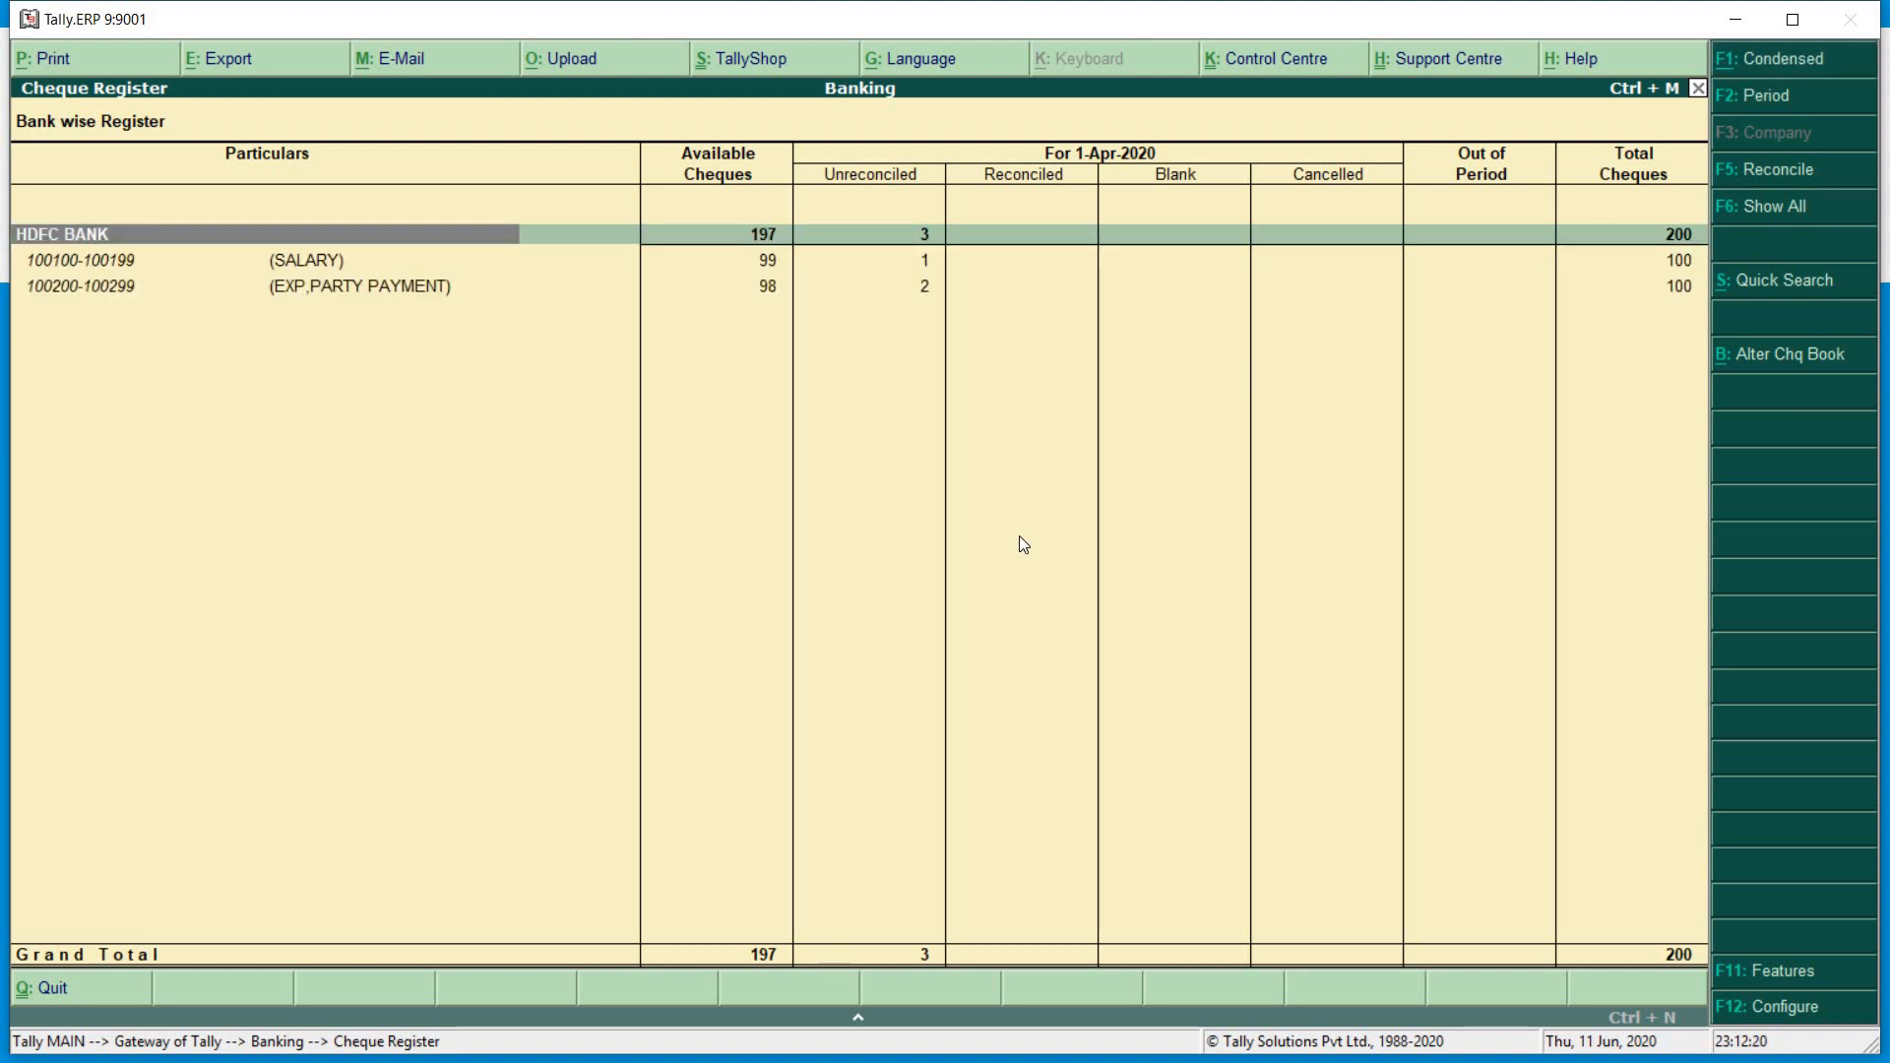
- Compare the available and unreconciled cheques of the SALARY and EXP,PARTY PAYMENT ranges
key("Down")
key("Down")
key("Up")
key("Down")
key("Up")
key("Down")
key("Up")
key("Right")
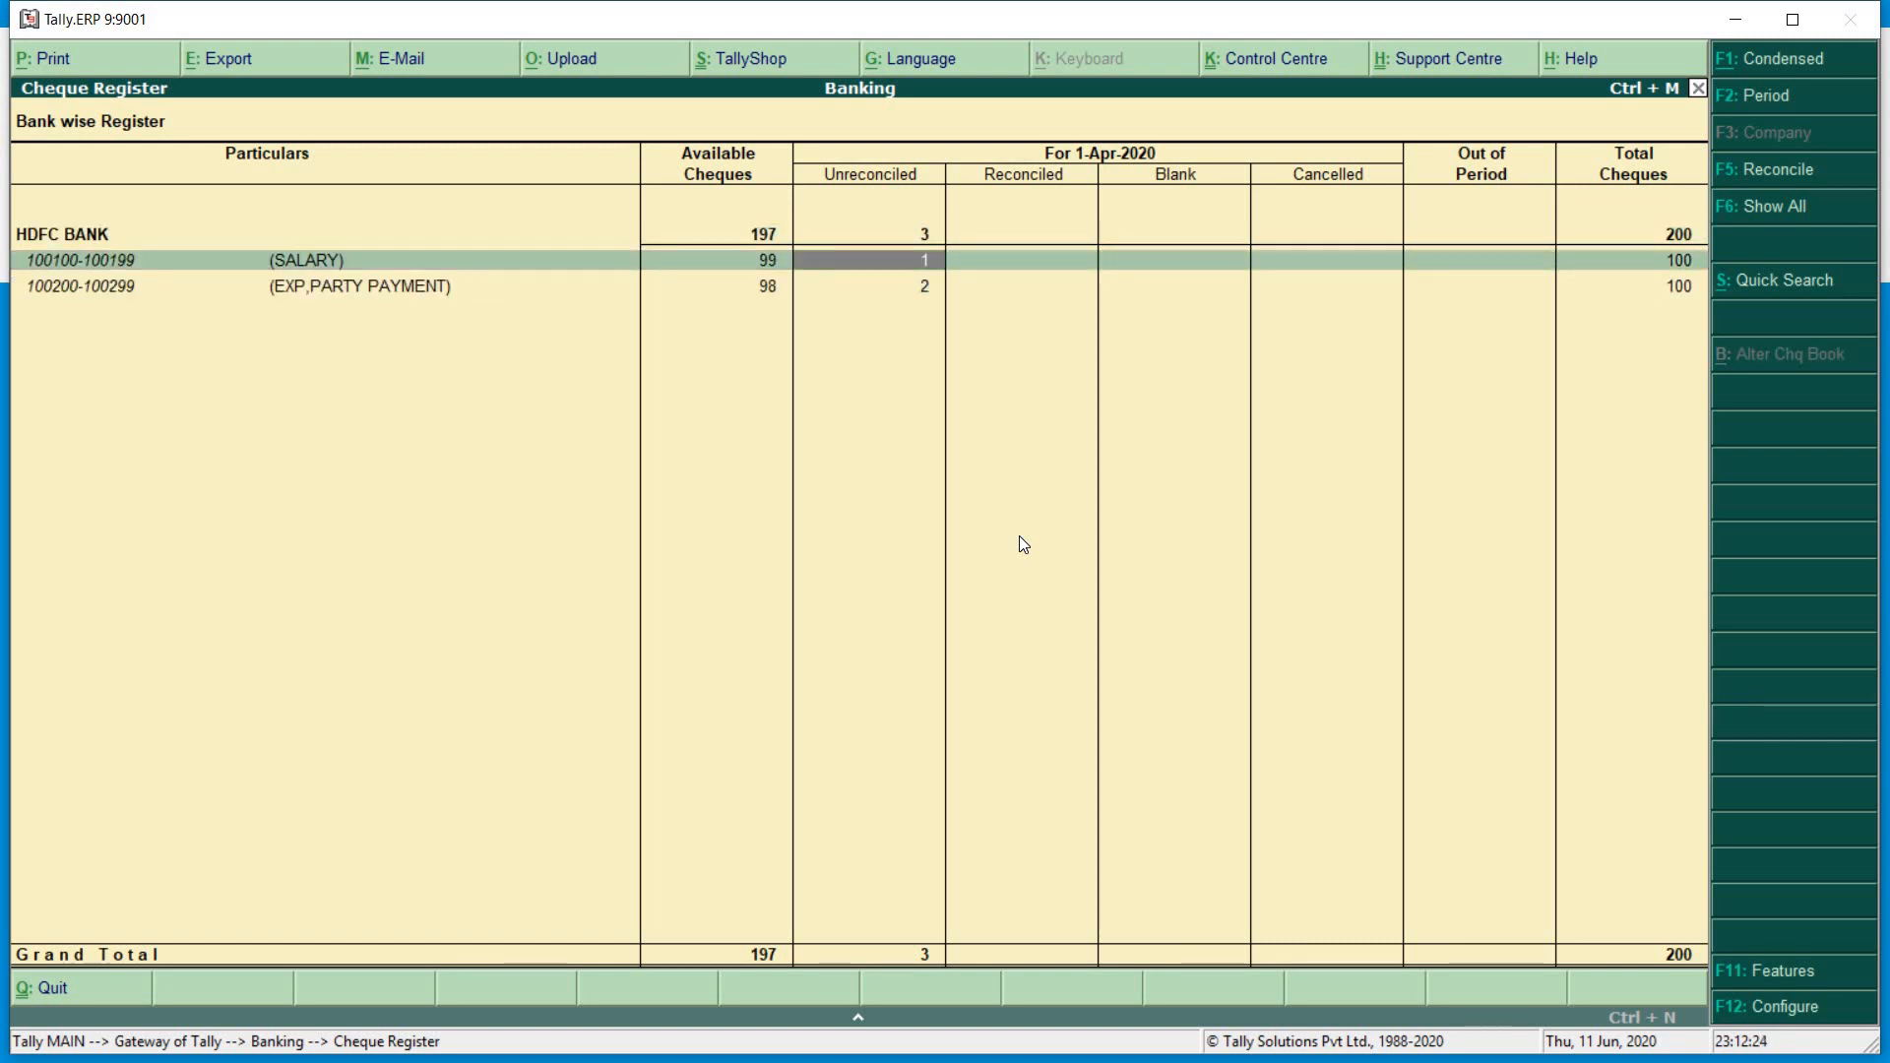
key("Down")
key("Left")
key("Up")
key("Down")
key("Up")
key("Down")
key("Up")
key("Down")
key("Up")
key("Right")
key("Right")
key("Left")
key("Left")
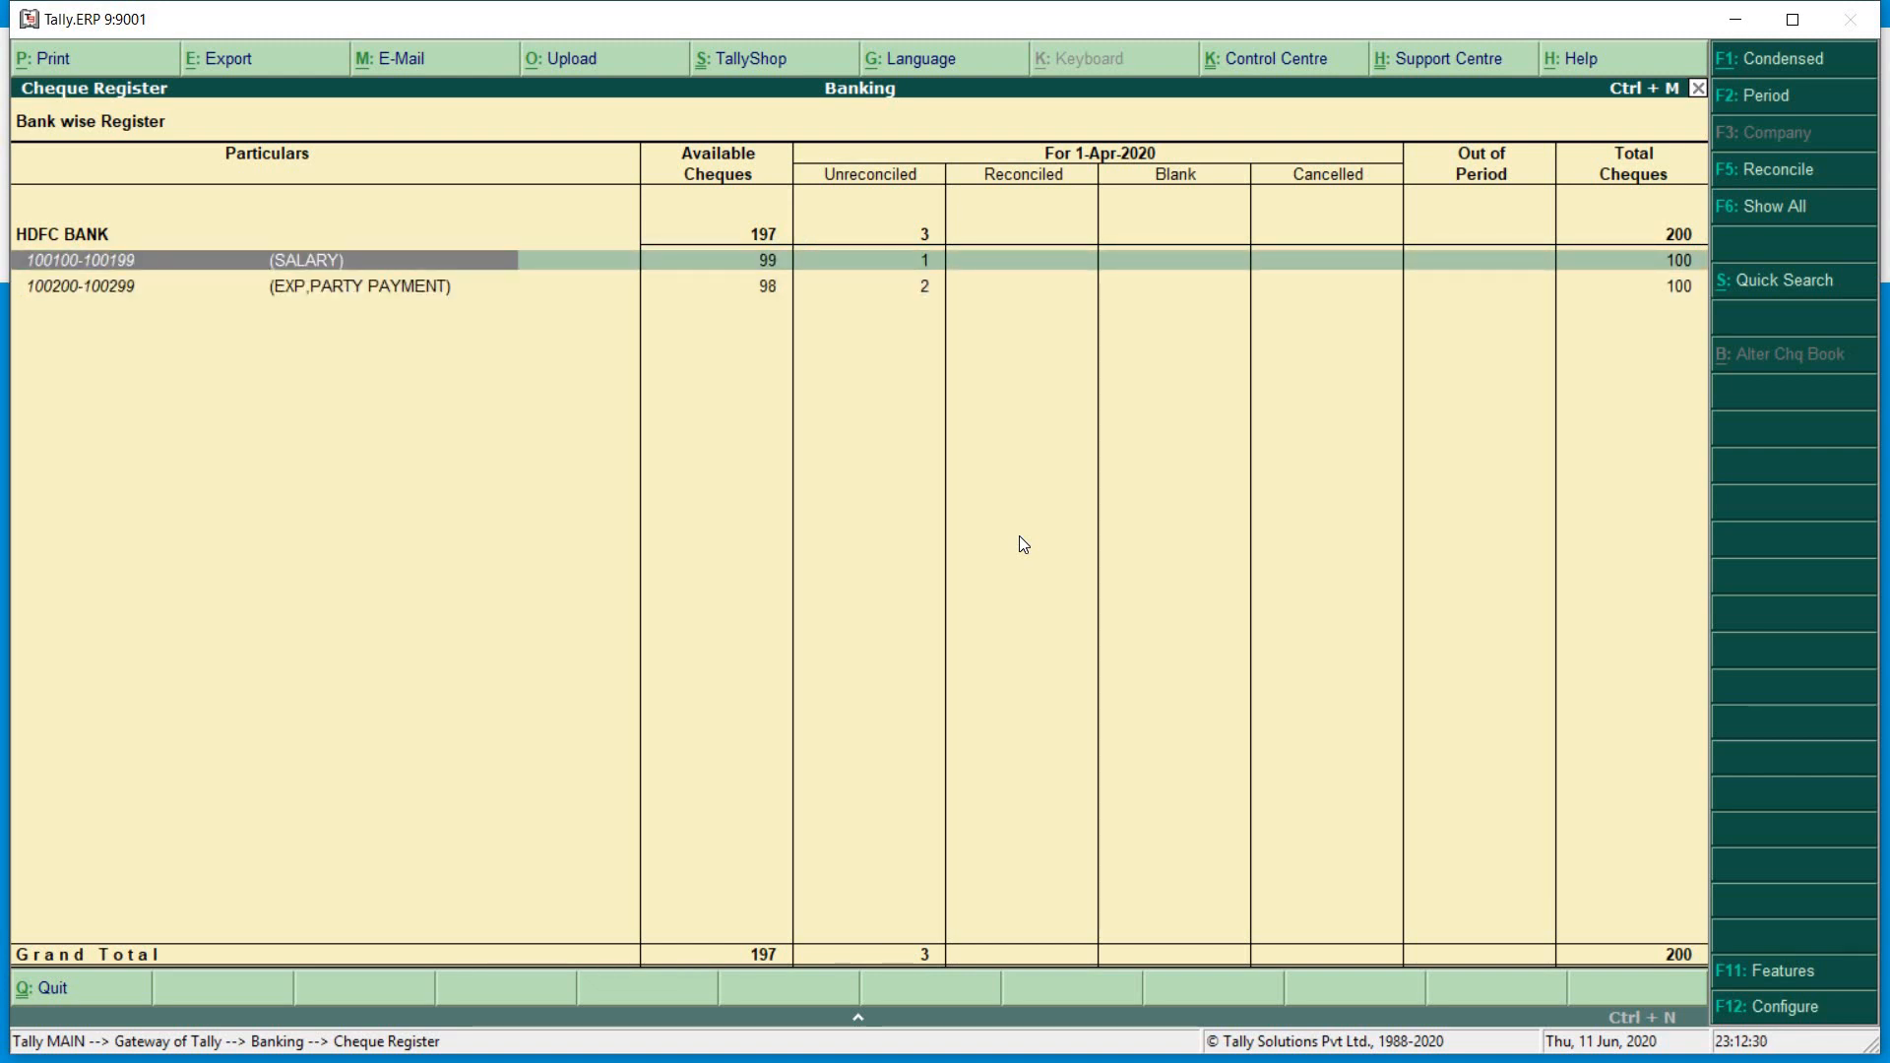
key("Return")
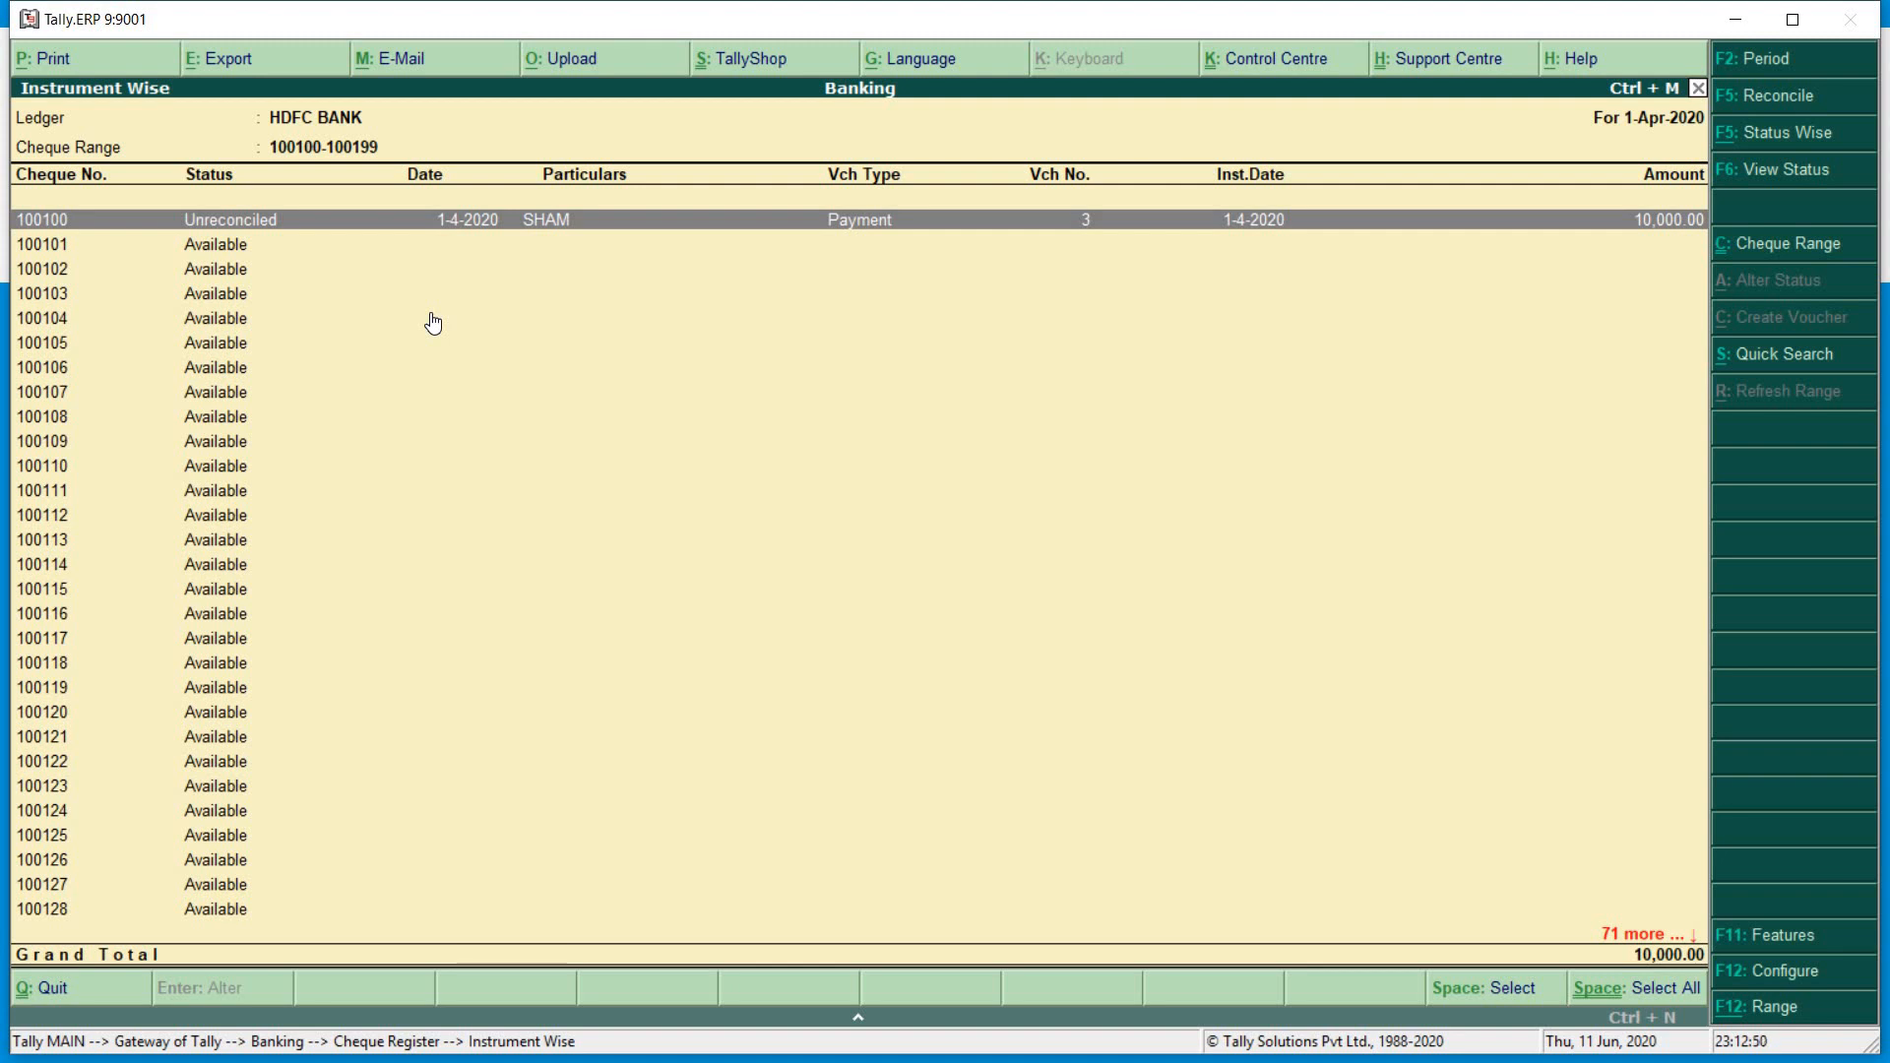
key("Escape")
key("Down")
key("Return")
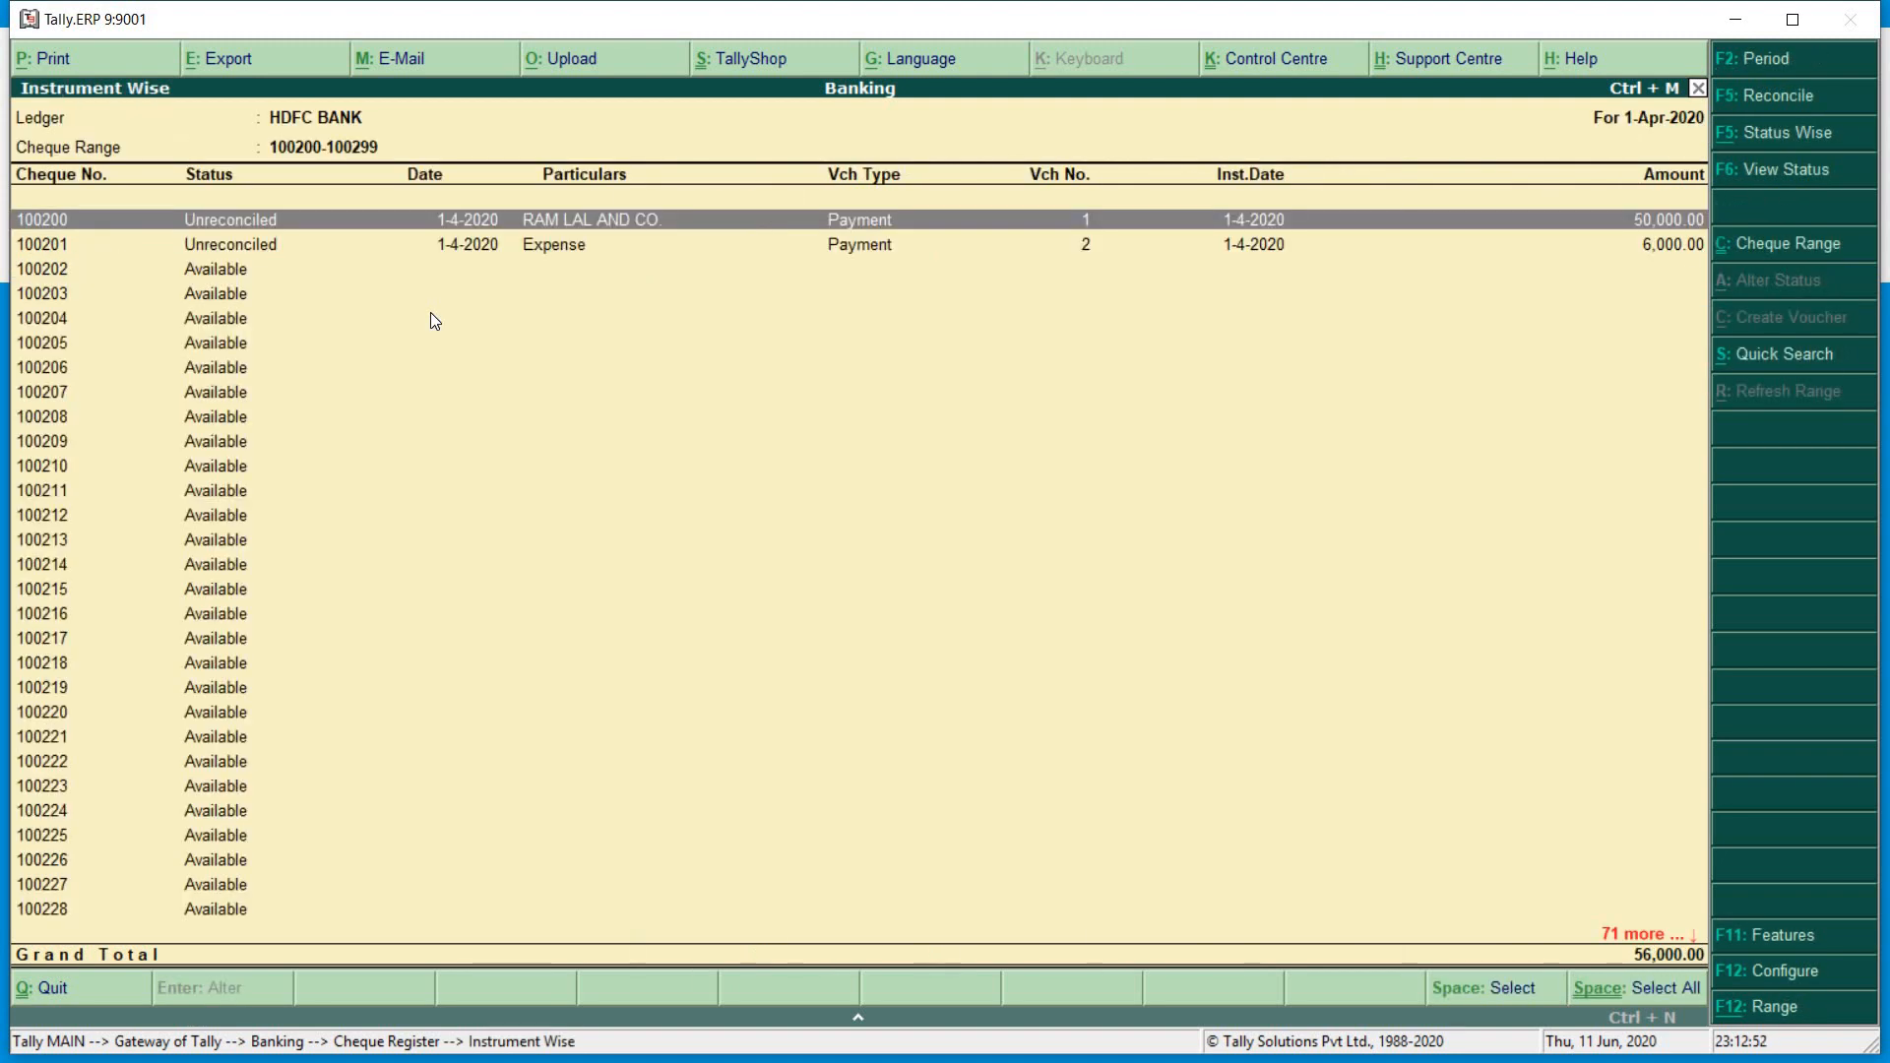
- Examine the issued cheques 100200 and 100201 in the instrument-wise list
key("Down")
key("Up")
key("Down")
key("Up")
key("Down")
key("Up")
key("Down")
key("Up")
key("Down")
key("Up")
key("Down")
key("Up")
key("Down")
key("Up")
key("Down")
key("Up")
- Run a Quick Search of the cheques by the payee's name and clear the search text
left_click(1776, 366)
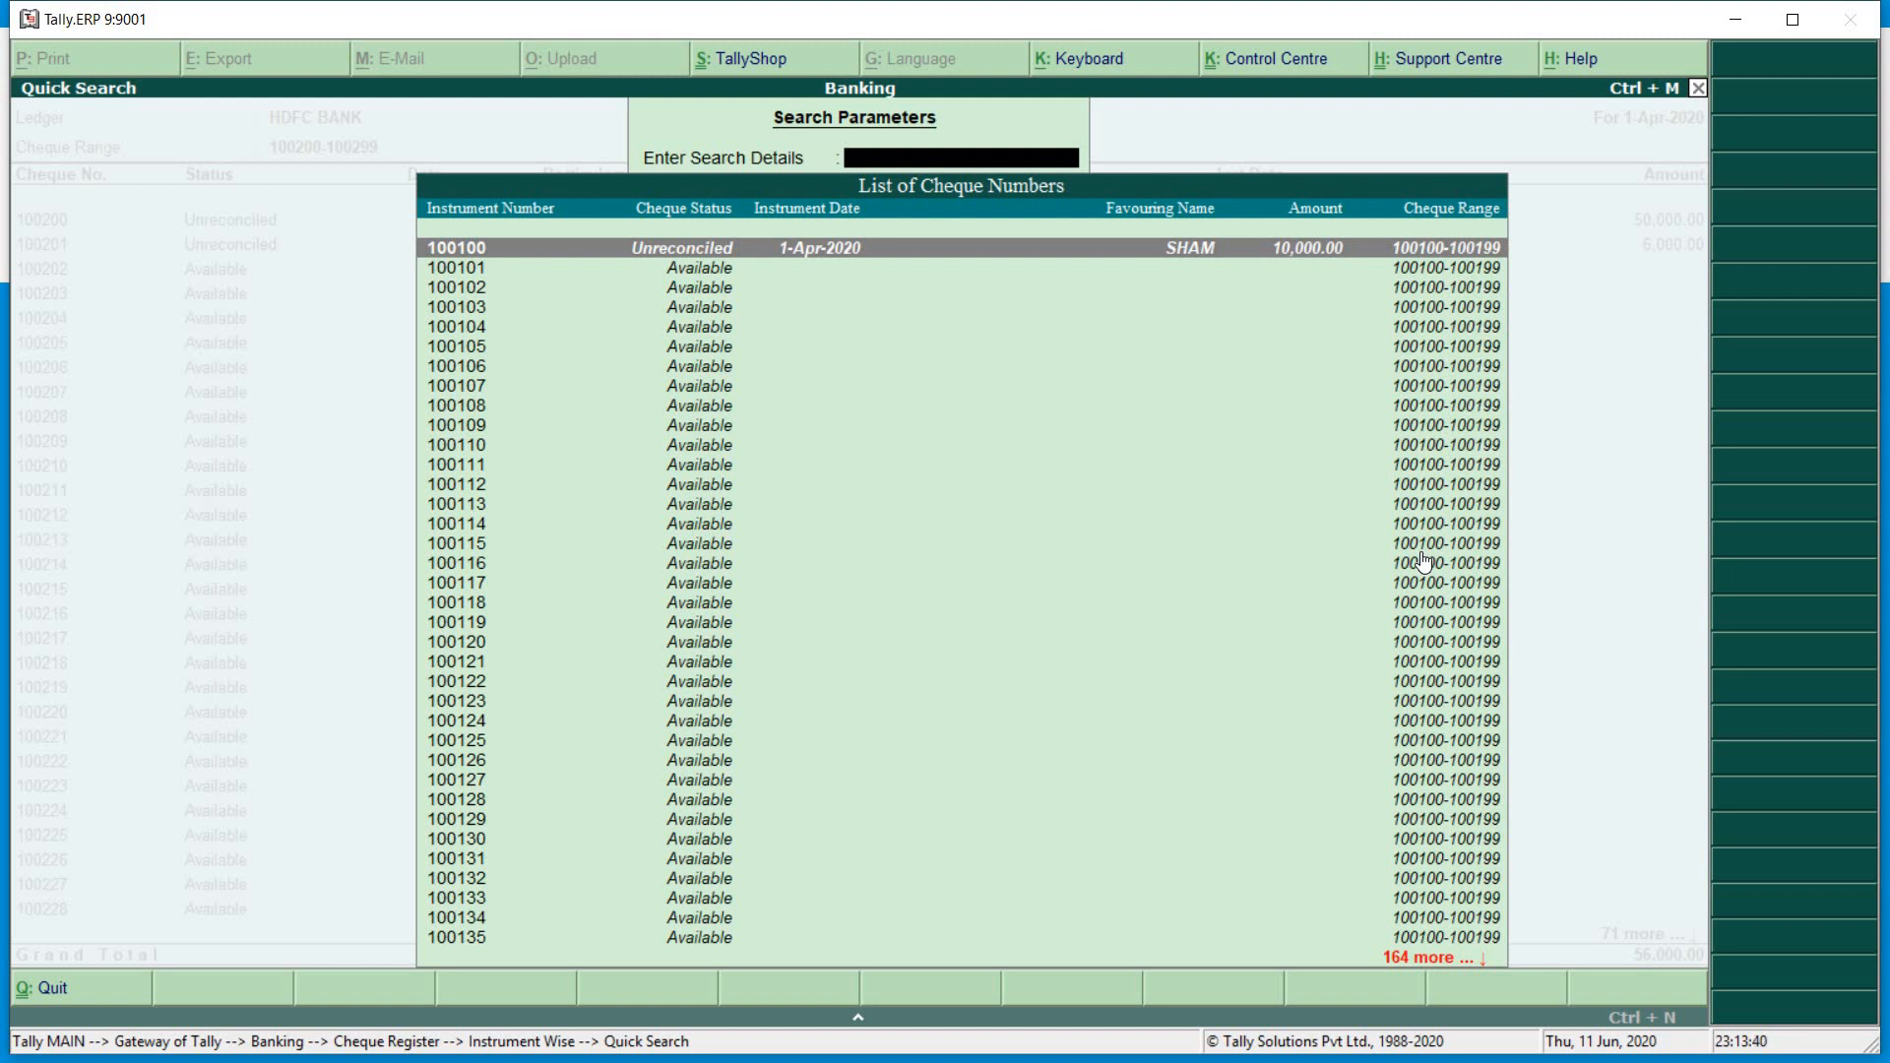
type("SHAM")
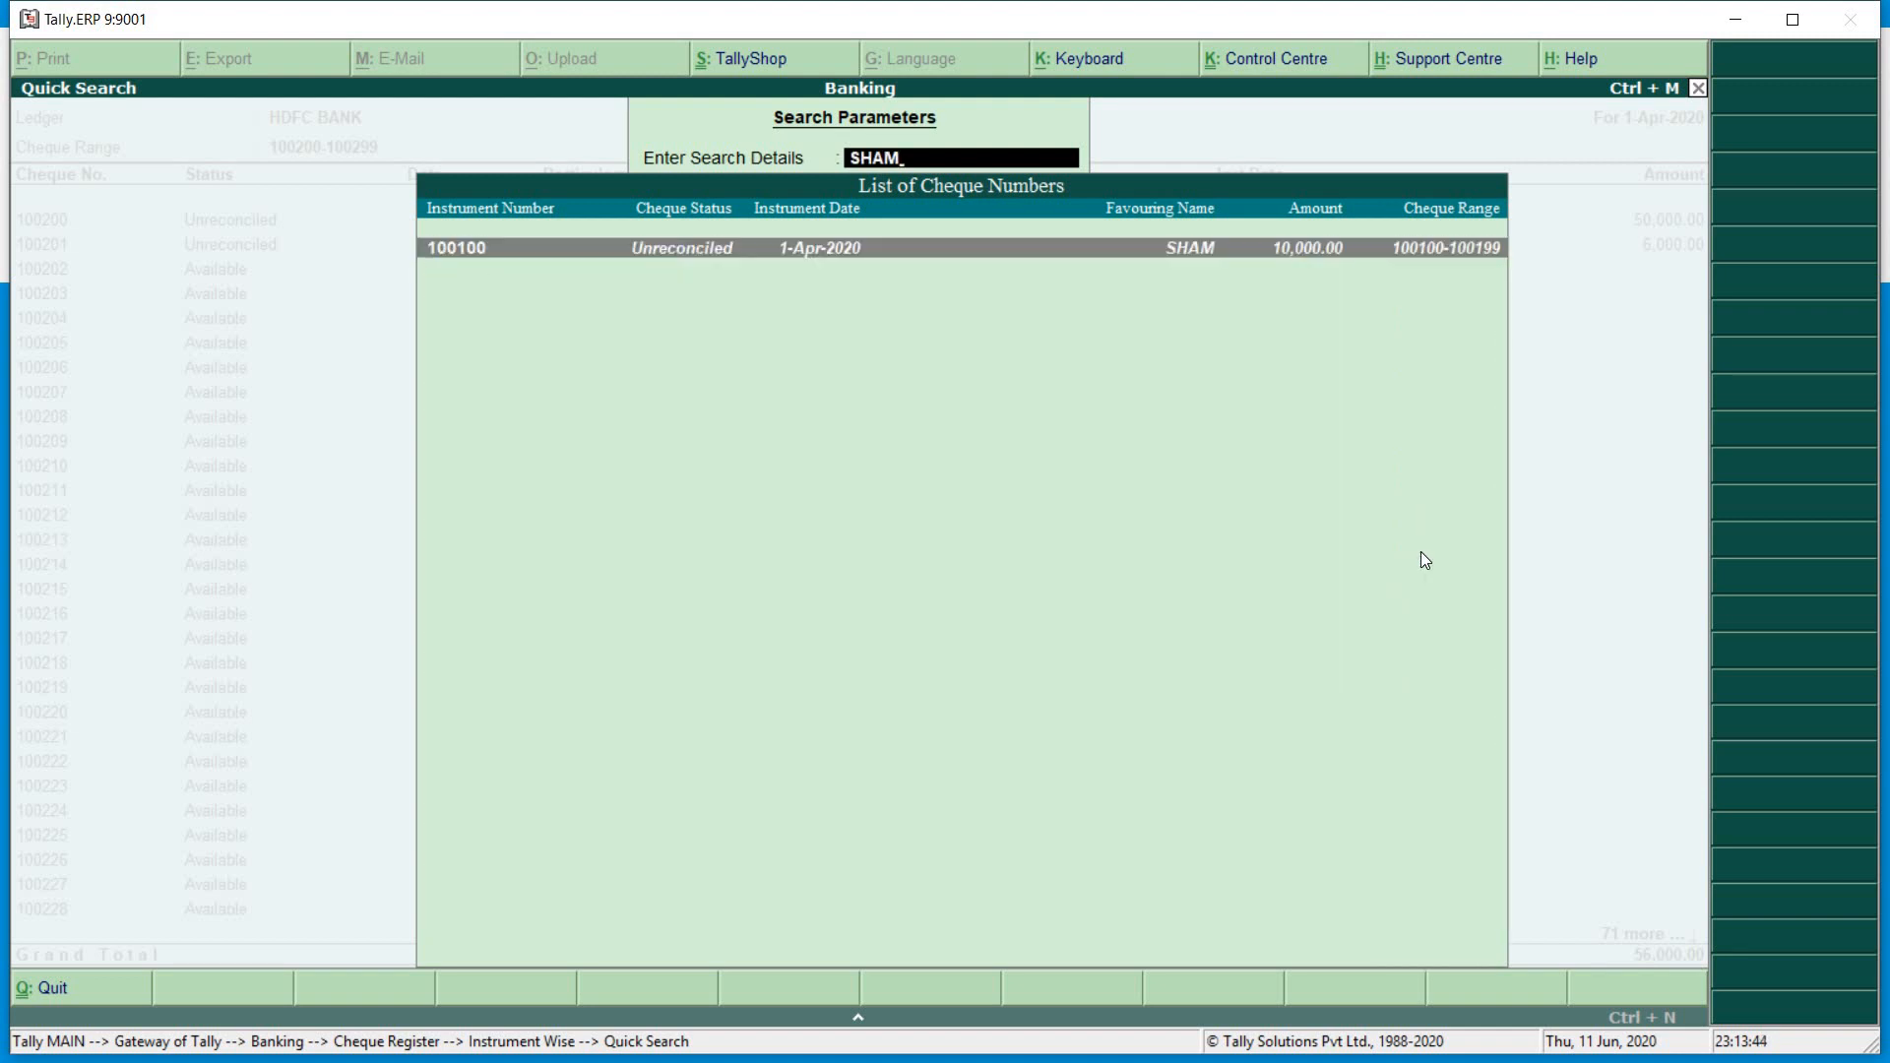
key("BackSpace")
key("BackSpace")
key("BackSpace")
key("BackSpace")
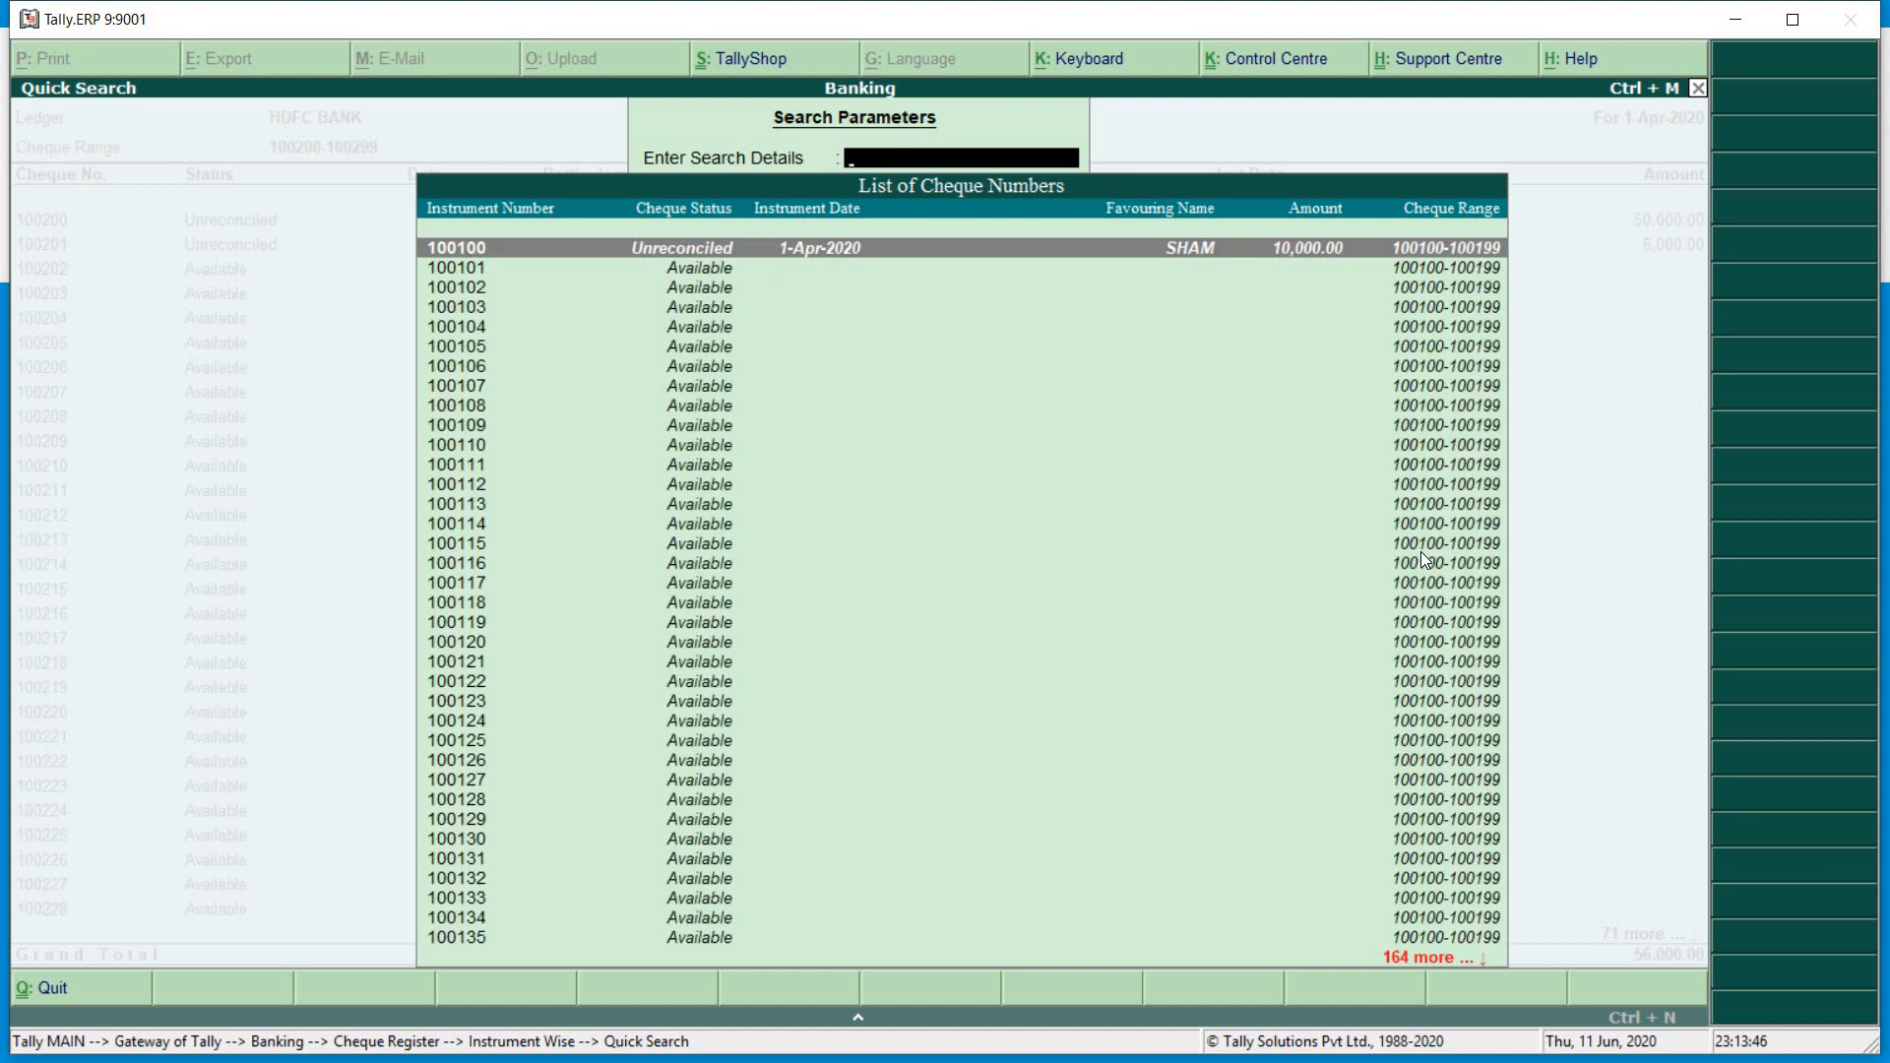
- Search the cheques by cheque number 100100 and by amount, and close Quick Search
type("100100")
key("BackSpace")
key("BackSpace")
key("BackSpace")
key("BackSpace")
key("BackSpace")
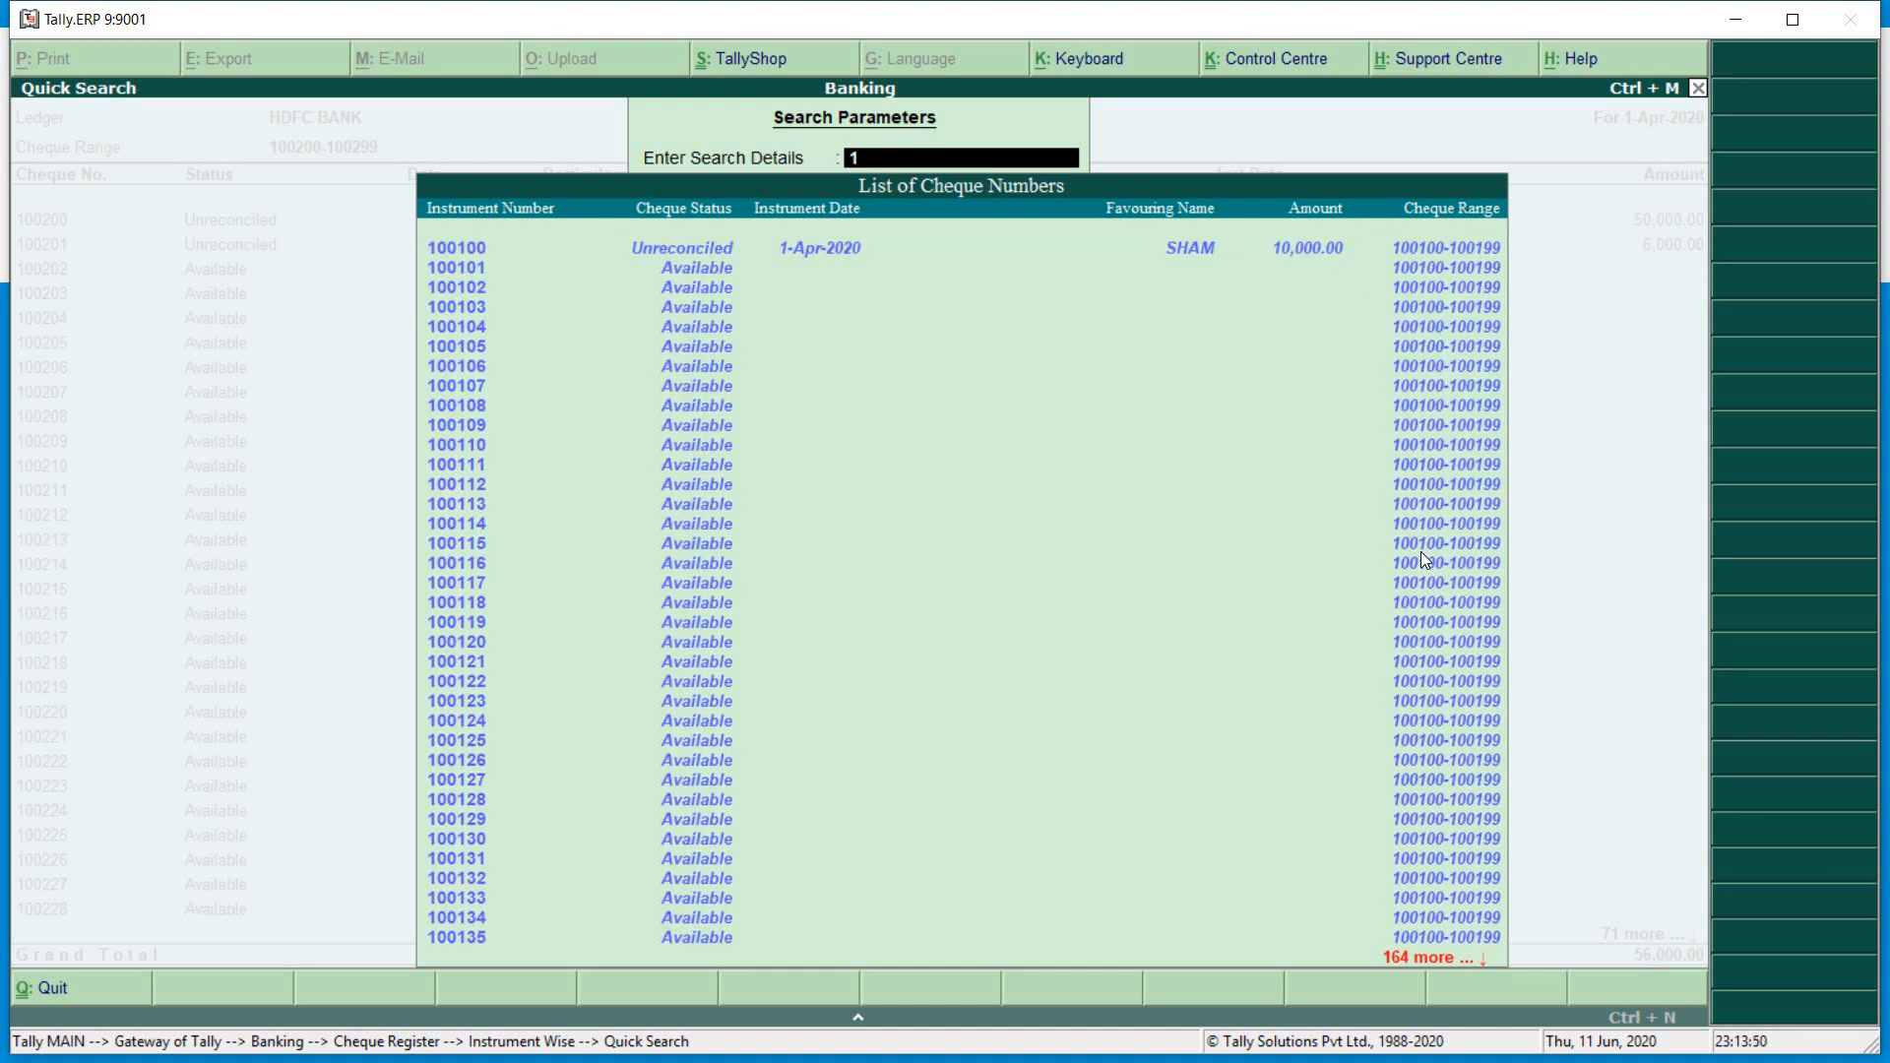
type("00000")
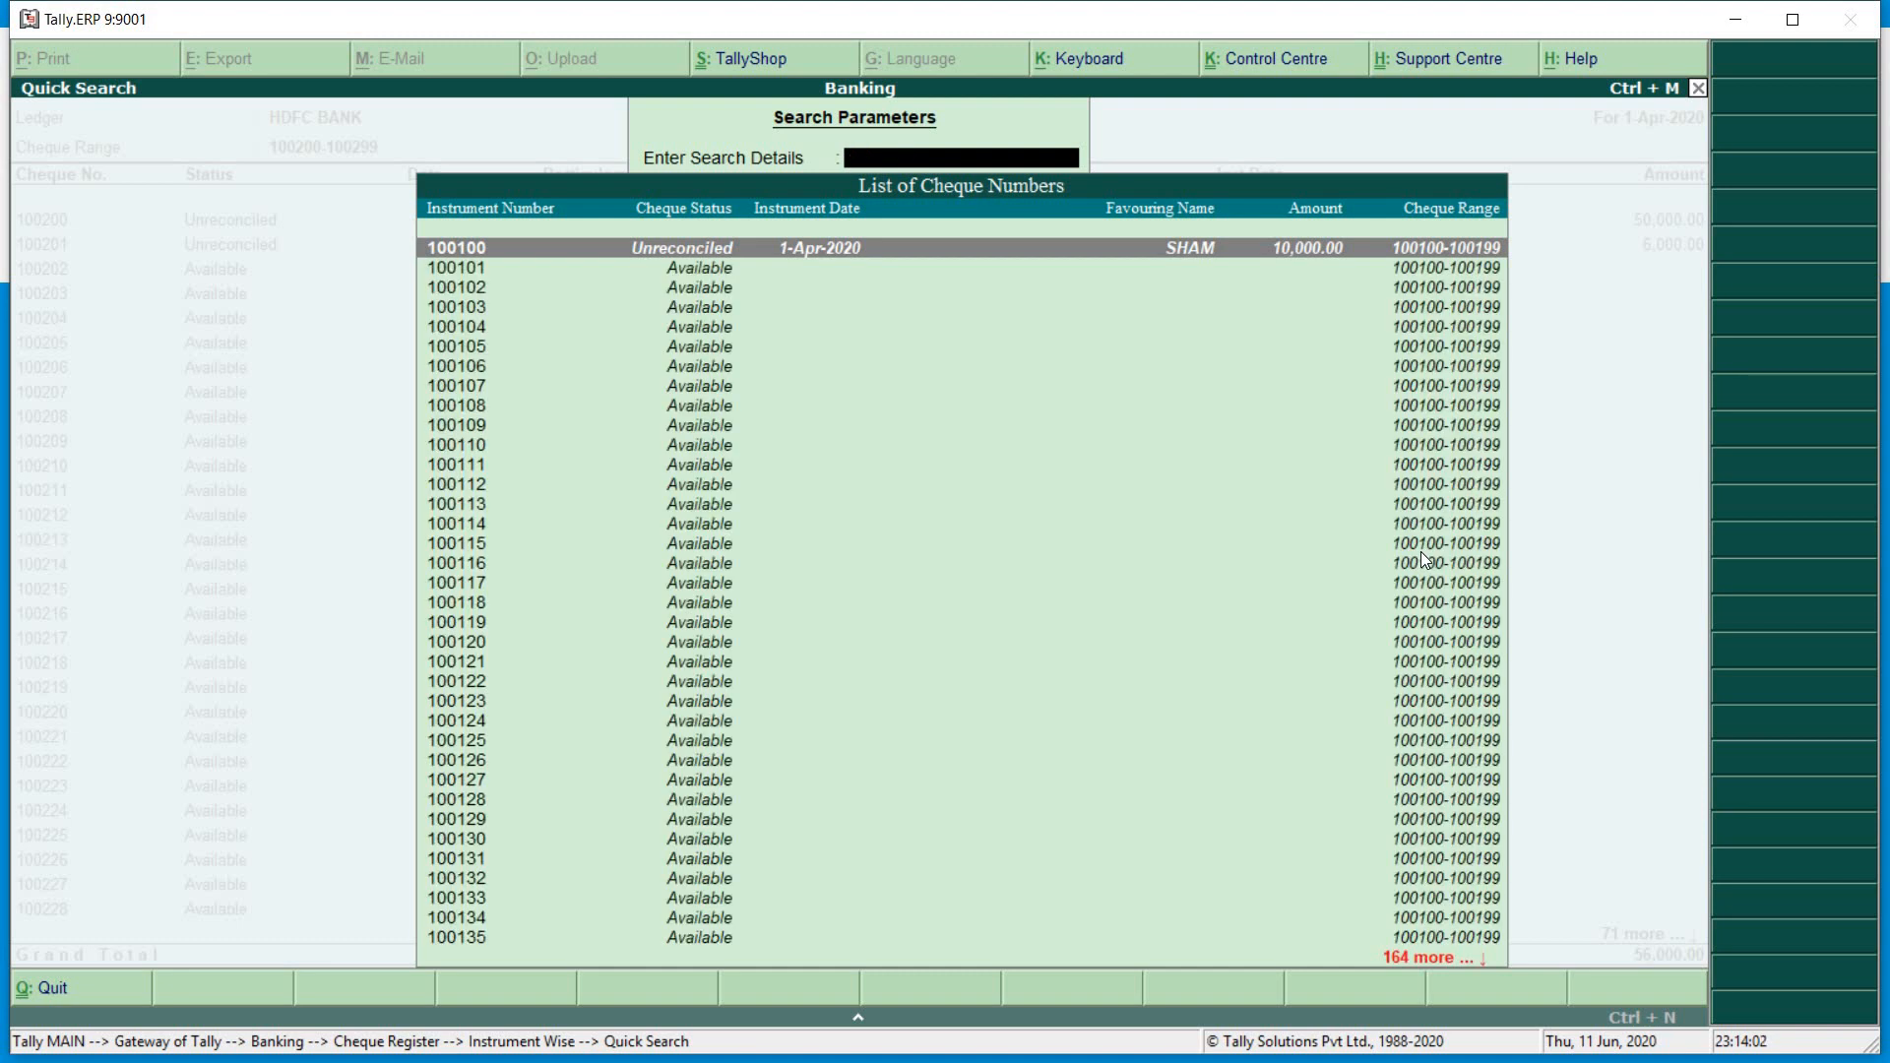
key("Escape")
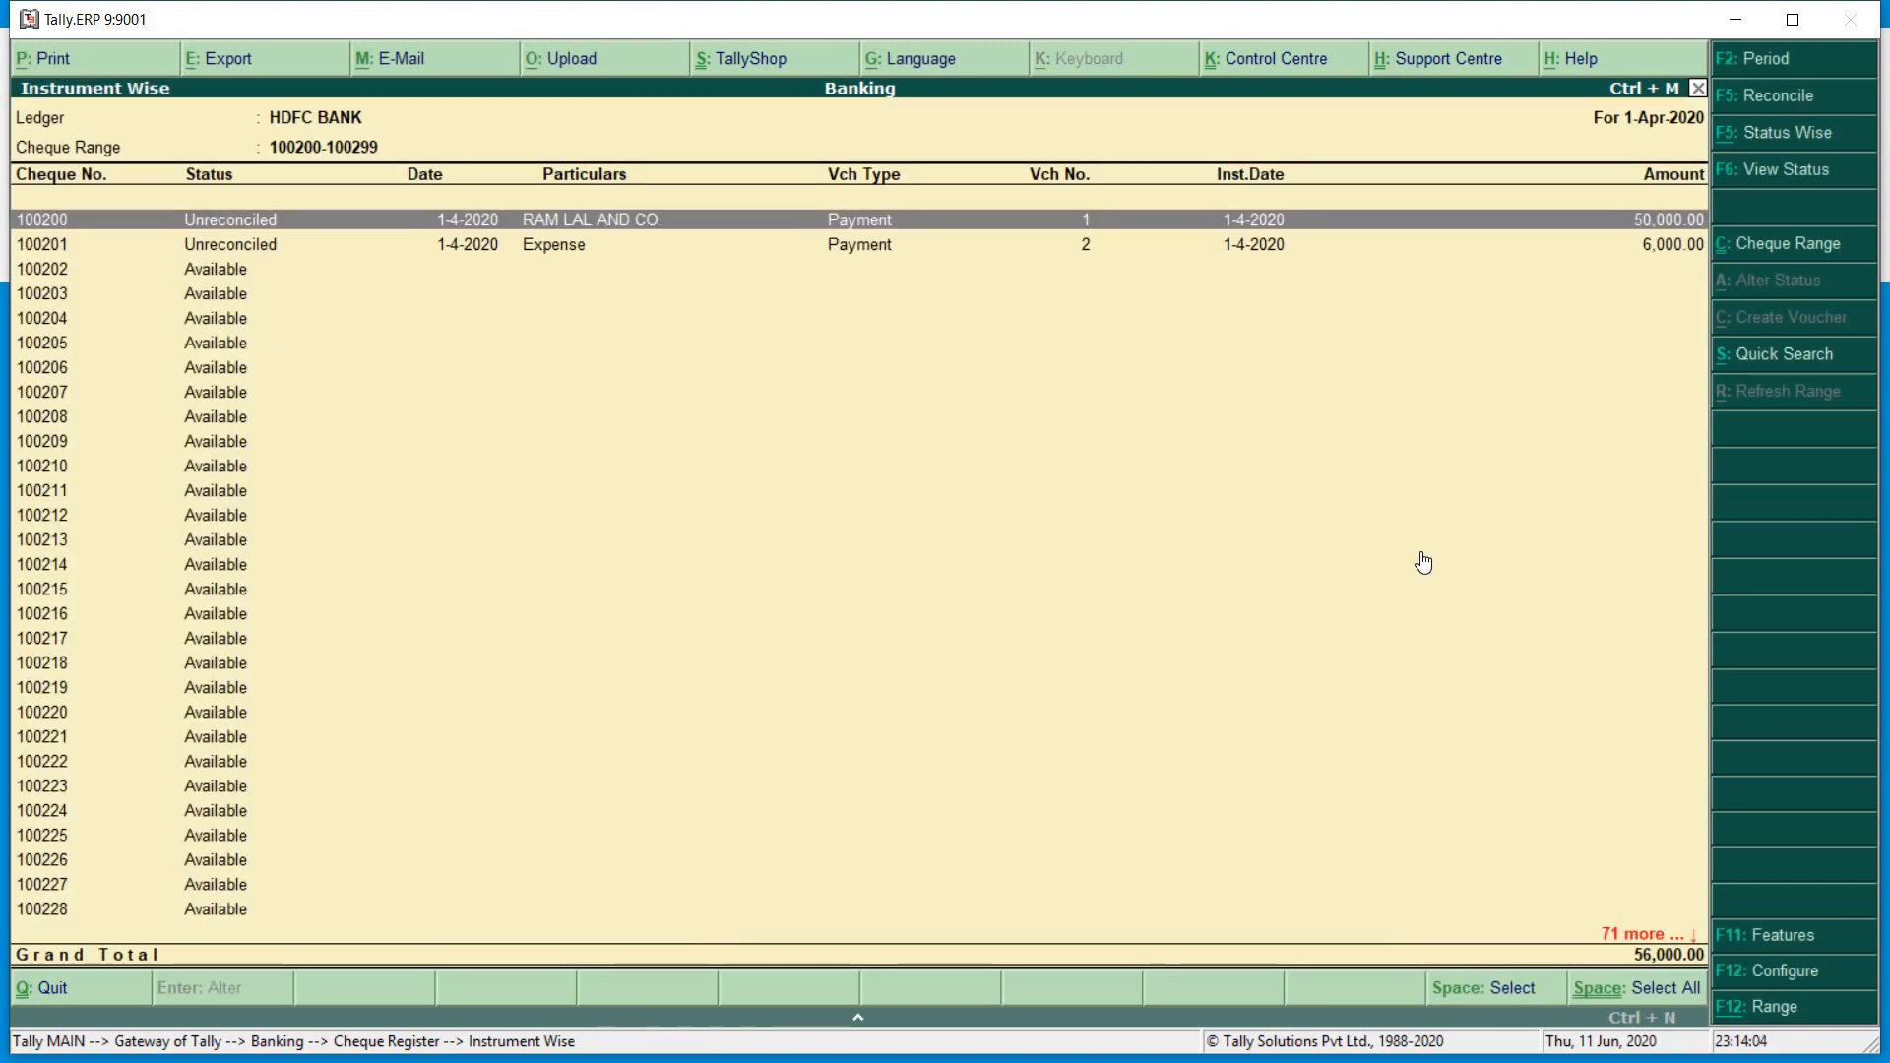
key("Down")
key("Down")
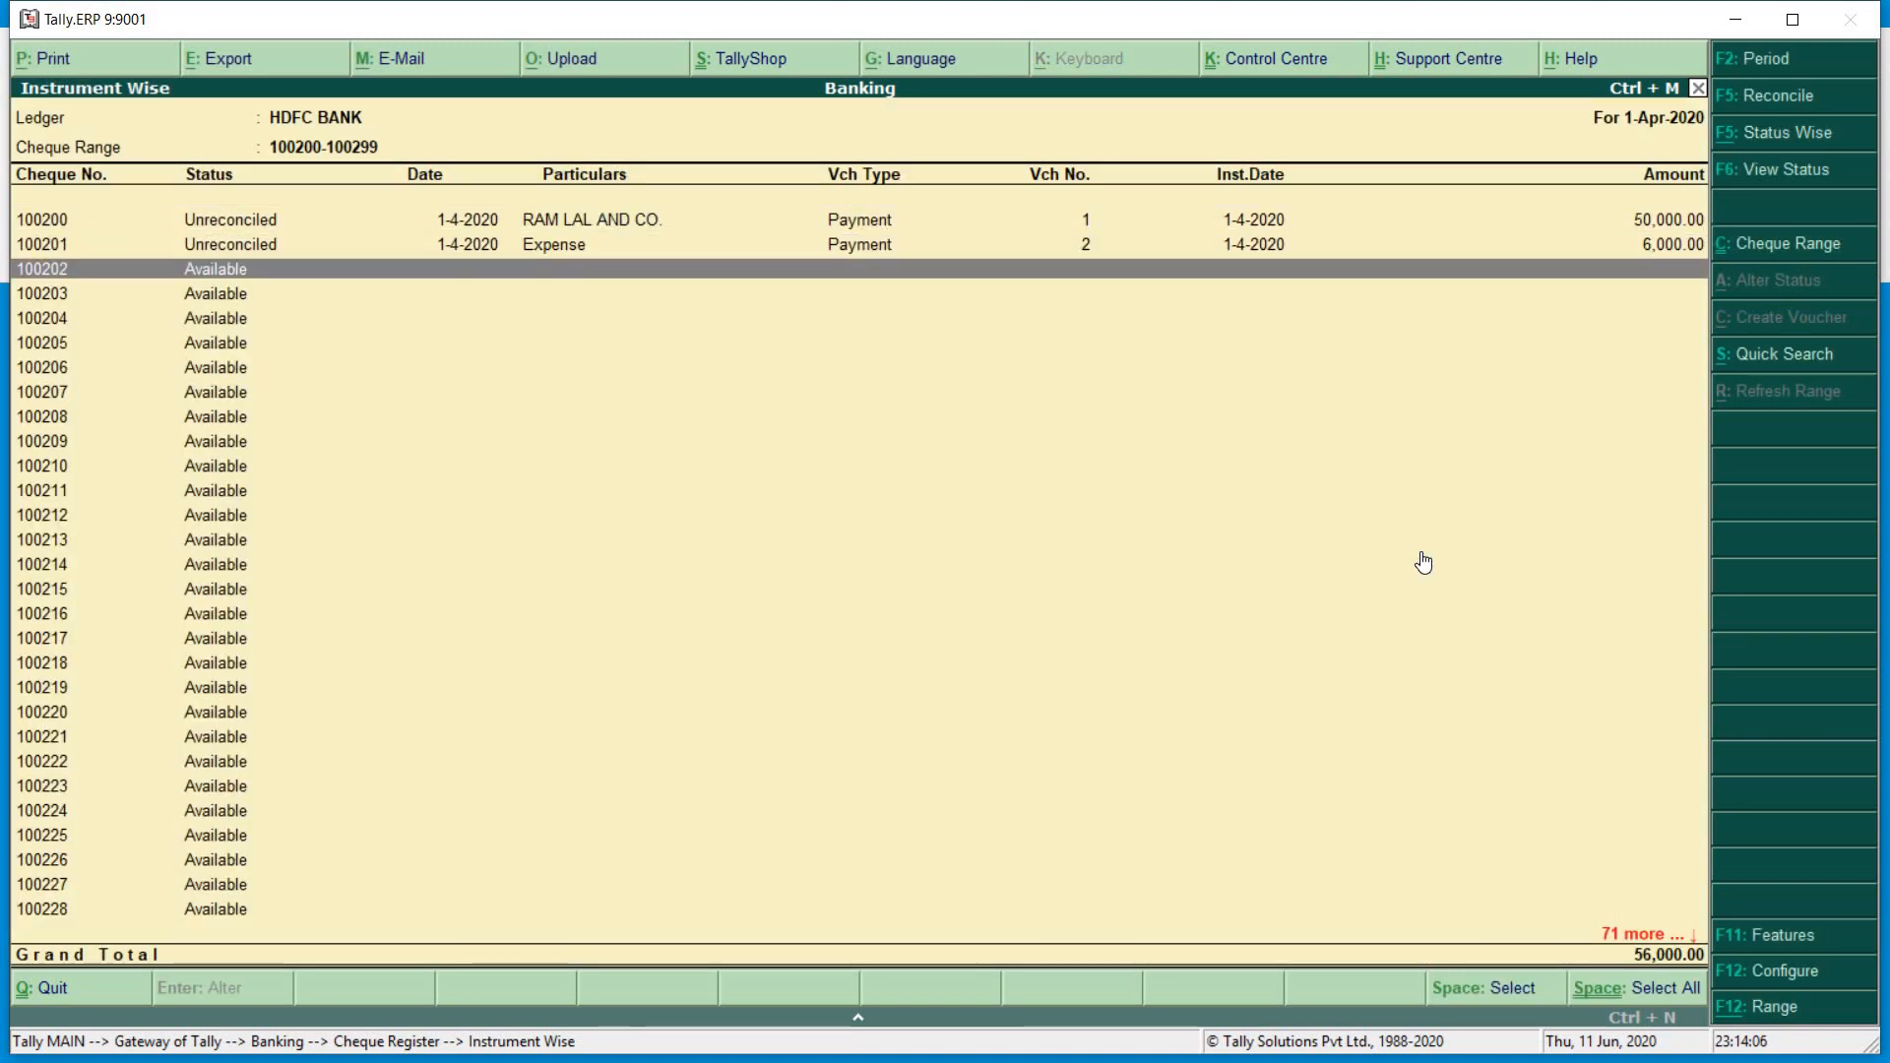
key("Down")
key("Up")
key("Down")
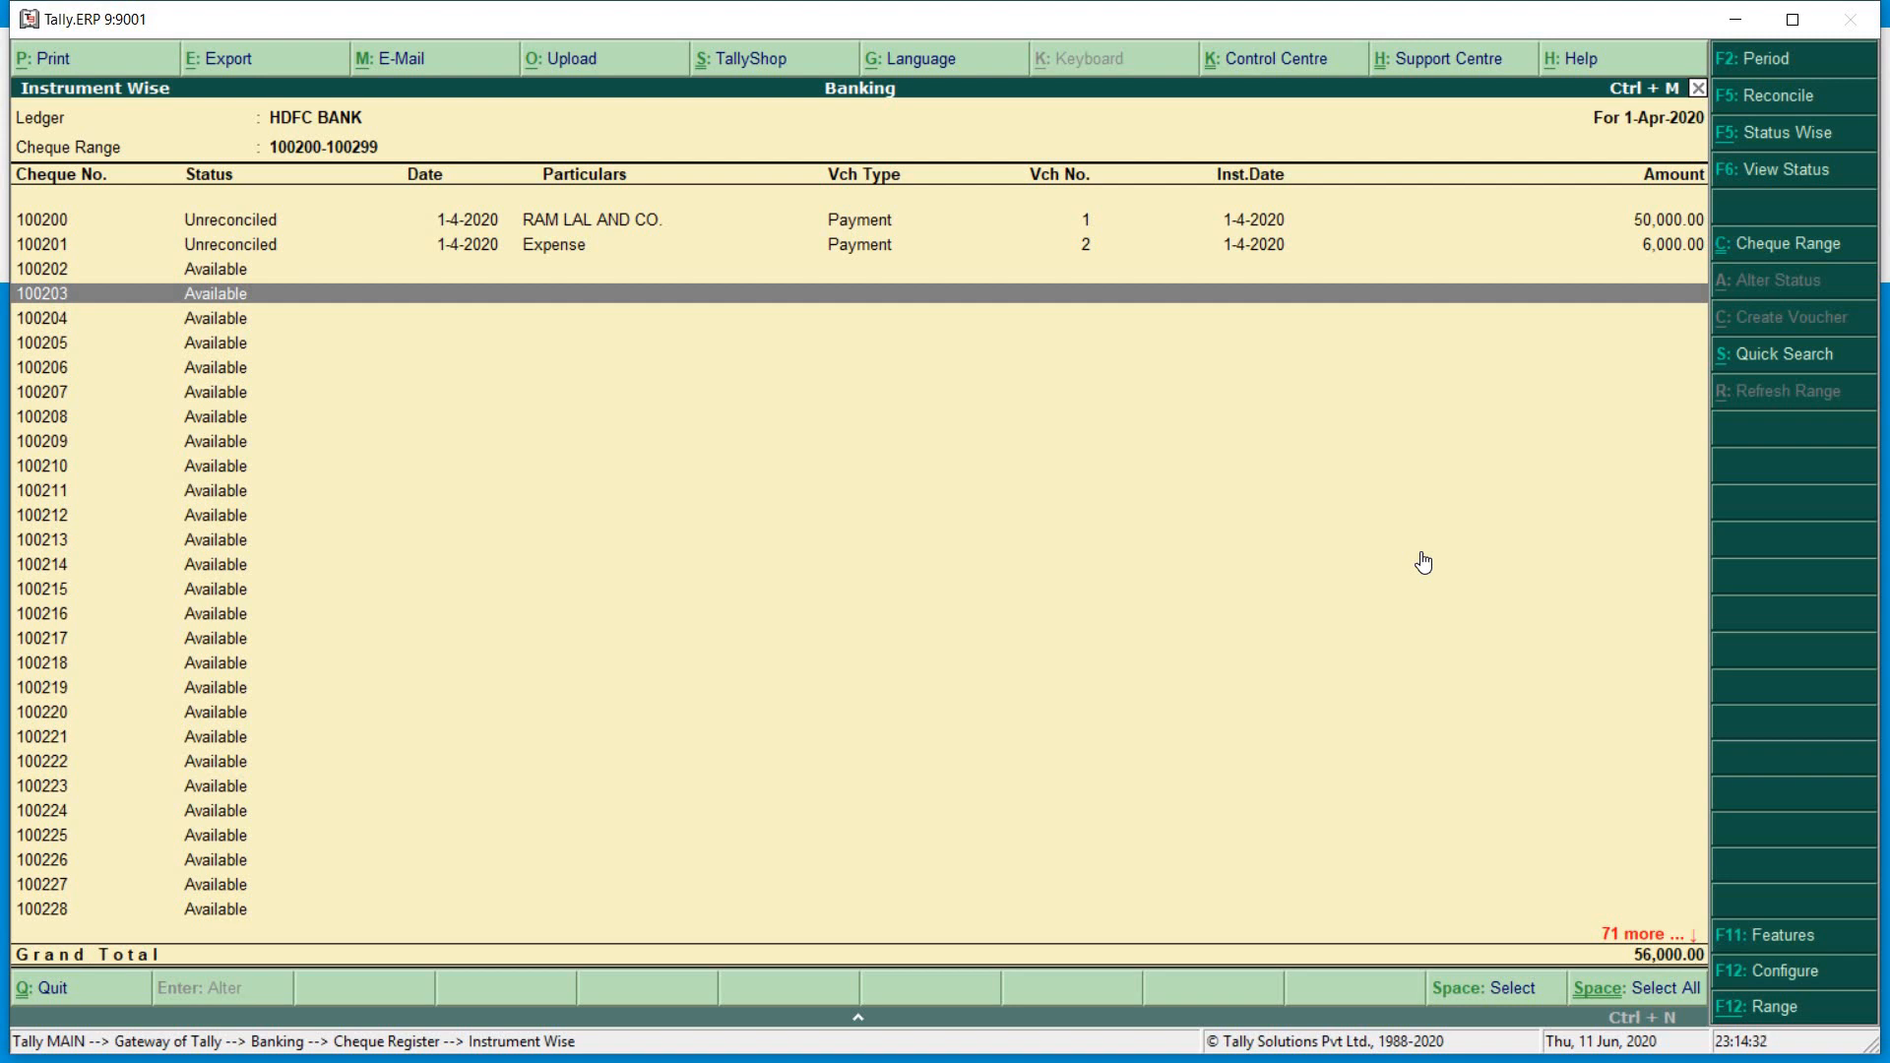
key("space")
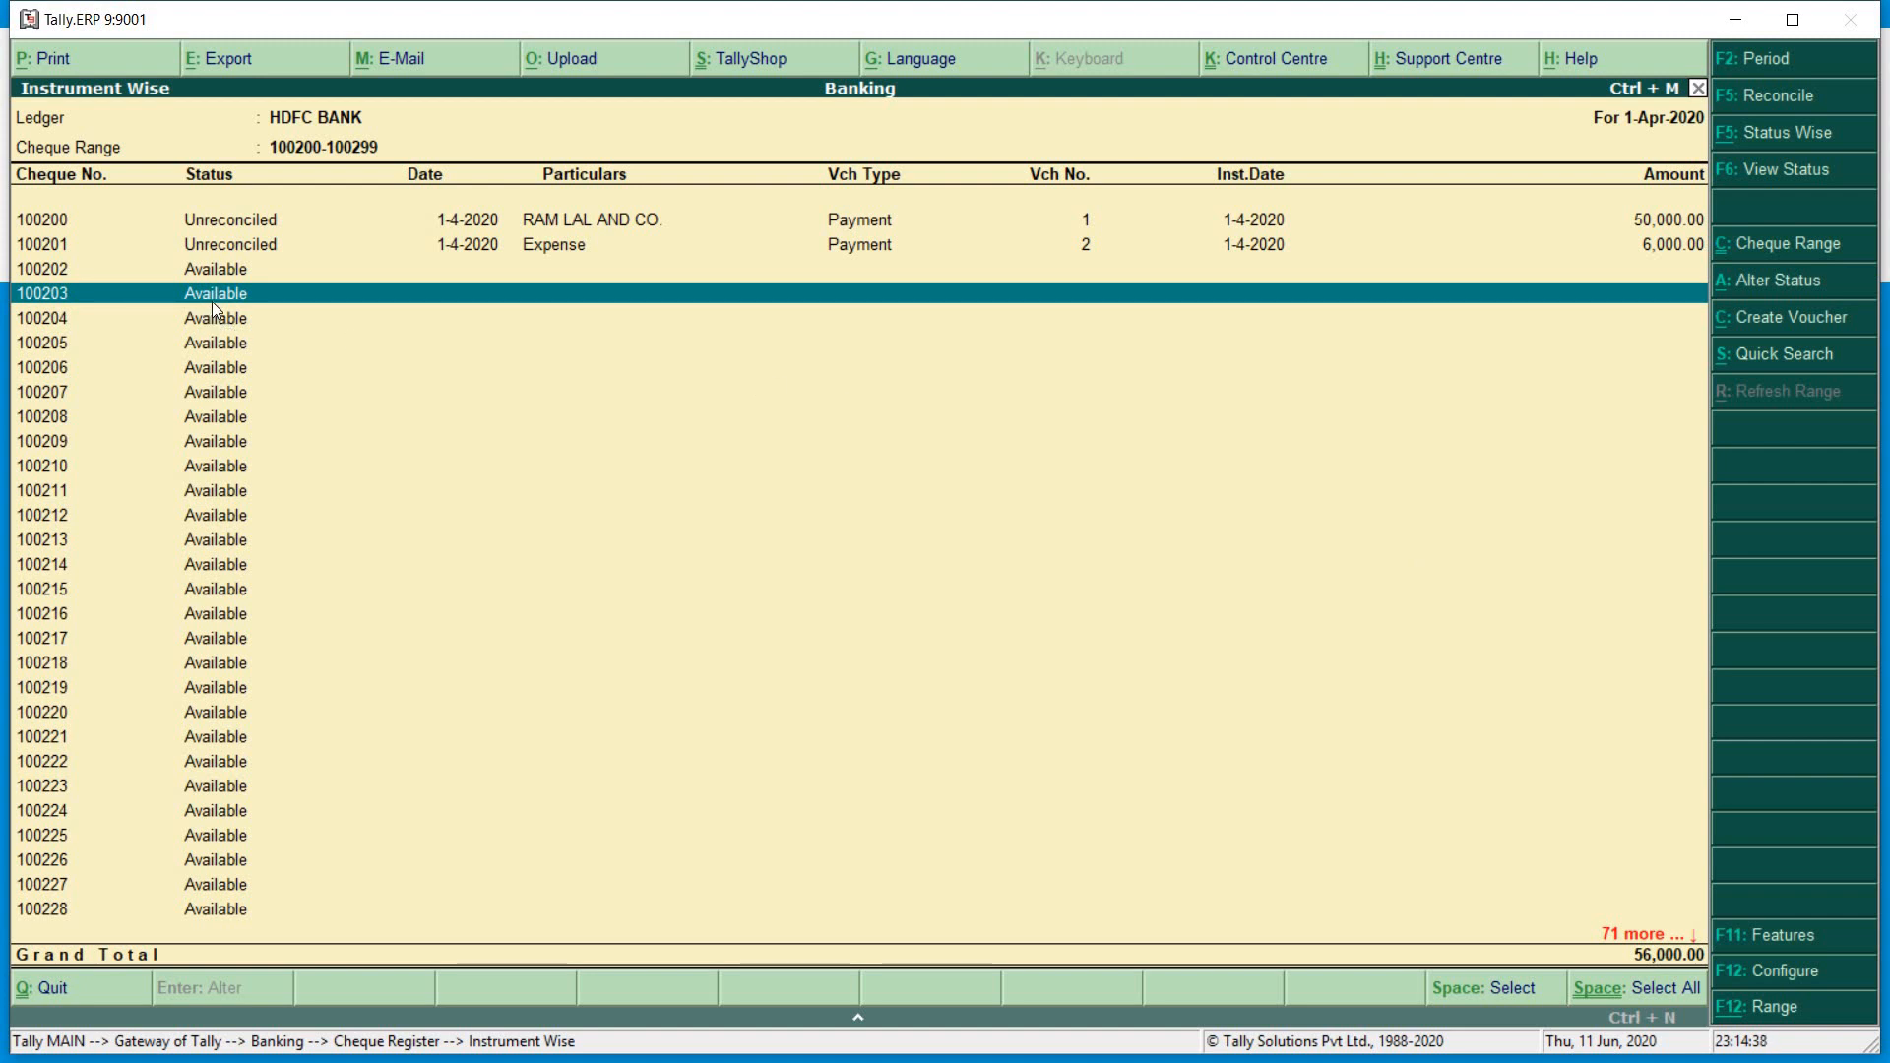
left_click(1767, 288)
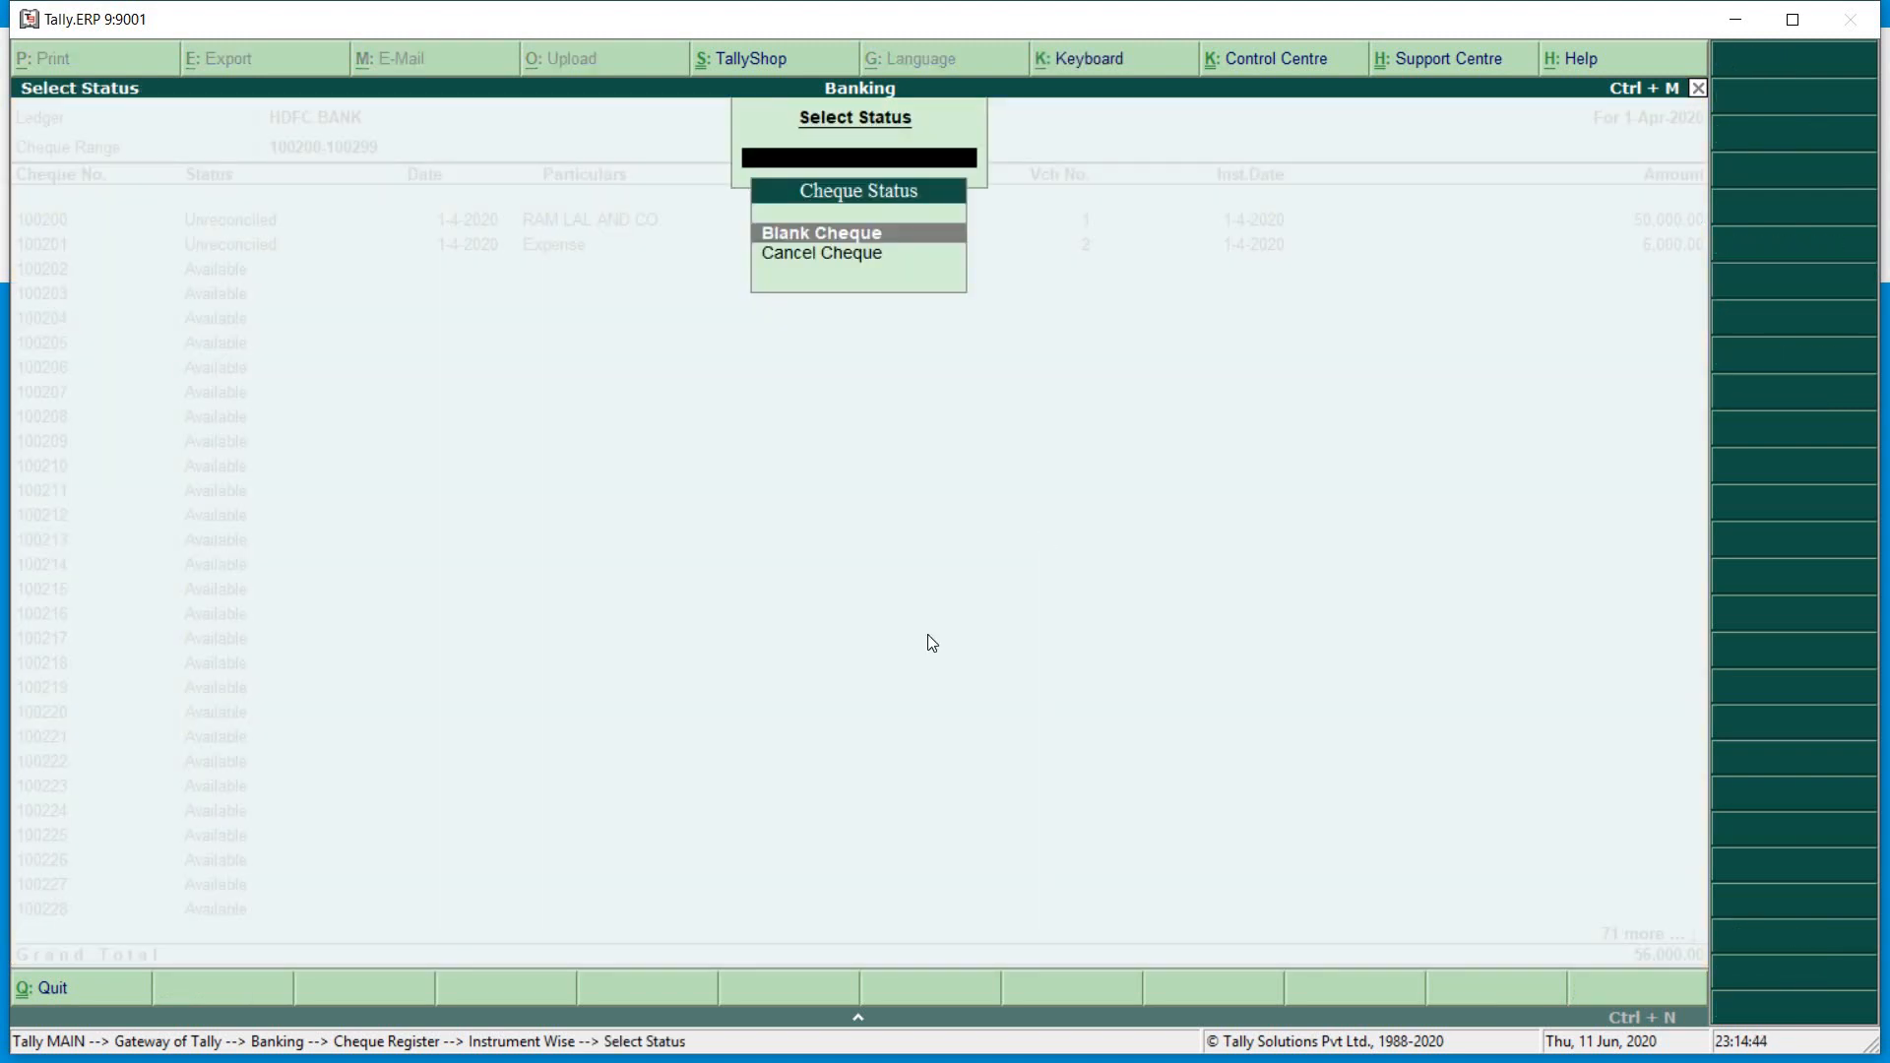
key("Down")
key("Return")
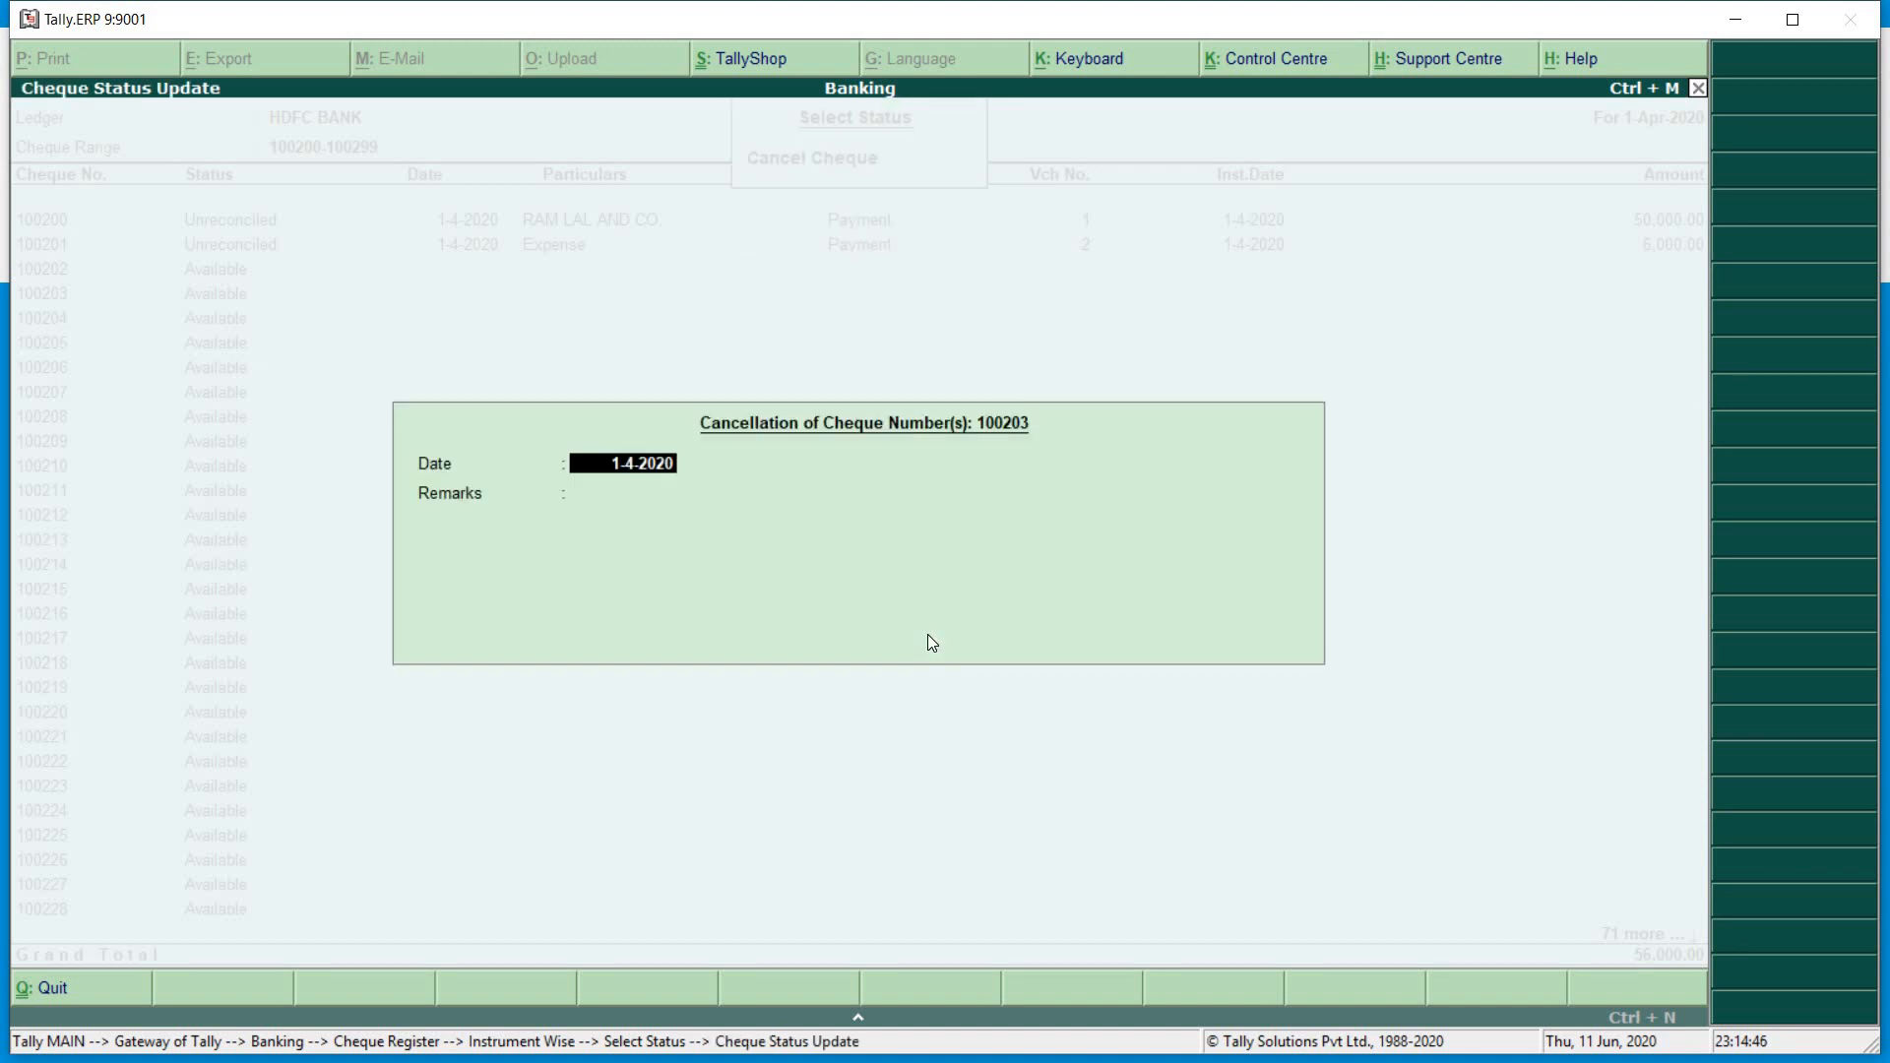
- Accept 1-4-2020 as the cancellation date, enter the remark "DUE TO SOME WORNG AMOUNT", and confirm the cancellation of cheque 100203
key("Return")
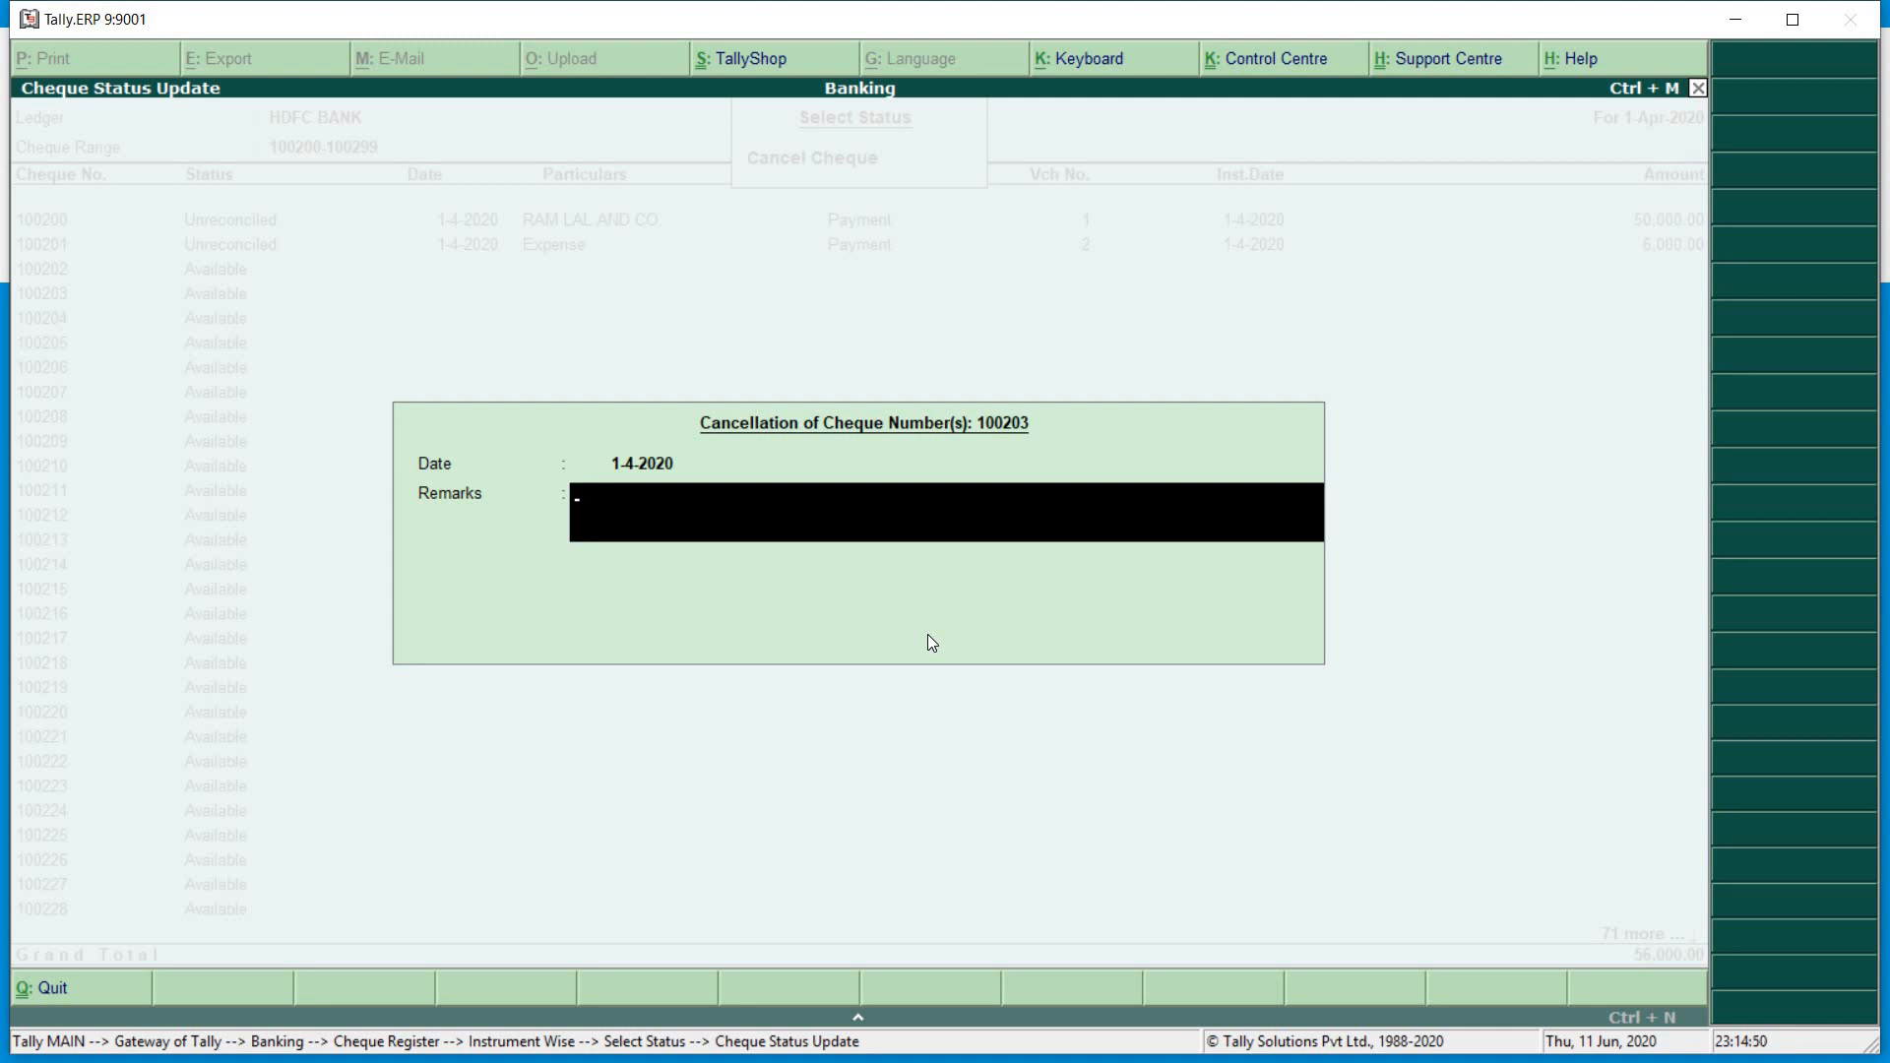
type("DUE TO SOME WORNG AMOUNT")
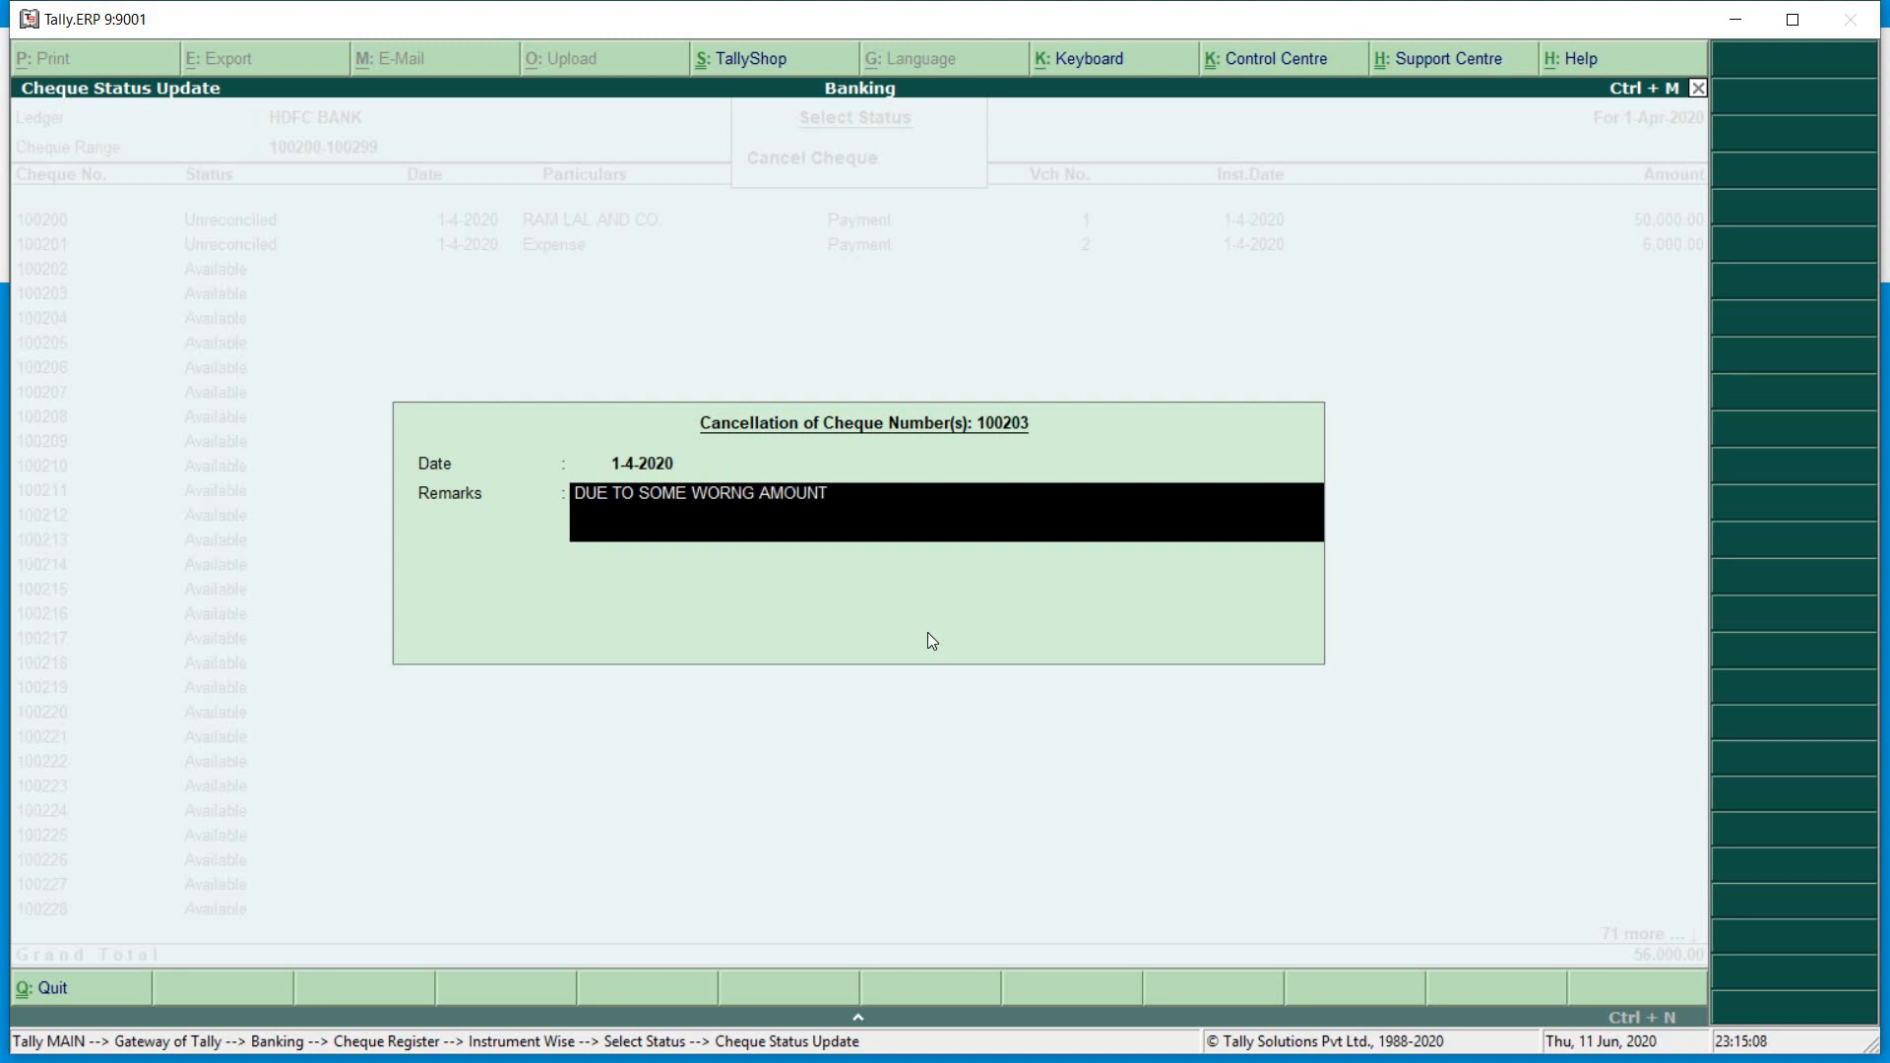
key("Return")
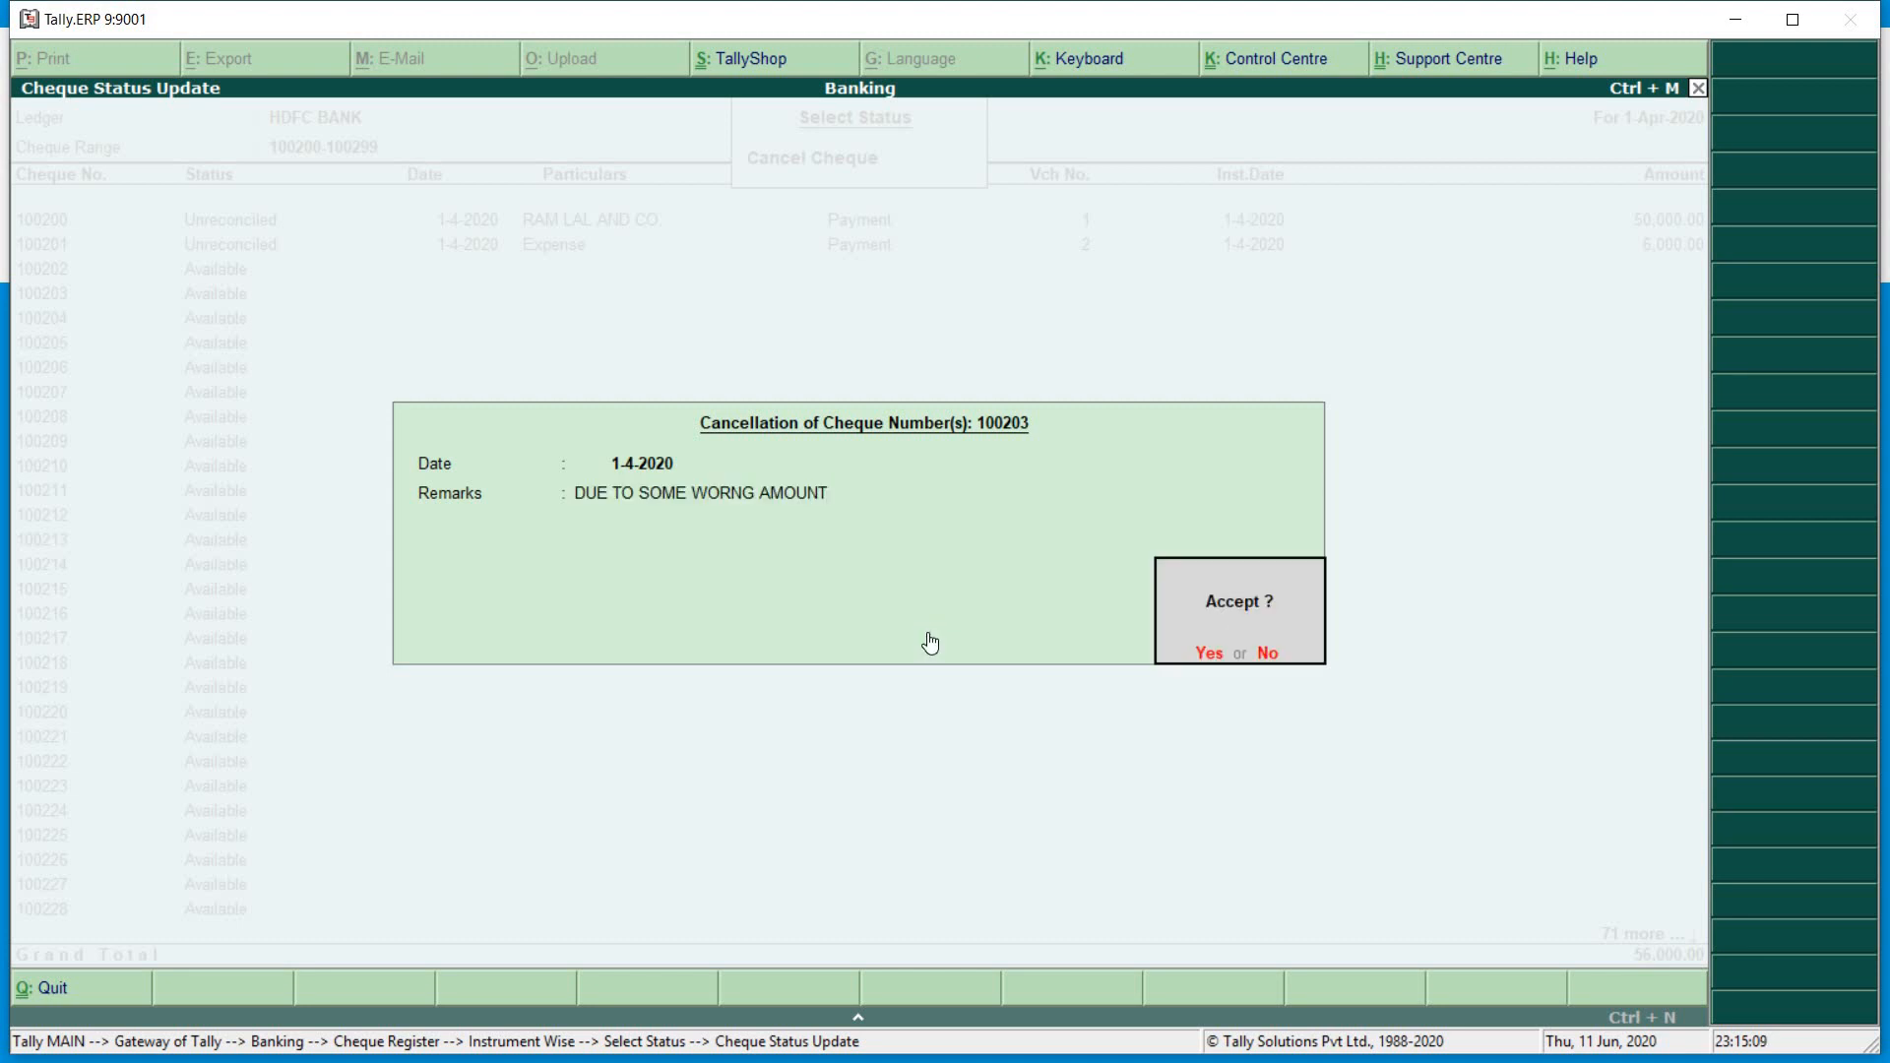
key("y")
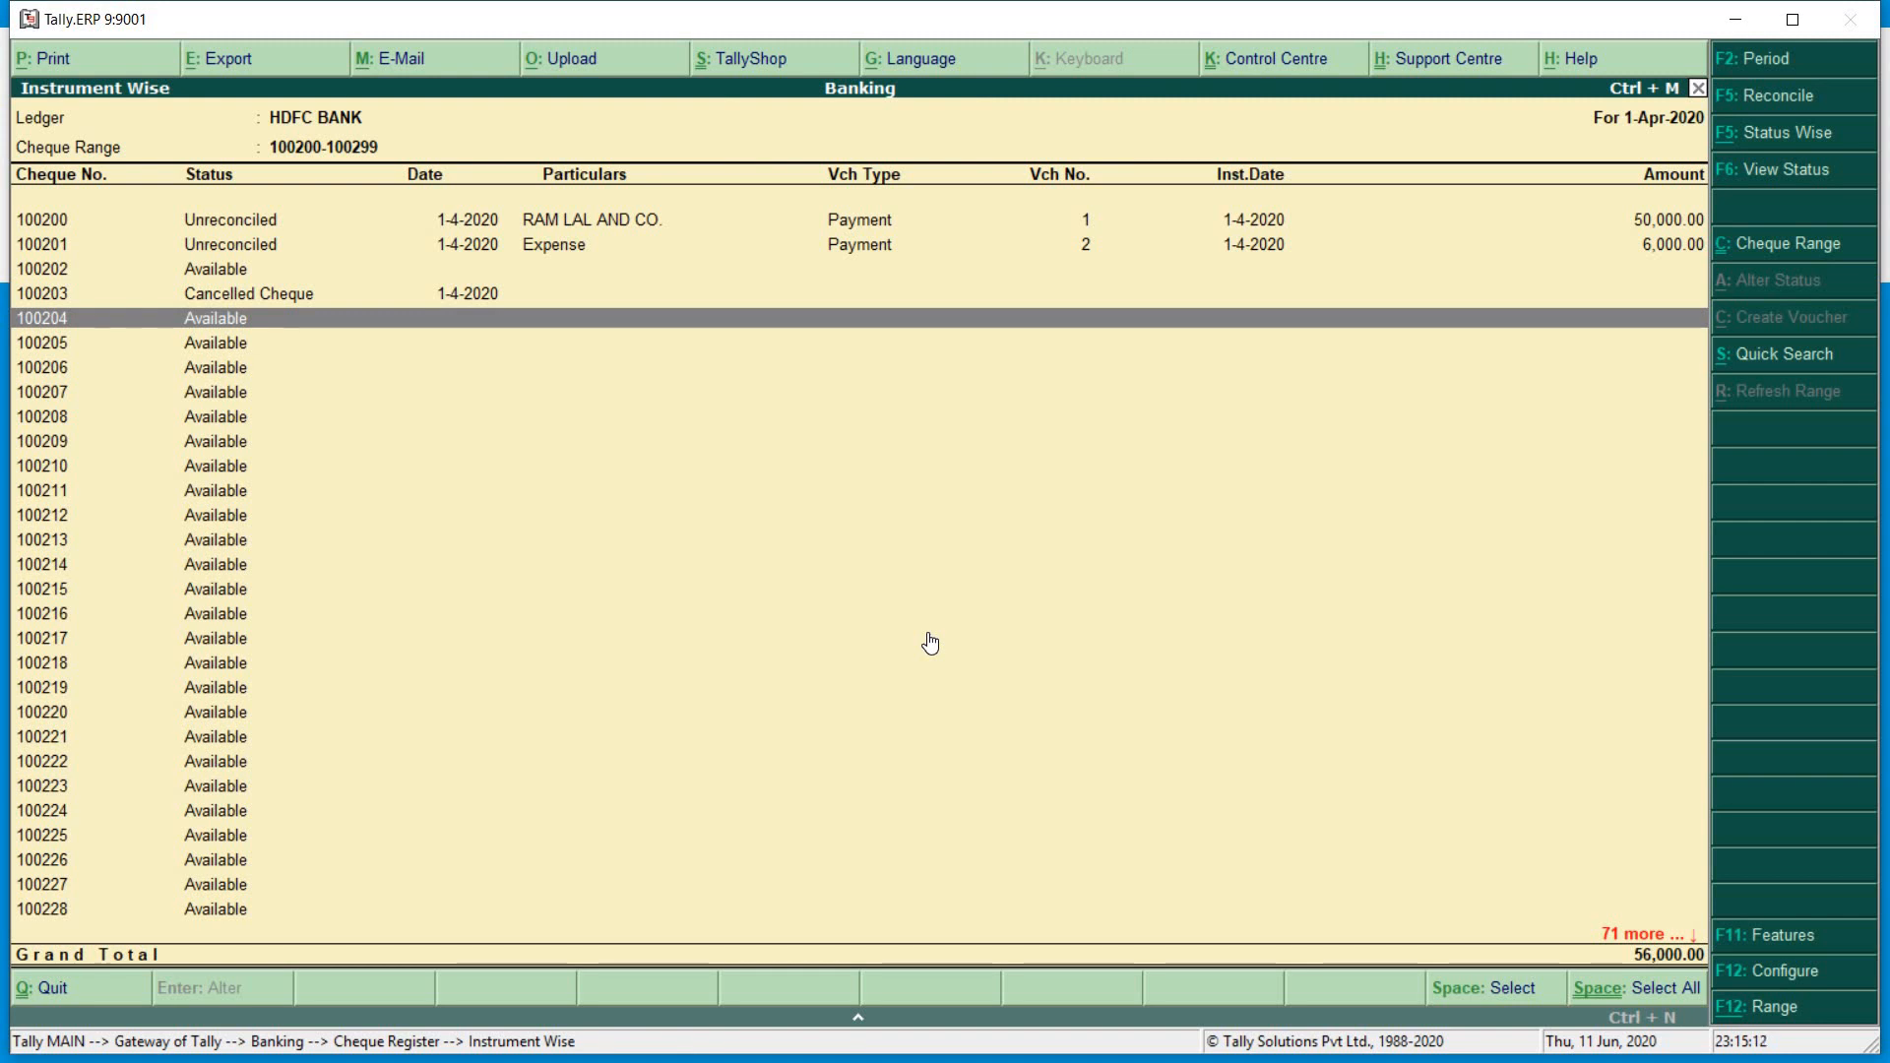
key("Up")
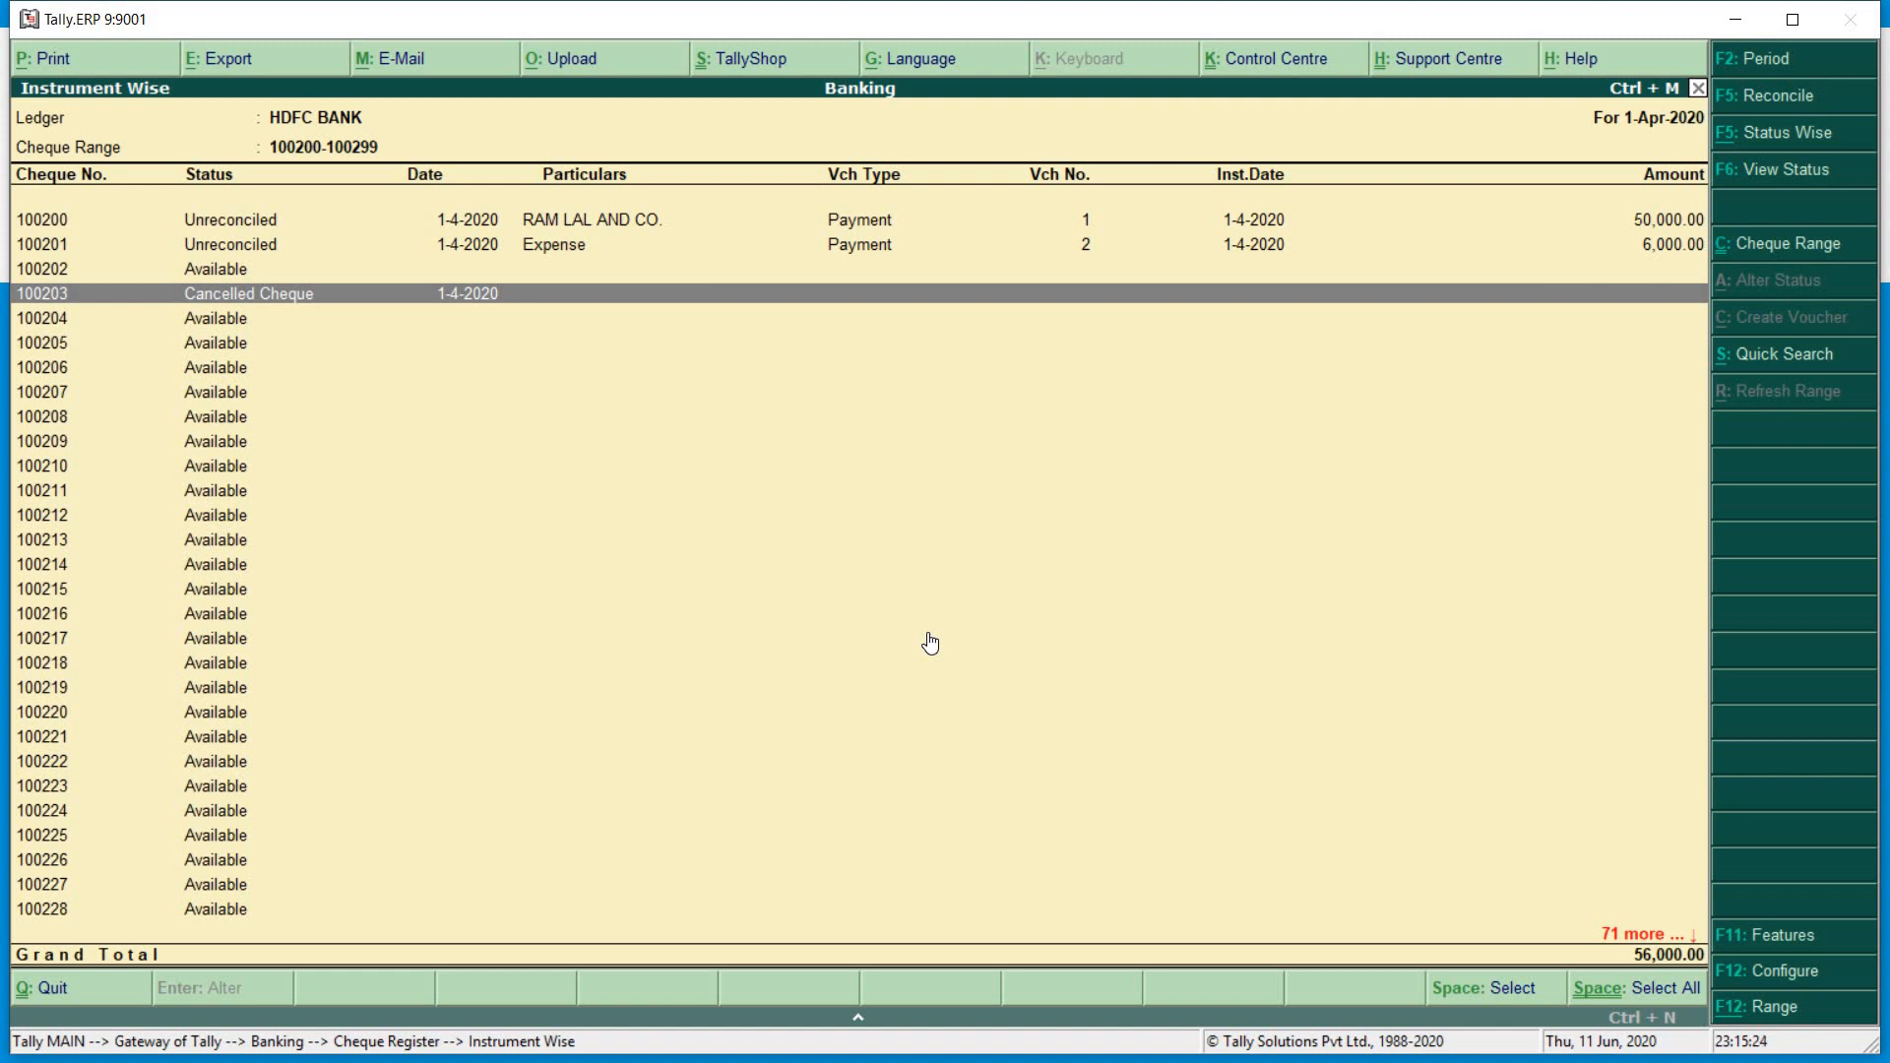
key("Down")
key("Down")
key("Down")
key("Up")
key("Up")
key("Down")
key("Down")
key("Down")
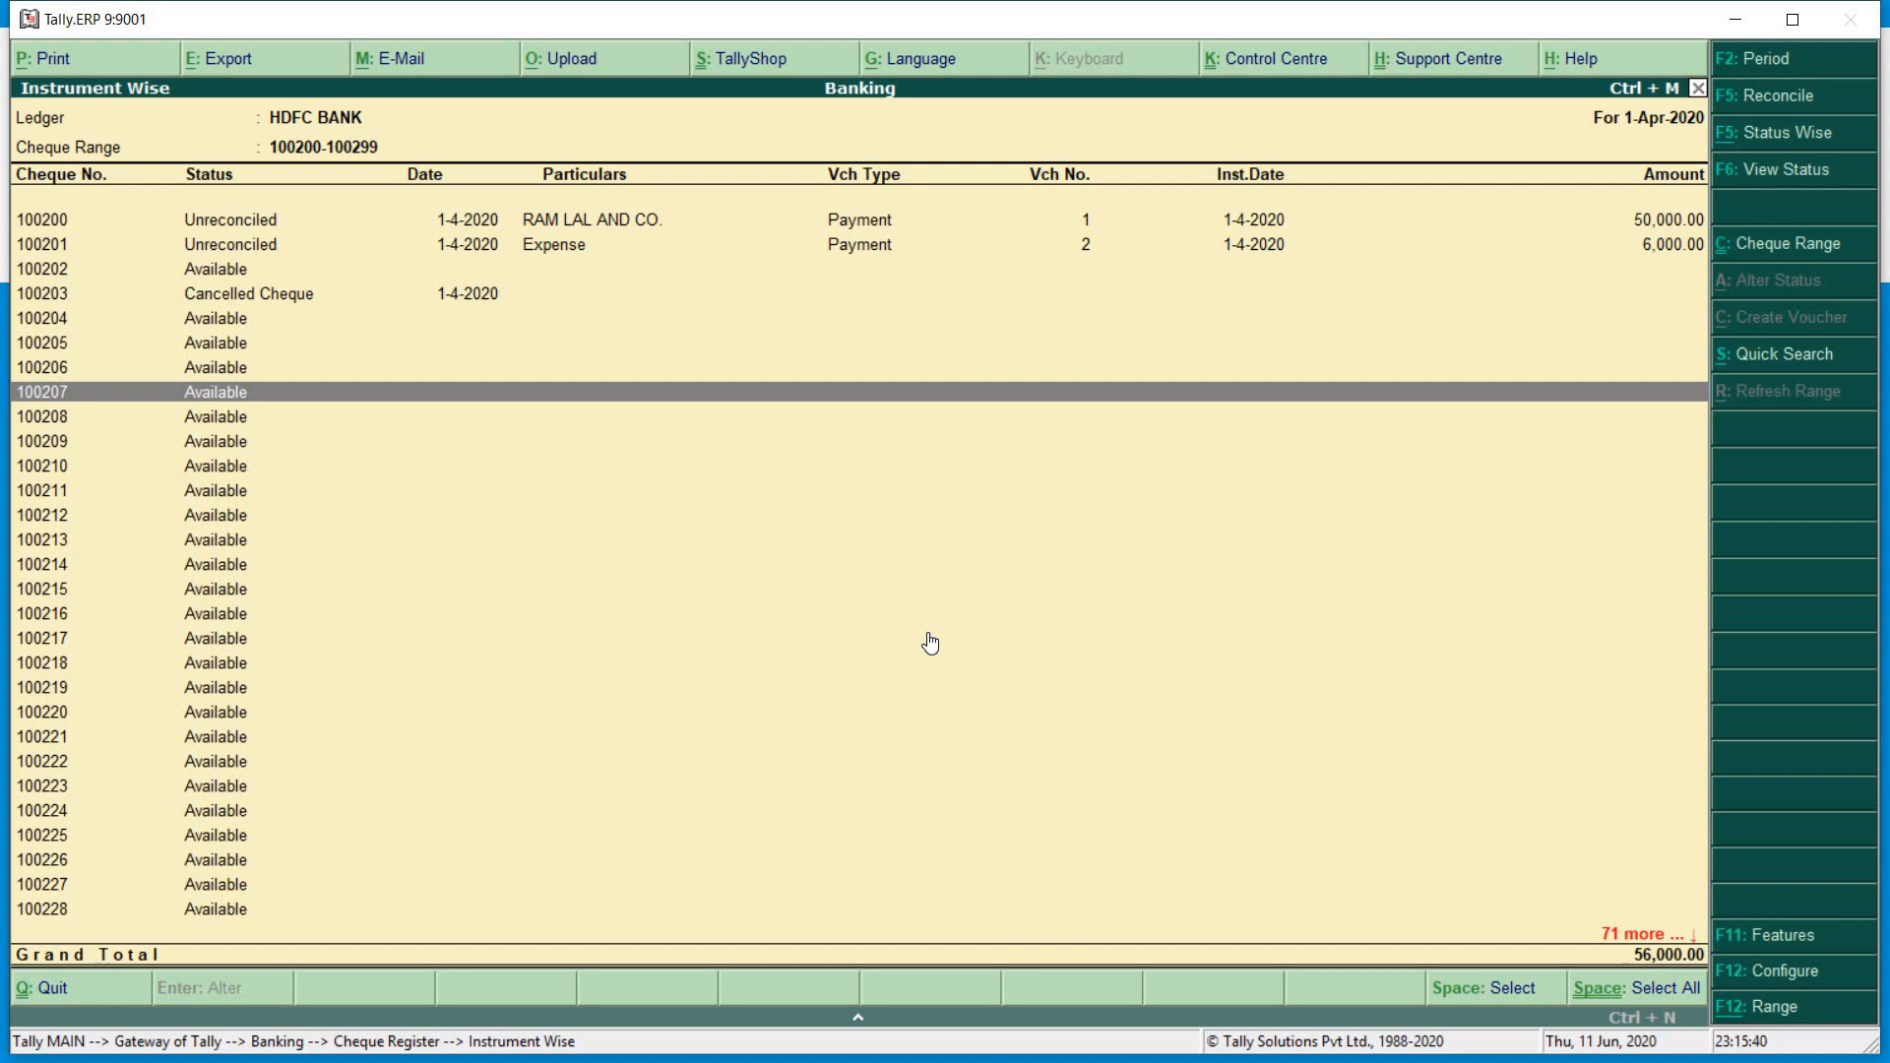
key("Up")
key("Up")
key("Up")
key("Up")
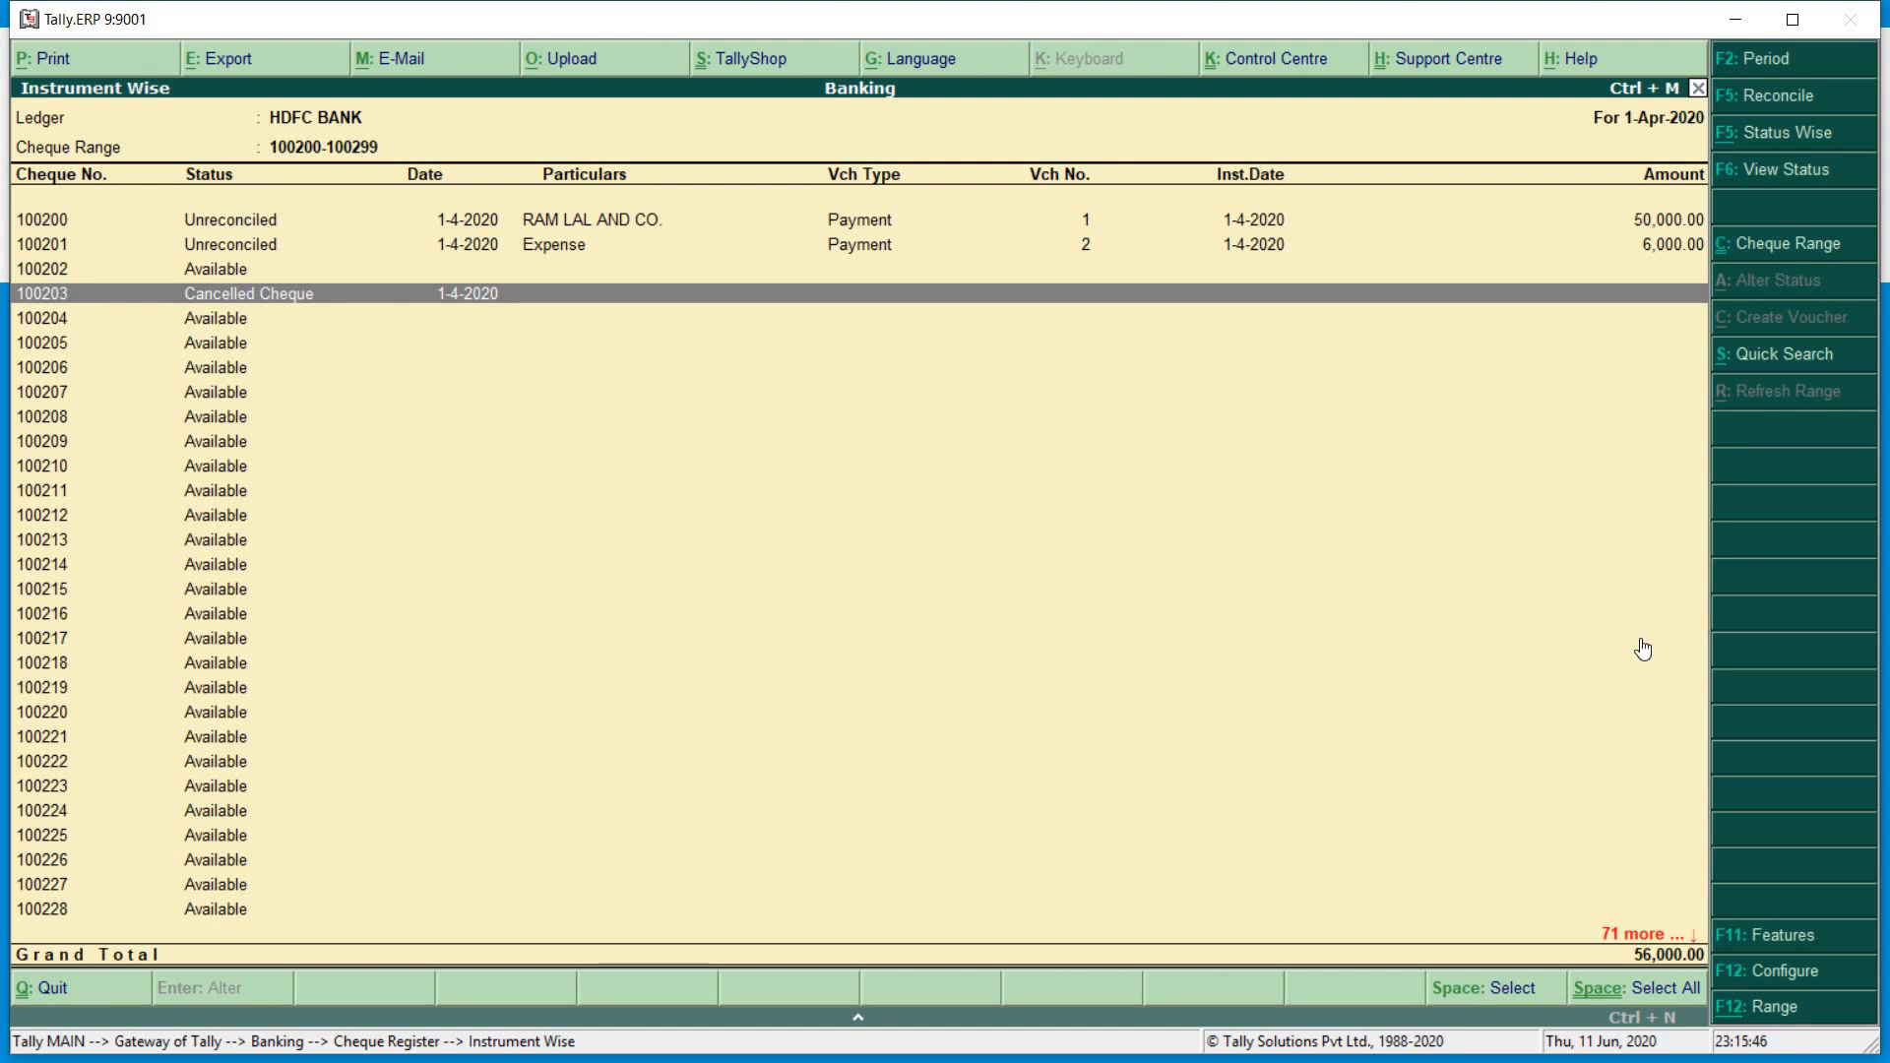
- Find the cancelled cheque 100203 with a Quick Search for "CH" and open its record
left_click(1759, 356)
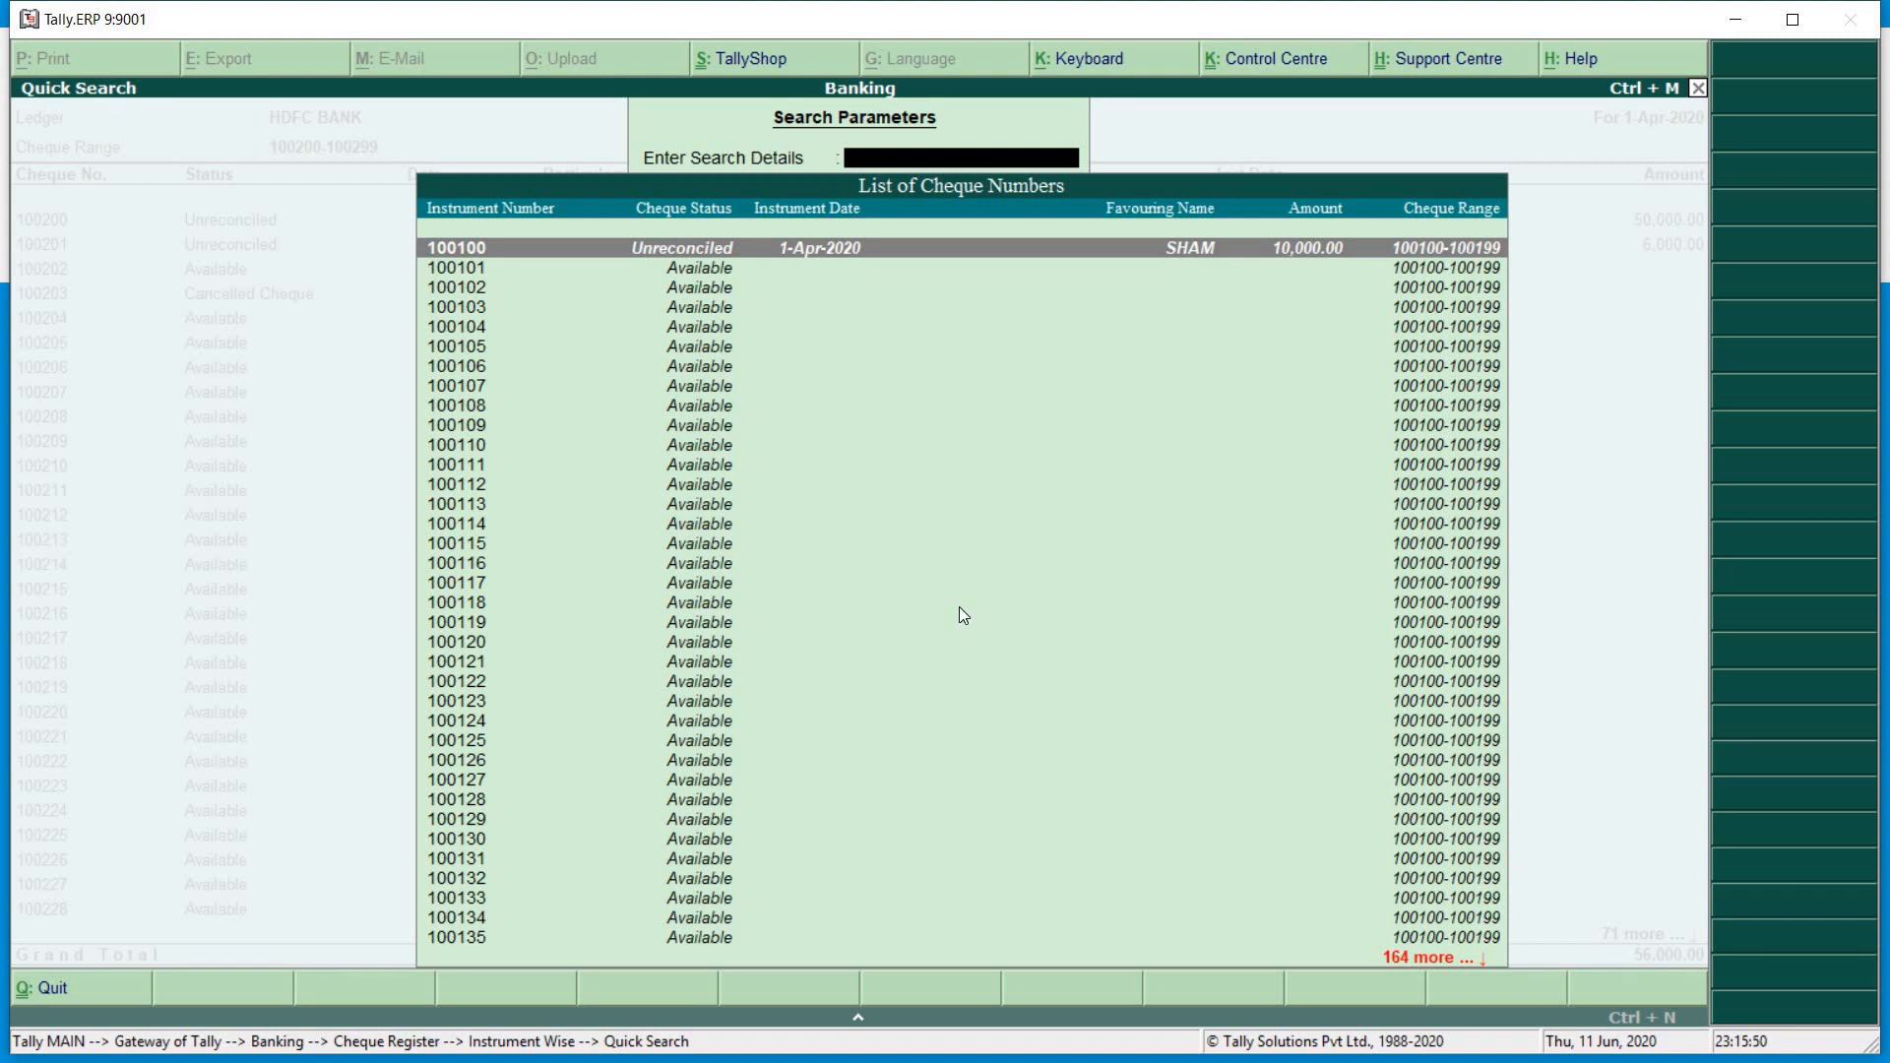
type("CH")
key("Return")
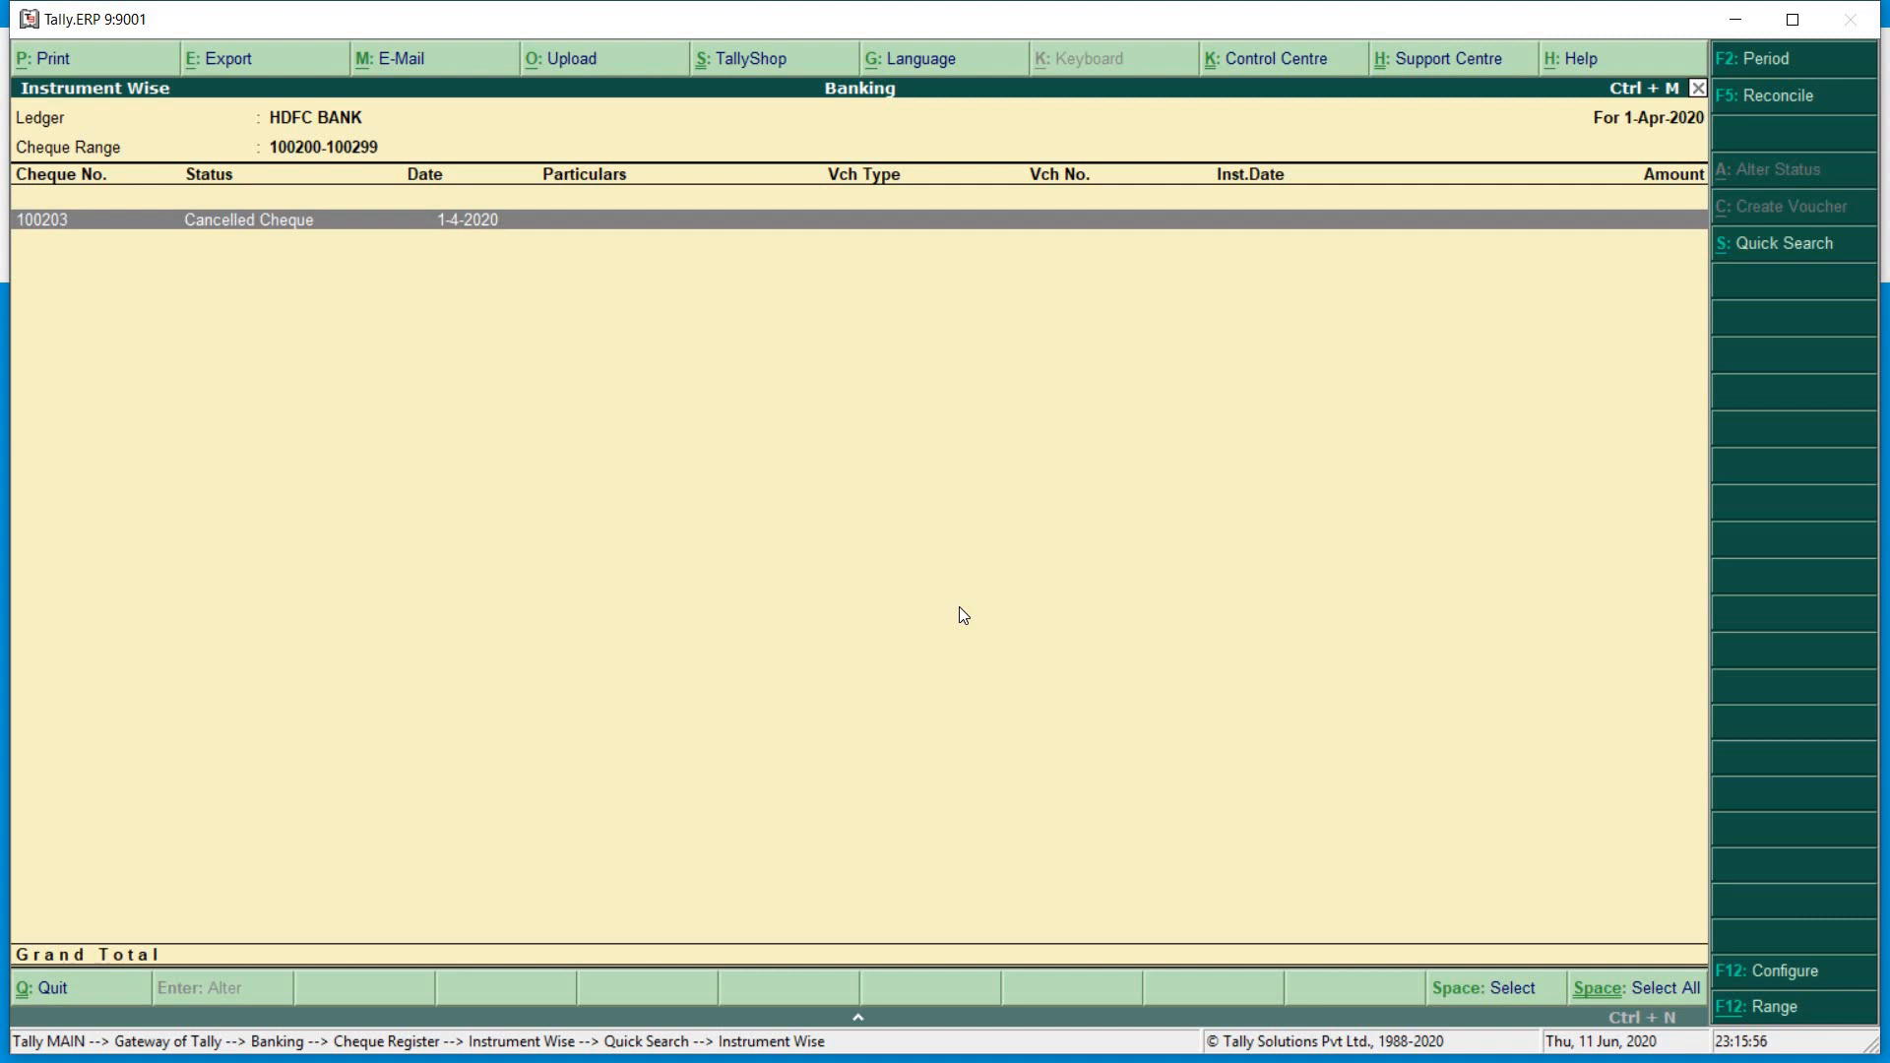
- Alter the status of cancelled cheque 100203 to make it reusable, and return to the full cheque range
key("space")
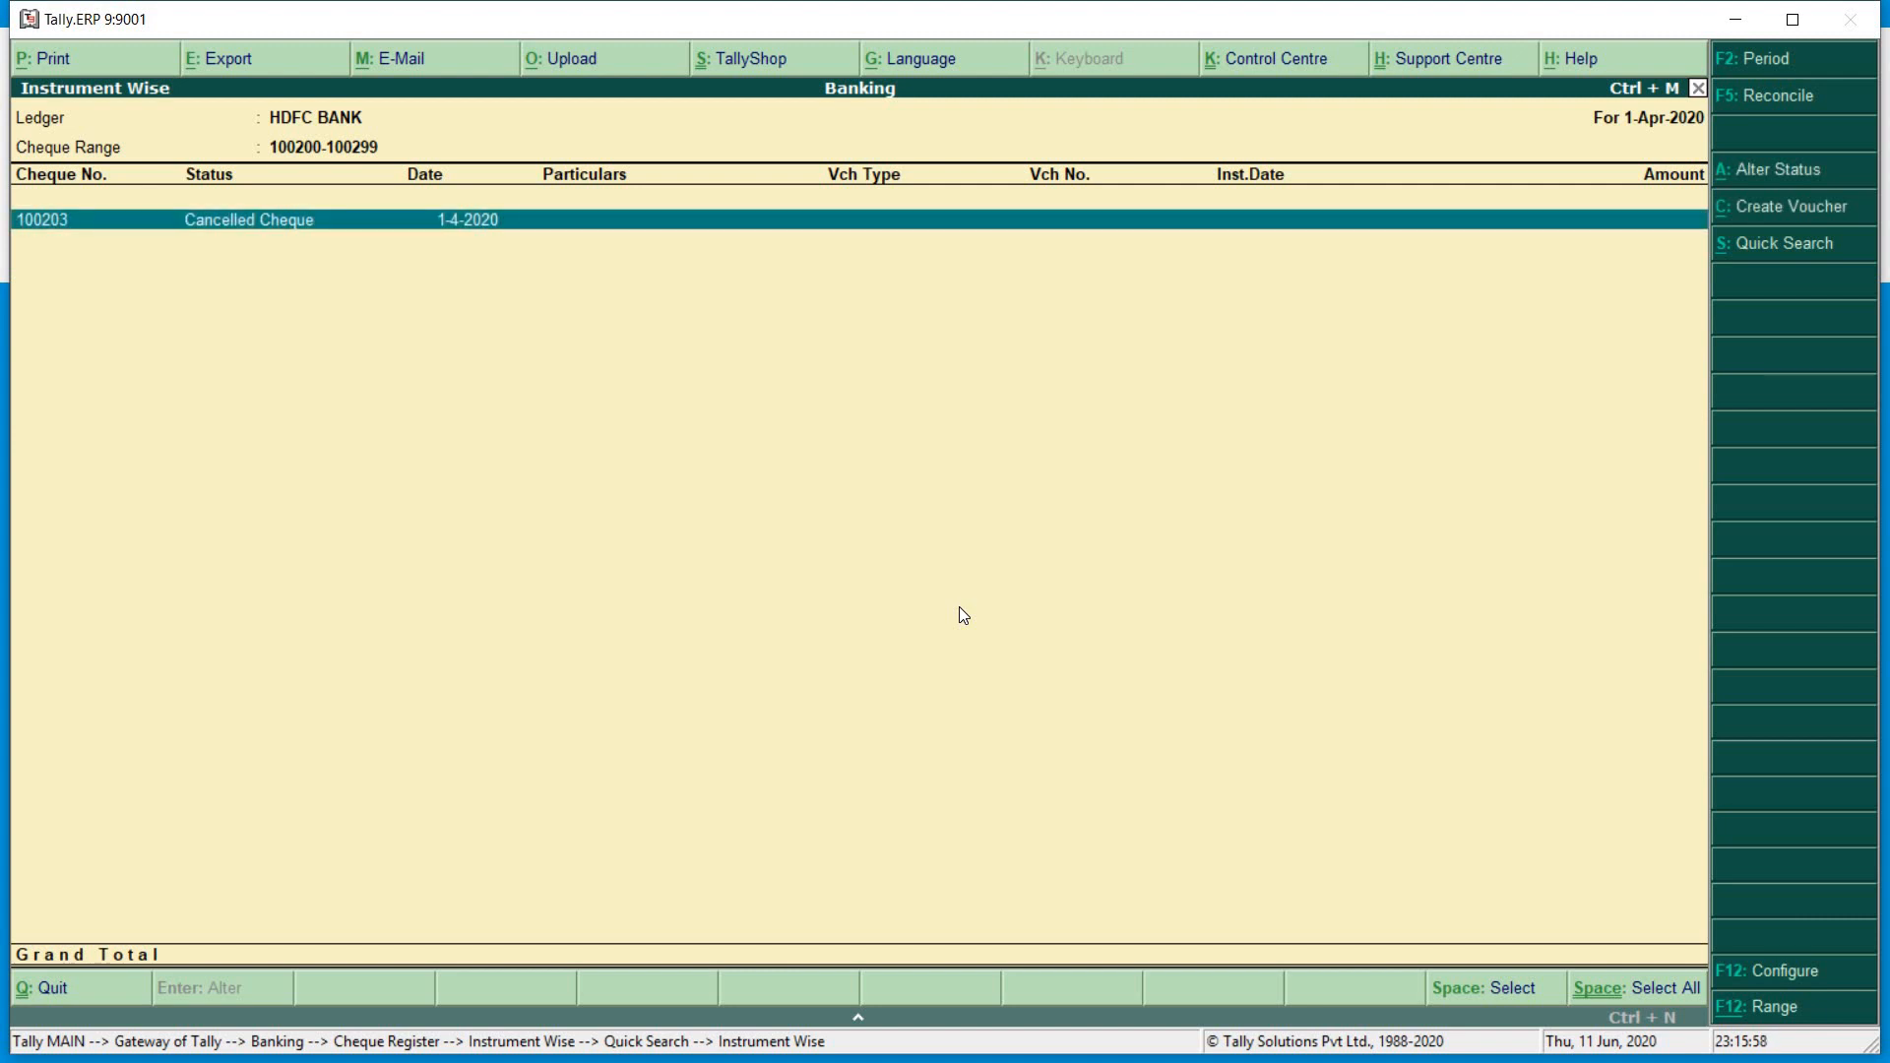
left_click(1762, 175)
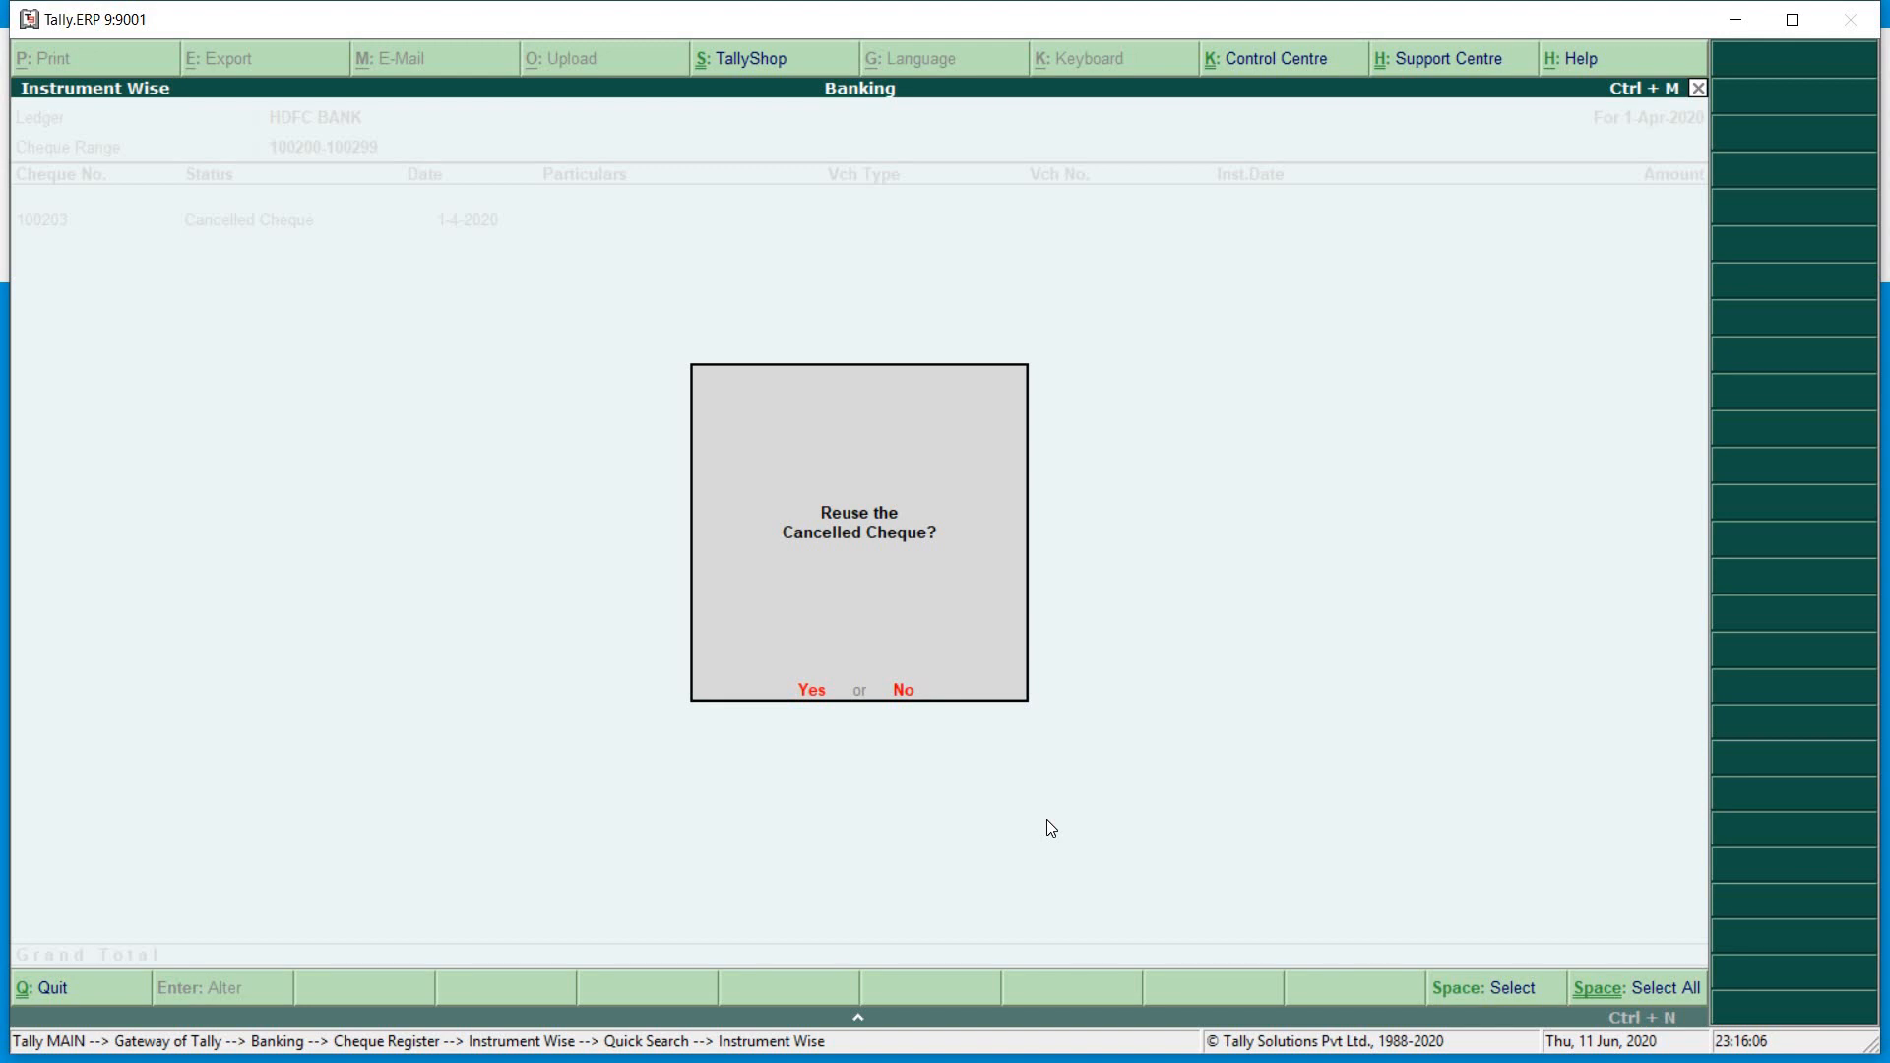
key("y")
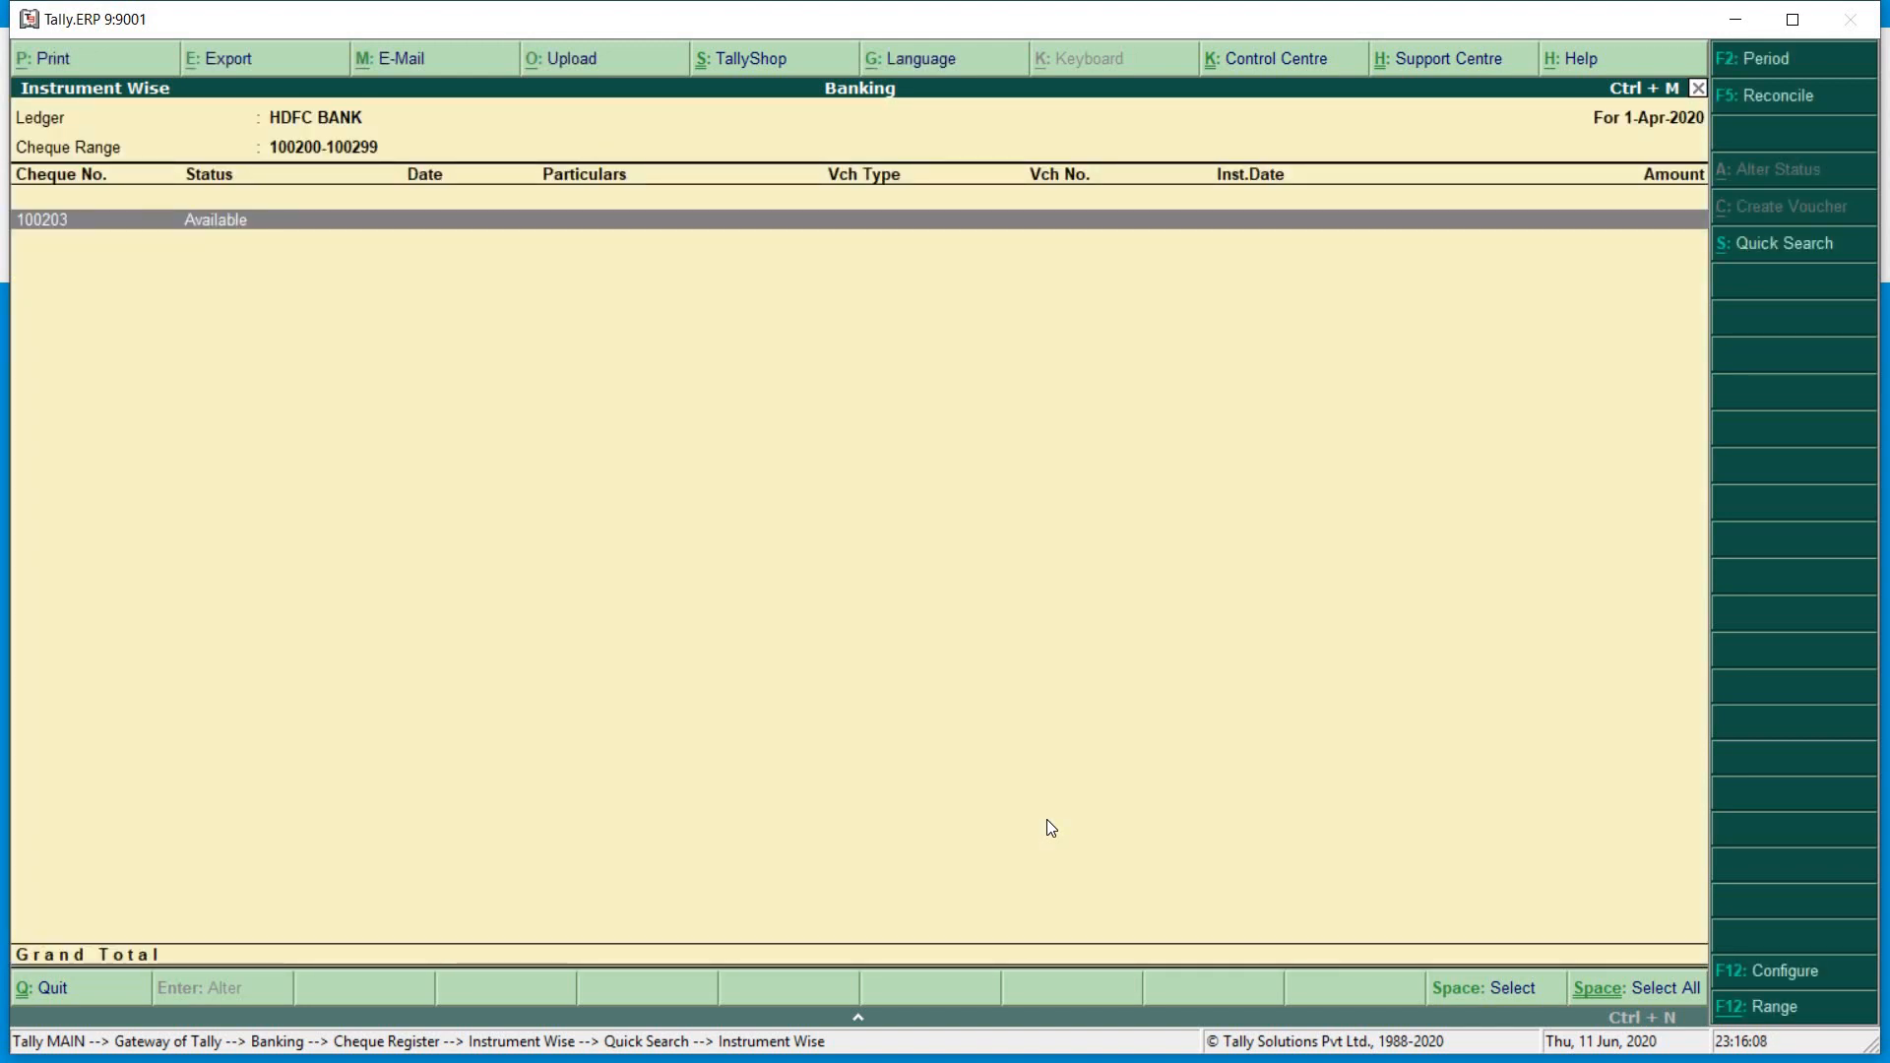
key("Escape")
key("Down")
key("Up")
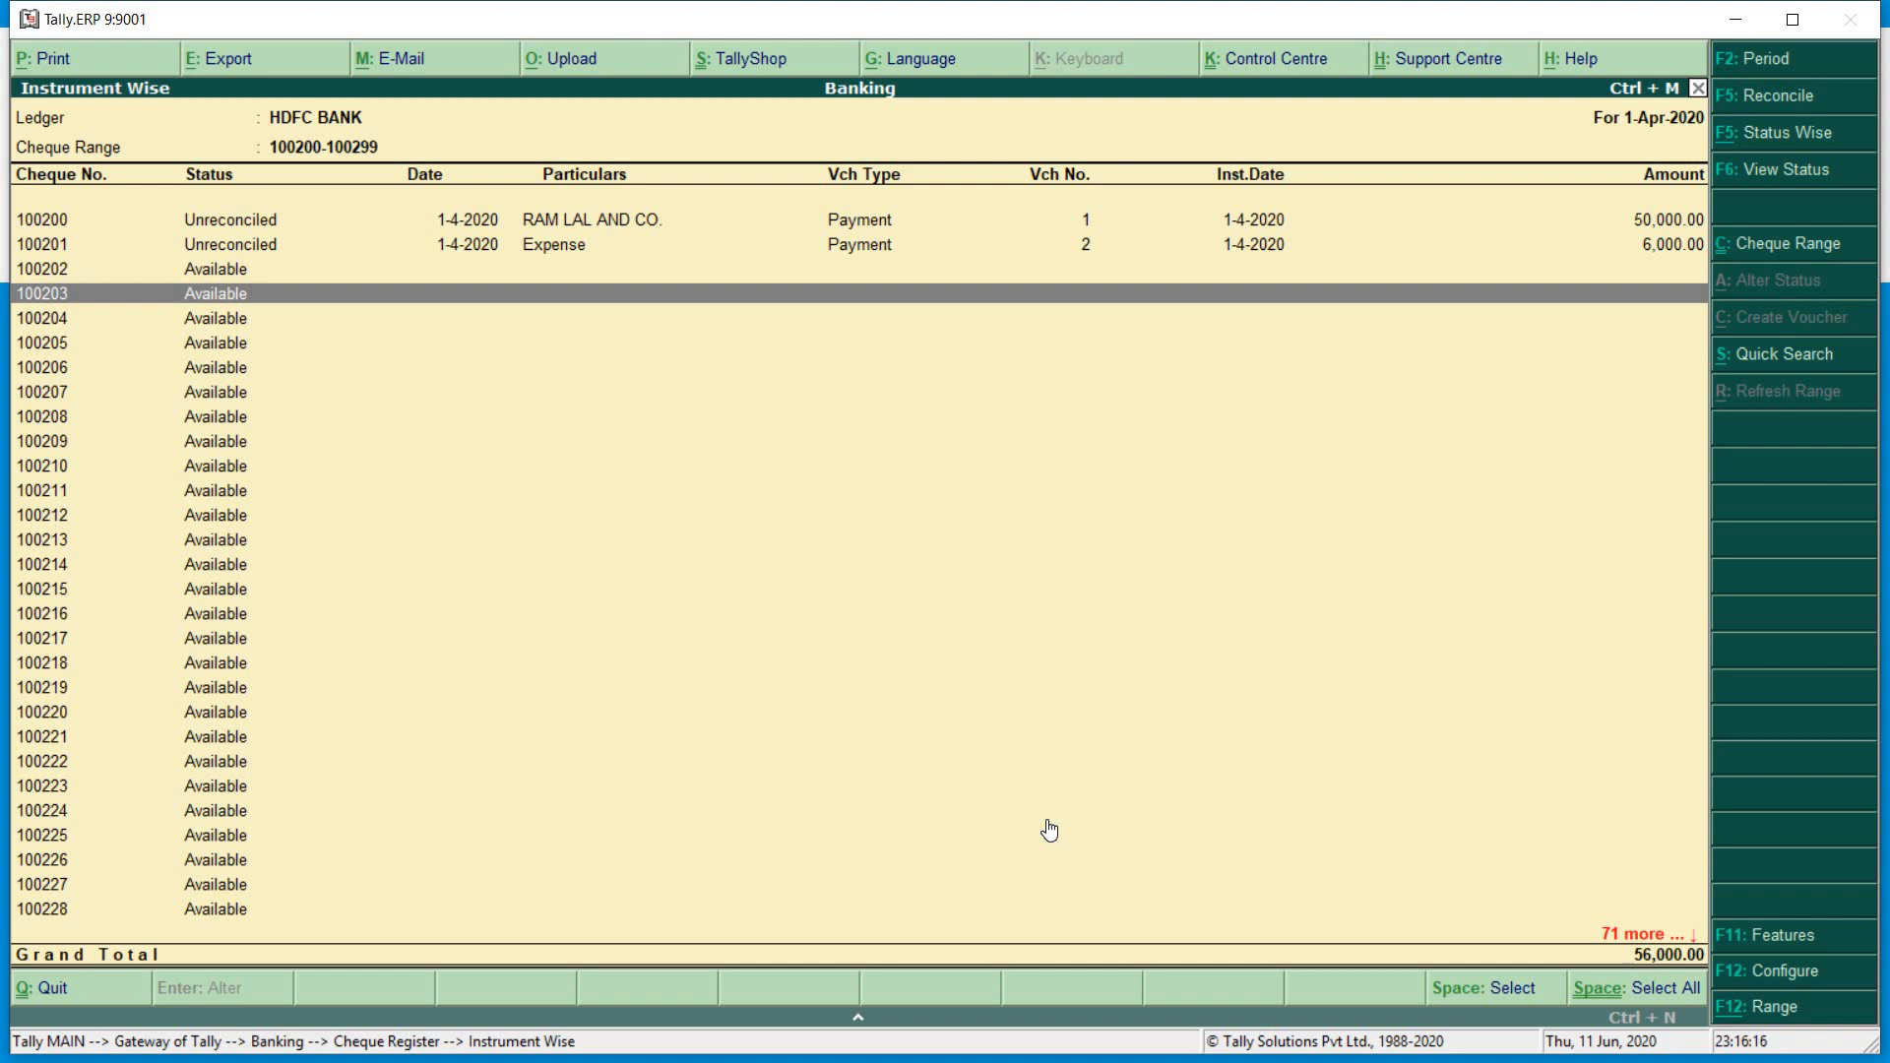
key("Down")
key("Up")
key("Down")
key("Up")
key("Up")
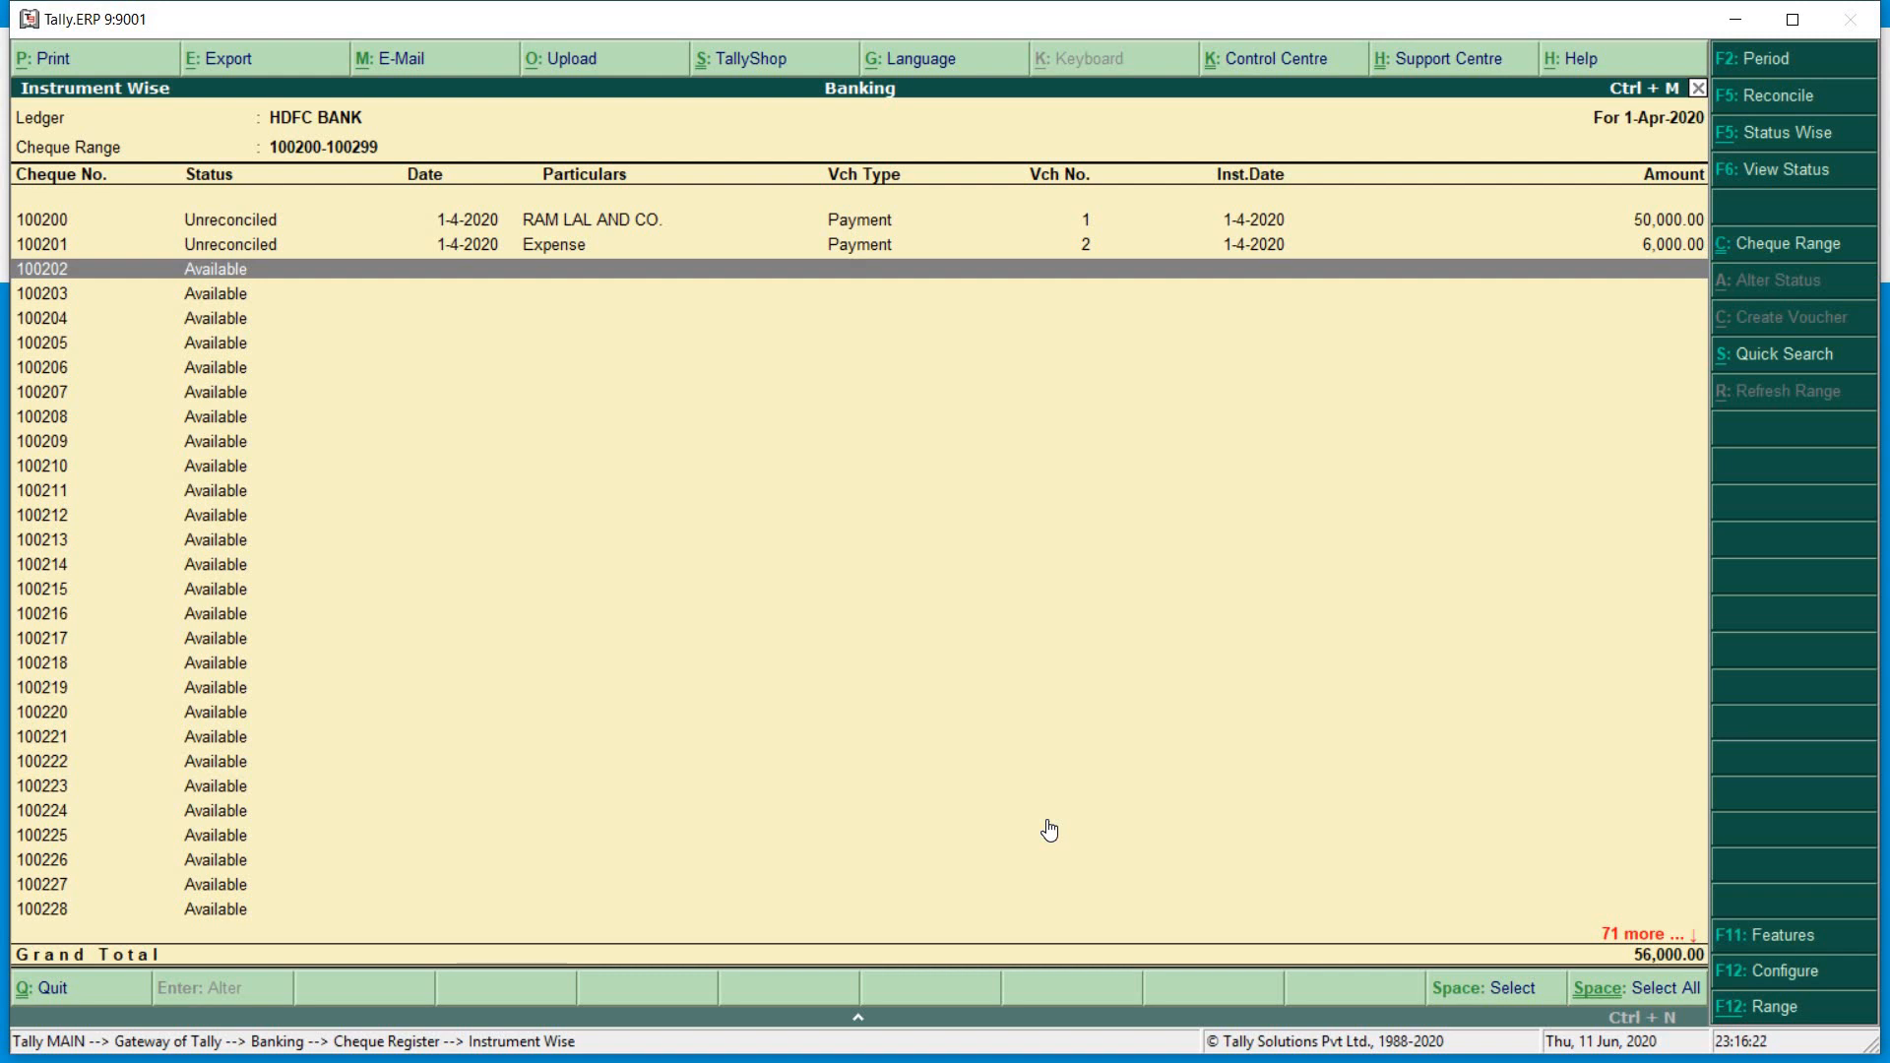
key("Down")
key("Up")
key("Down")
key("Up")
key("Down")
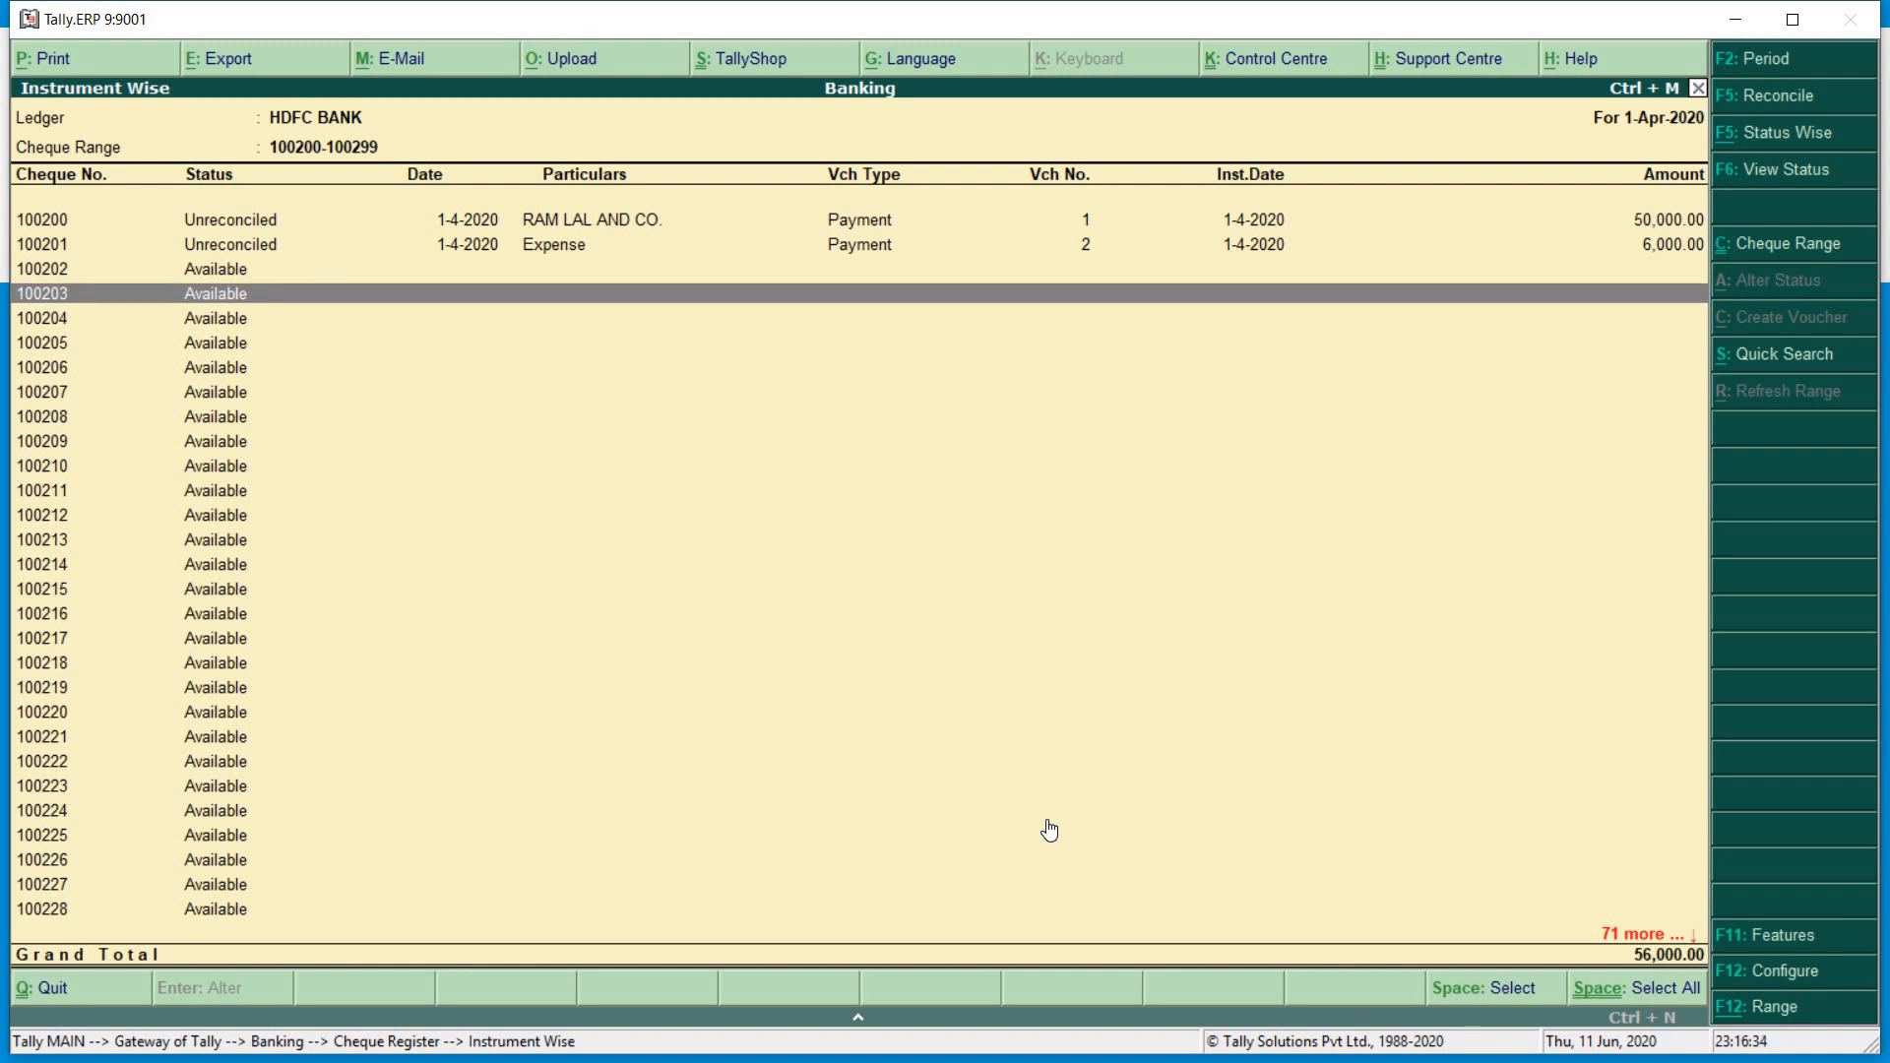
- Select cheque 100203 and try to alter its status to Blank Cheque
key("space")
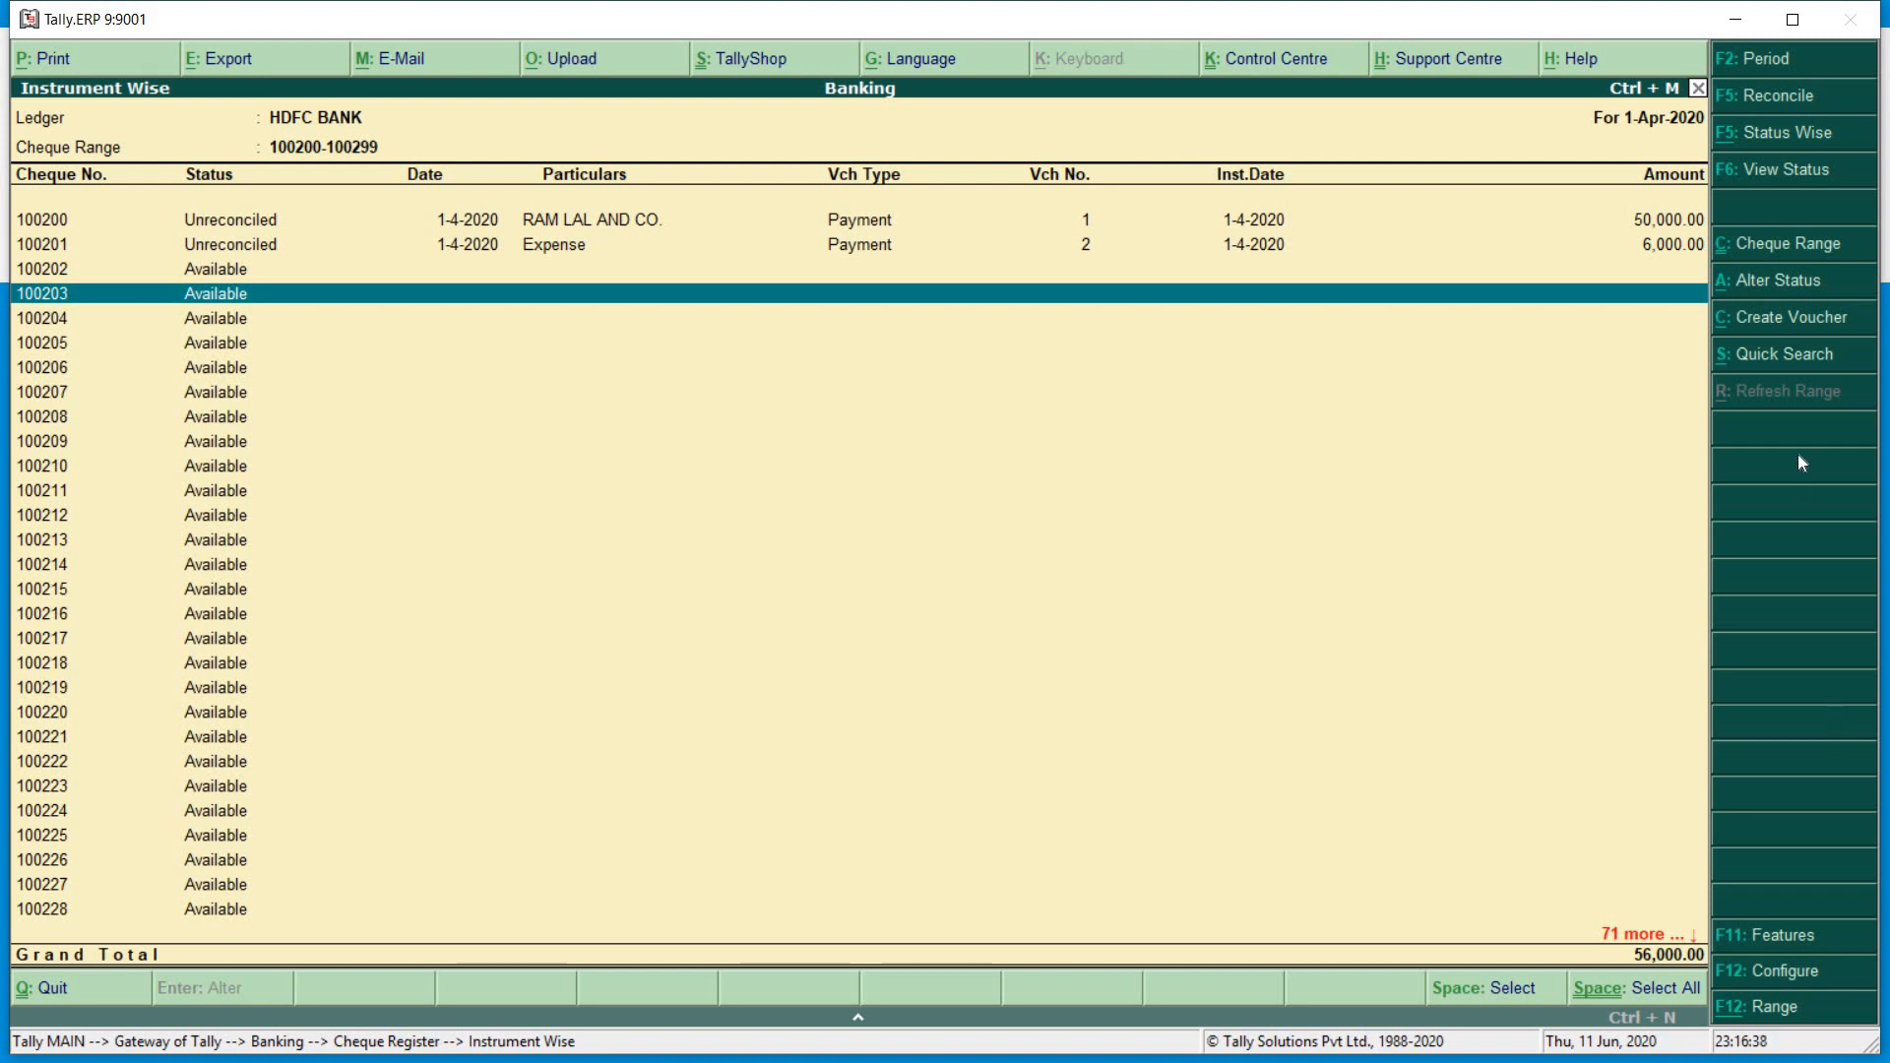
left_click(1752, 287)
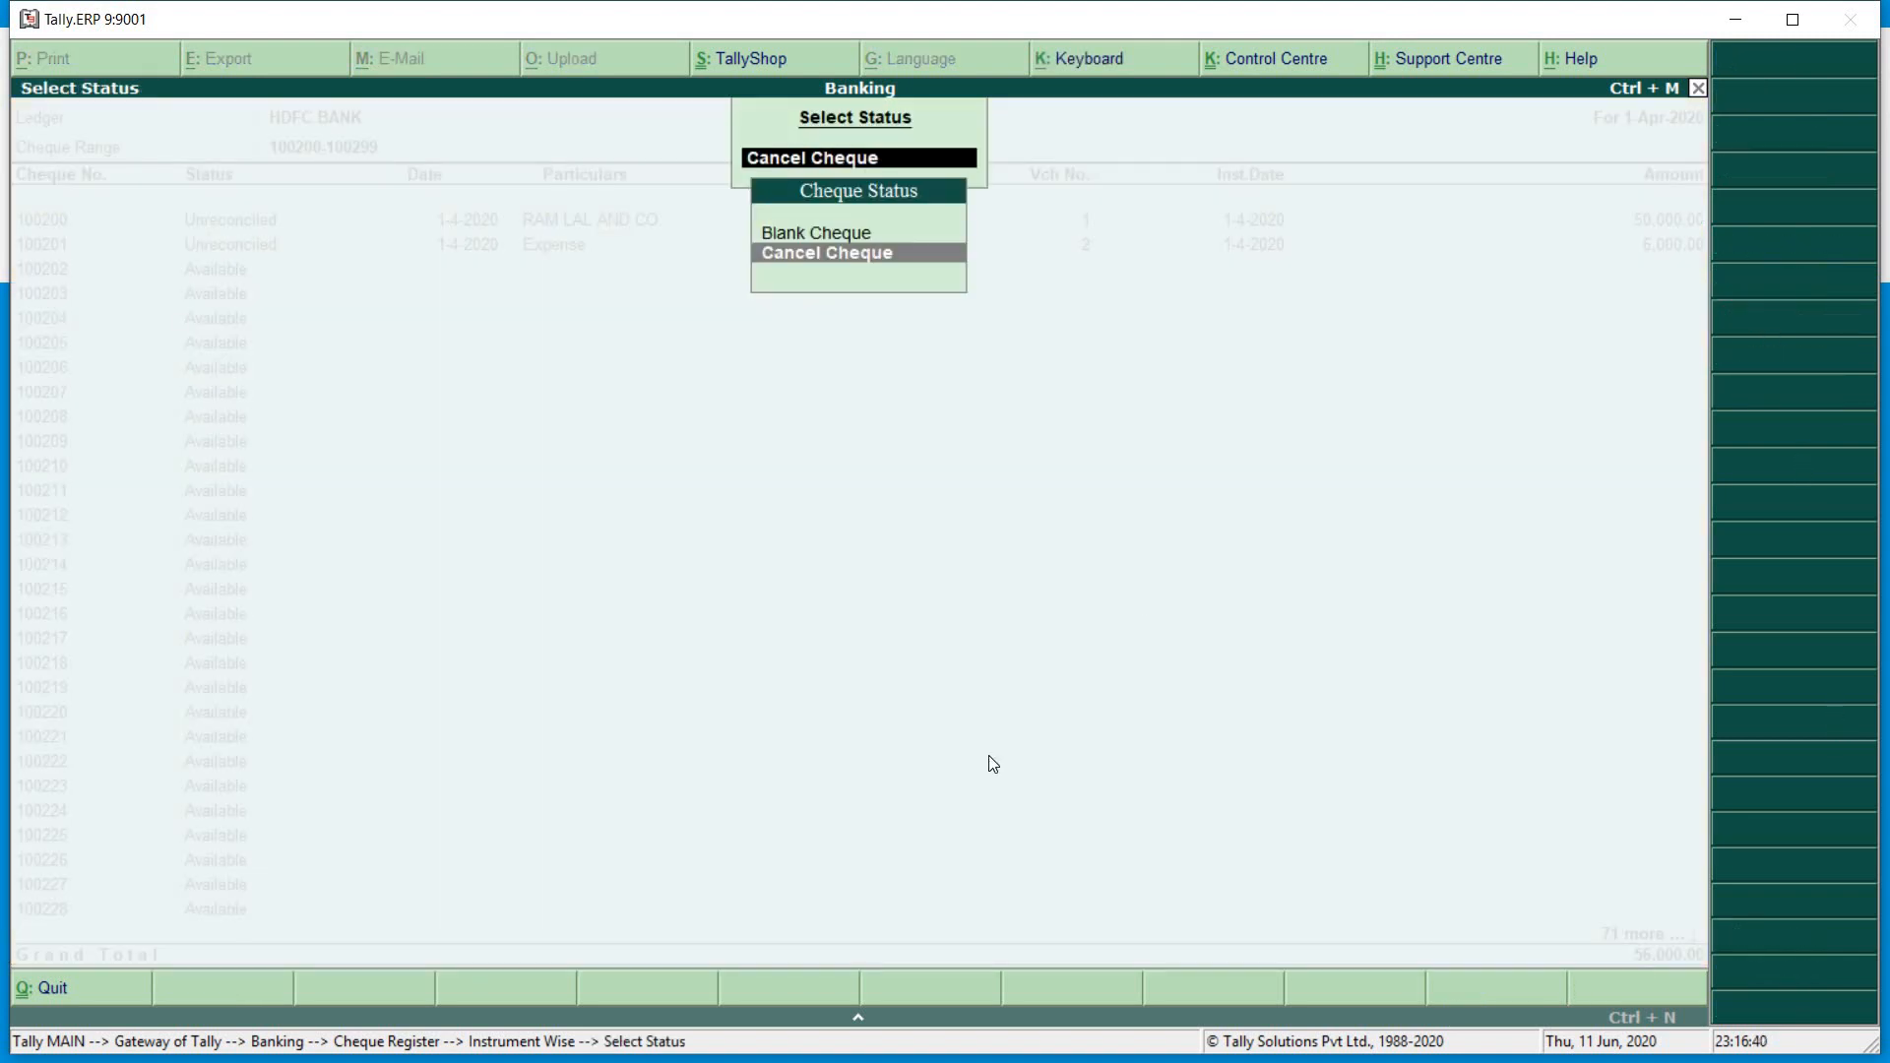
key("Up")
key("Return")
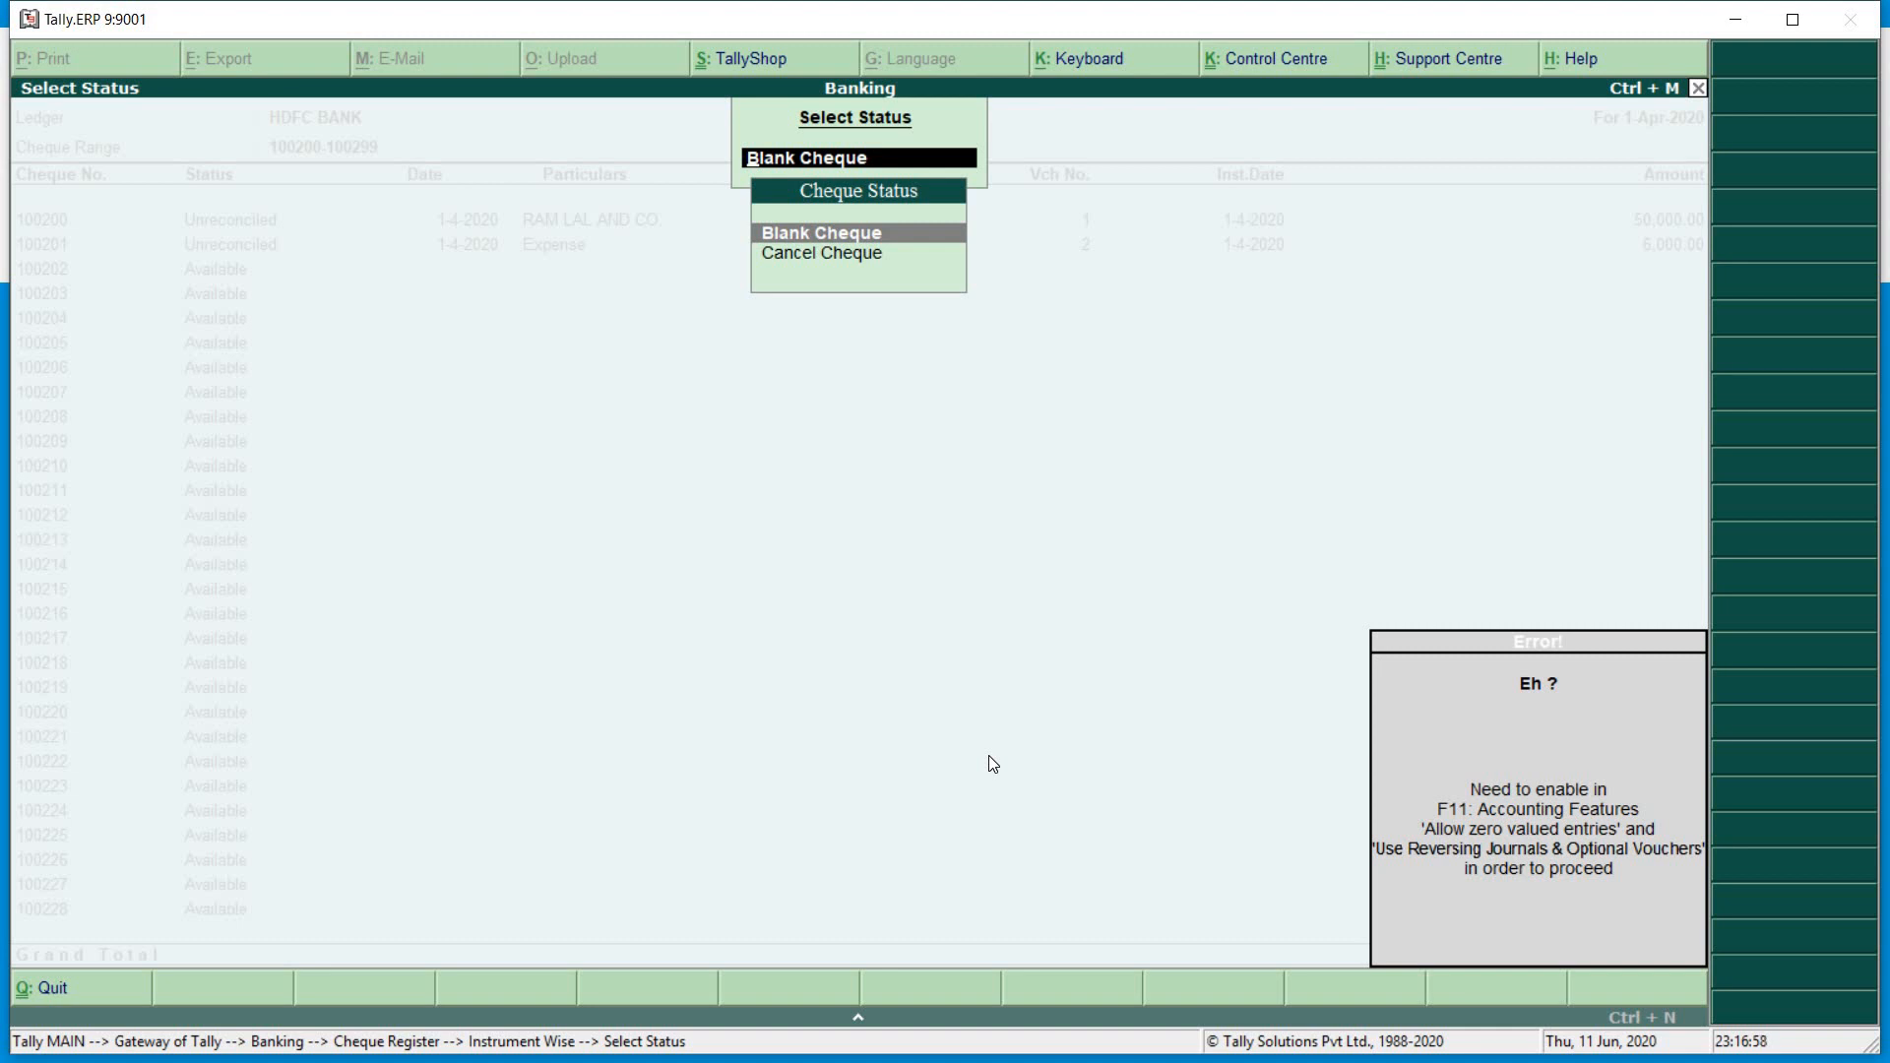
key("Escape")
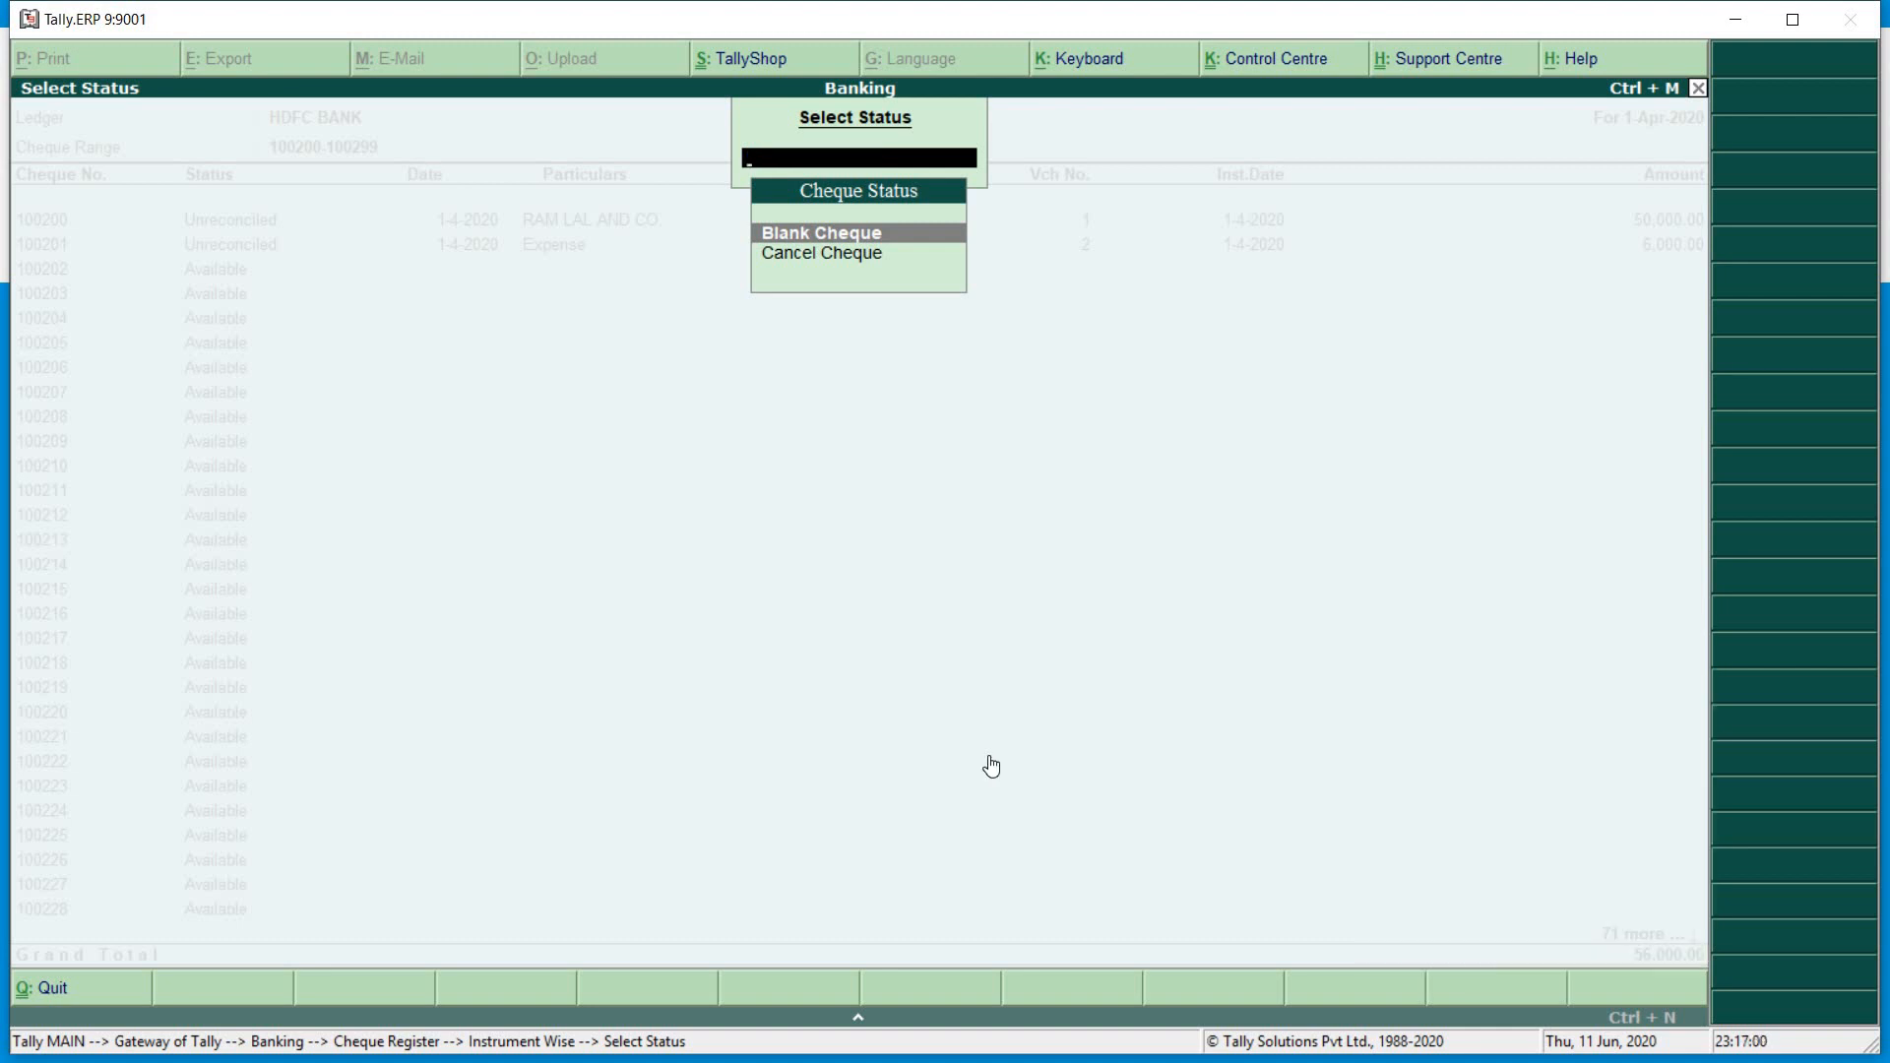
key("Escape")
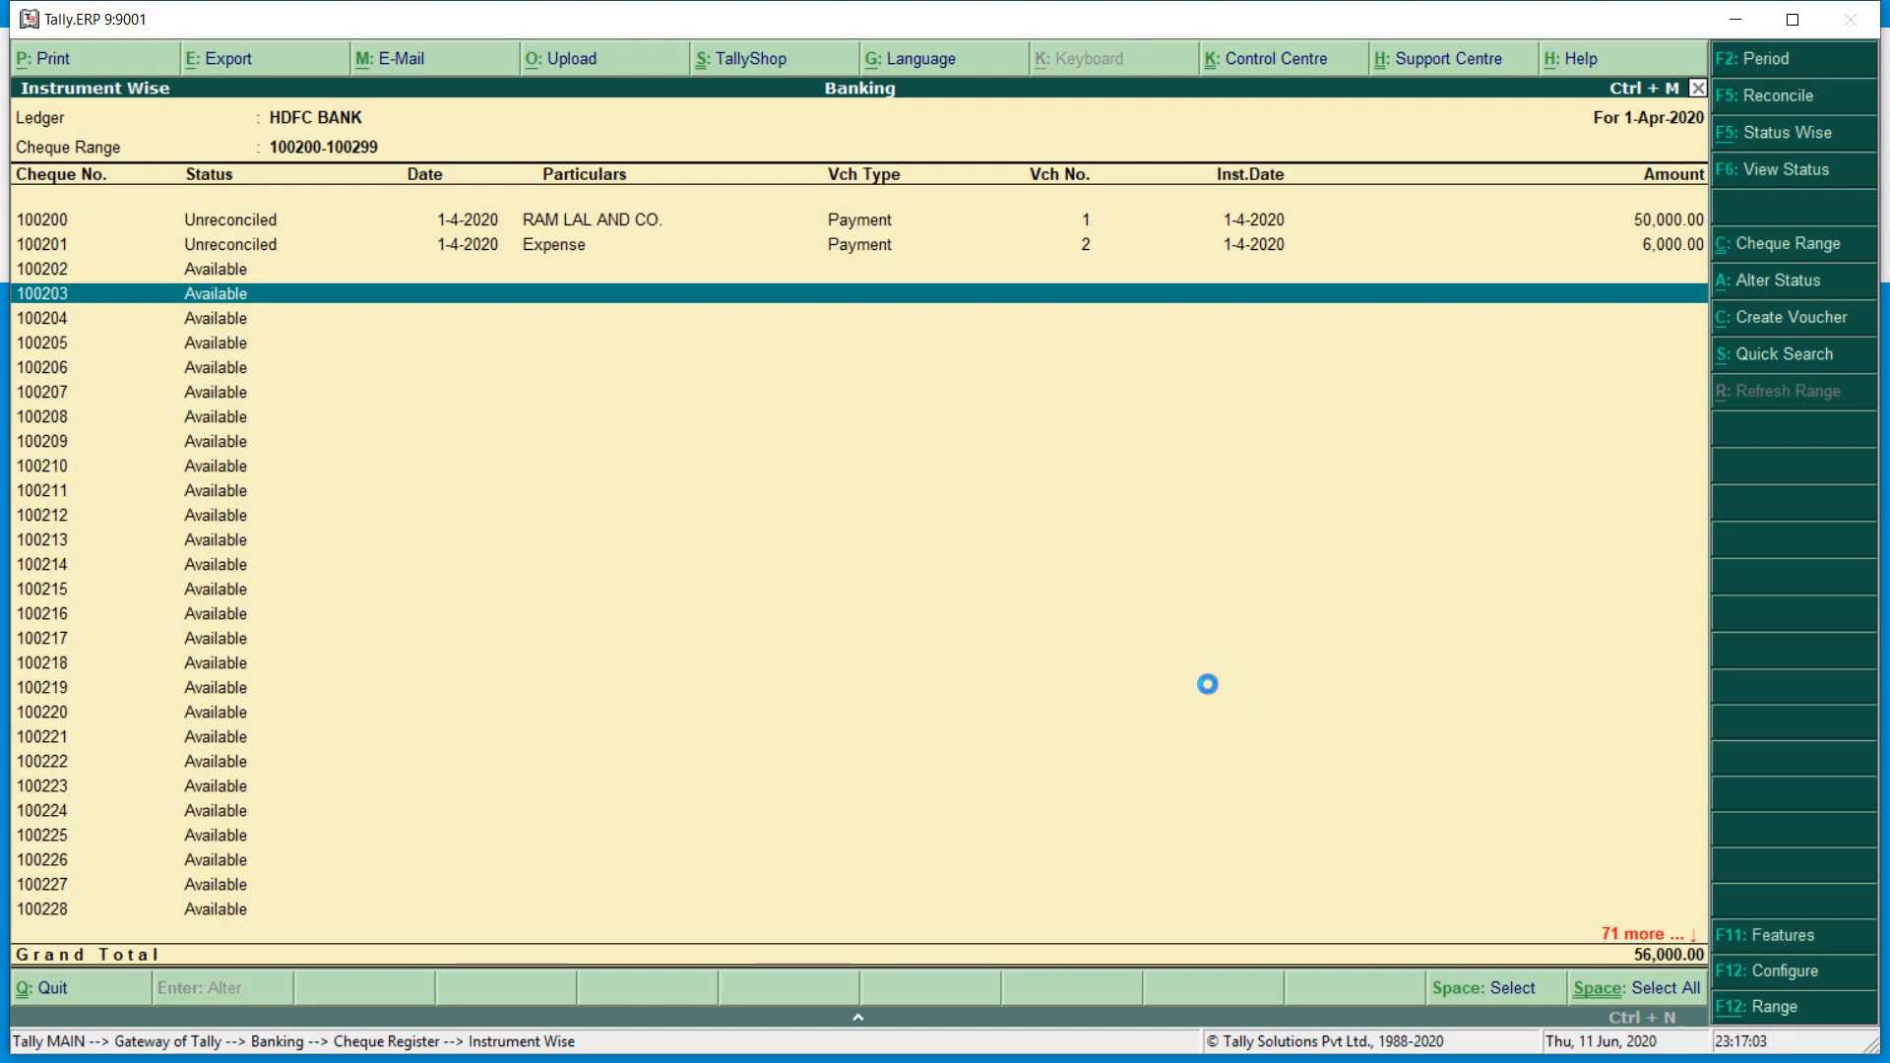
- Enable zero-valued transactions and the use of reversing journals and optional vouchers in the company's Accounting Features, and save them
key("F11")
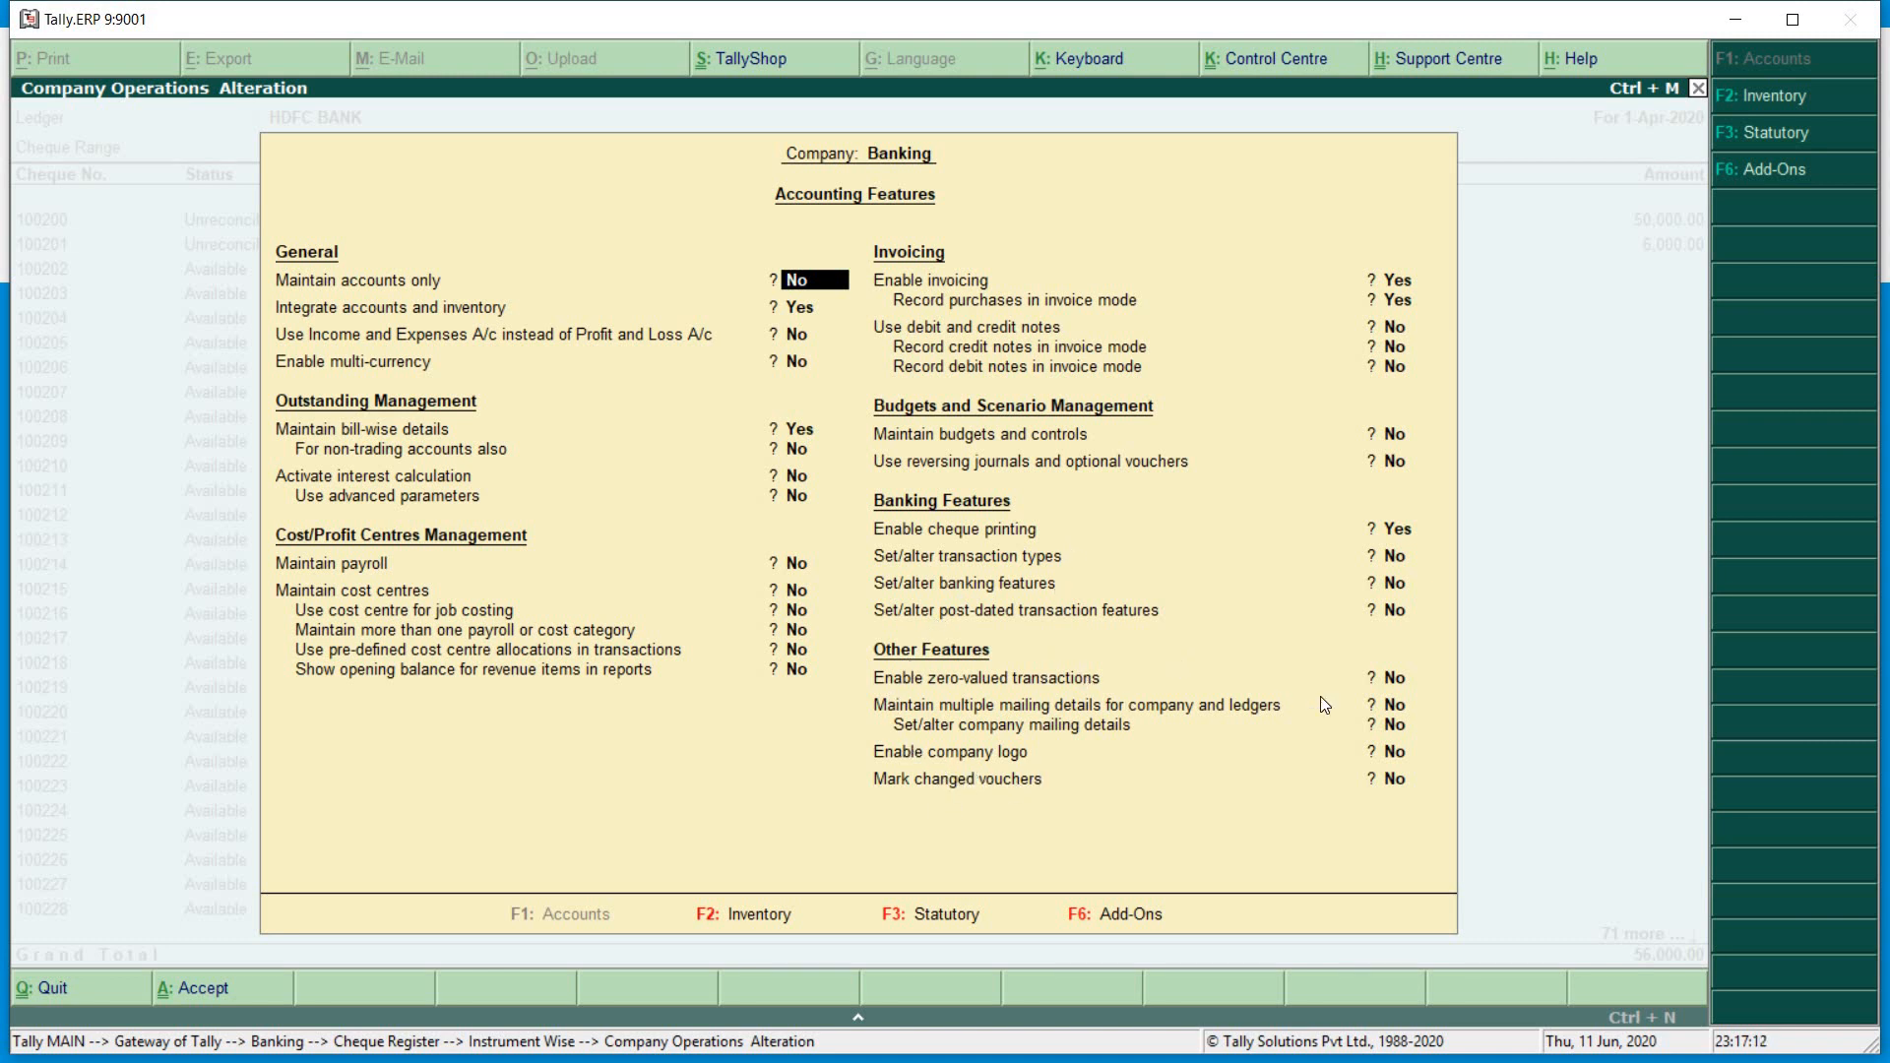
left_click(1396, 680)
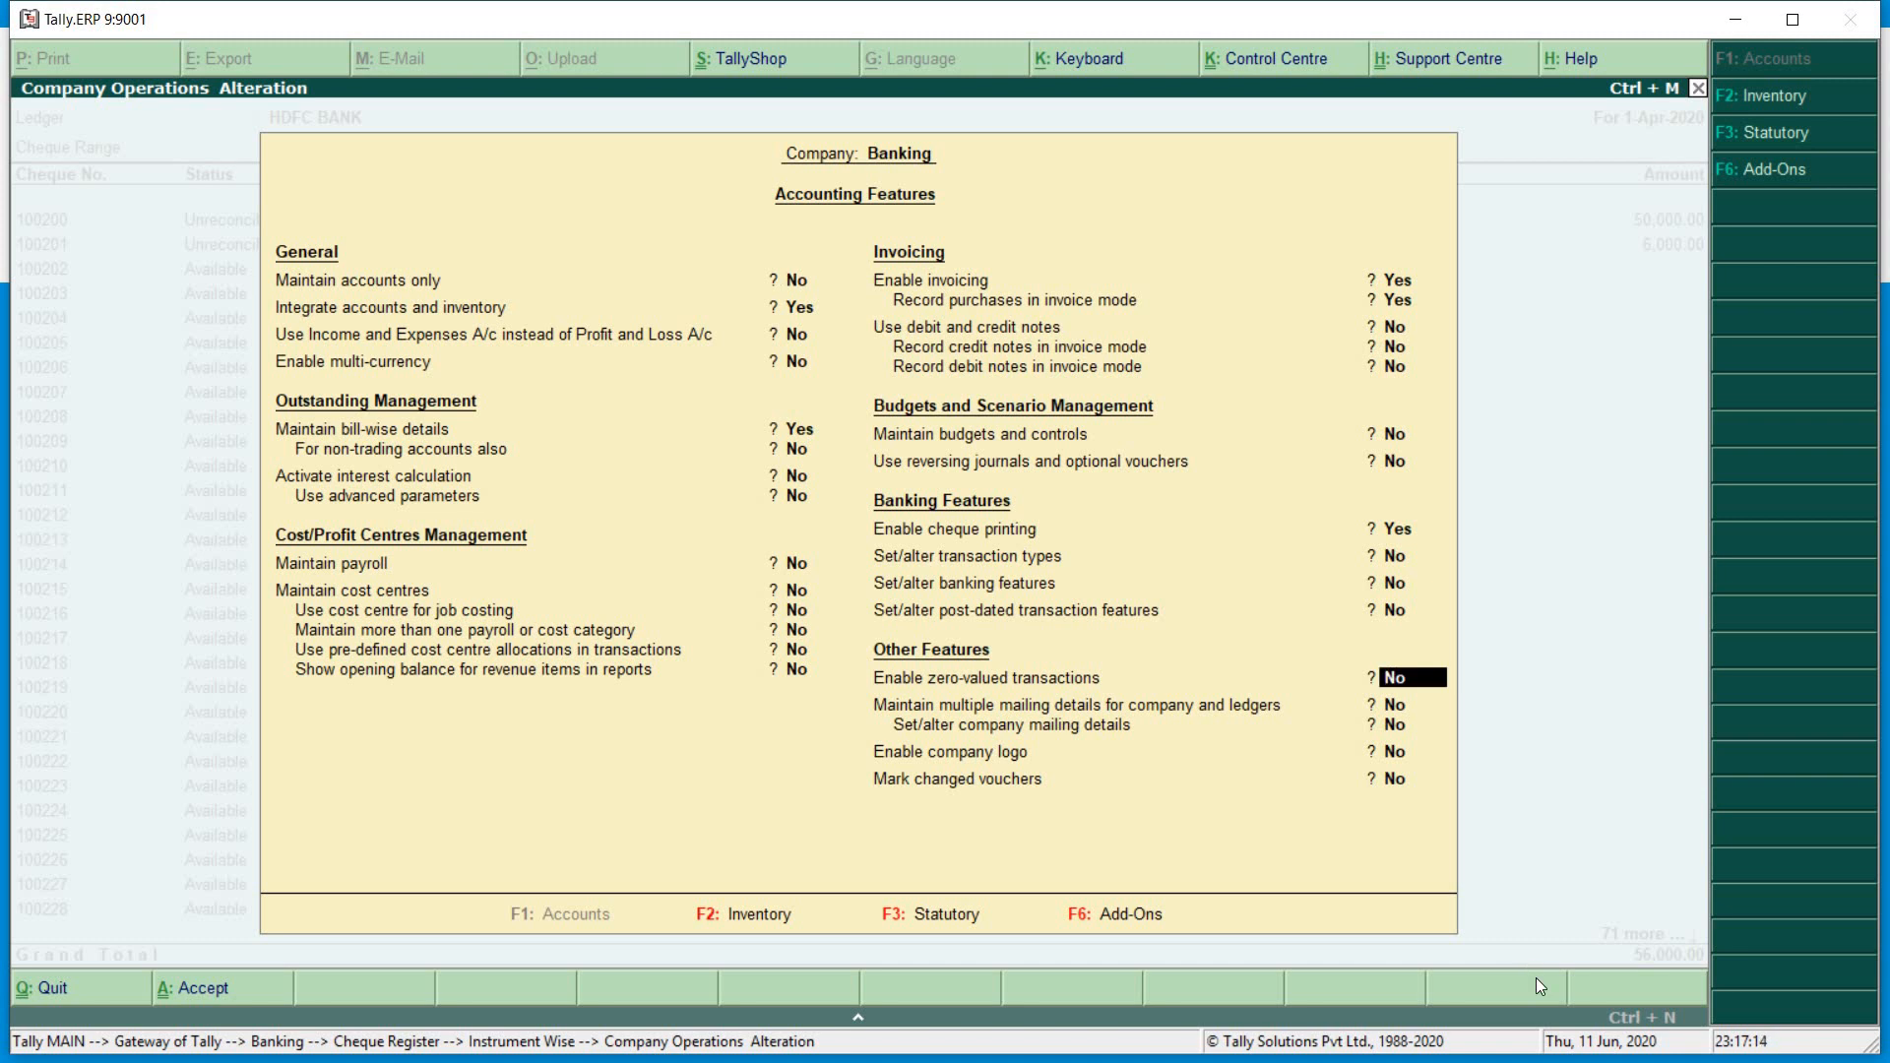
type("y")
key("Return")
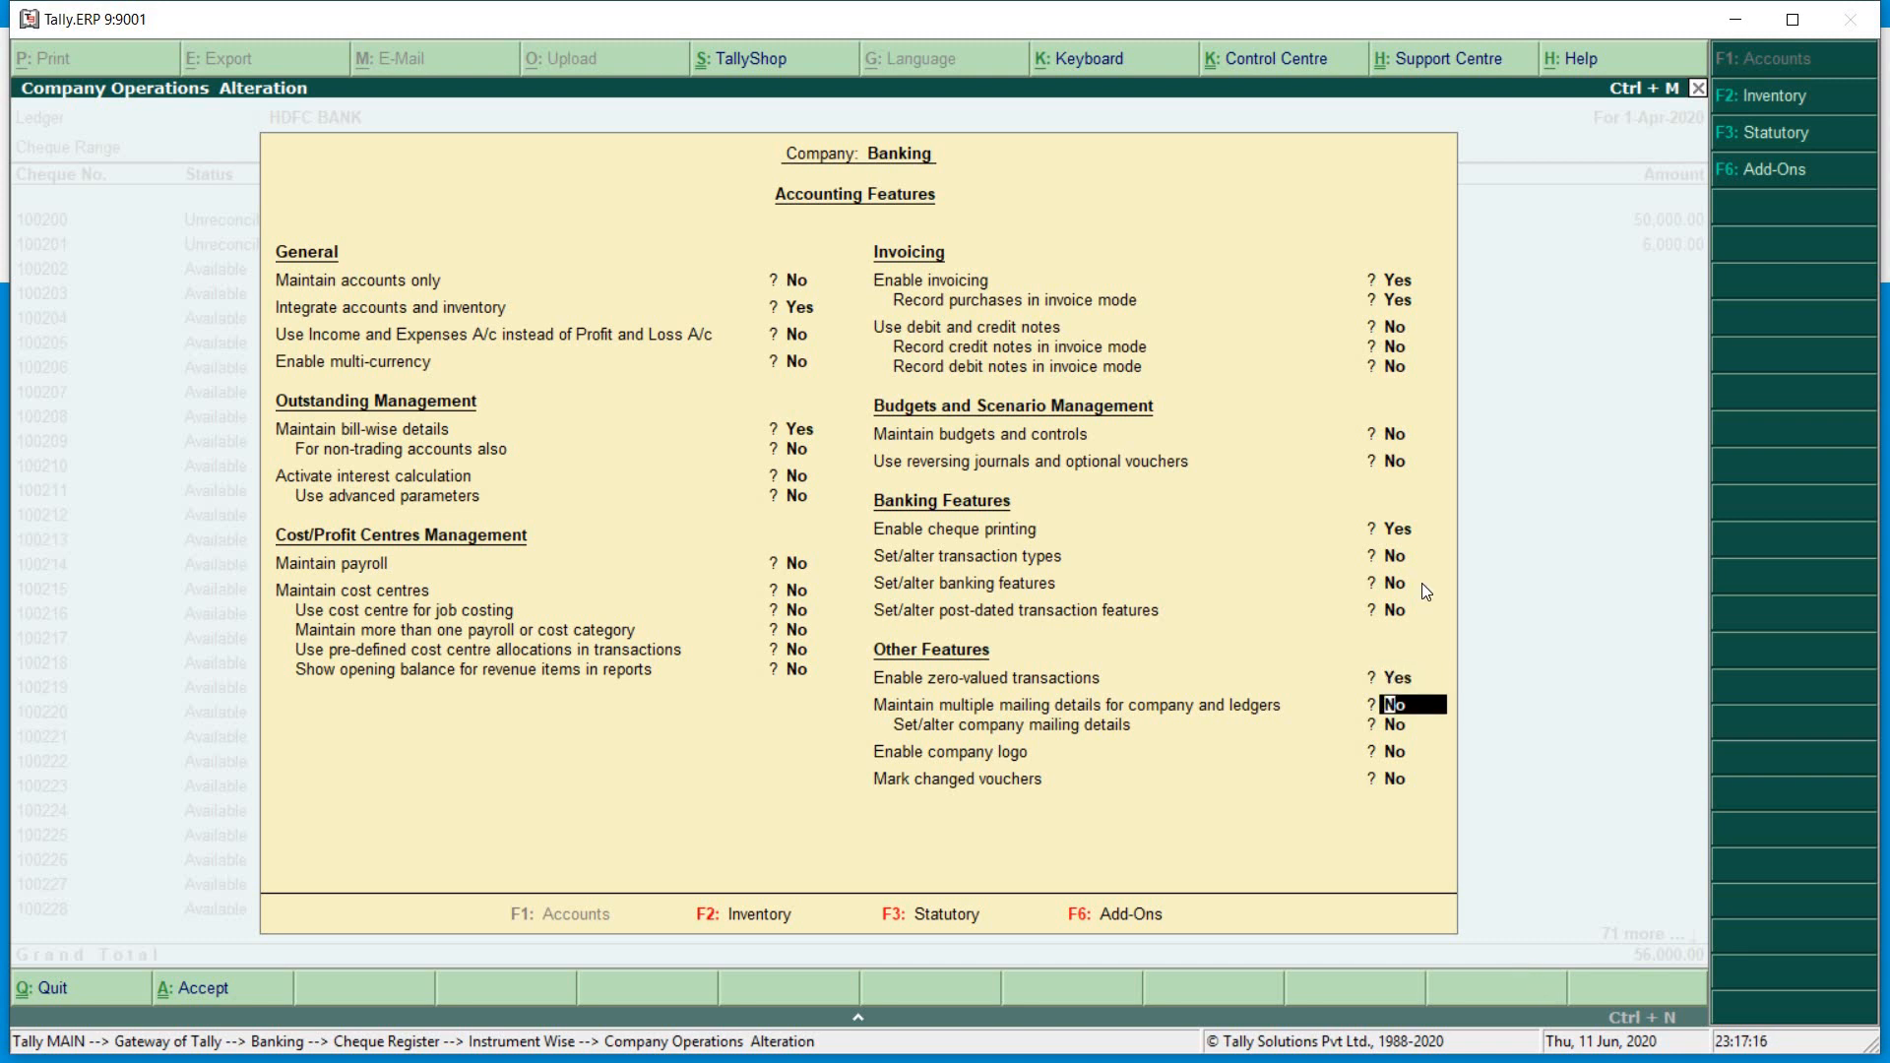
left_click(1390, 464)
type("y")
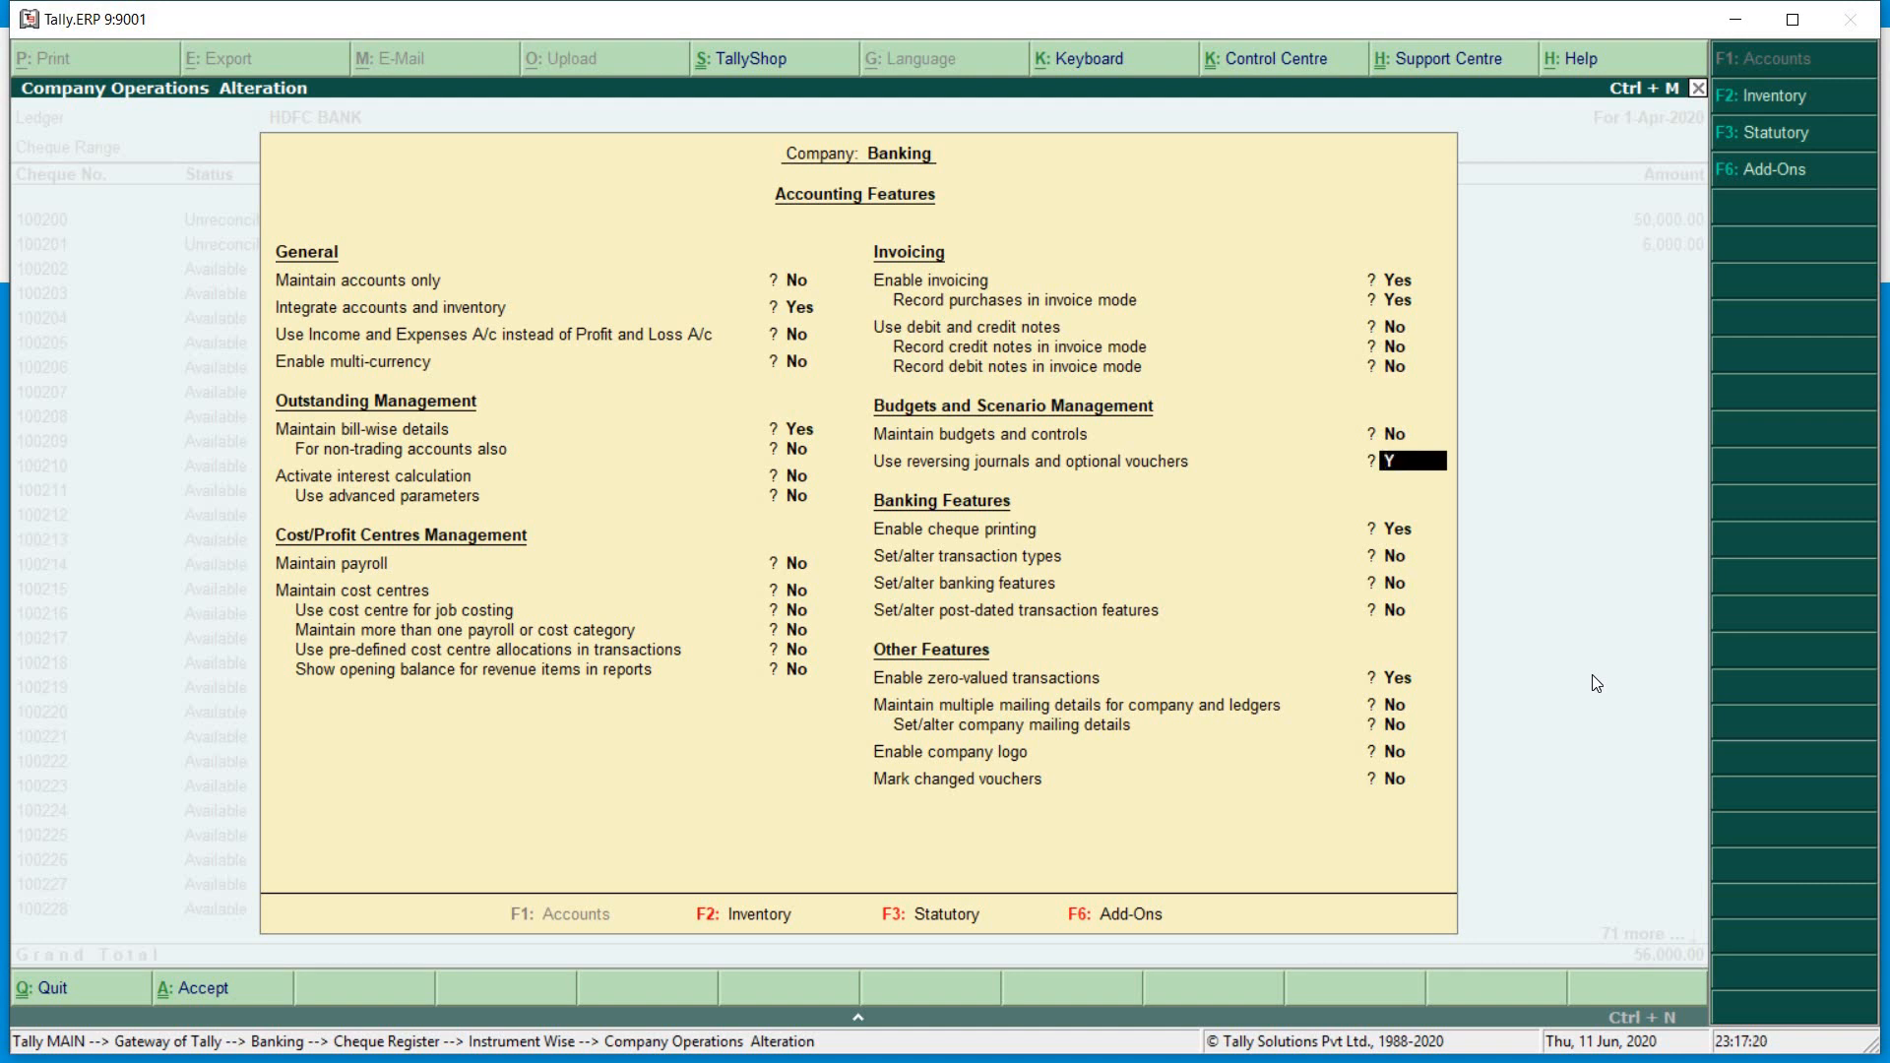
key("Return")
key("ctrl+a")
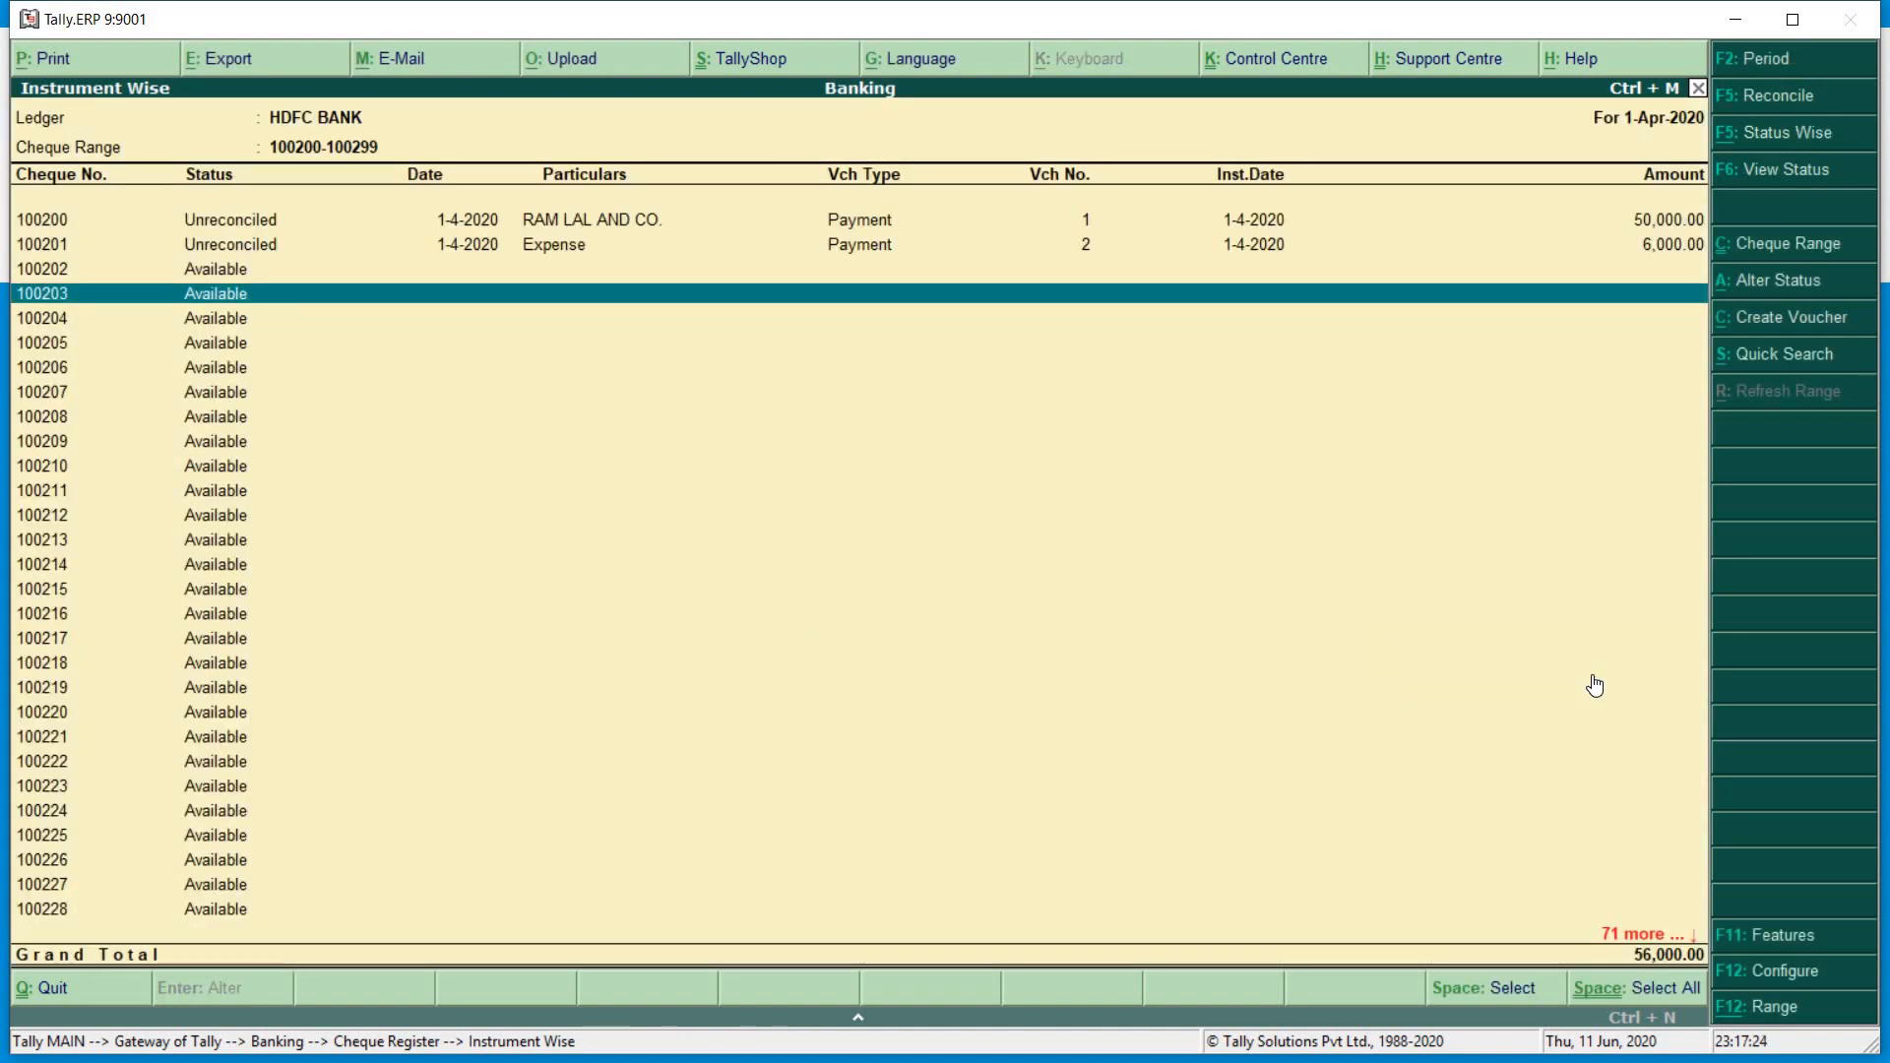
- Alter the status of the selected cheque 100203 to Blank Cheque
left_click(1792, 286)
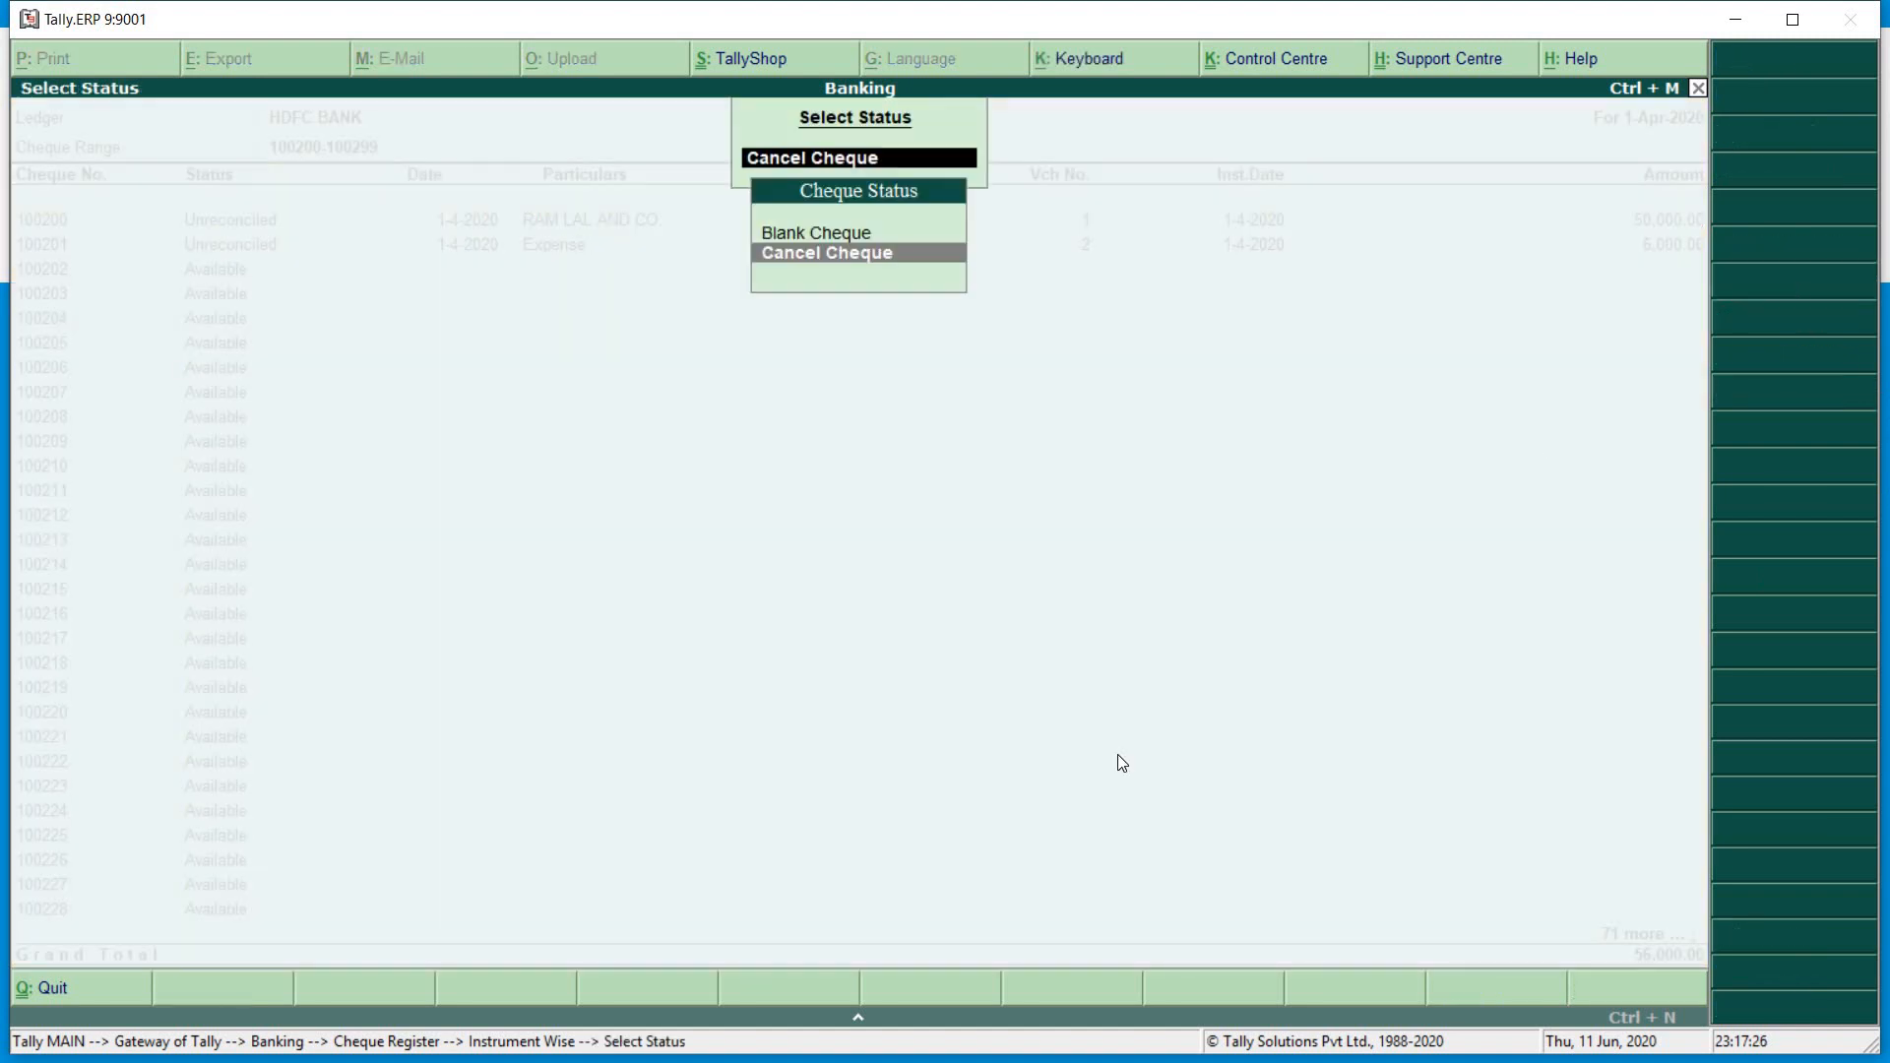
key("Up")
key("Return")
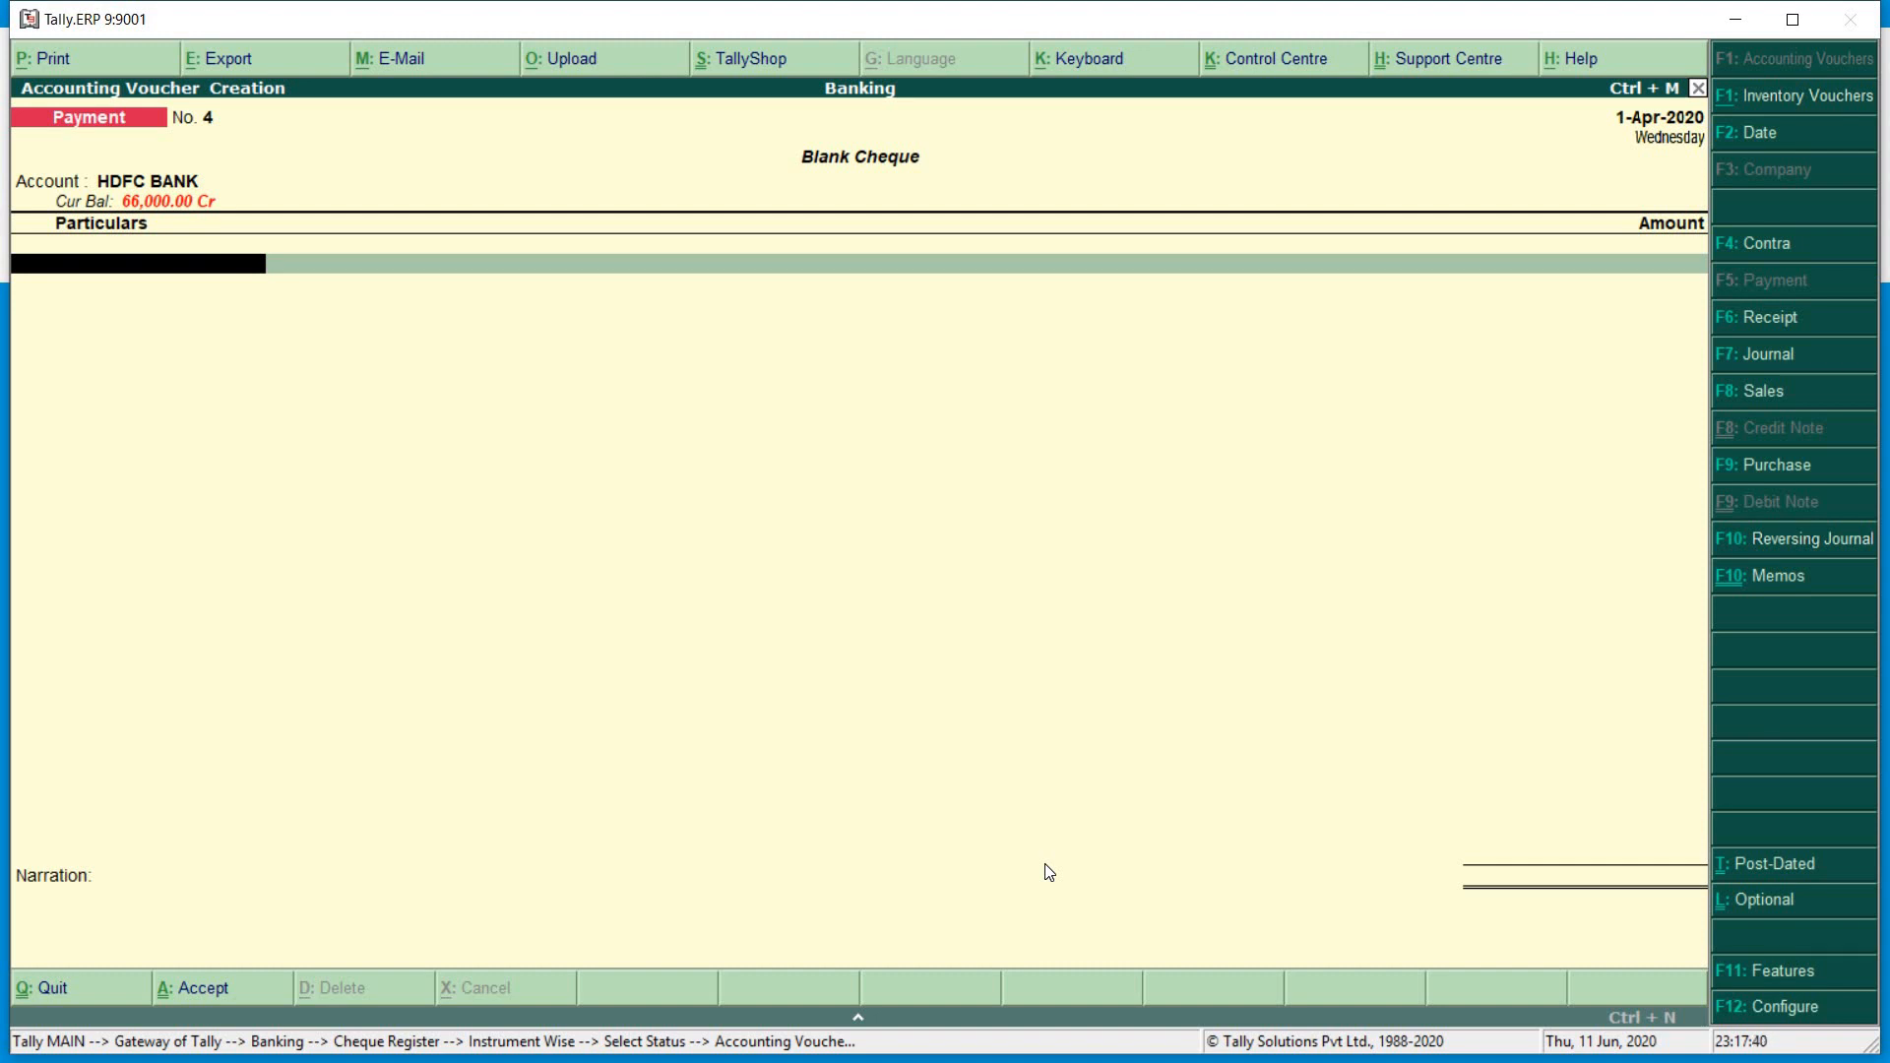
key("Down")
key("Down")
key("Down")
key("Up")
key("Down")
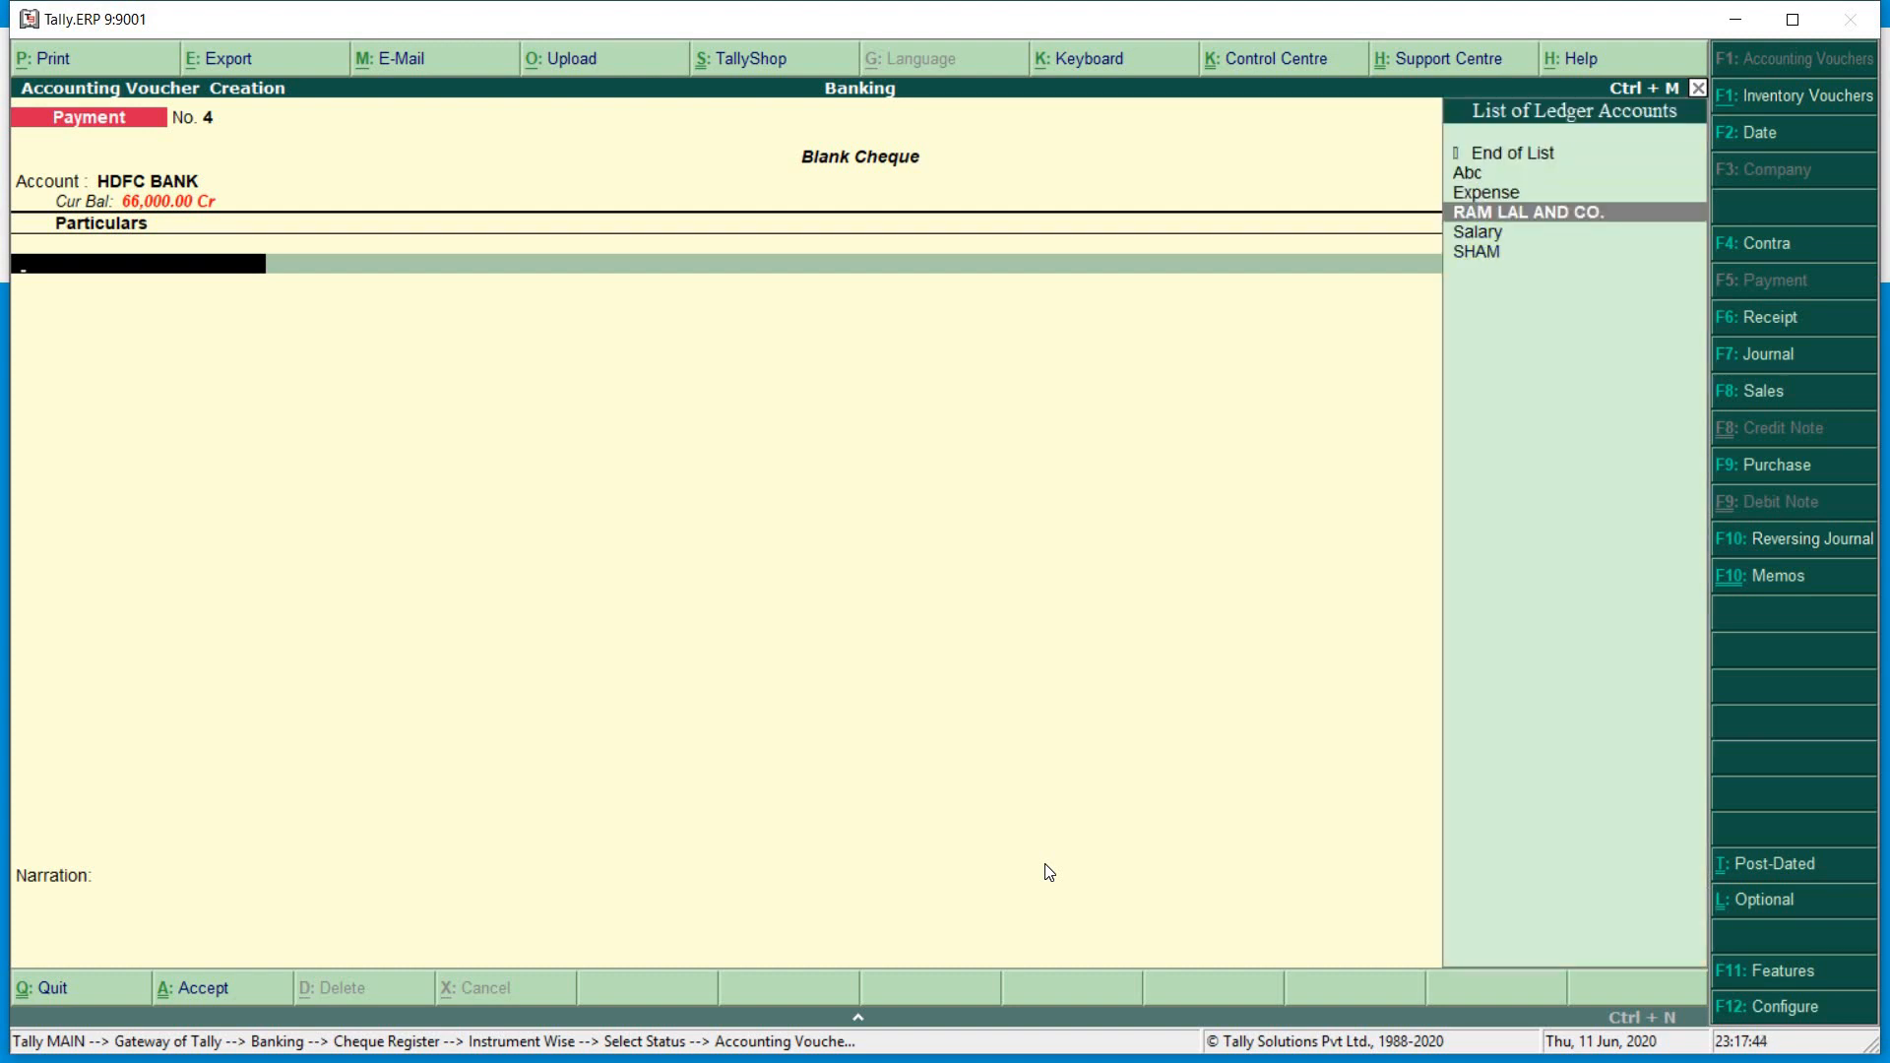
key("Up")
key("Down")
key("Down")
key("Down")
key("Return")
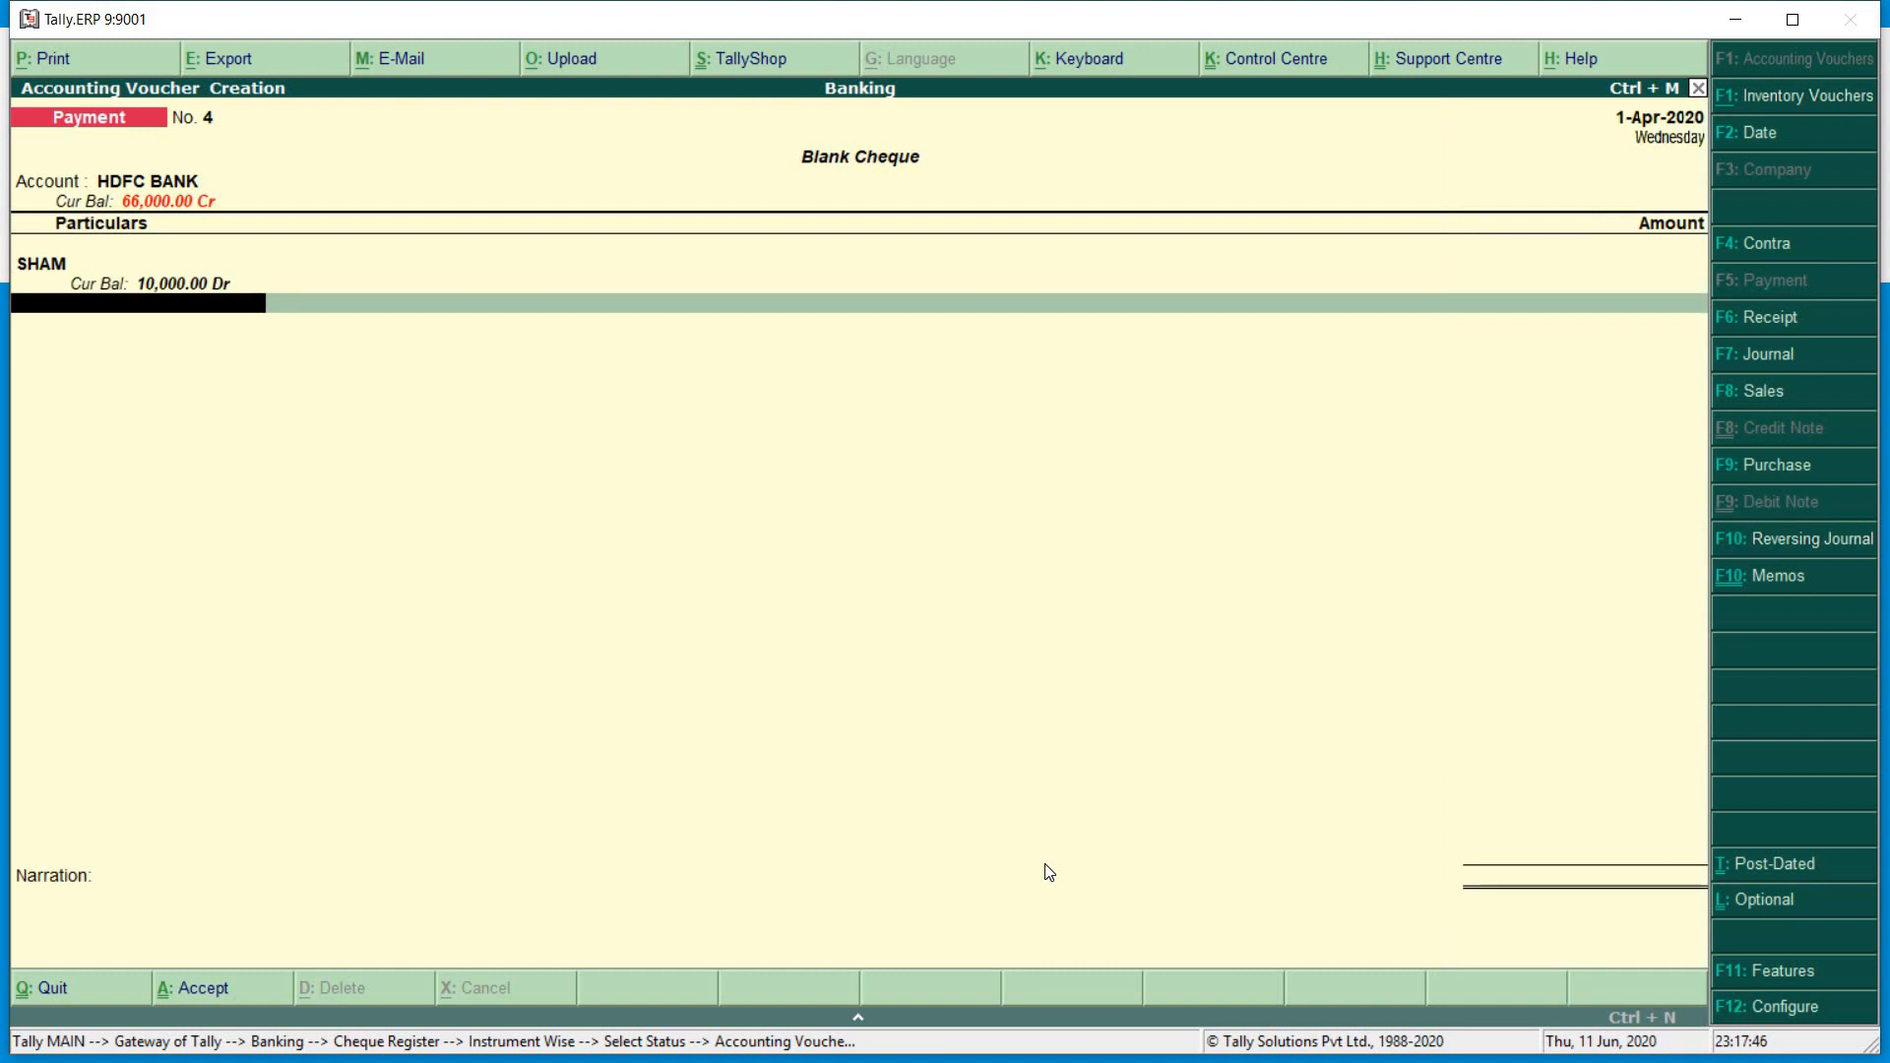
key("BackSpace")
key("Return")
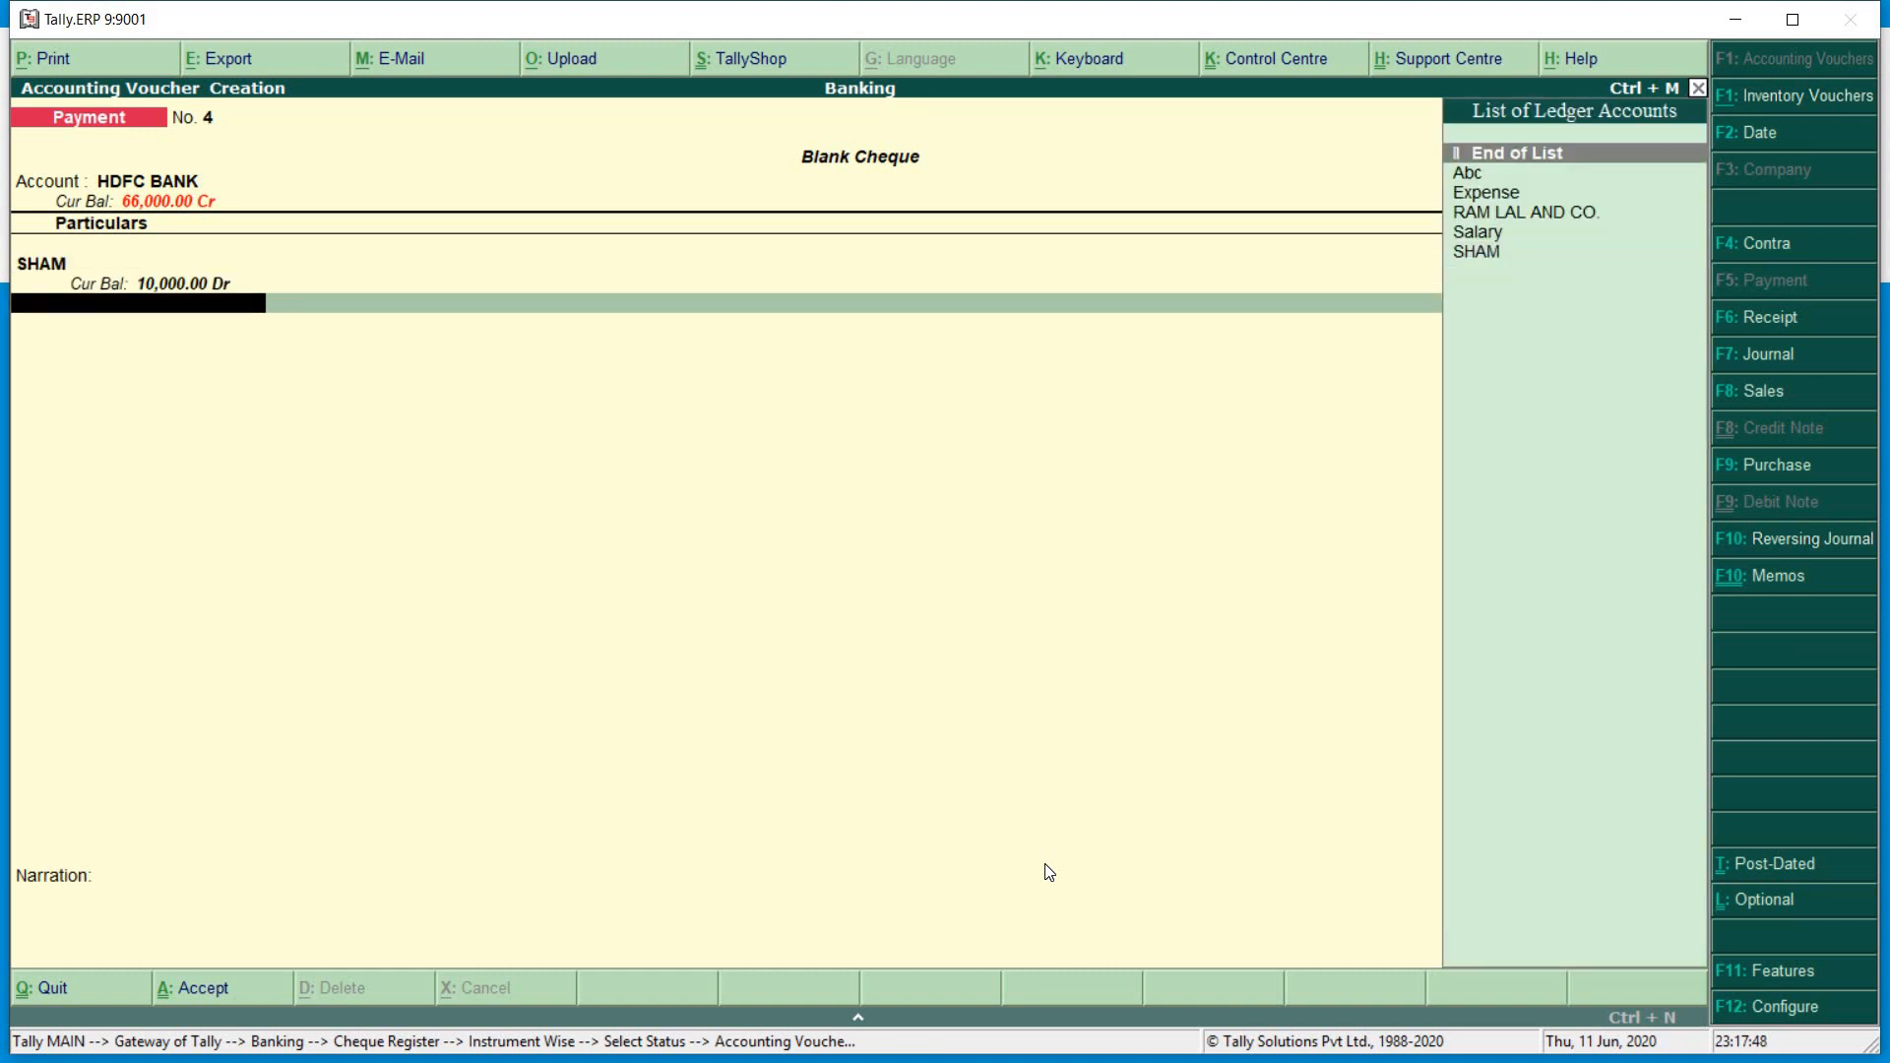
key("BackSpace")
- Start a new ledger from the blank cheque voucher's particulars, enter the payee's name and leave the alias empty
key("alt+c")
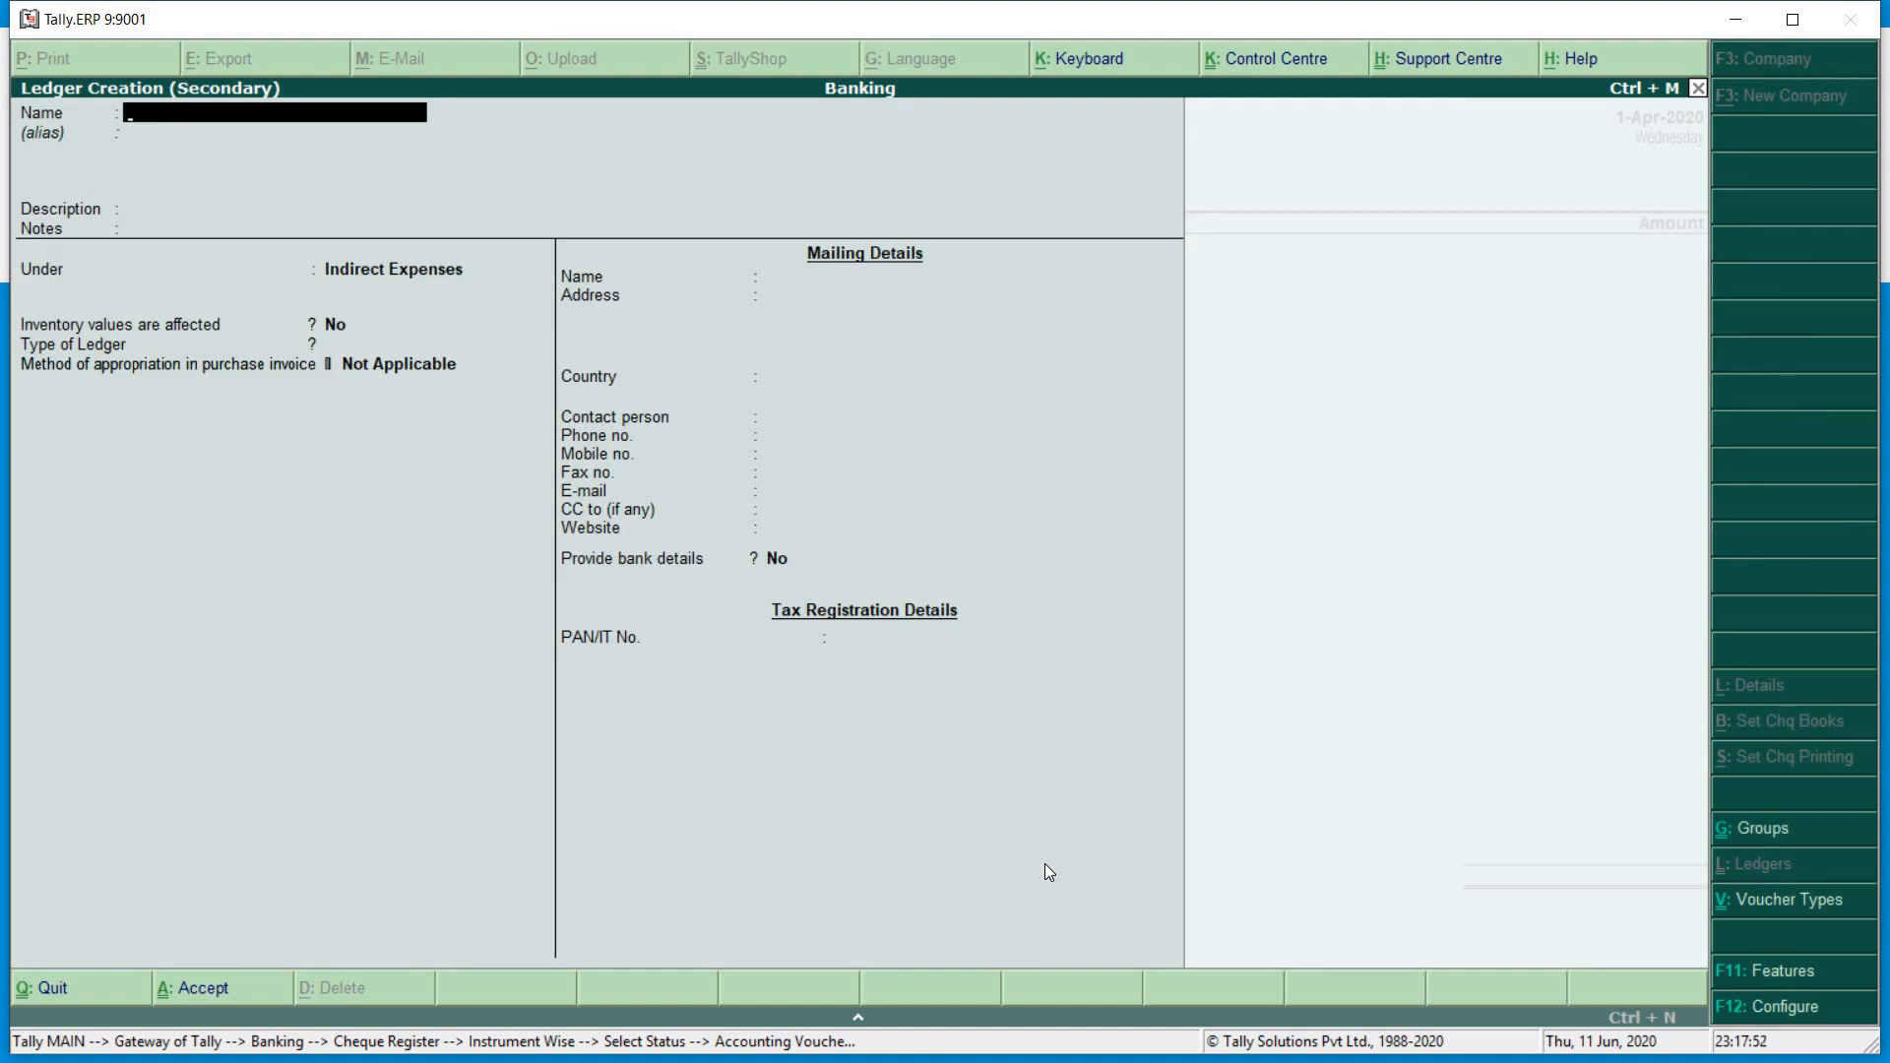
type("AJAY")
key("Return")
key("Return")
key("Return")
key("Return")
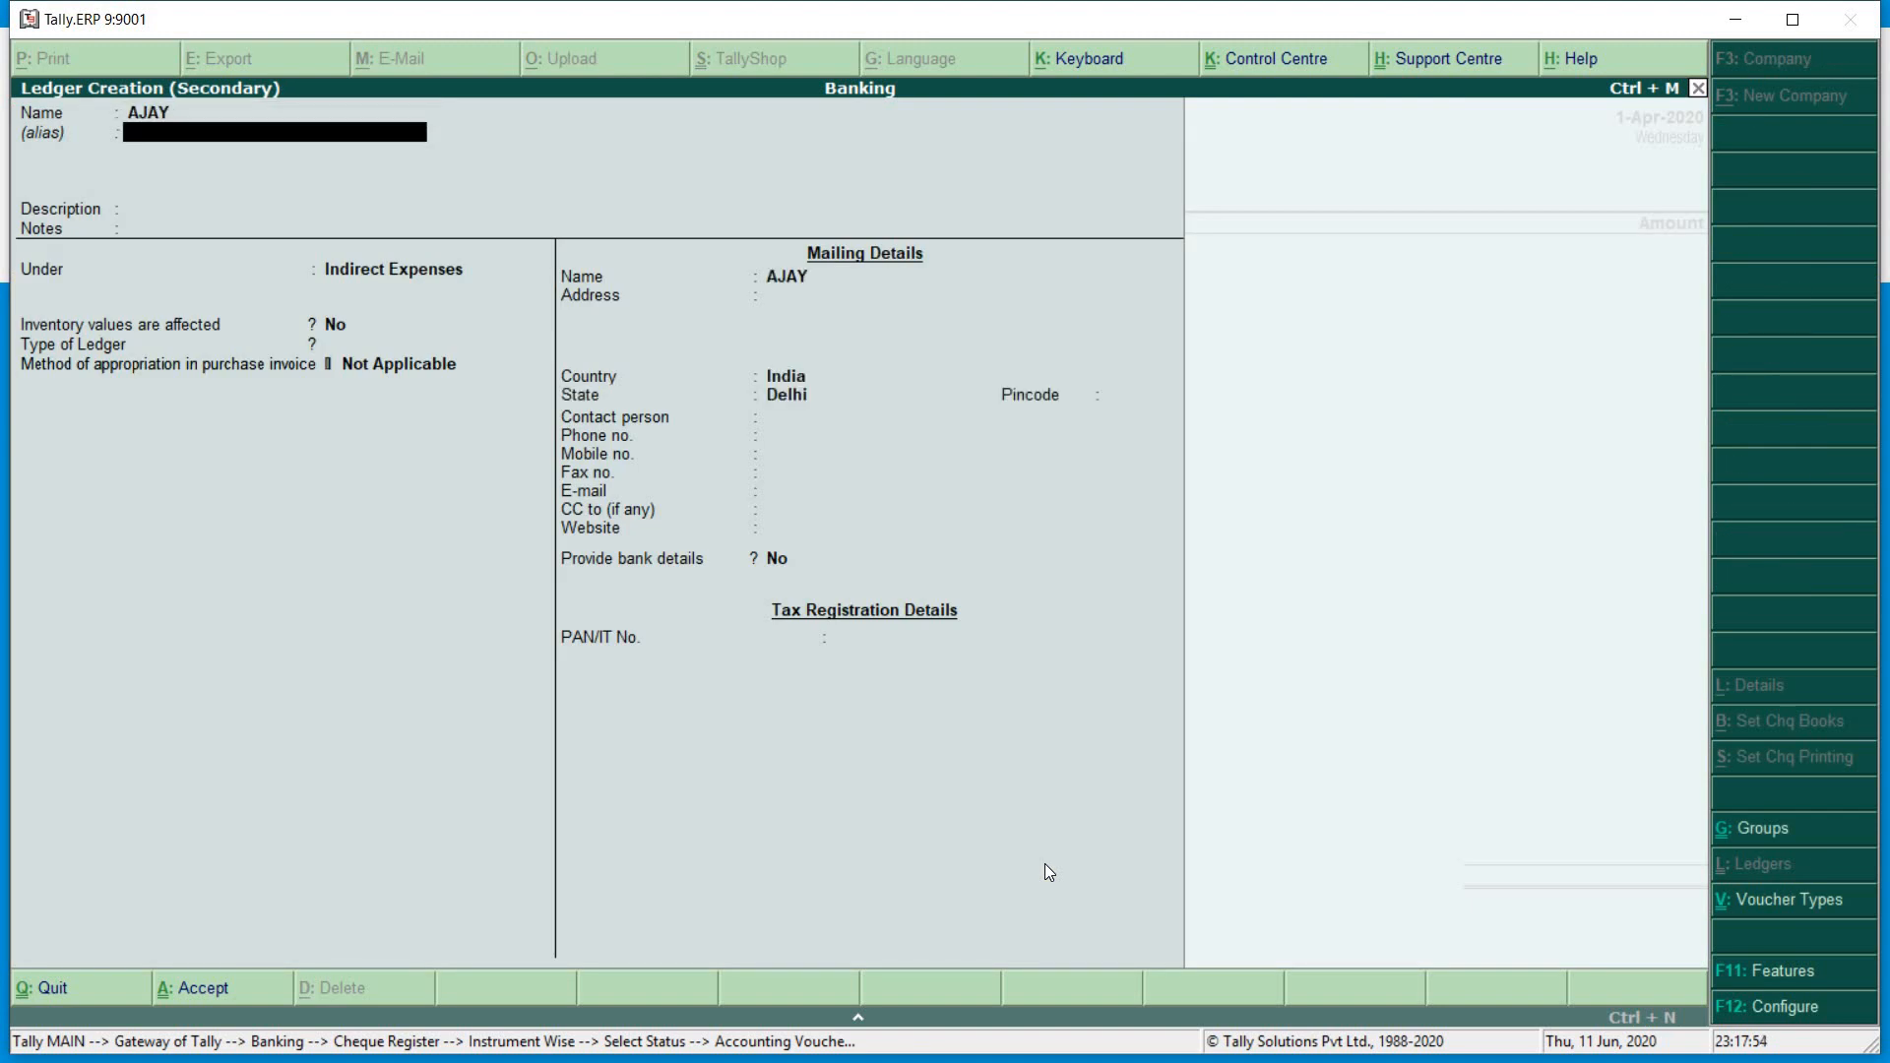
- Place the payee's ledger under Sundry Creditors and save it into the voucher
type("SUN")
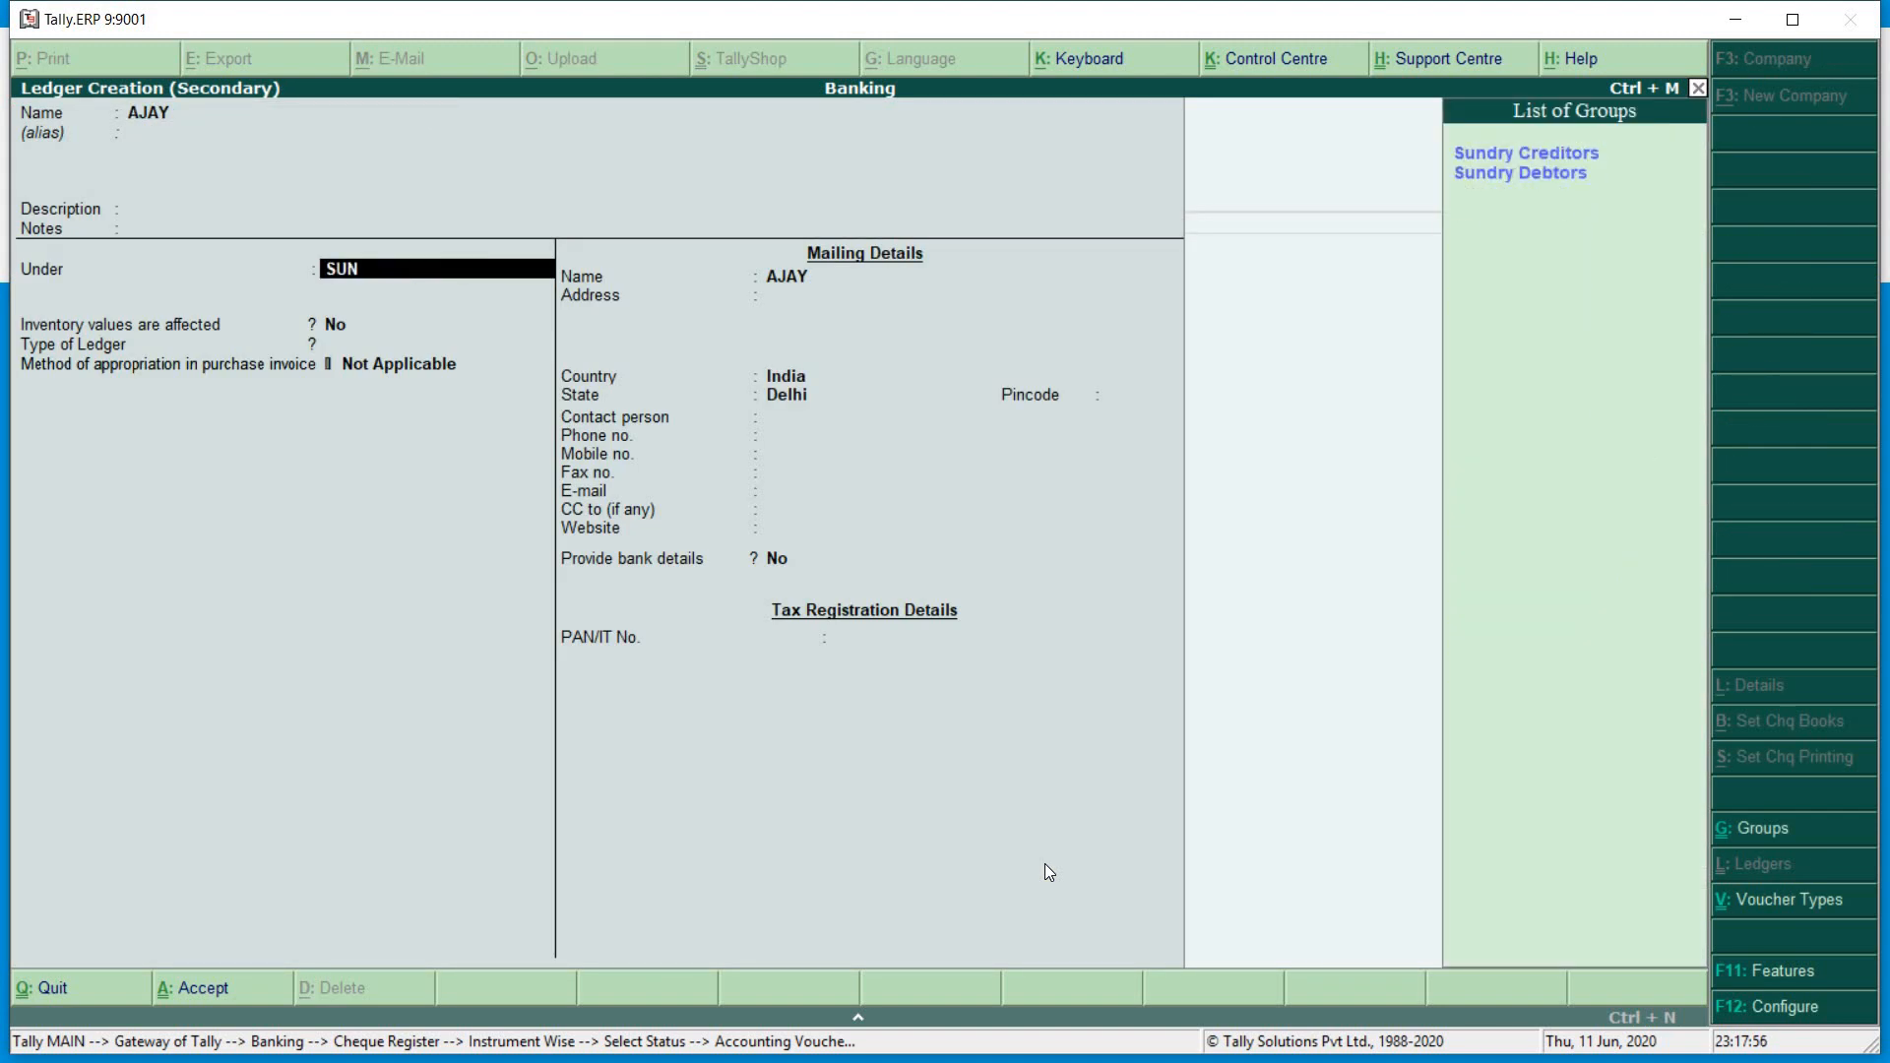
key("Down")
key("Up")
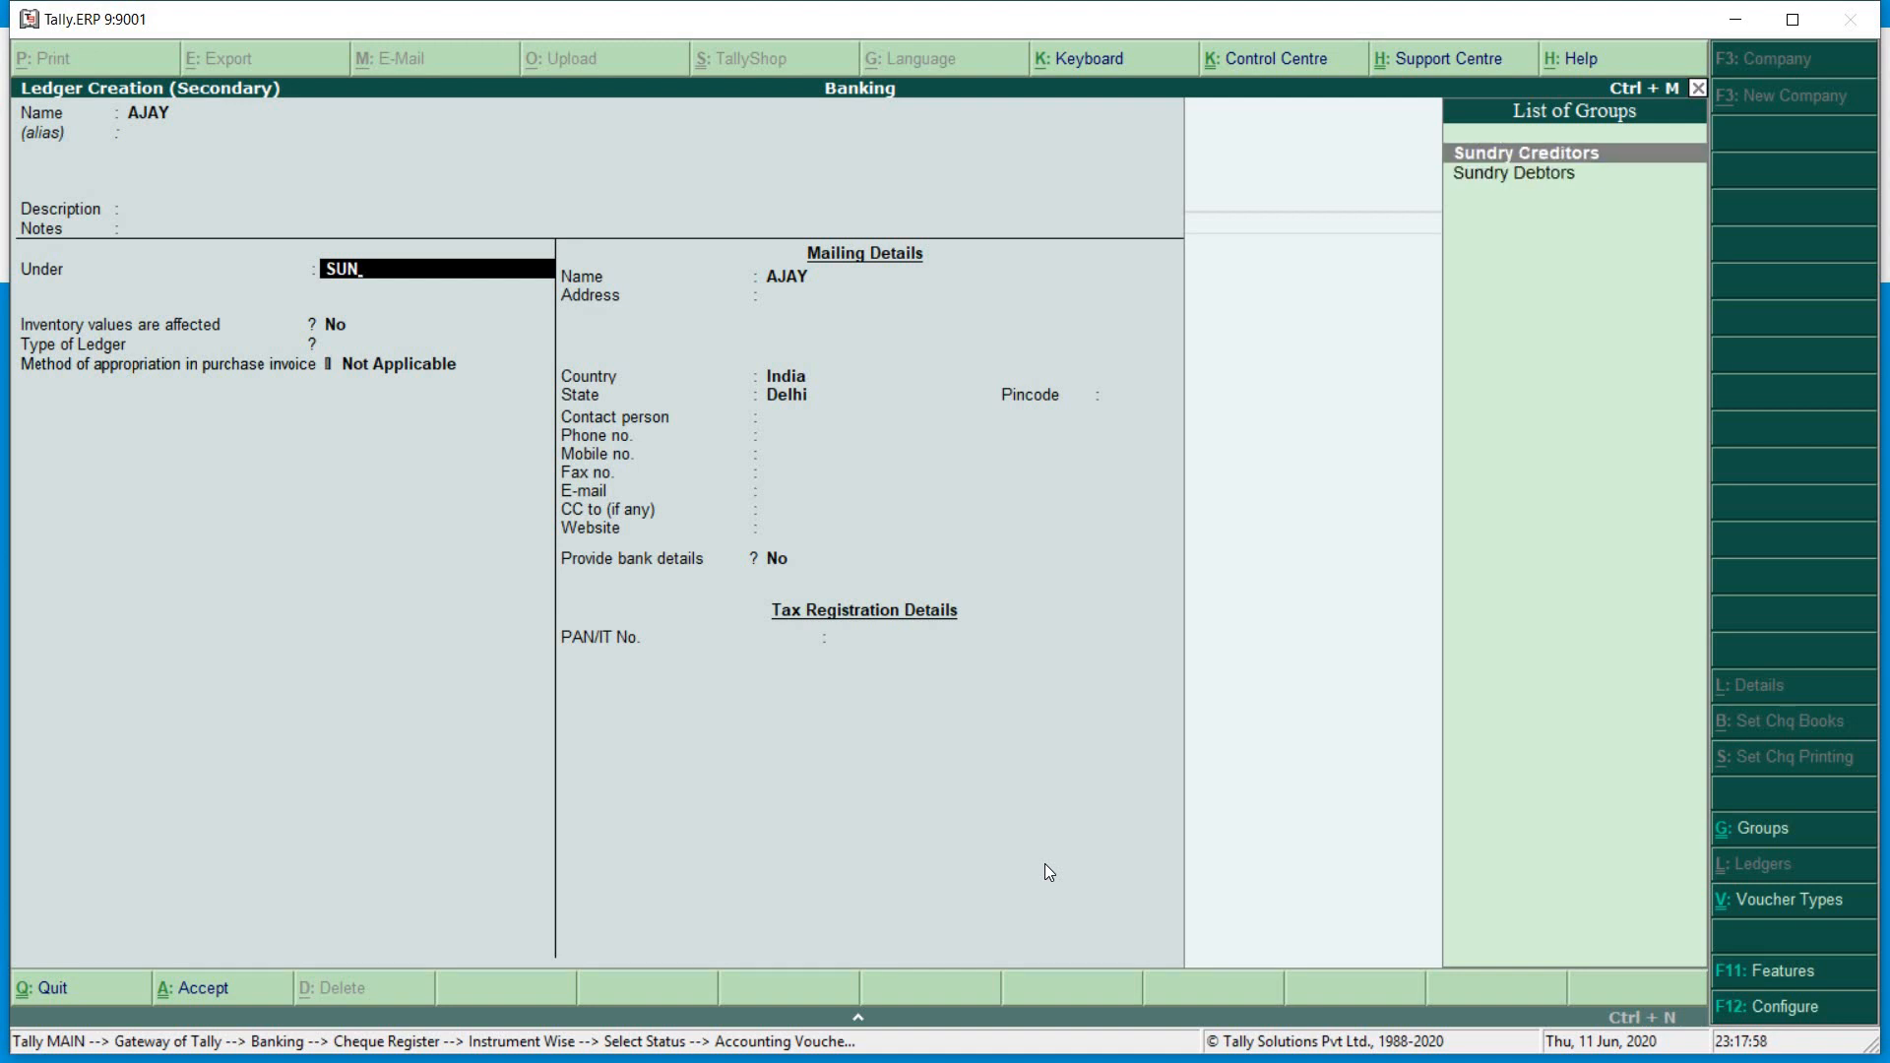
key("Down")
key("Up")
key("Down")
key("Up")
key("Return")
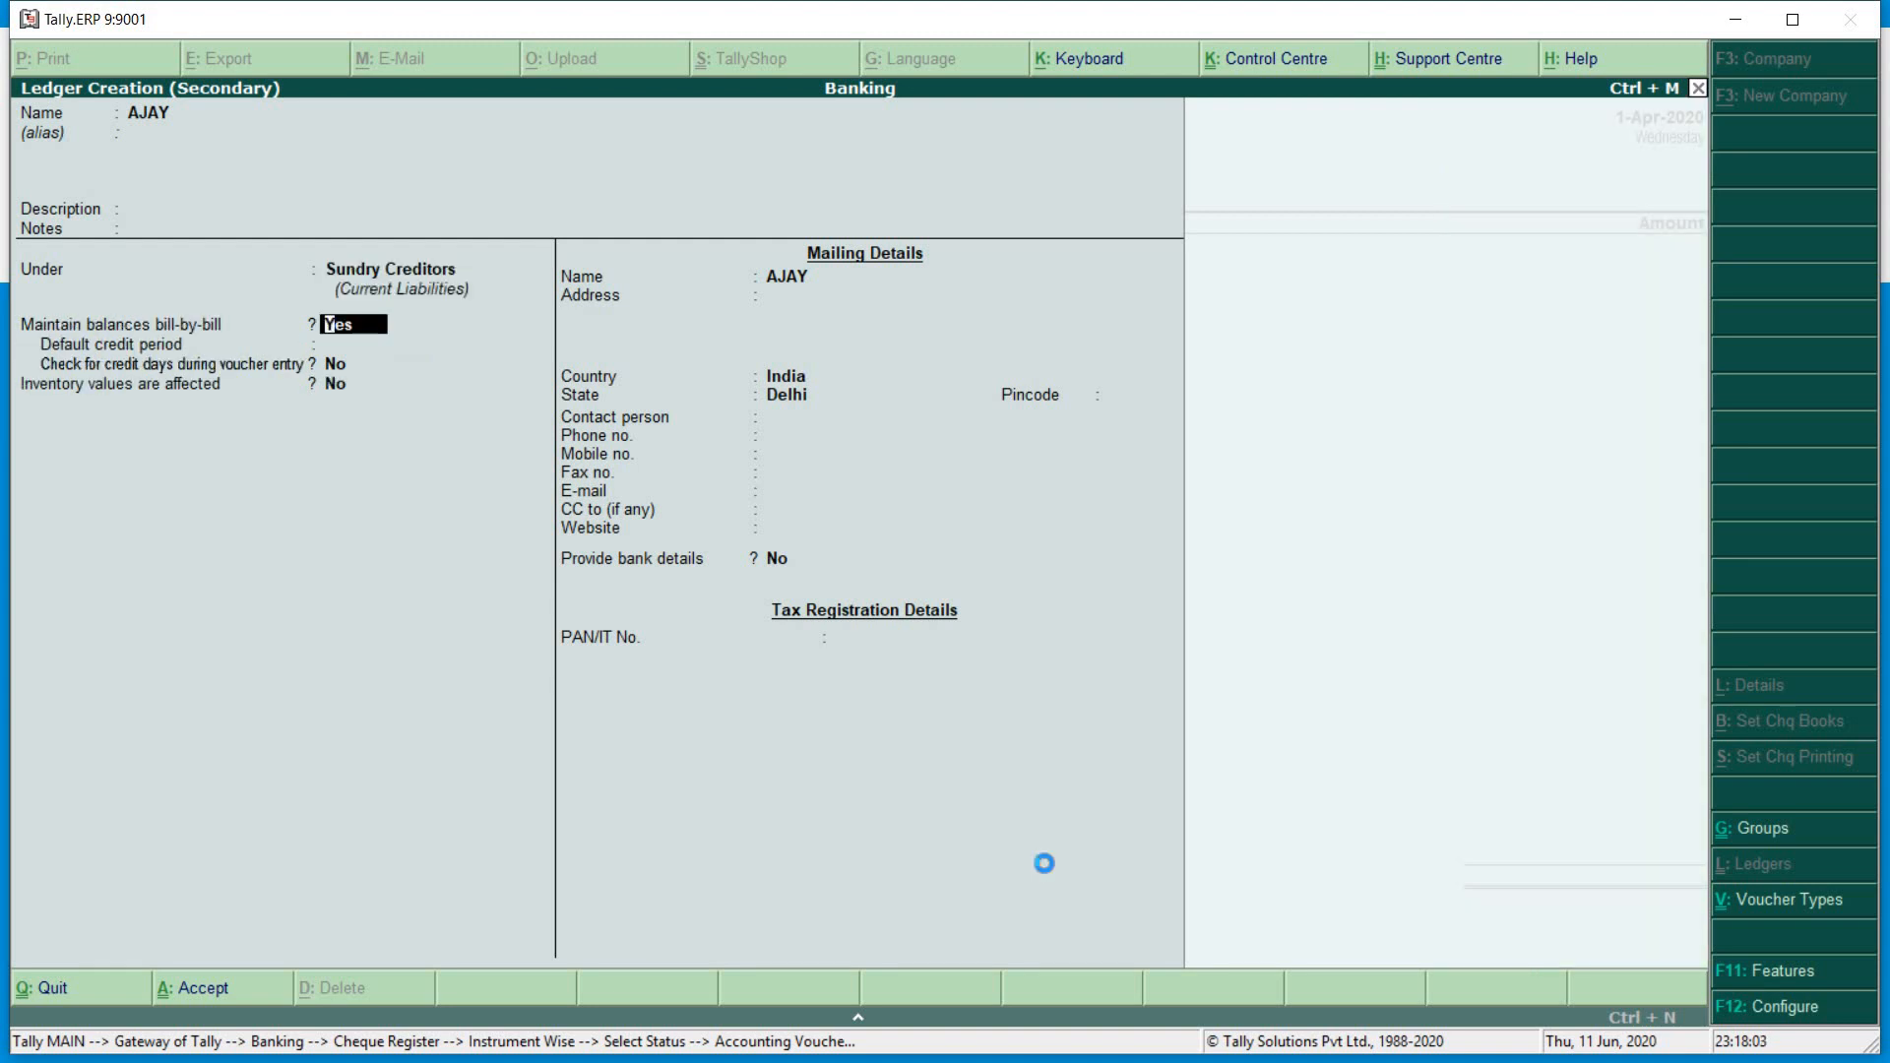
key("ctrl+a")
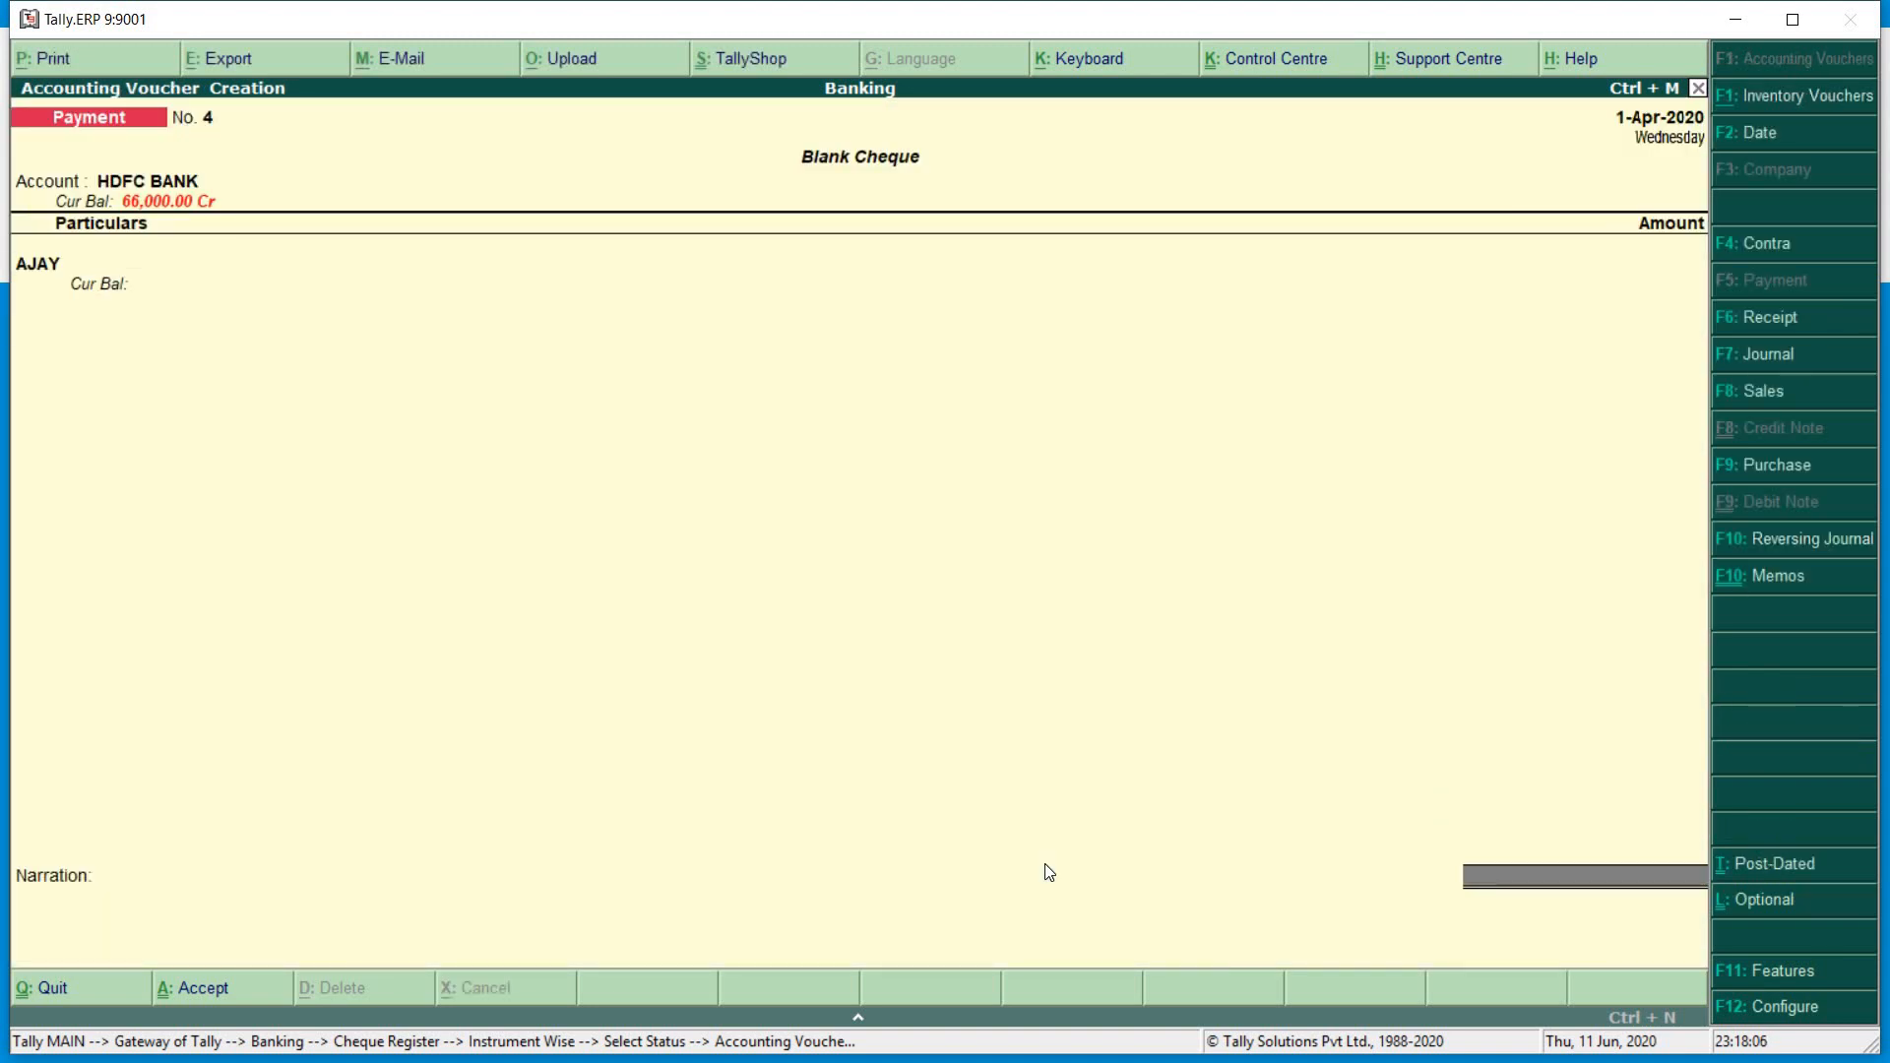
- Leave the blank cheque voucher's amount and narration empty, and save the voucher
key("Escape")
key("Return")
key("Escape")
key("Return")
key("Return")
key("Return")
key("Return")
key("Return")
key("Return")
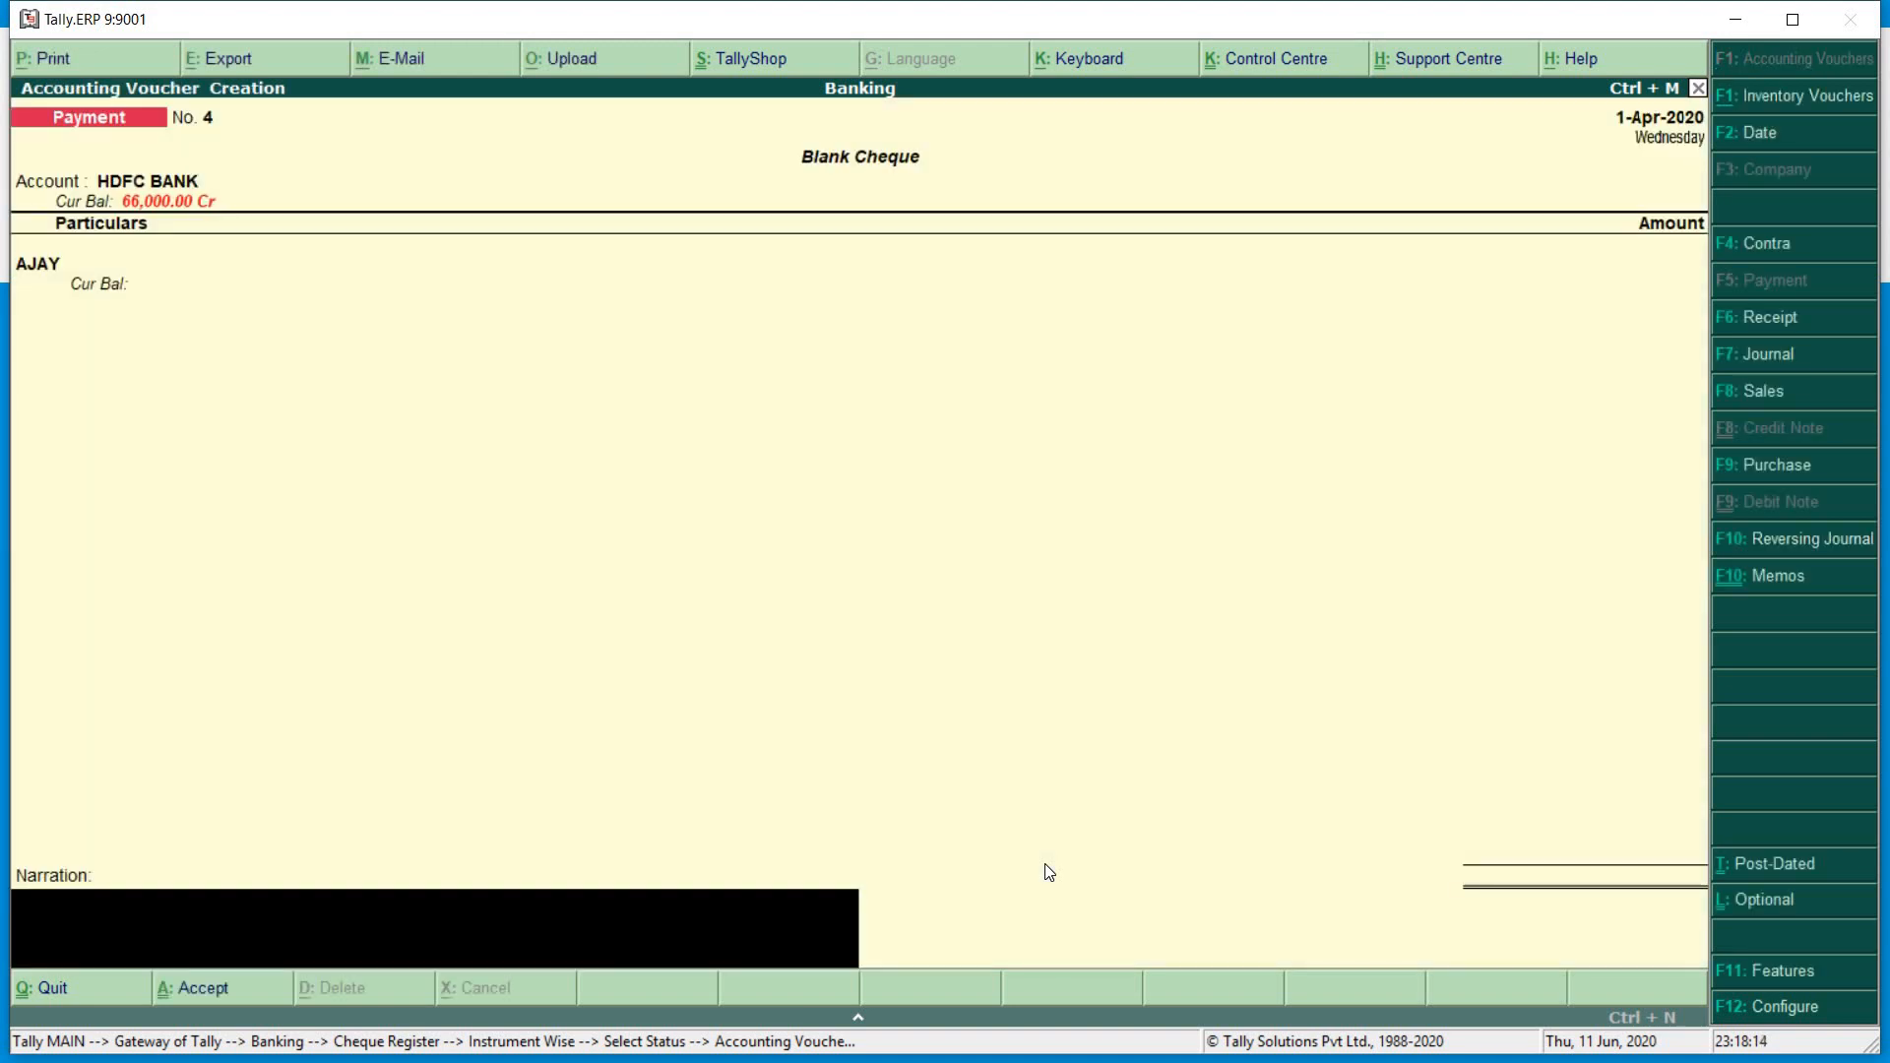
key("Return")
key("Return")
- Quick-search the cheque numbers for the blank cheque 100203 and open its payment voucher for alteration
key("Down")
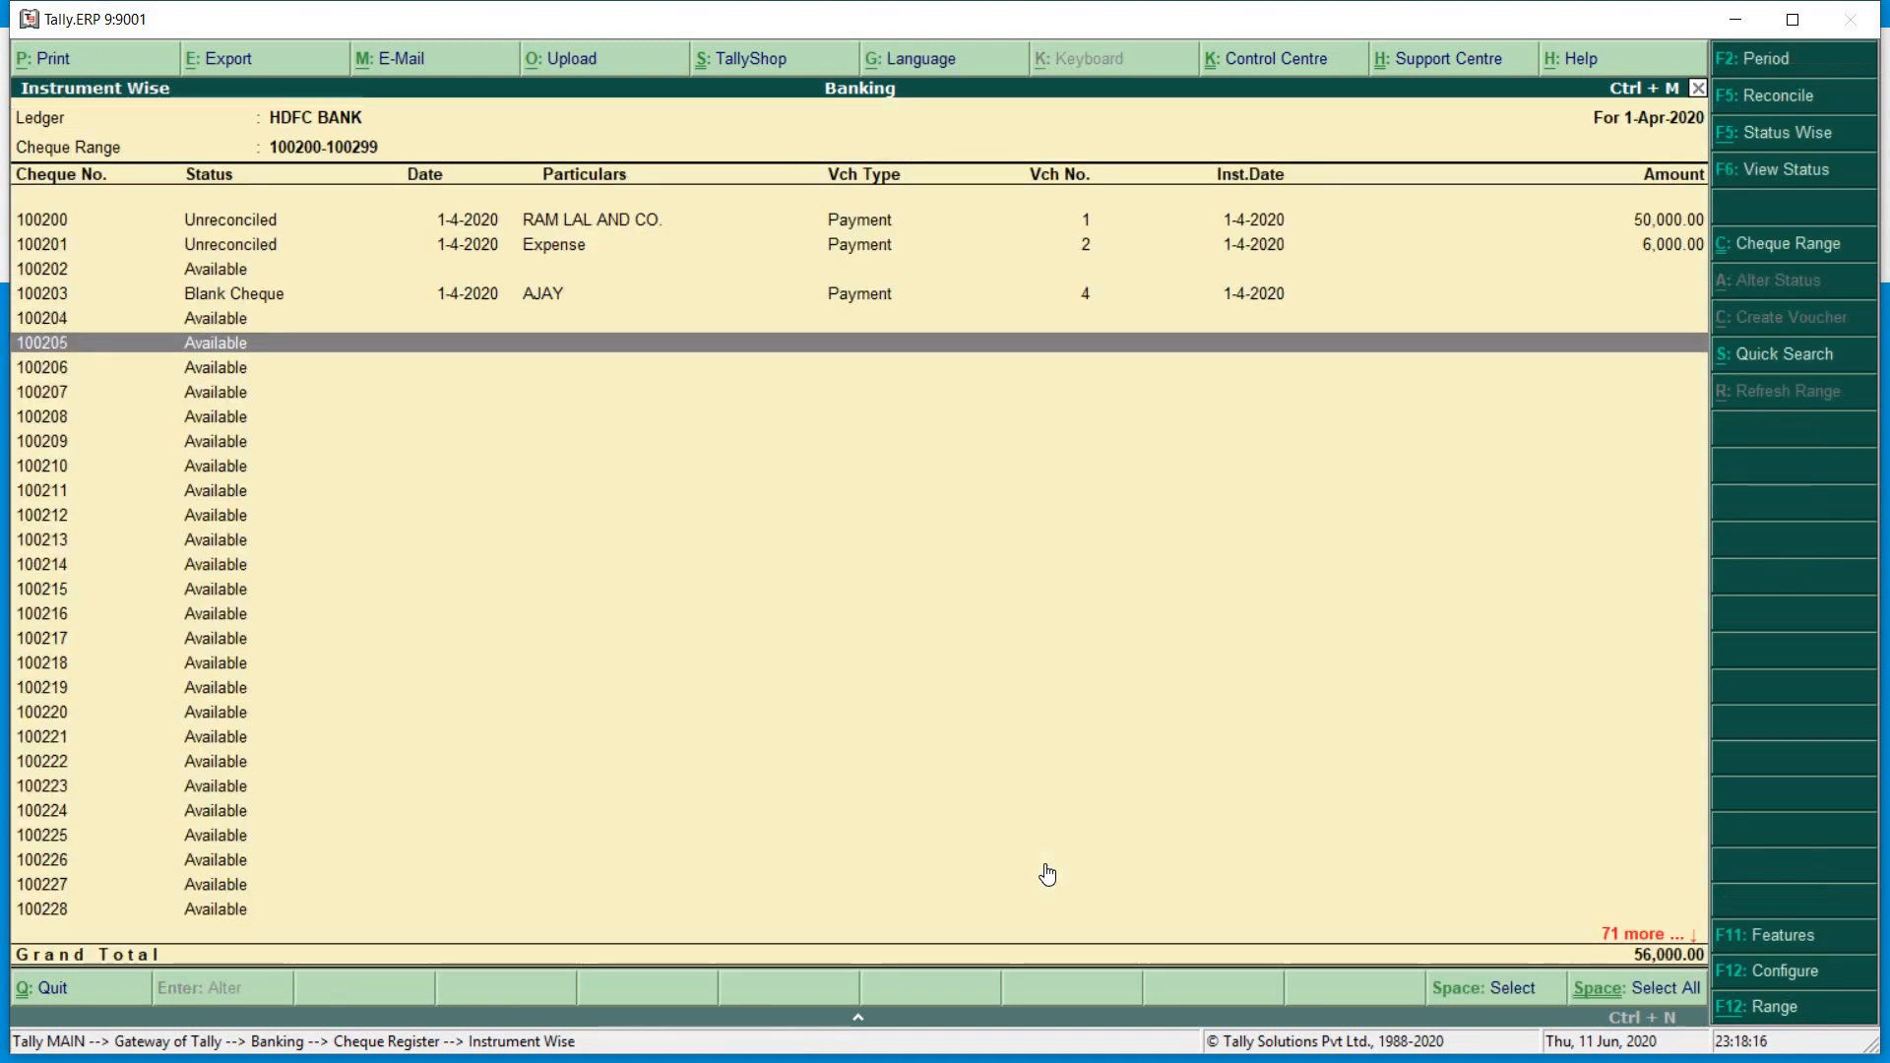
key("Up")
key("Up")
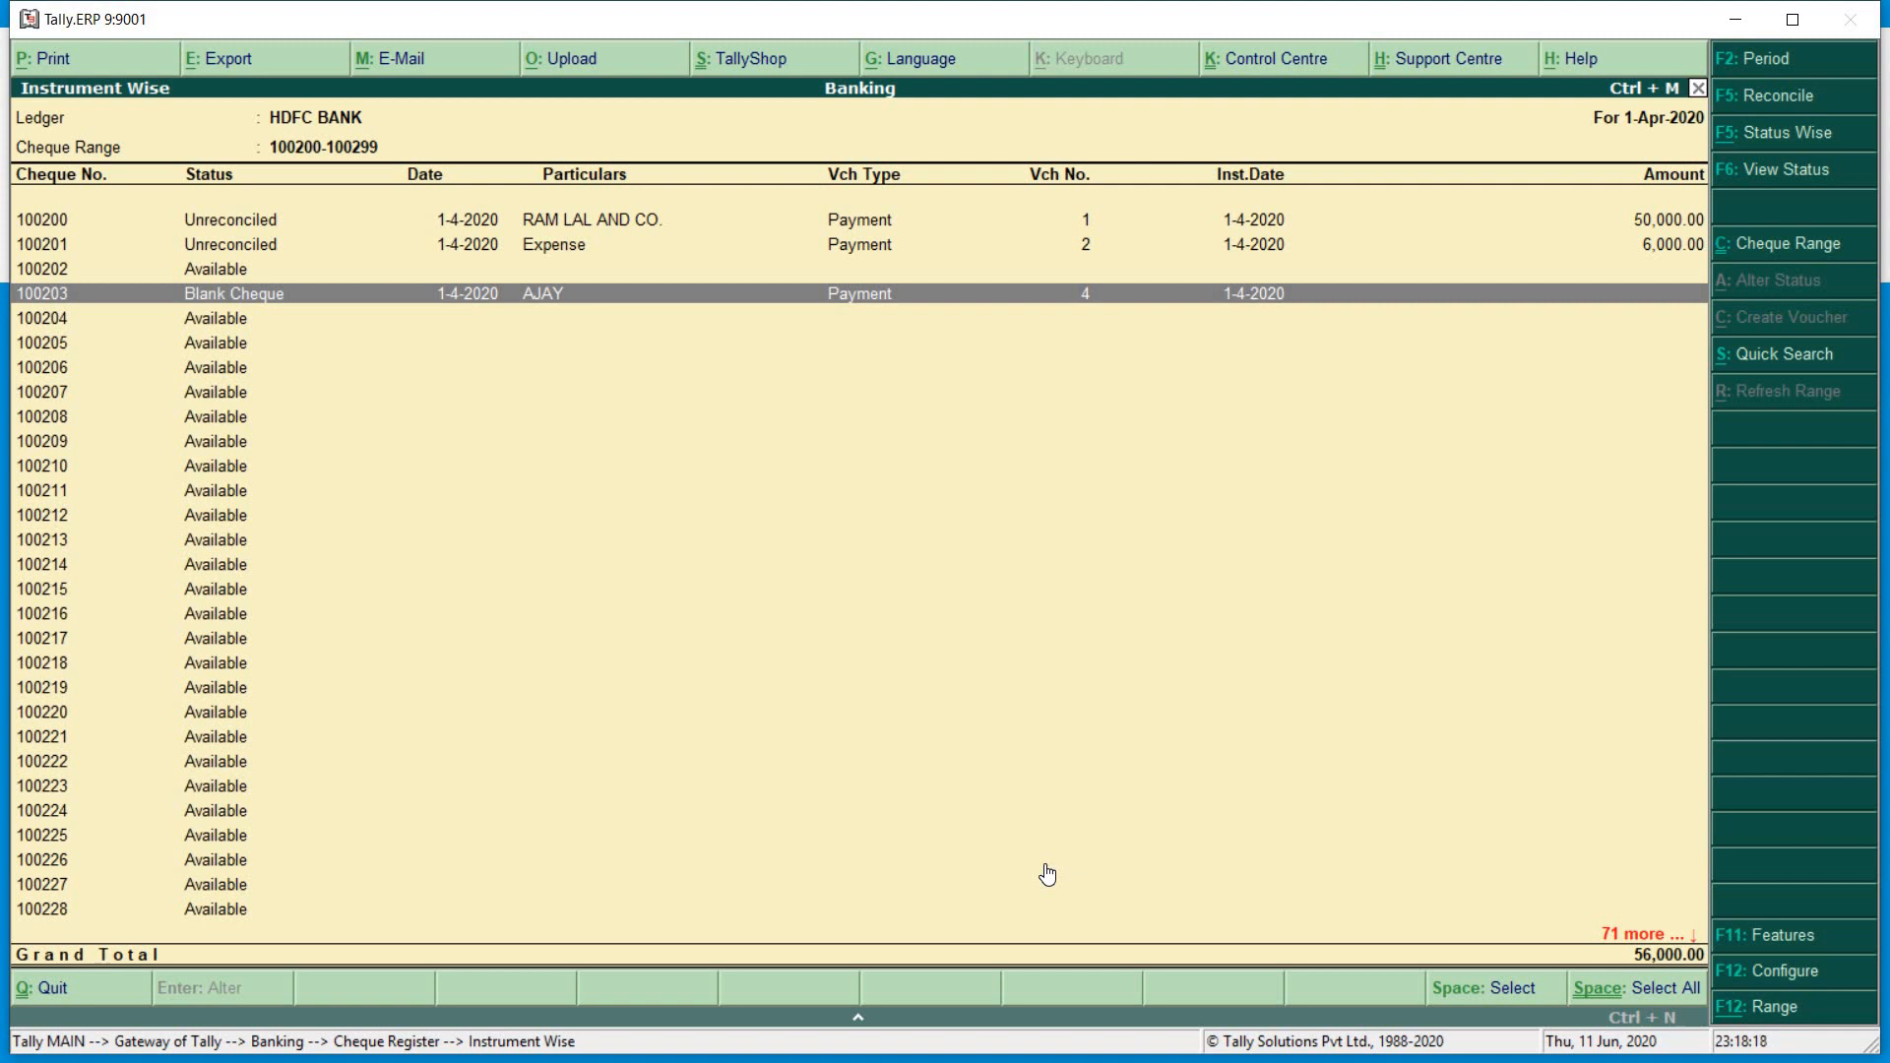
left_click(1797, 359)
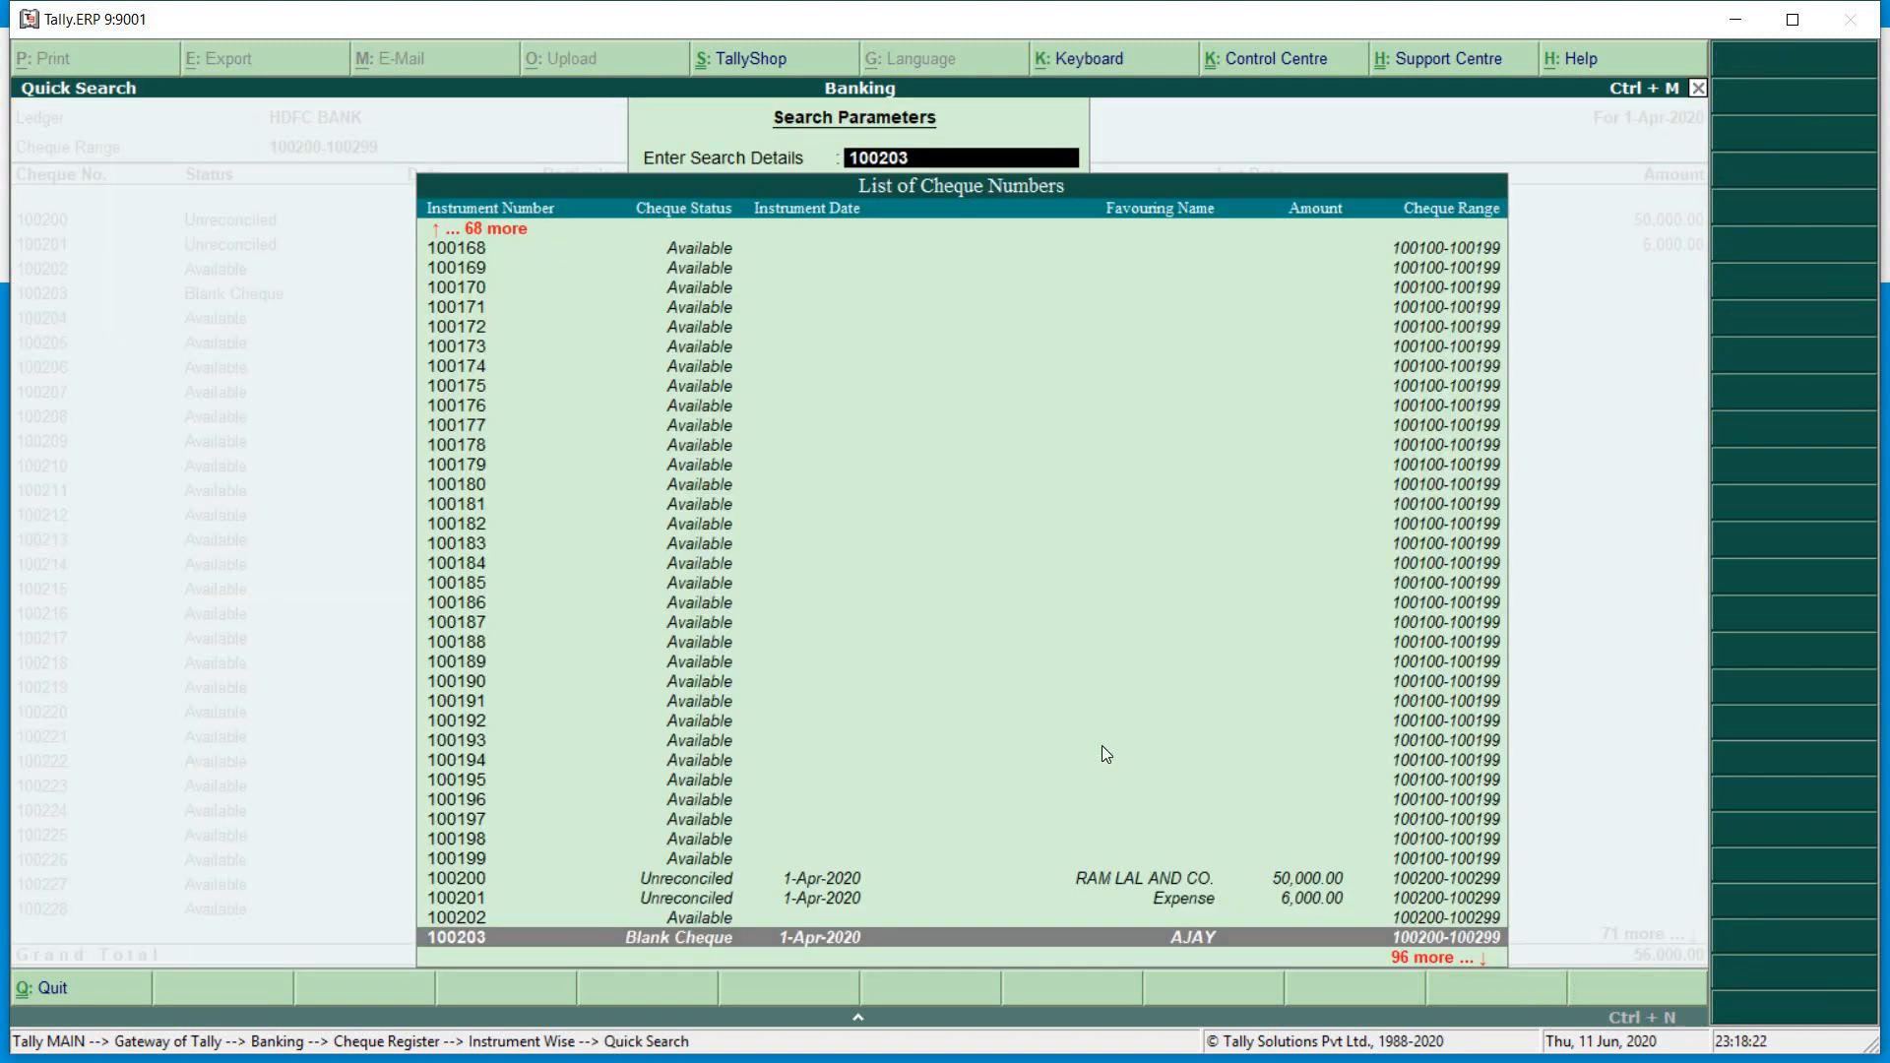
type("BLAN")
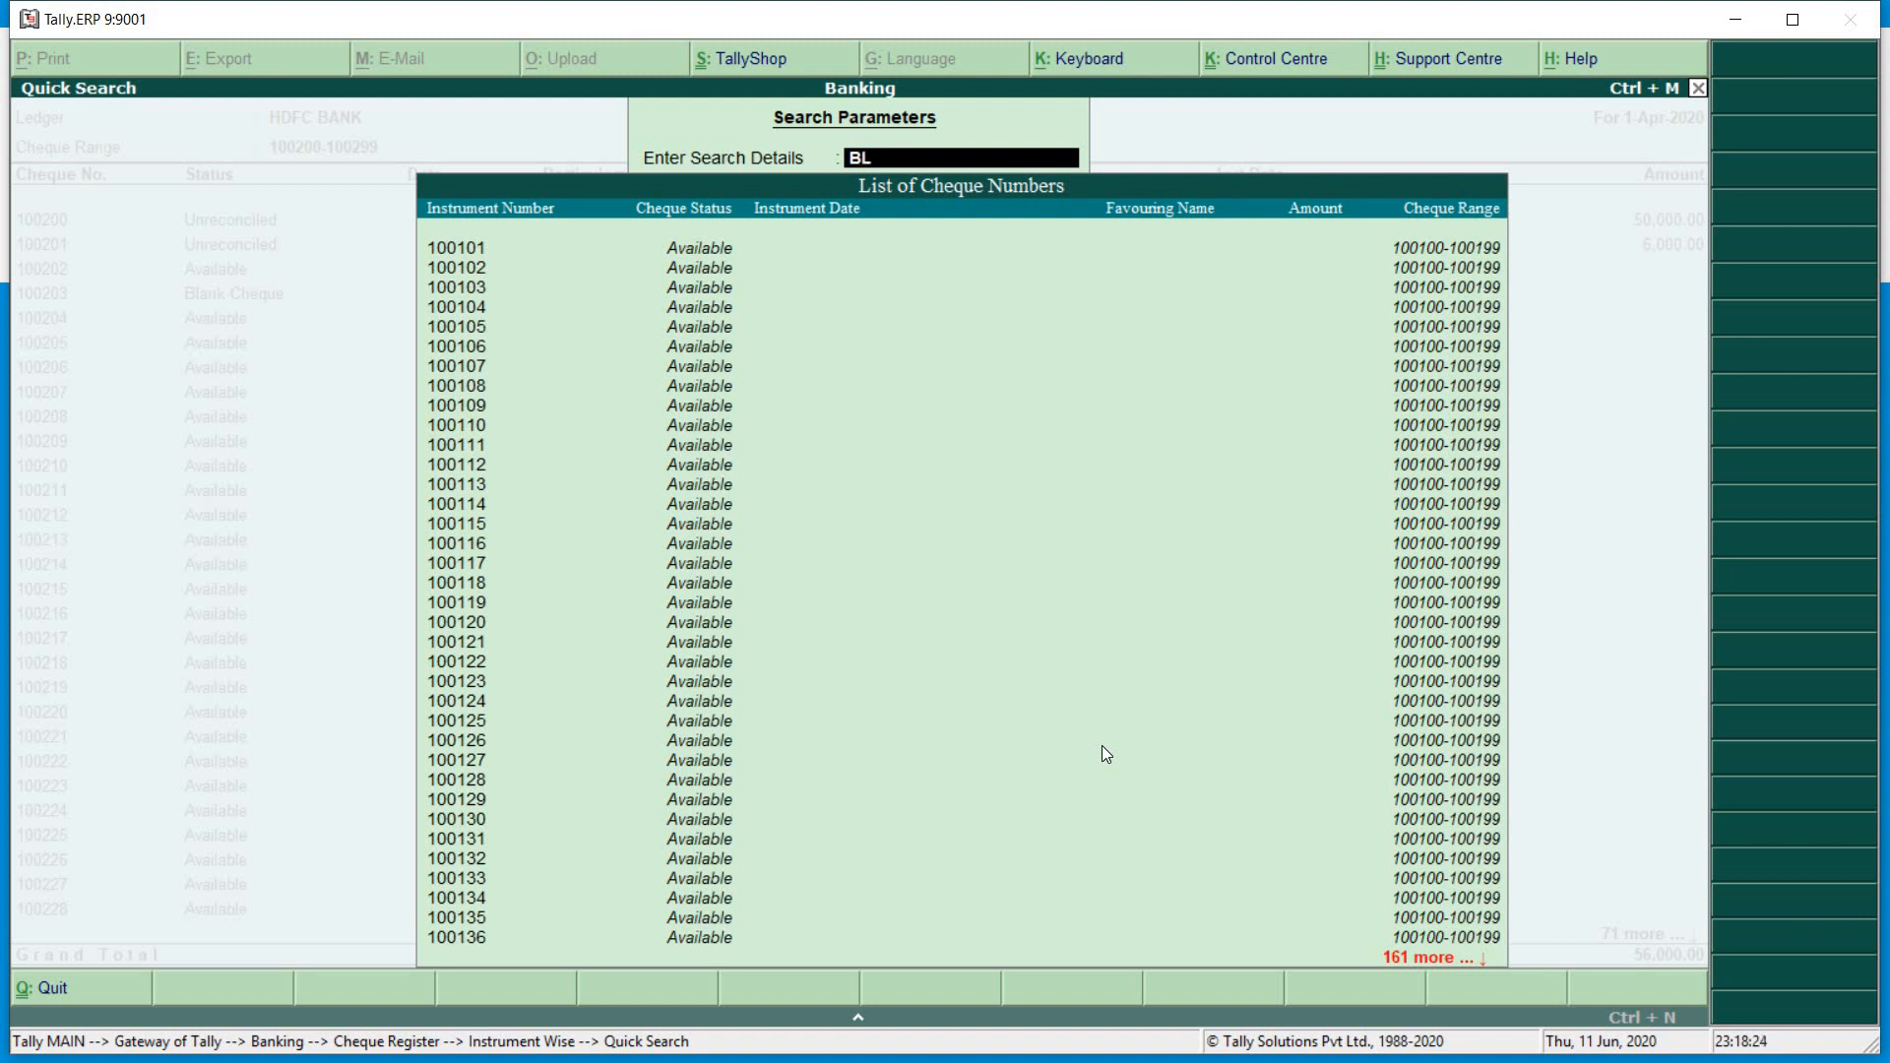
key("Return")
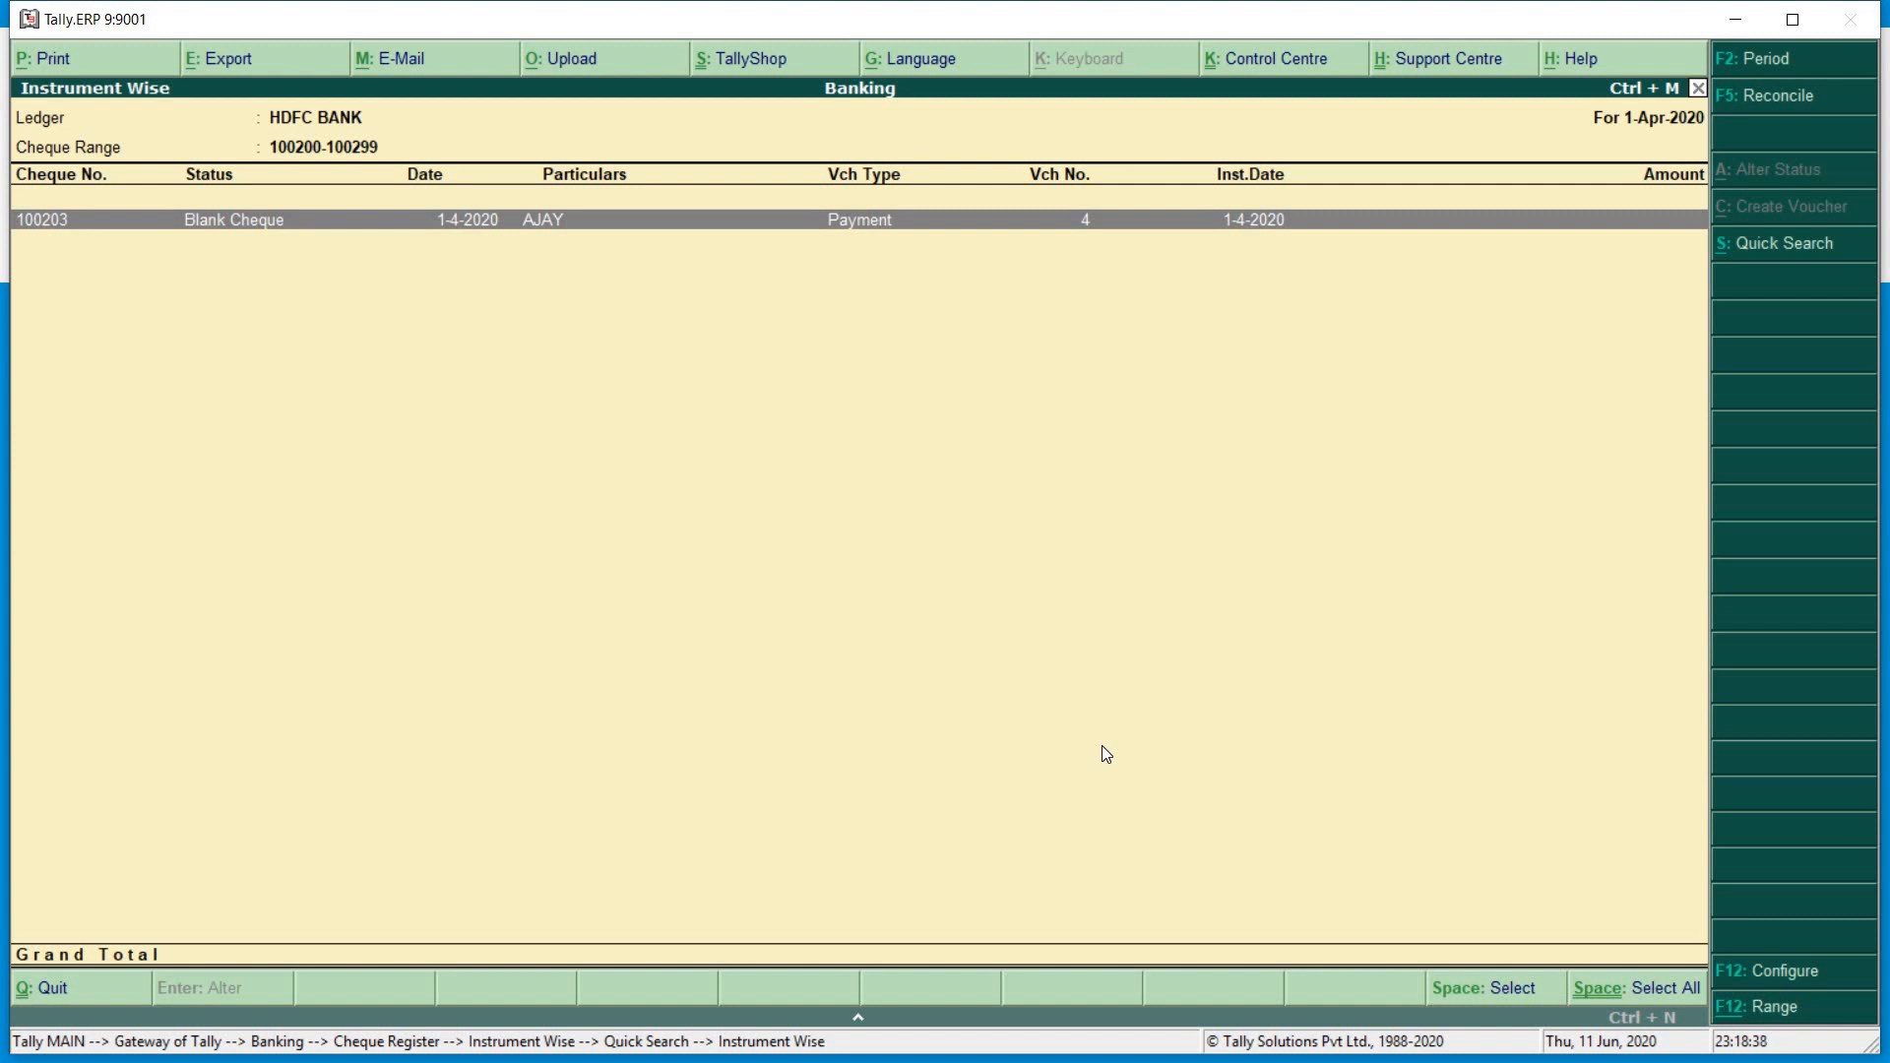
key("Return")
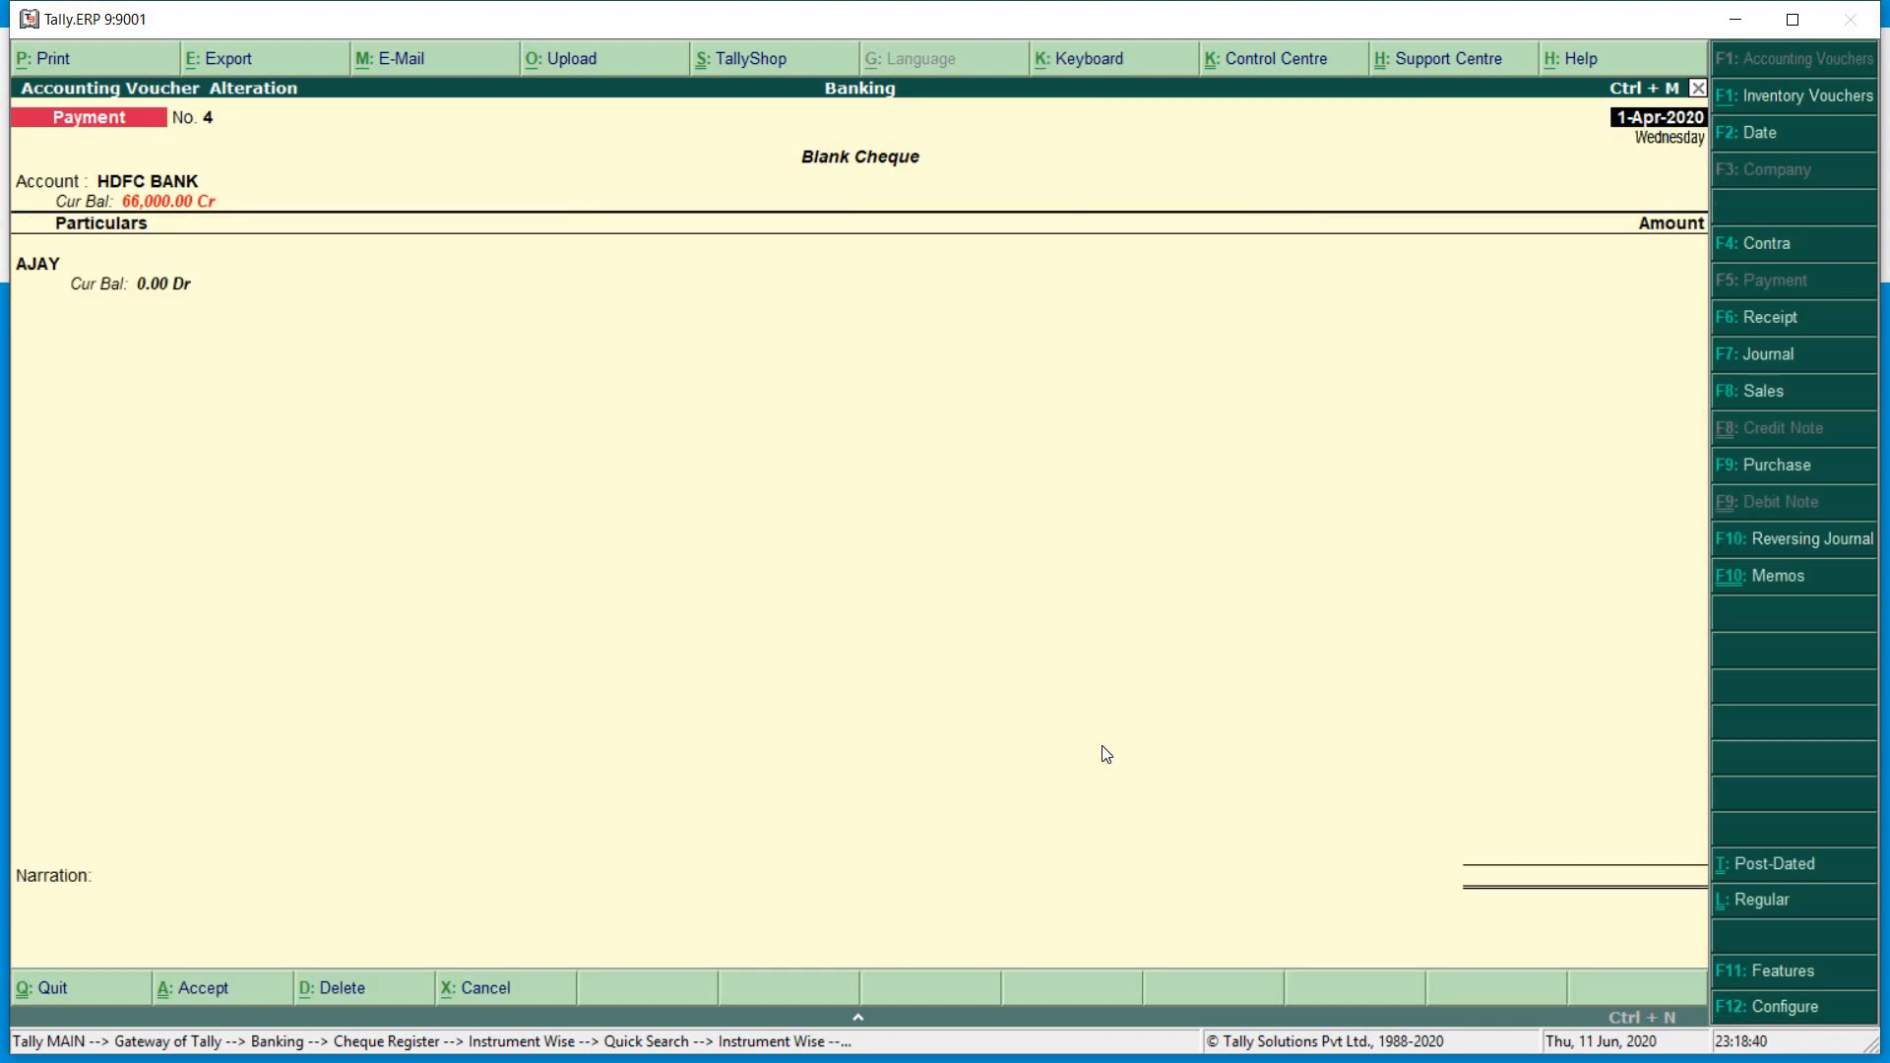
- Set the payee's amount to 1,000 in the blank cheque payment voucher
key("Return")
key("Return")
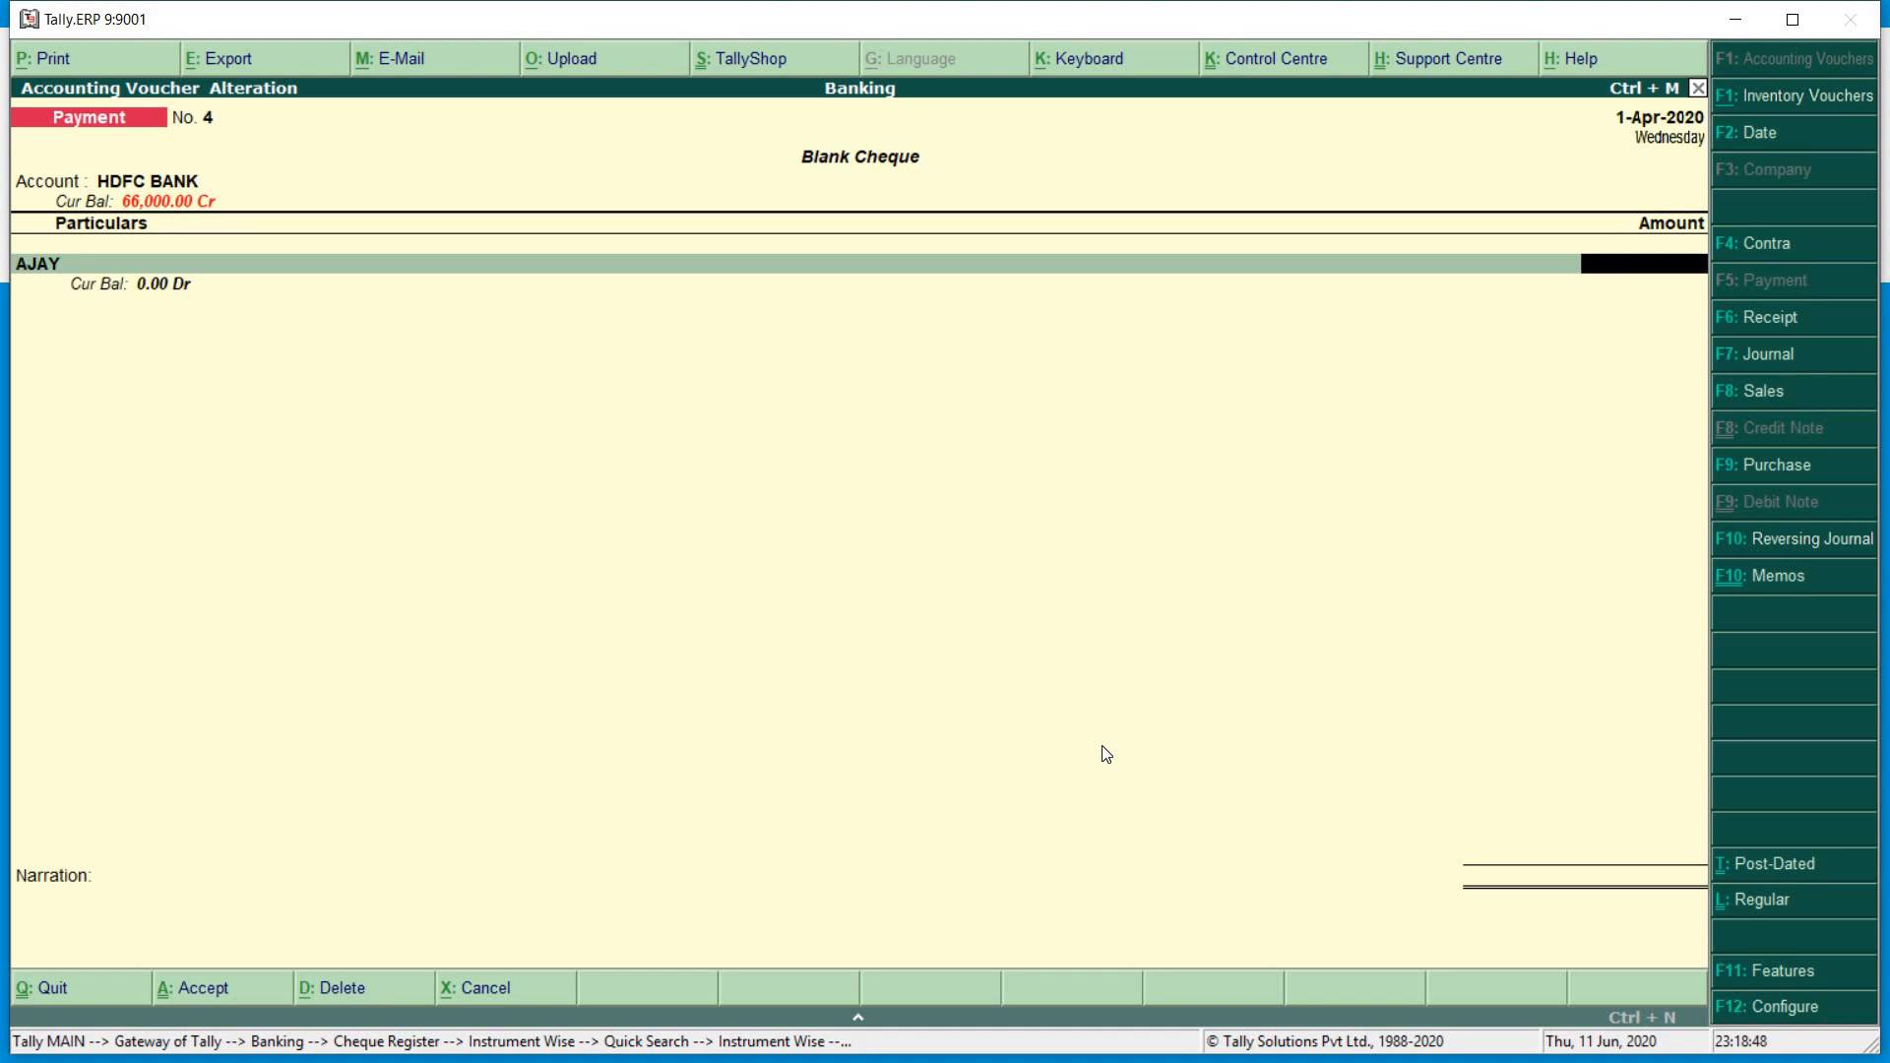
key("Escape")
key("Return")
key("Return")
key("Return")
key("Return")
key("Return")
type("1,000")
key("Return")
- Record the payee's bill-wise reference as On Account for 1,000.00 Dr
key("Return")
key("Return")
key("Return")
key("Return")
key("Return")
key("Return")
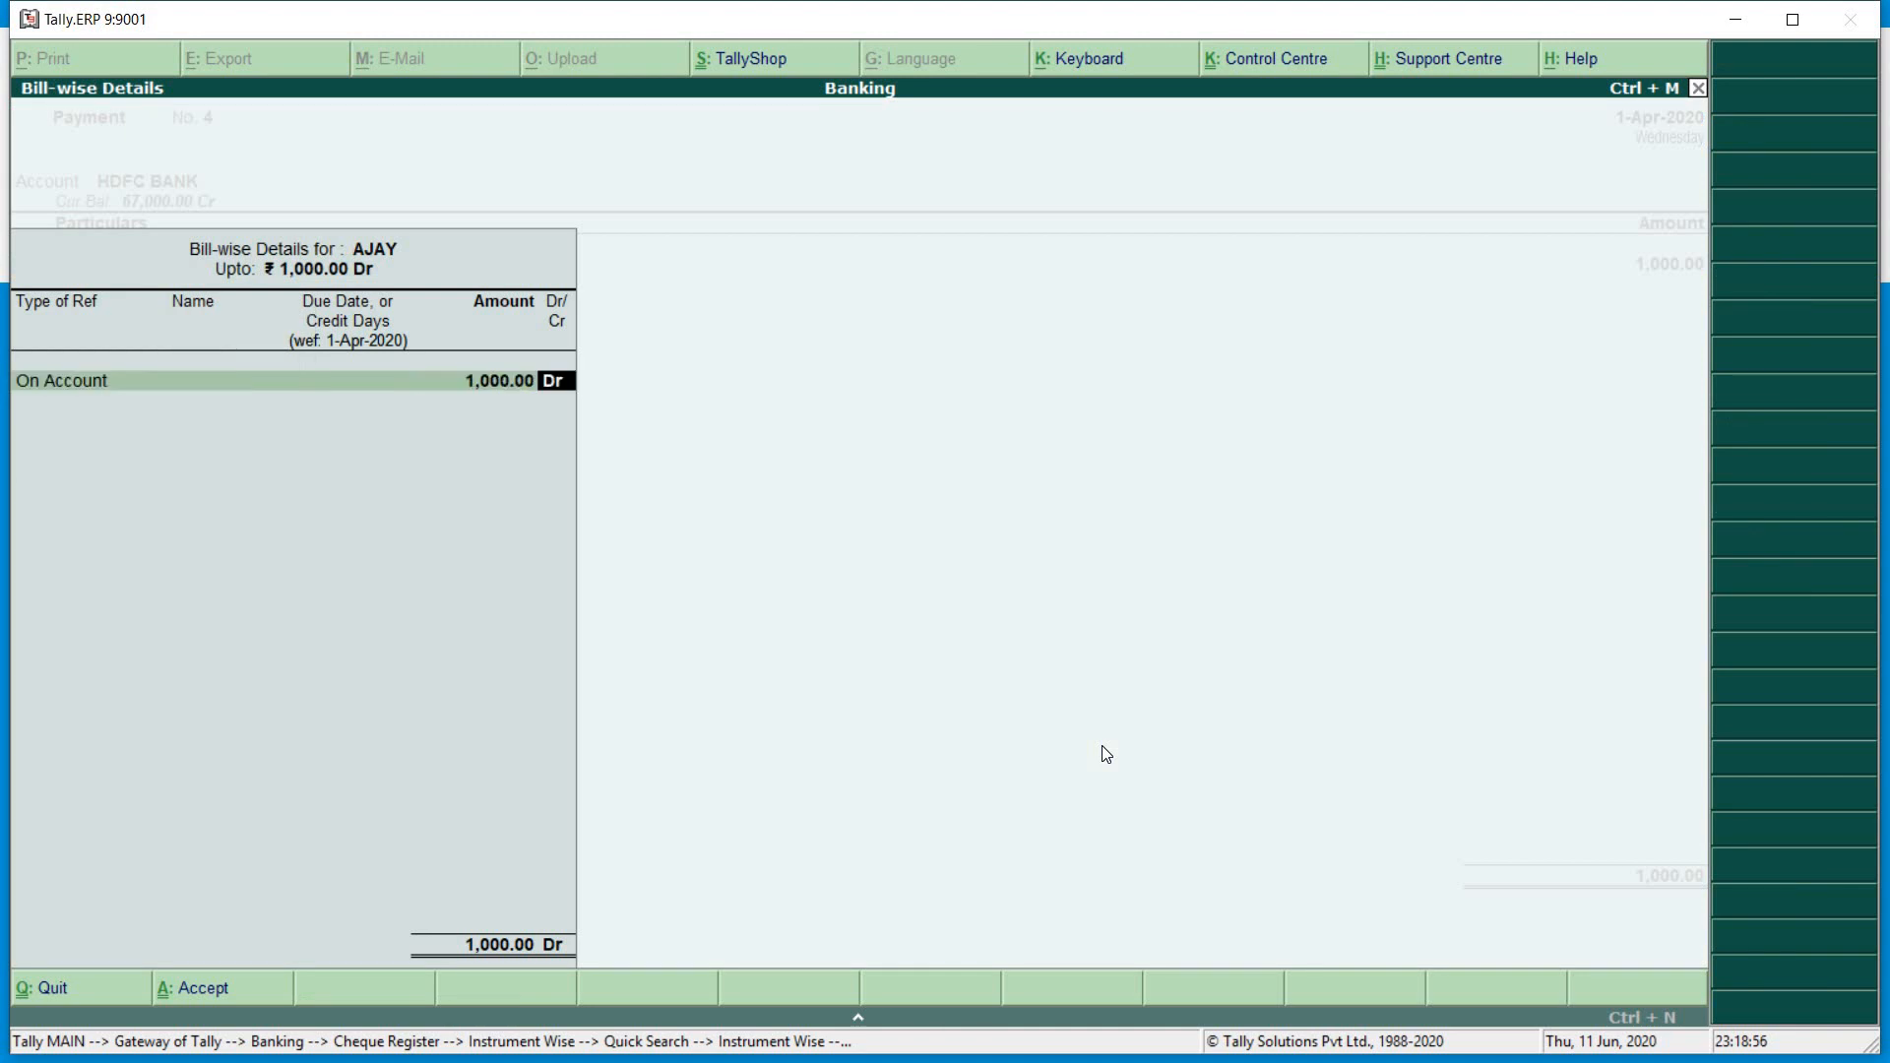
key("Return")
- Keep the HDFC BANK allocation as A/c Payee cheque 100203 dated 1-Apr-2020, and save the altered voucher
key("Return")
key("Return")
key("Return")
key("Return")
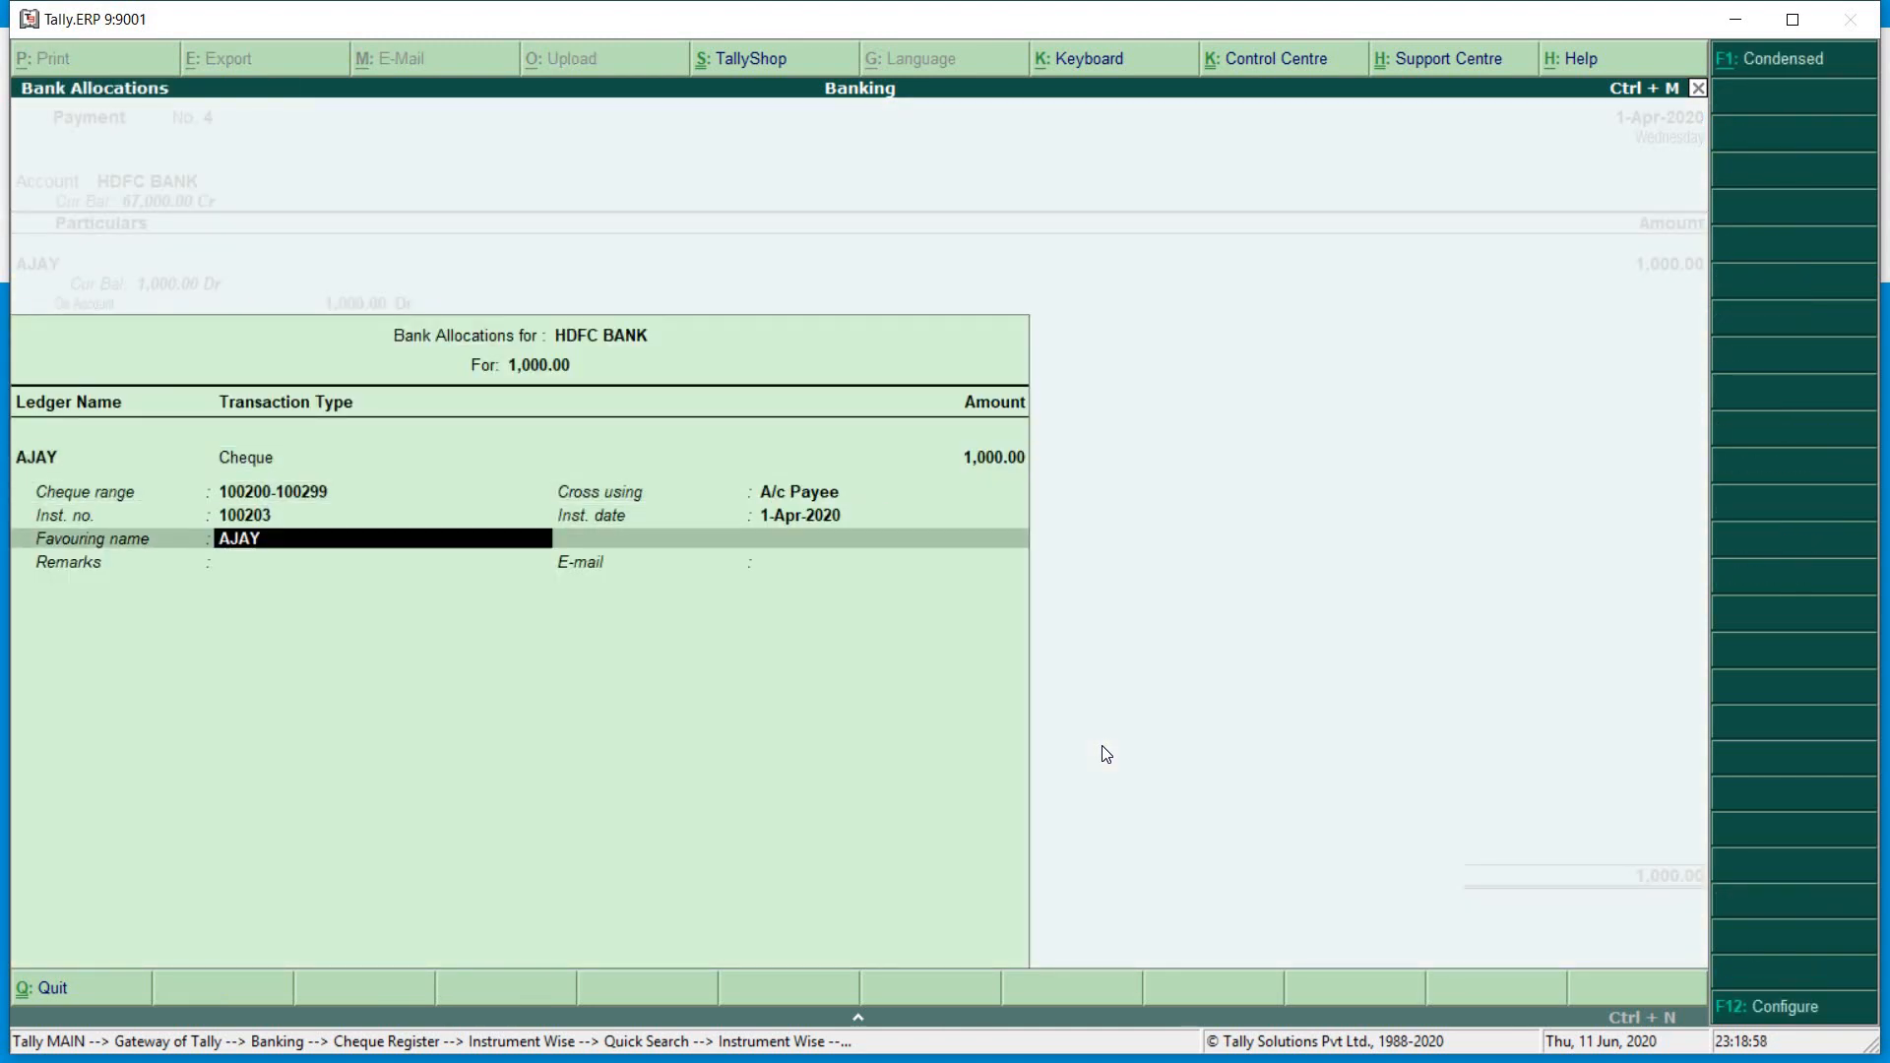
key("Return")
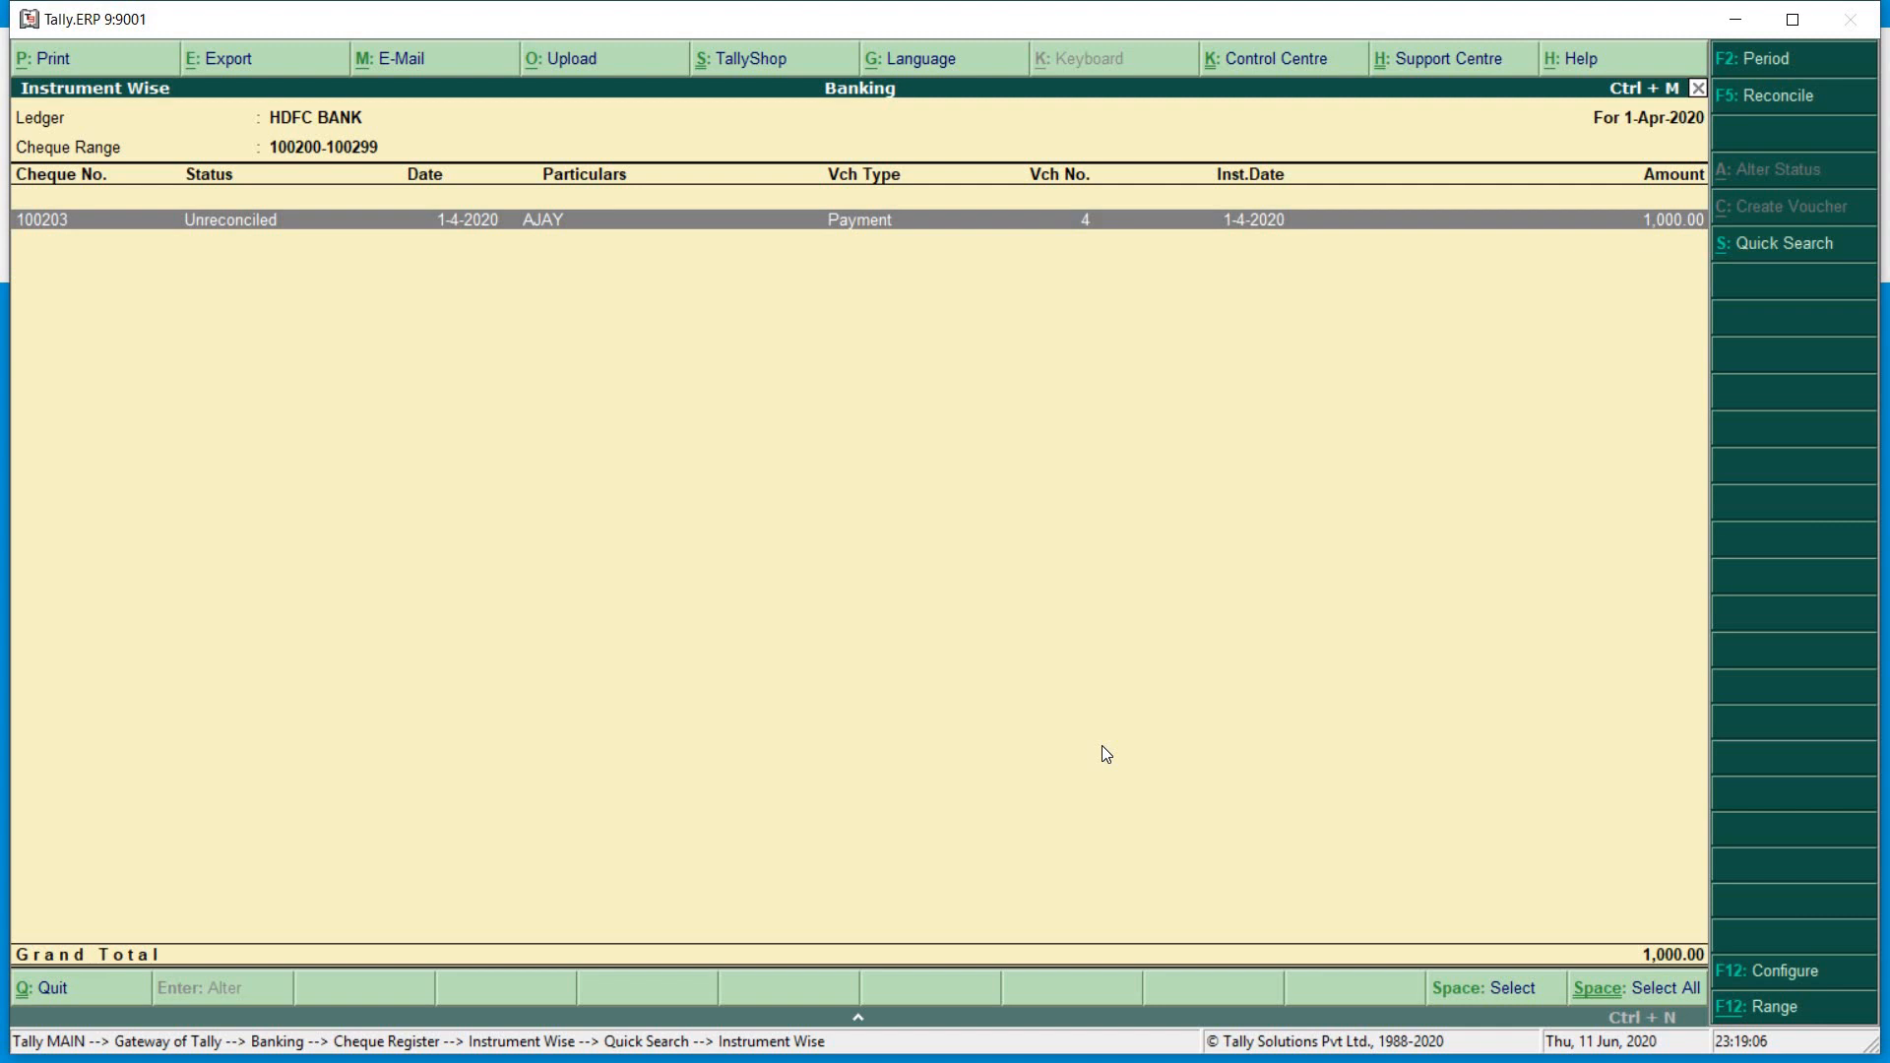
- Return to the instrument-wise list and review the updated entry of cheque 100203 among its neighbouring cheques
key("Escape")
key("Down")
key("Up")
key("Up")
key("Down")
key("Down")
key("Up")
key("Up")
key("Down")
key("Down")
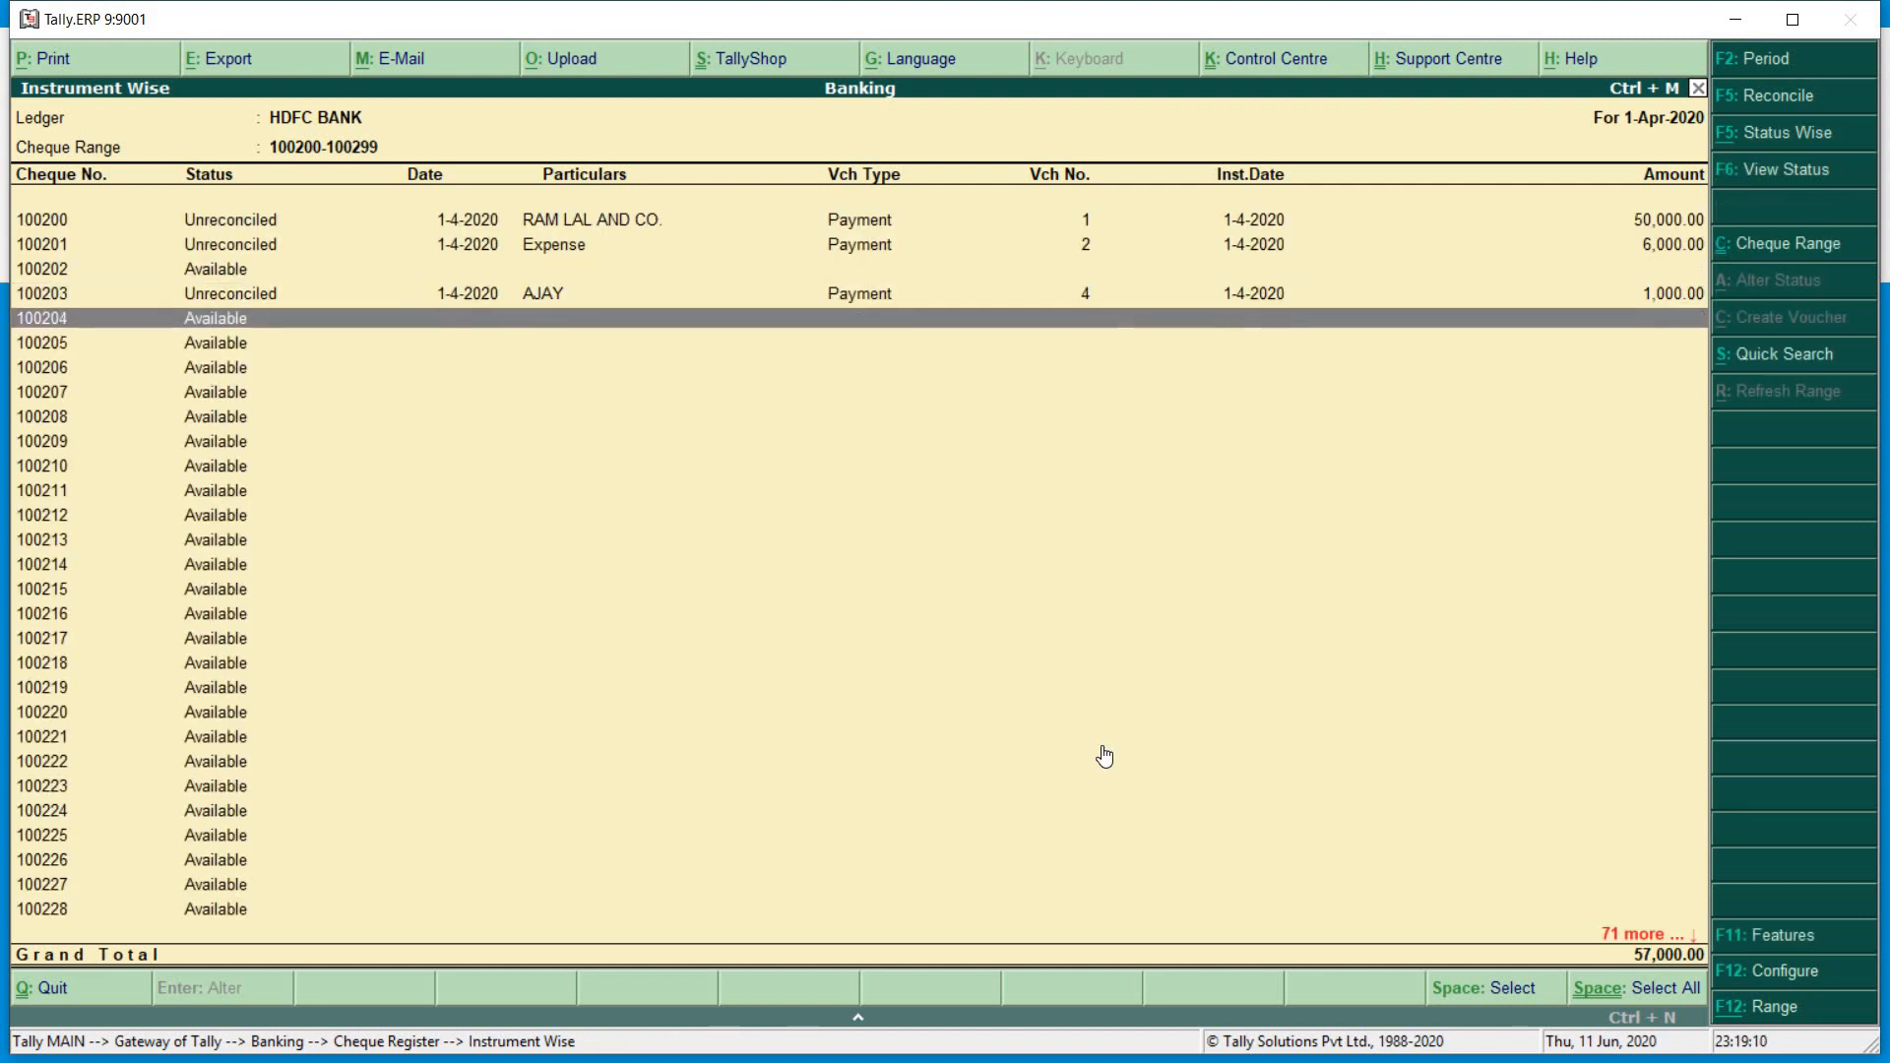
key("Up")
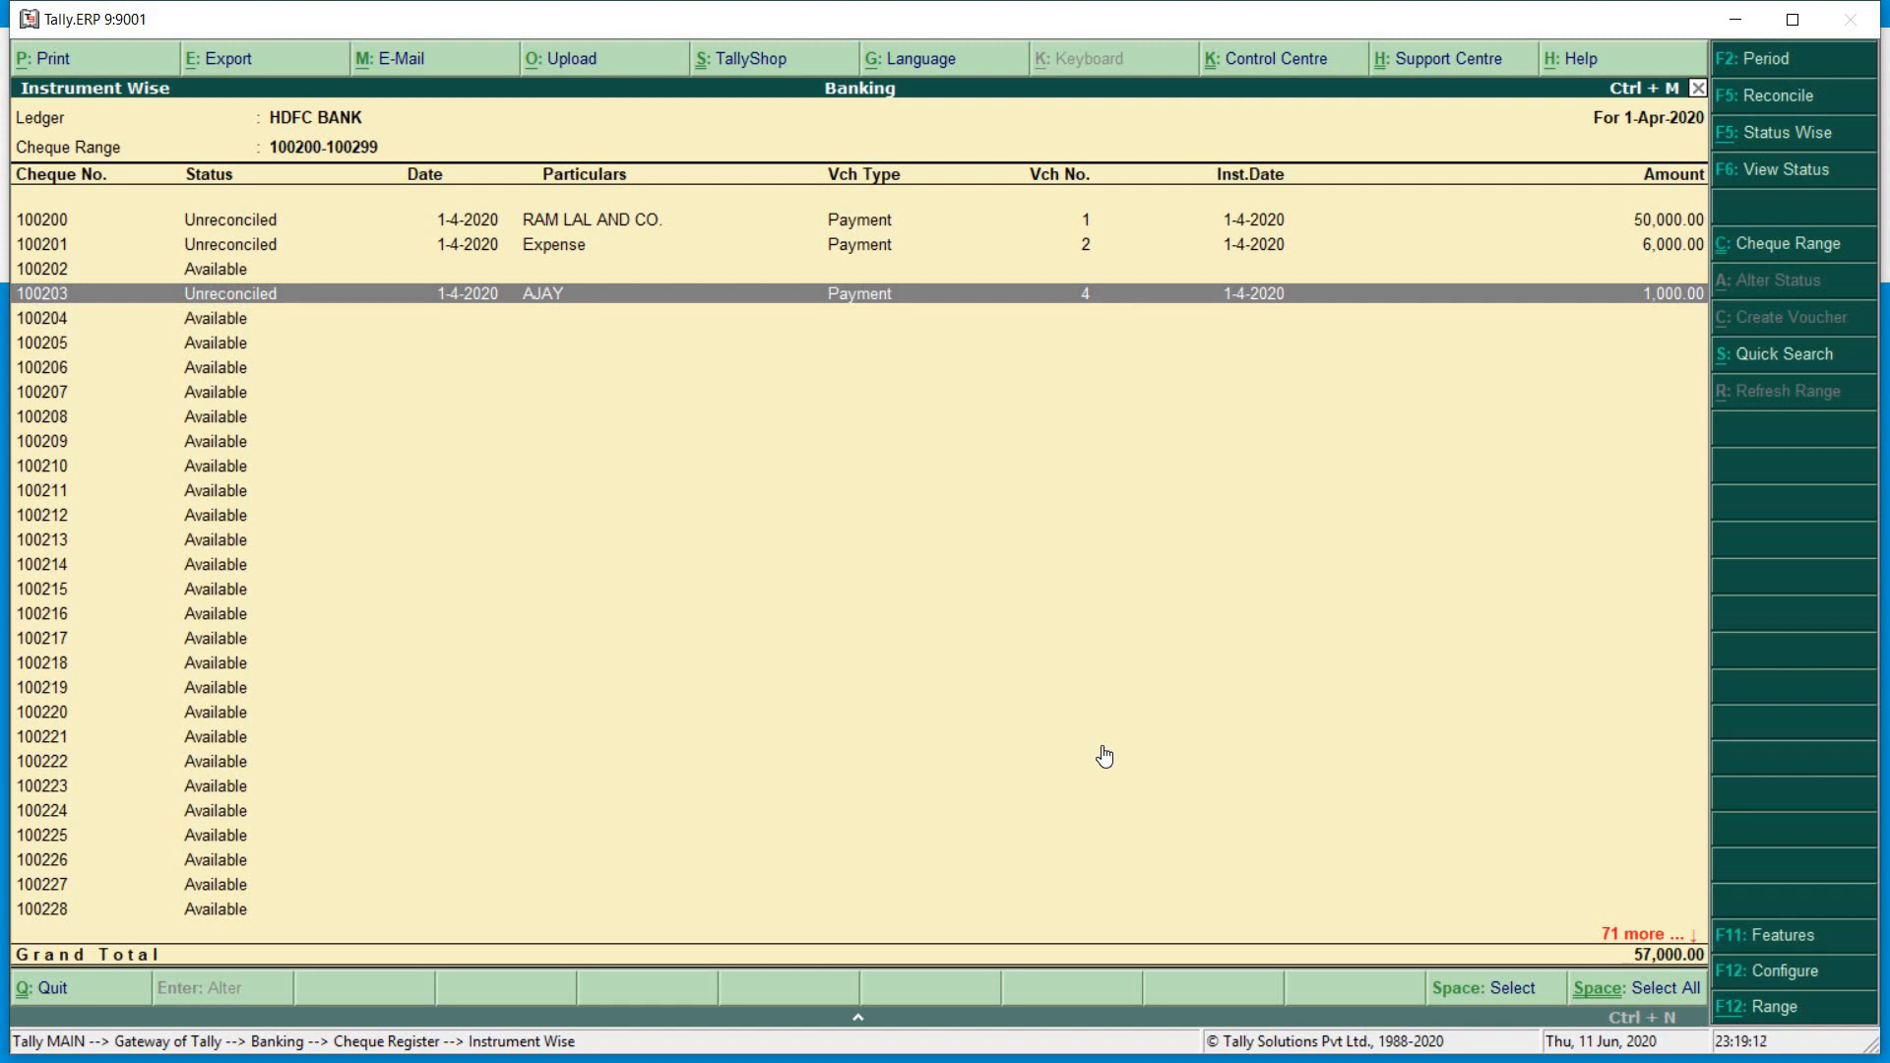
key("space")
key("space")
left_click(1781, 246)
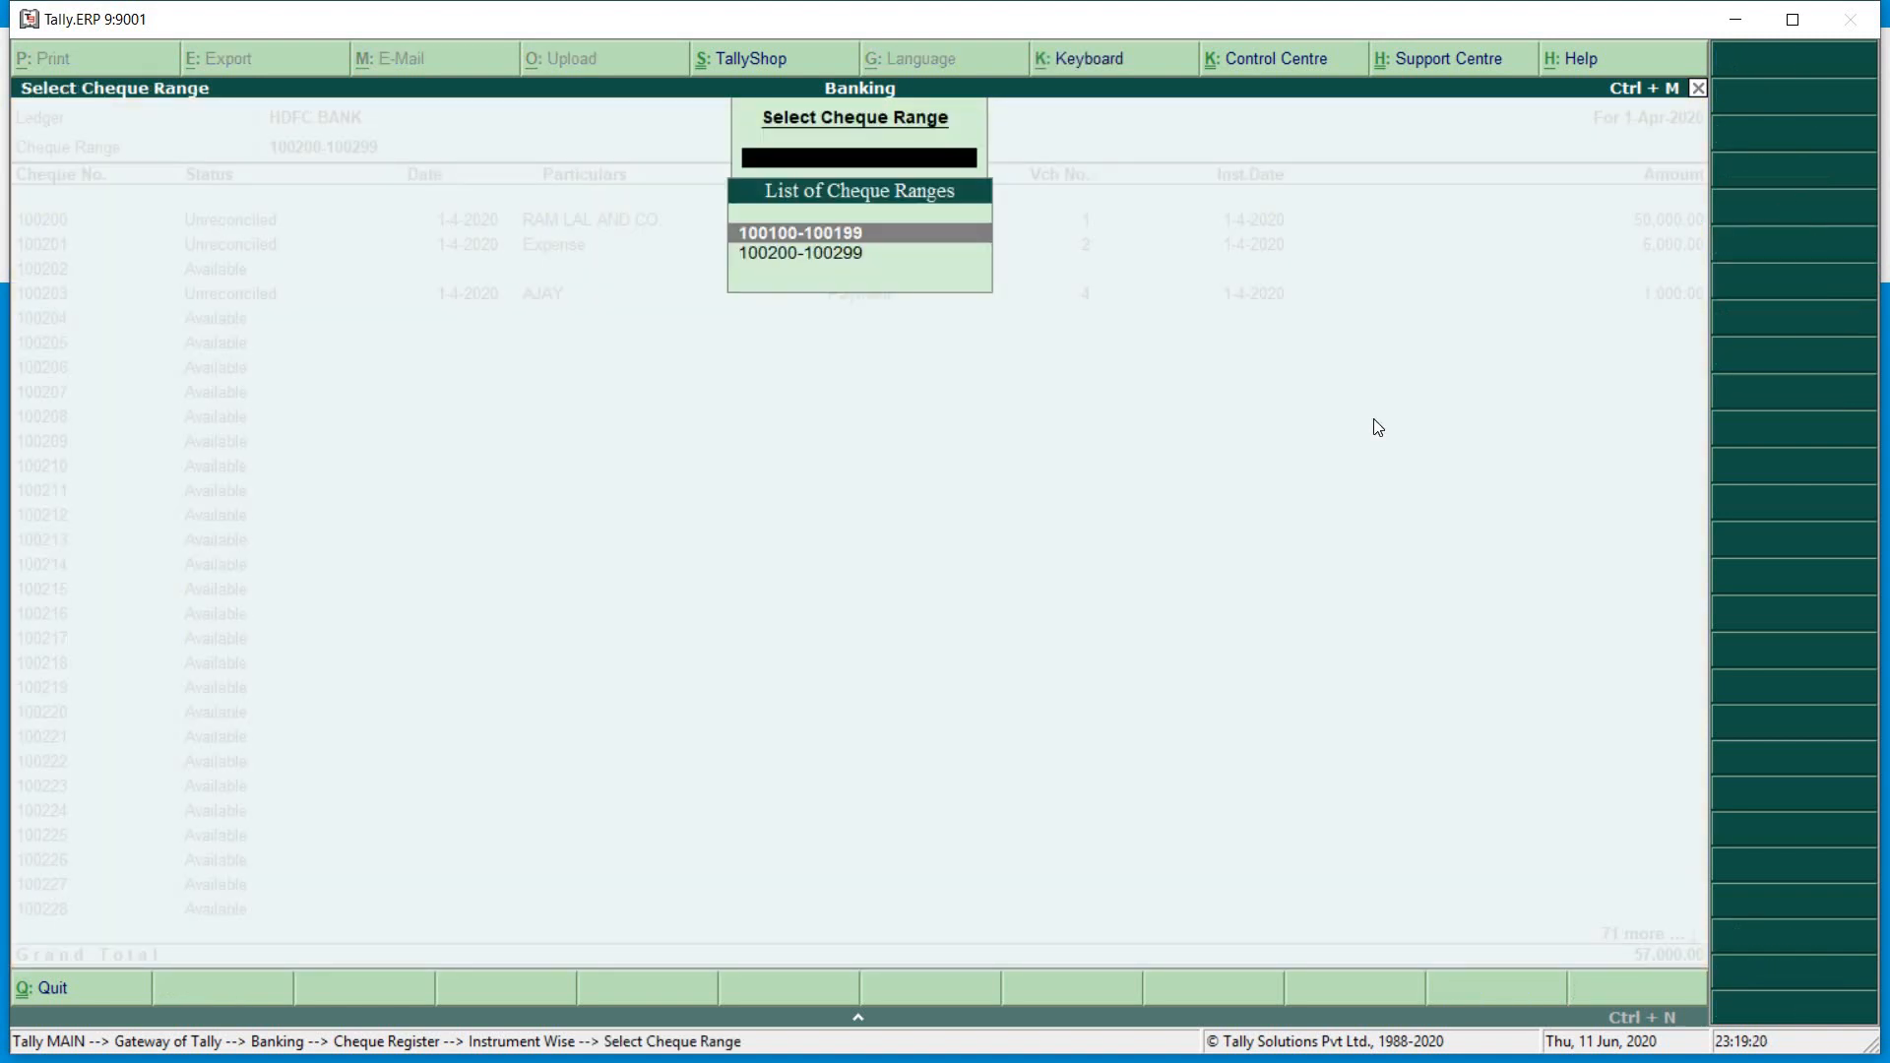
key("Down")
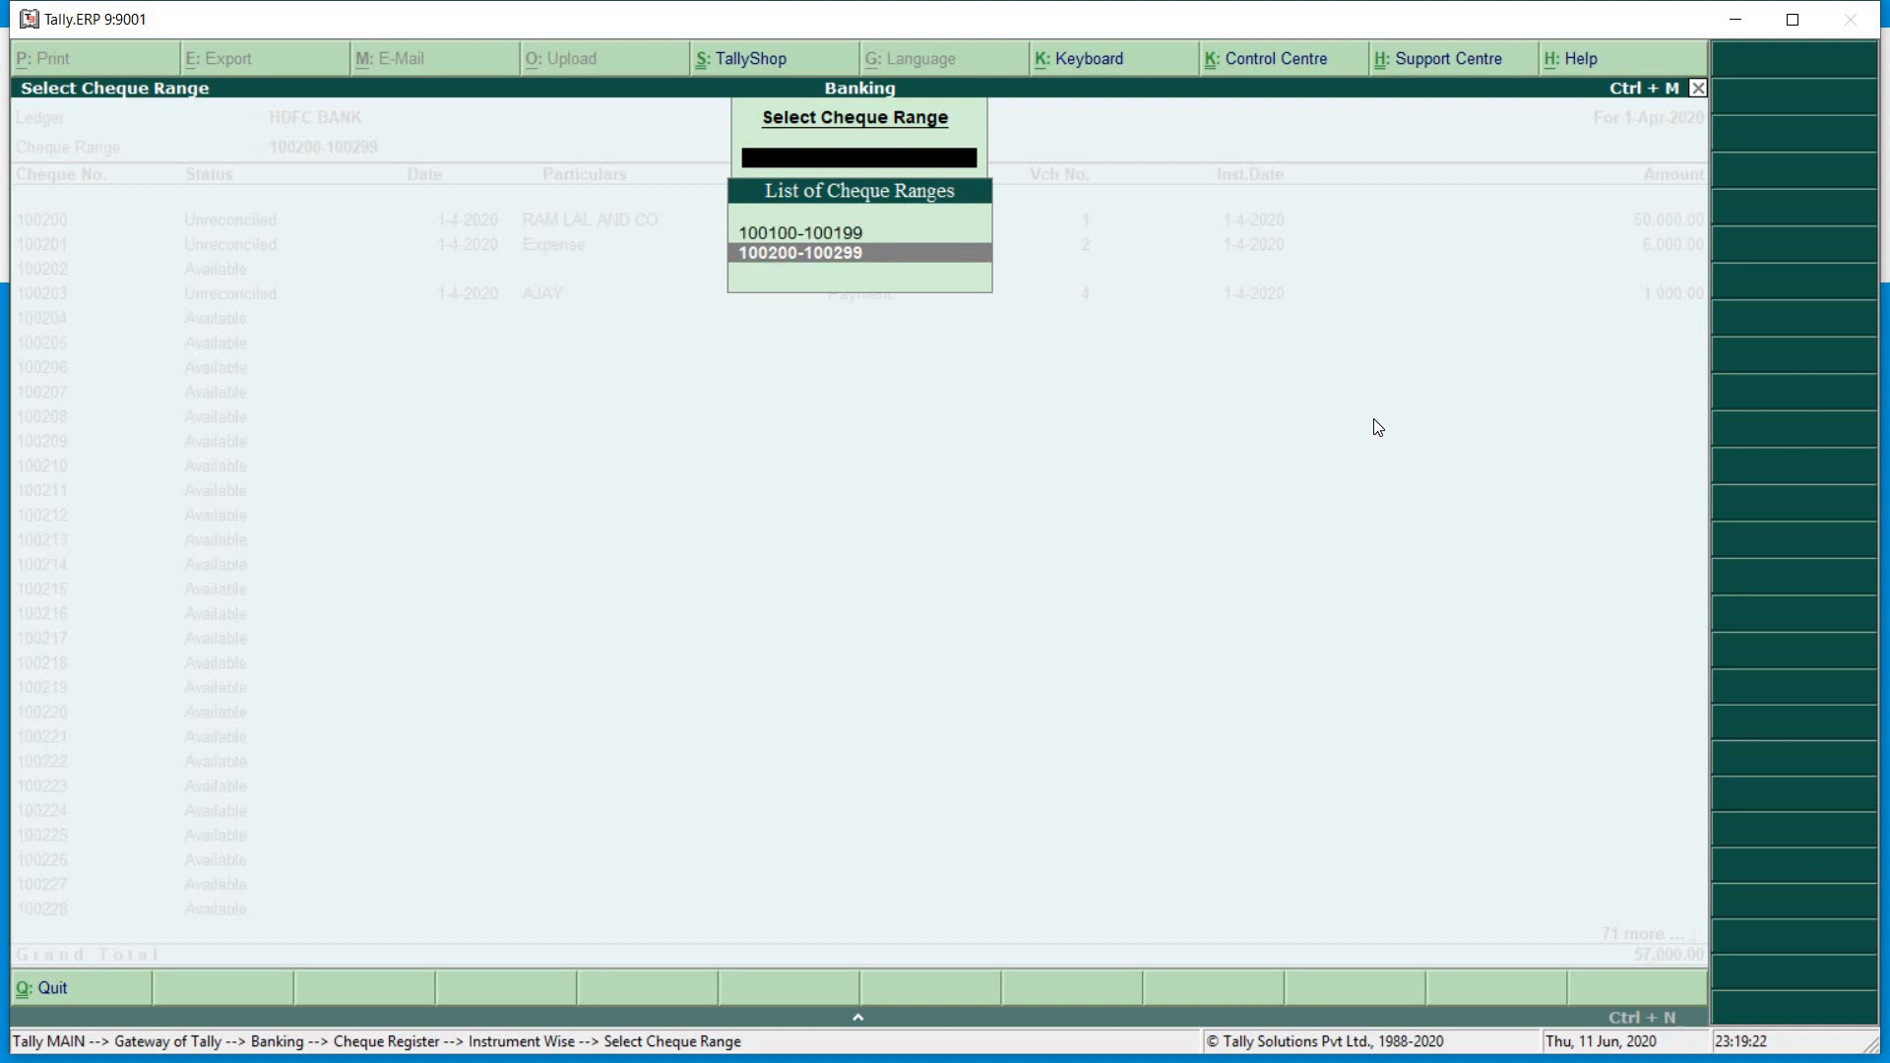
key("Return")
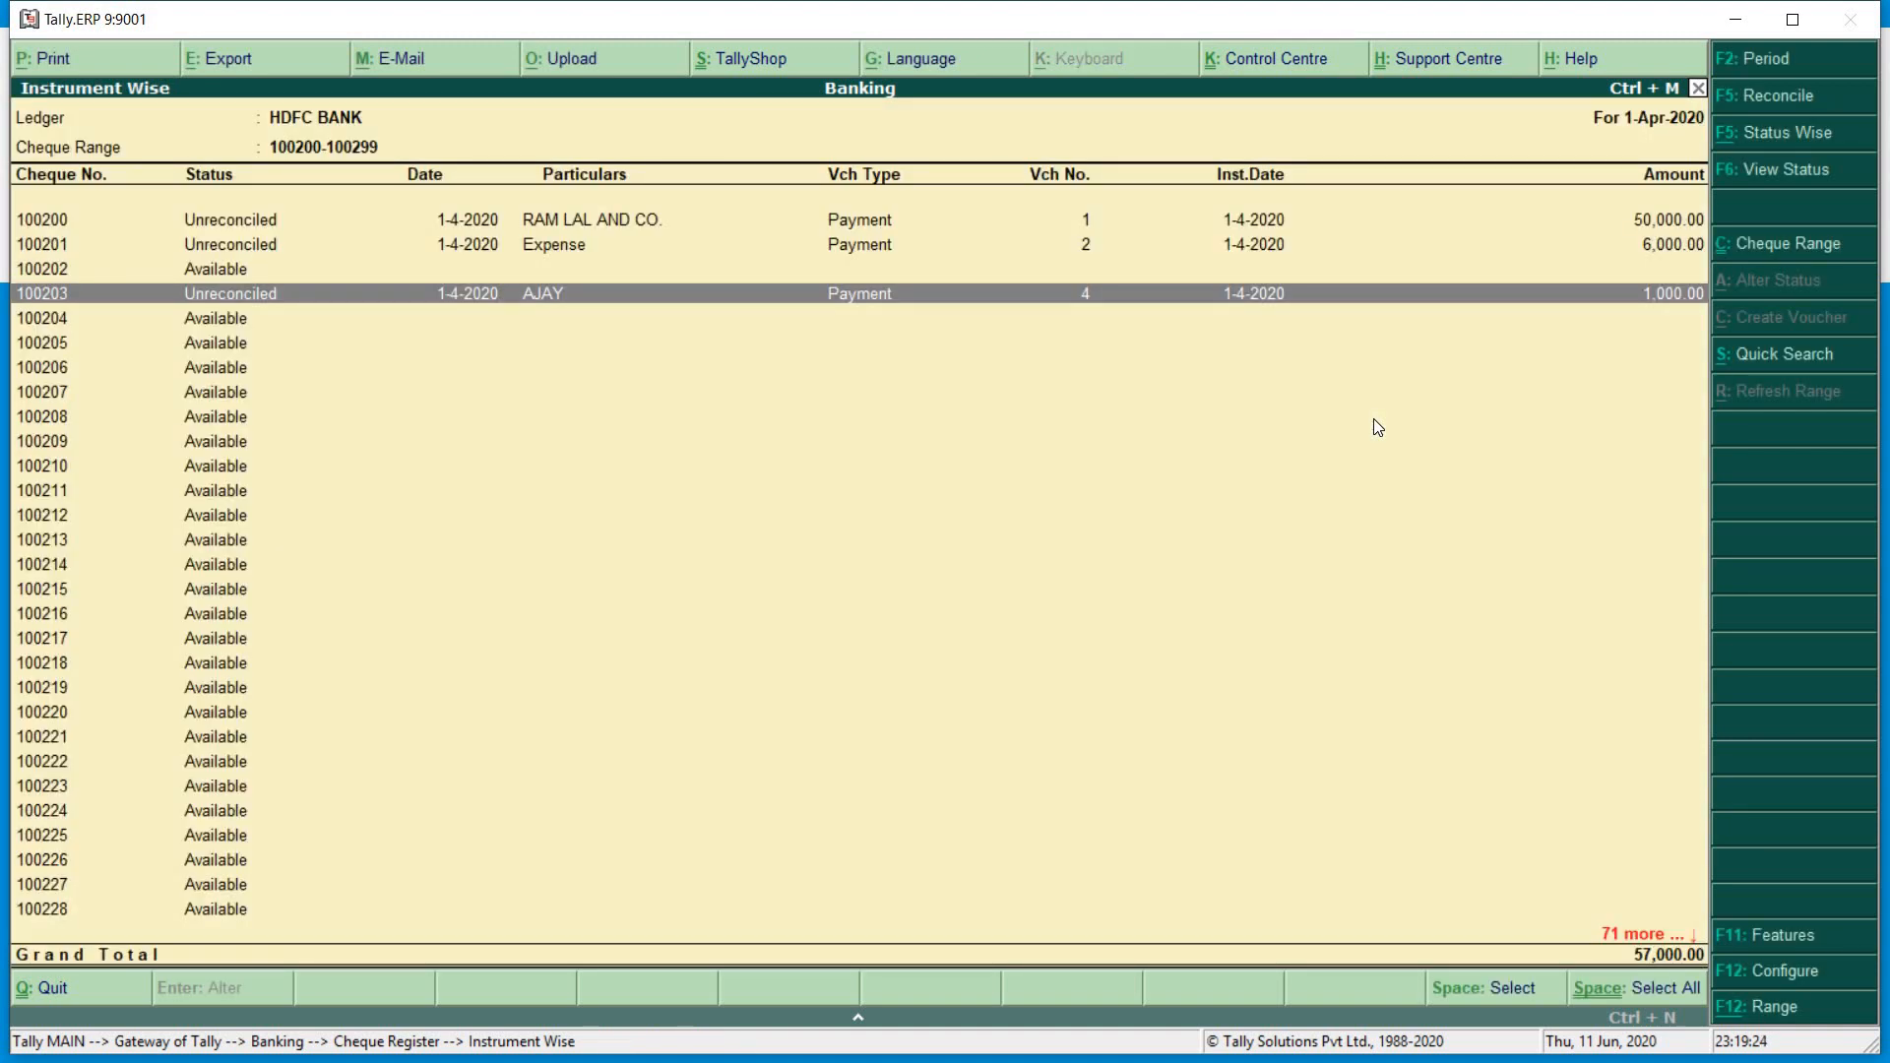
key("Escape")
key("Down")
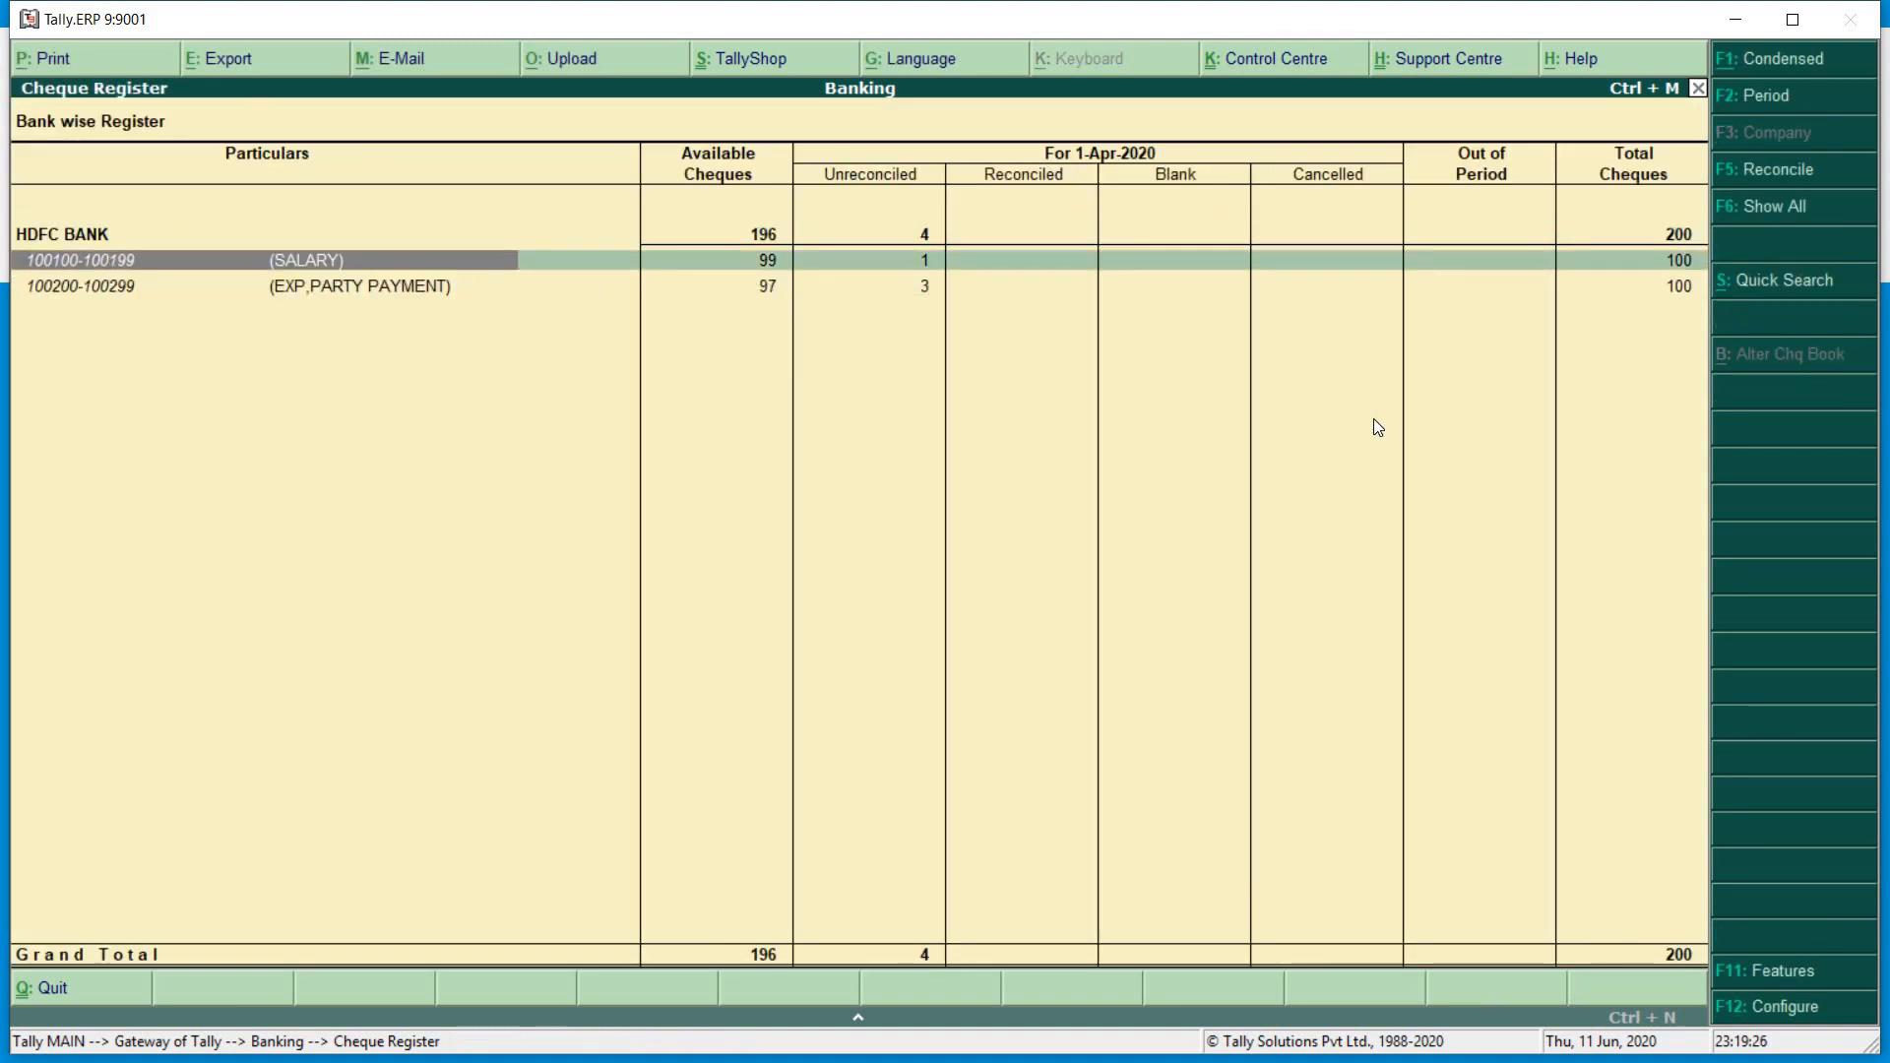
key("Down")
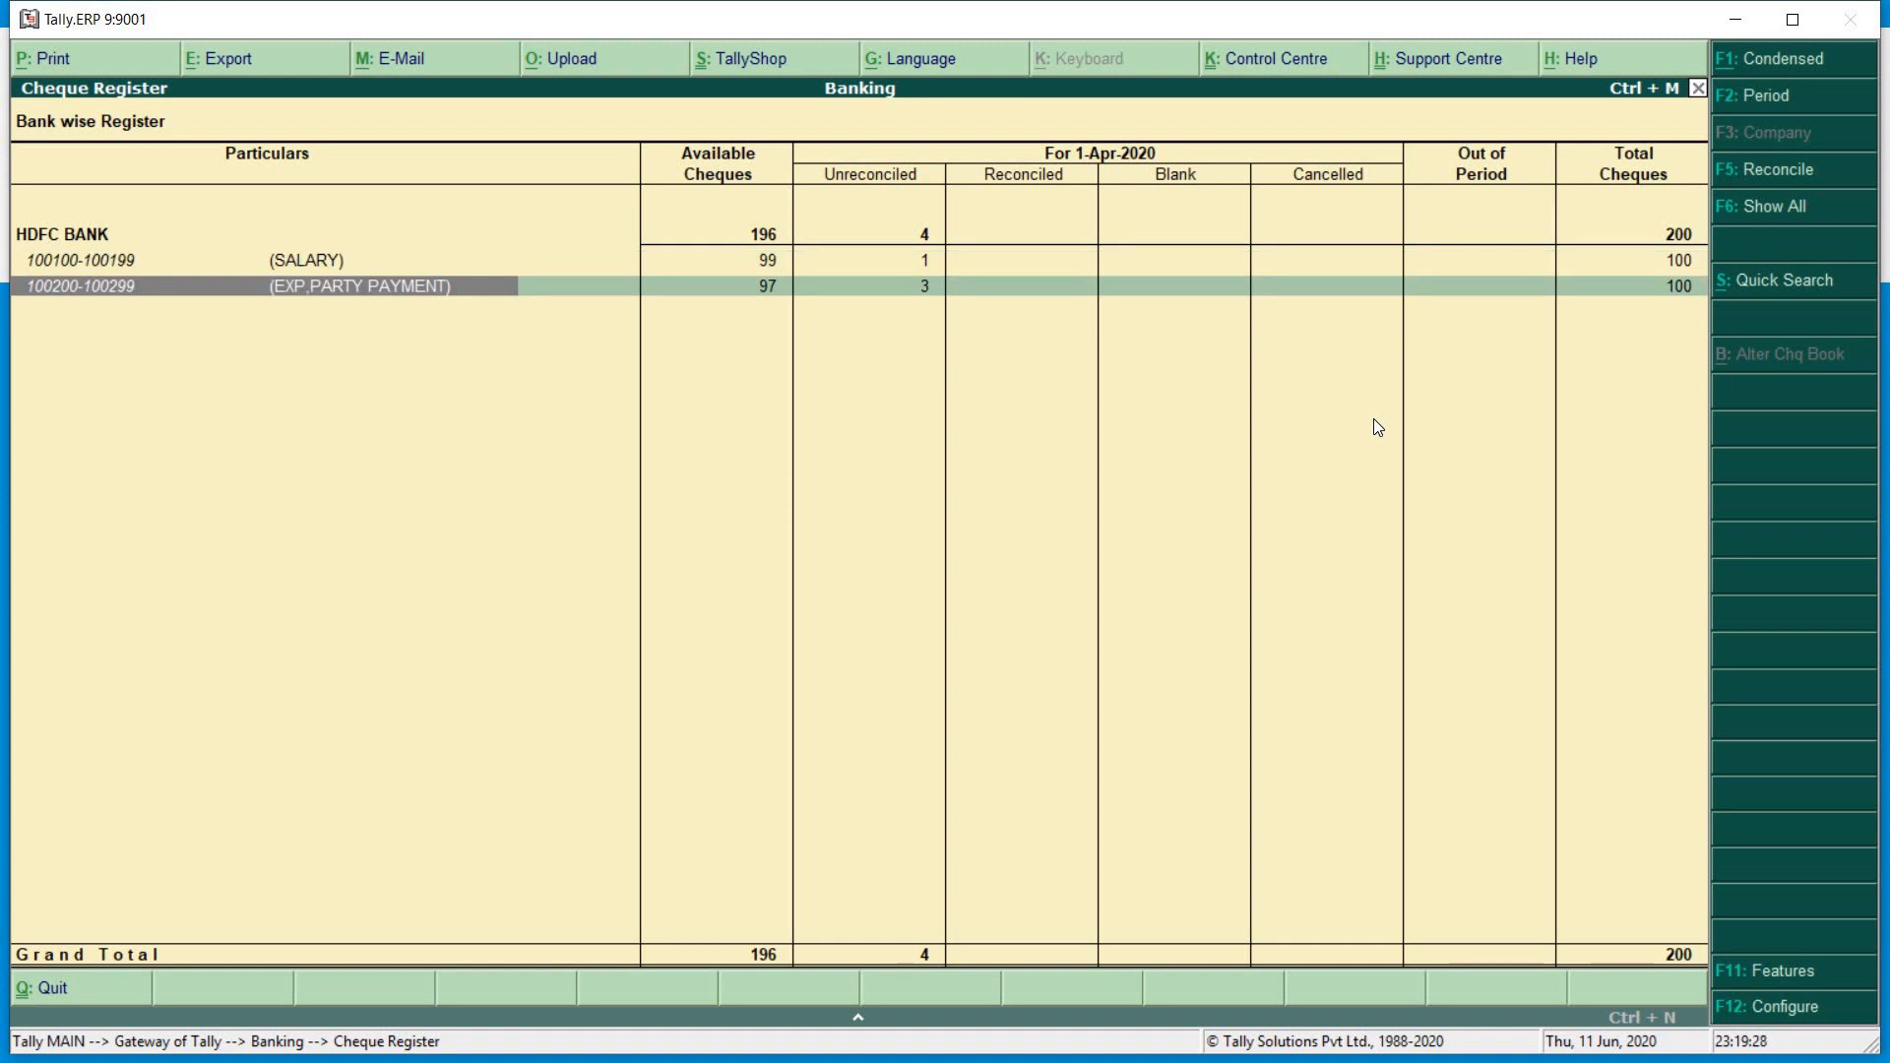
key("Return")
left_click(1814, 255)
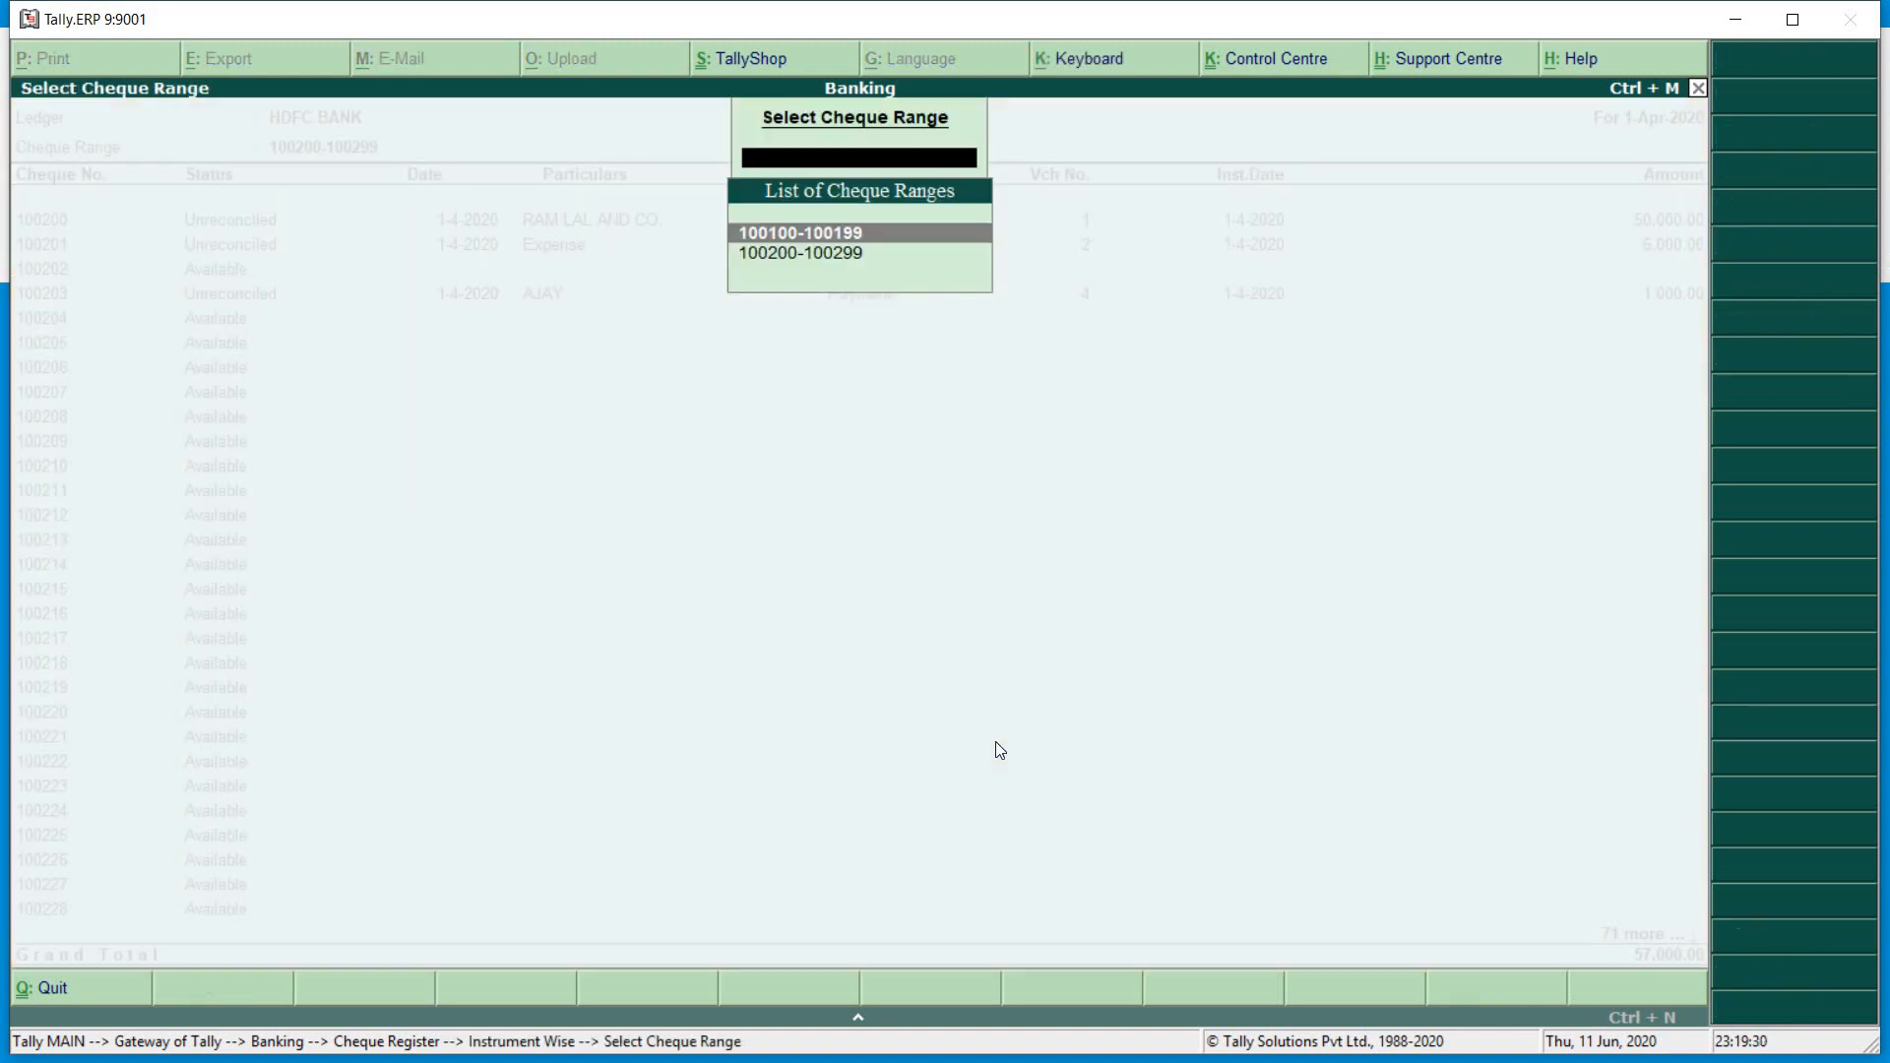
key("Down")
key("Return")
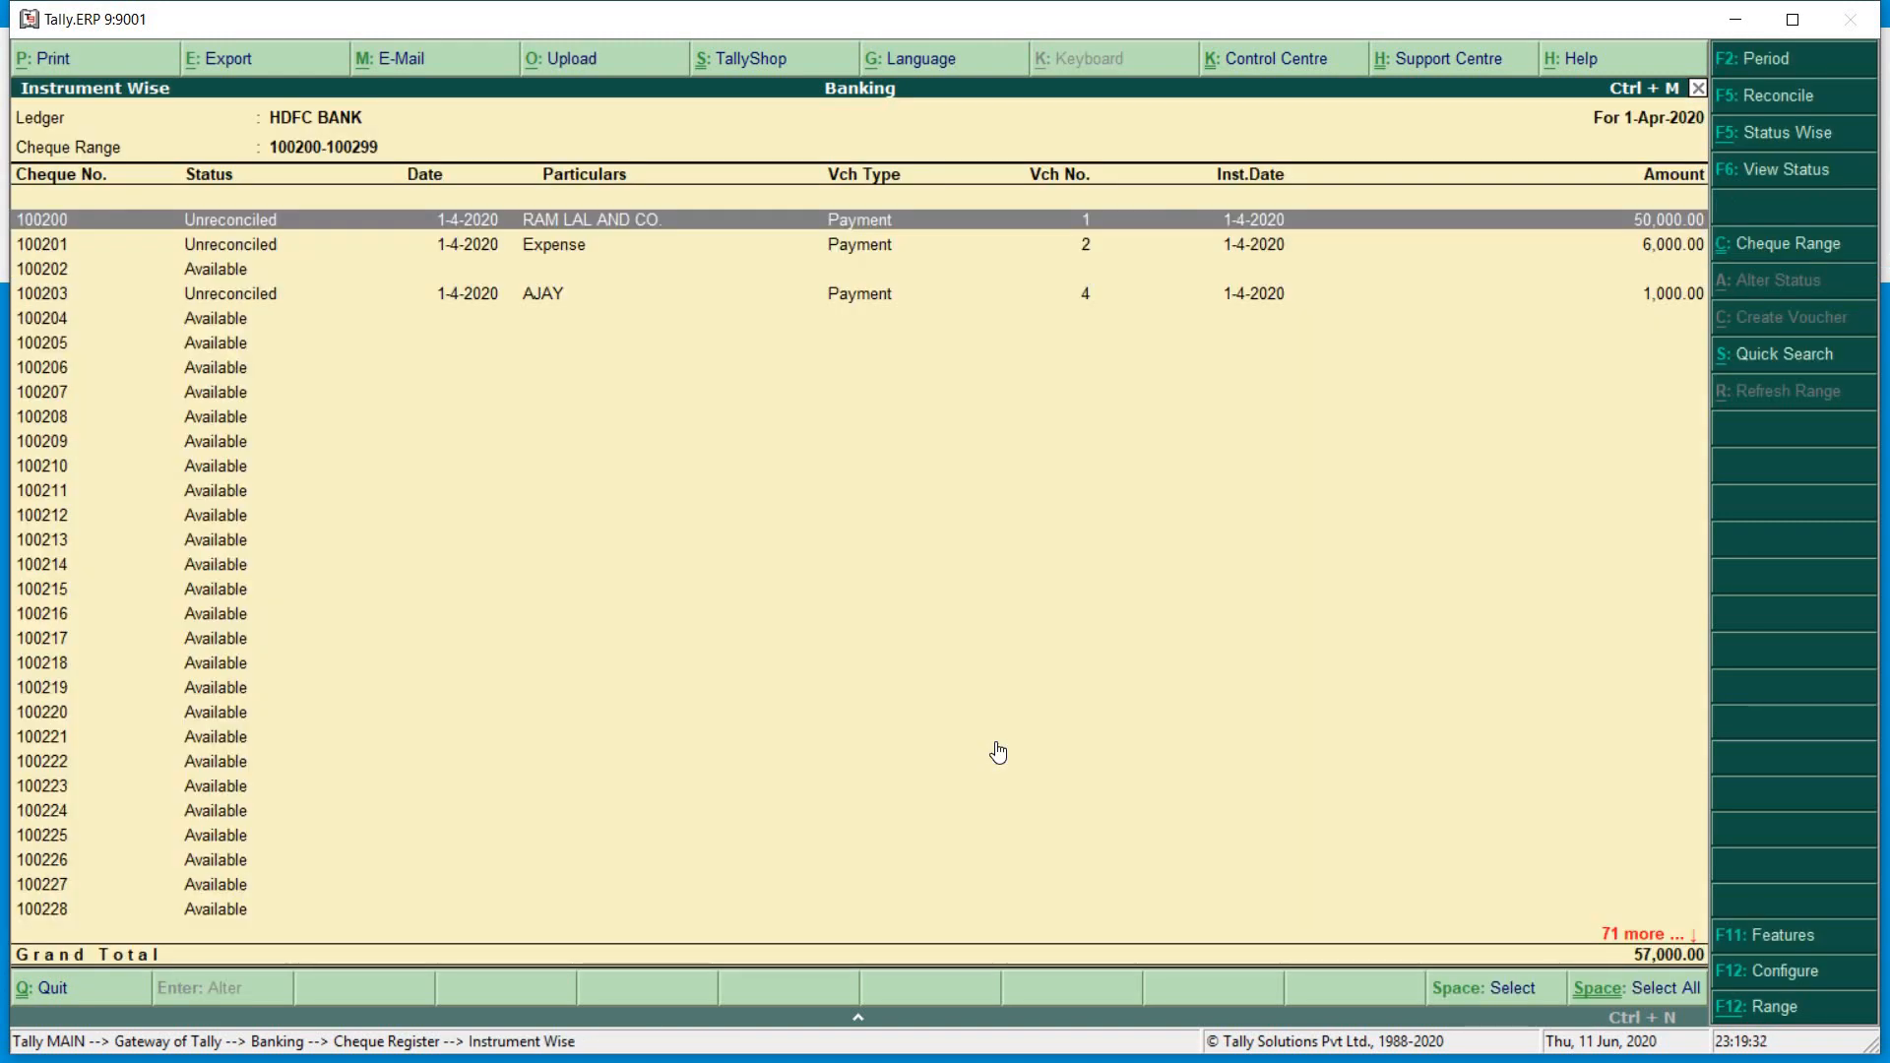
key("Down")
key("Up")
left_click(1763, 179)
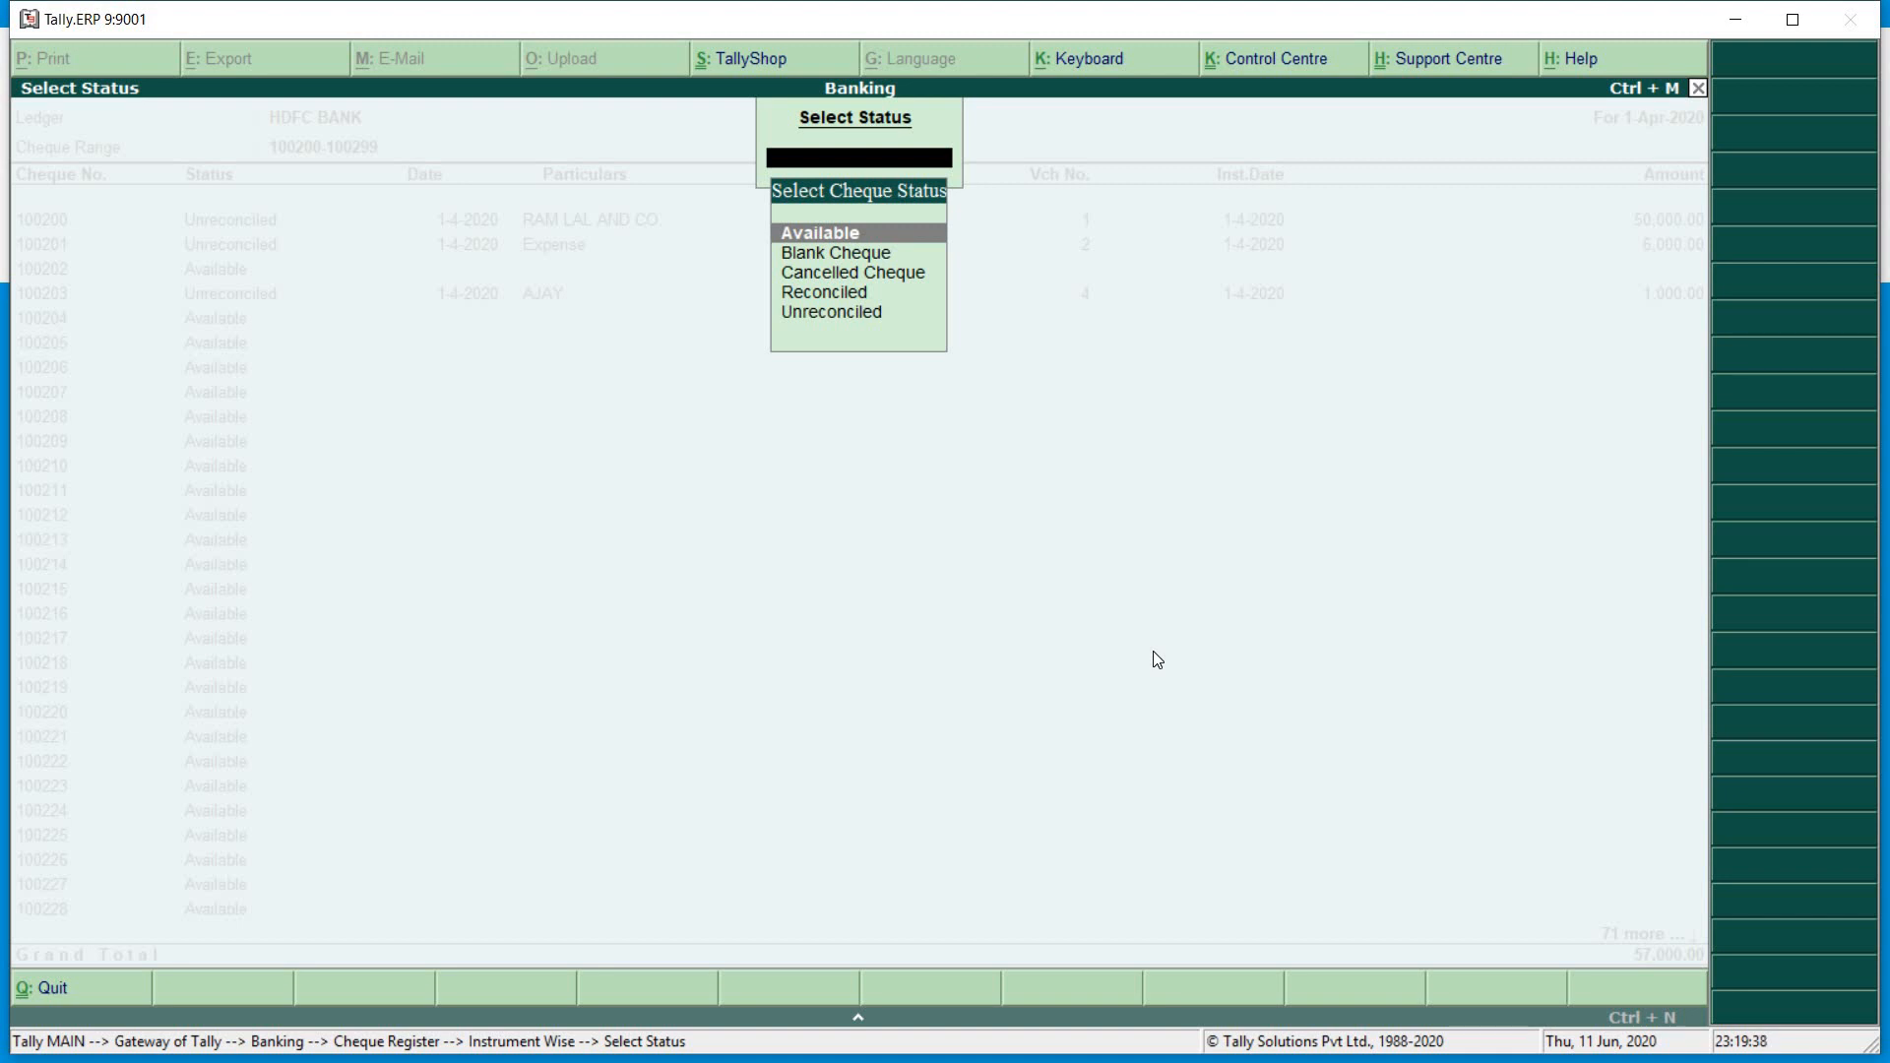
key("Down")
key("Down")
key("Up")
key("Up")
key("Down")
key("Down")
key("Down")
key("Down")
key("Up")
key("Up")
key("Up")
key("Up")
key("Up")
key("Down")
key("Down")
key("Up")
key("Return")
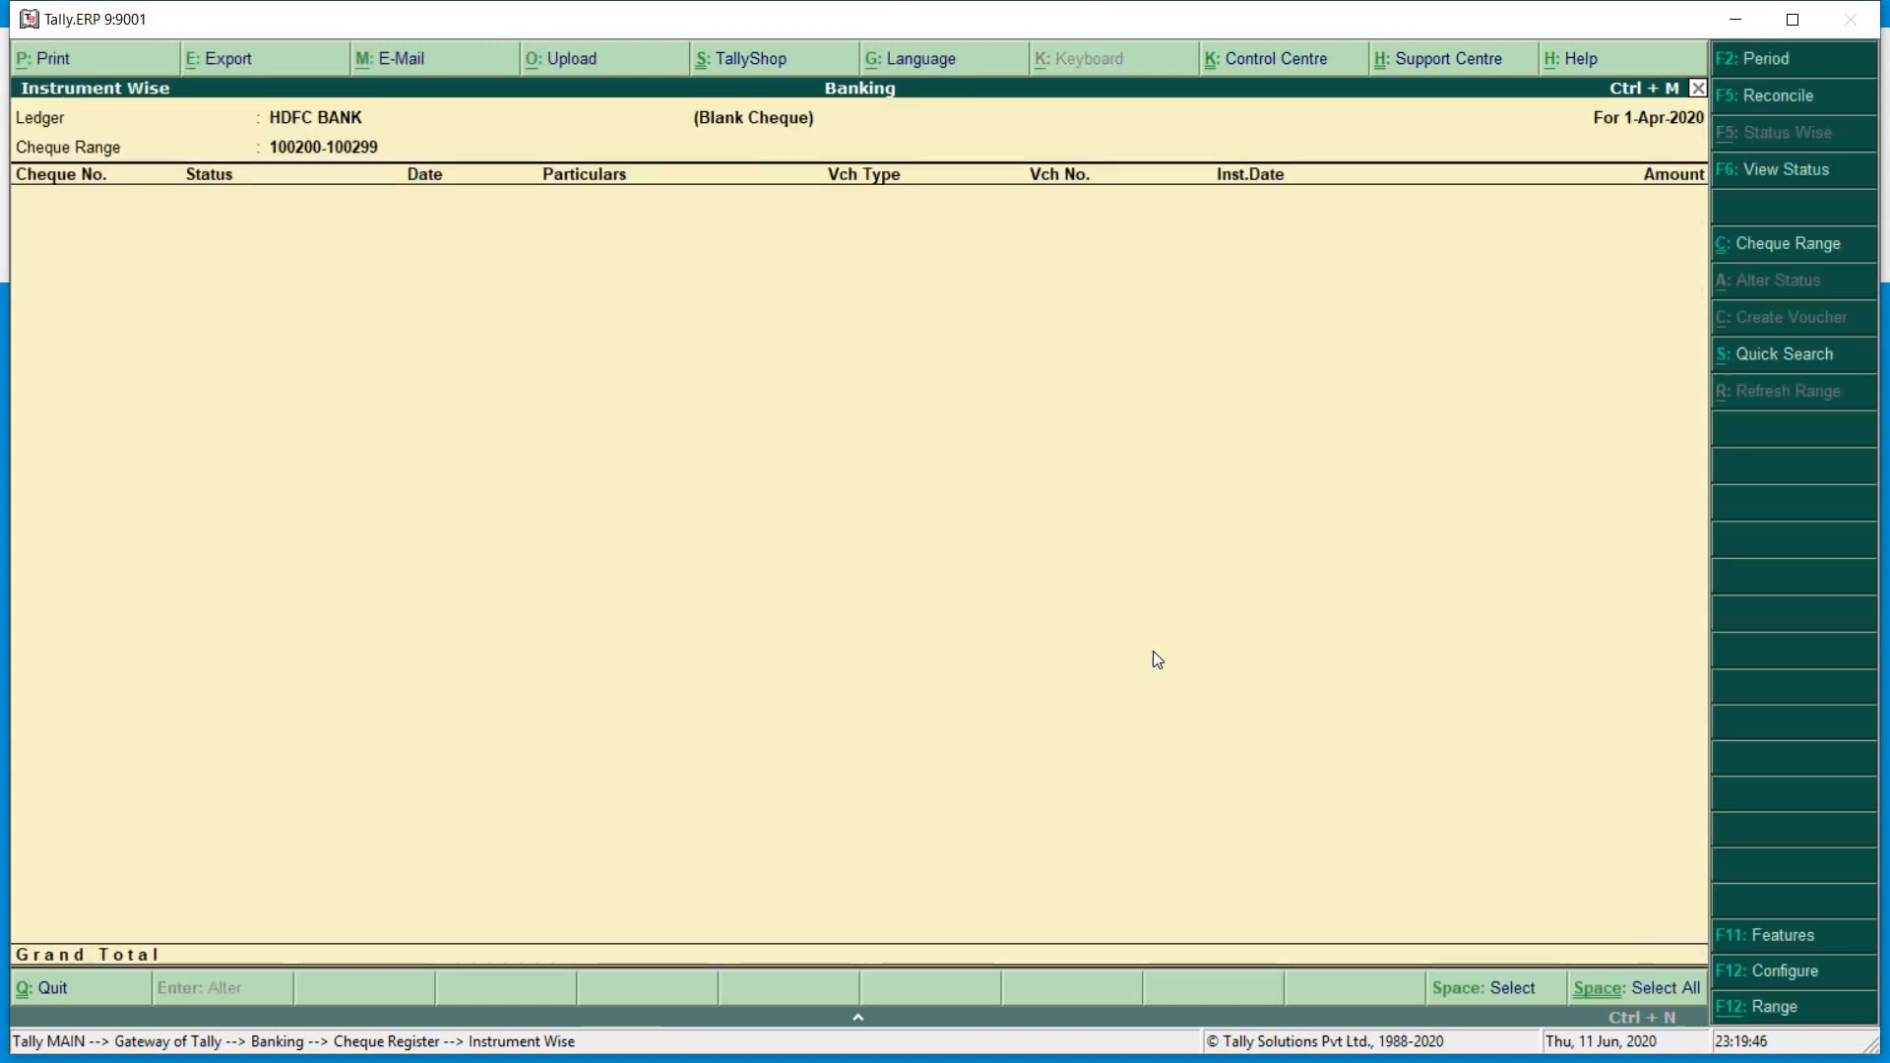
- Return to the bank-wise register and examine the reconciled, blank and cancelled cheque columns
key("Escape")
key("Up")
key("Right")
key("Right")
key("Right")
key("Left")
key("Right")
key("Right")
key("Right")
key("Left")
key("Right")
key("Left")
key("Left")
key("Left")
key("Left")
key("Left")
key("Down")
key("Return")
key("Down")
key("Down")
key("Down")
key("Down")
key("Down")
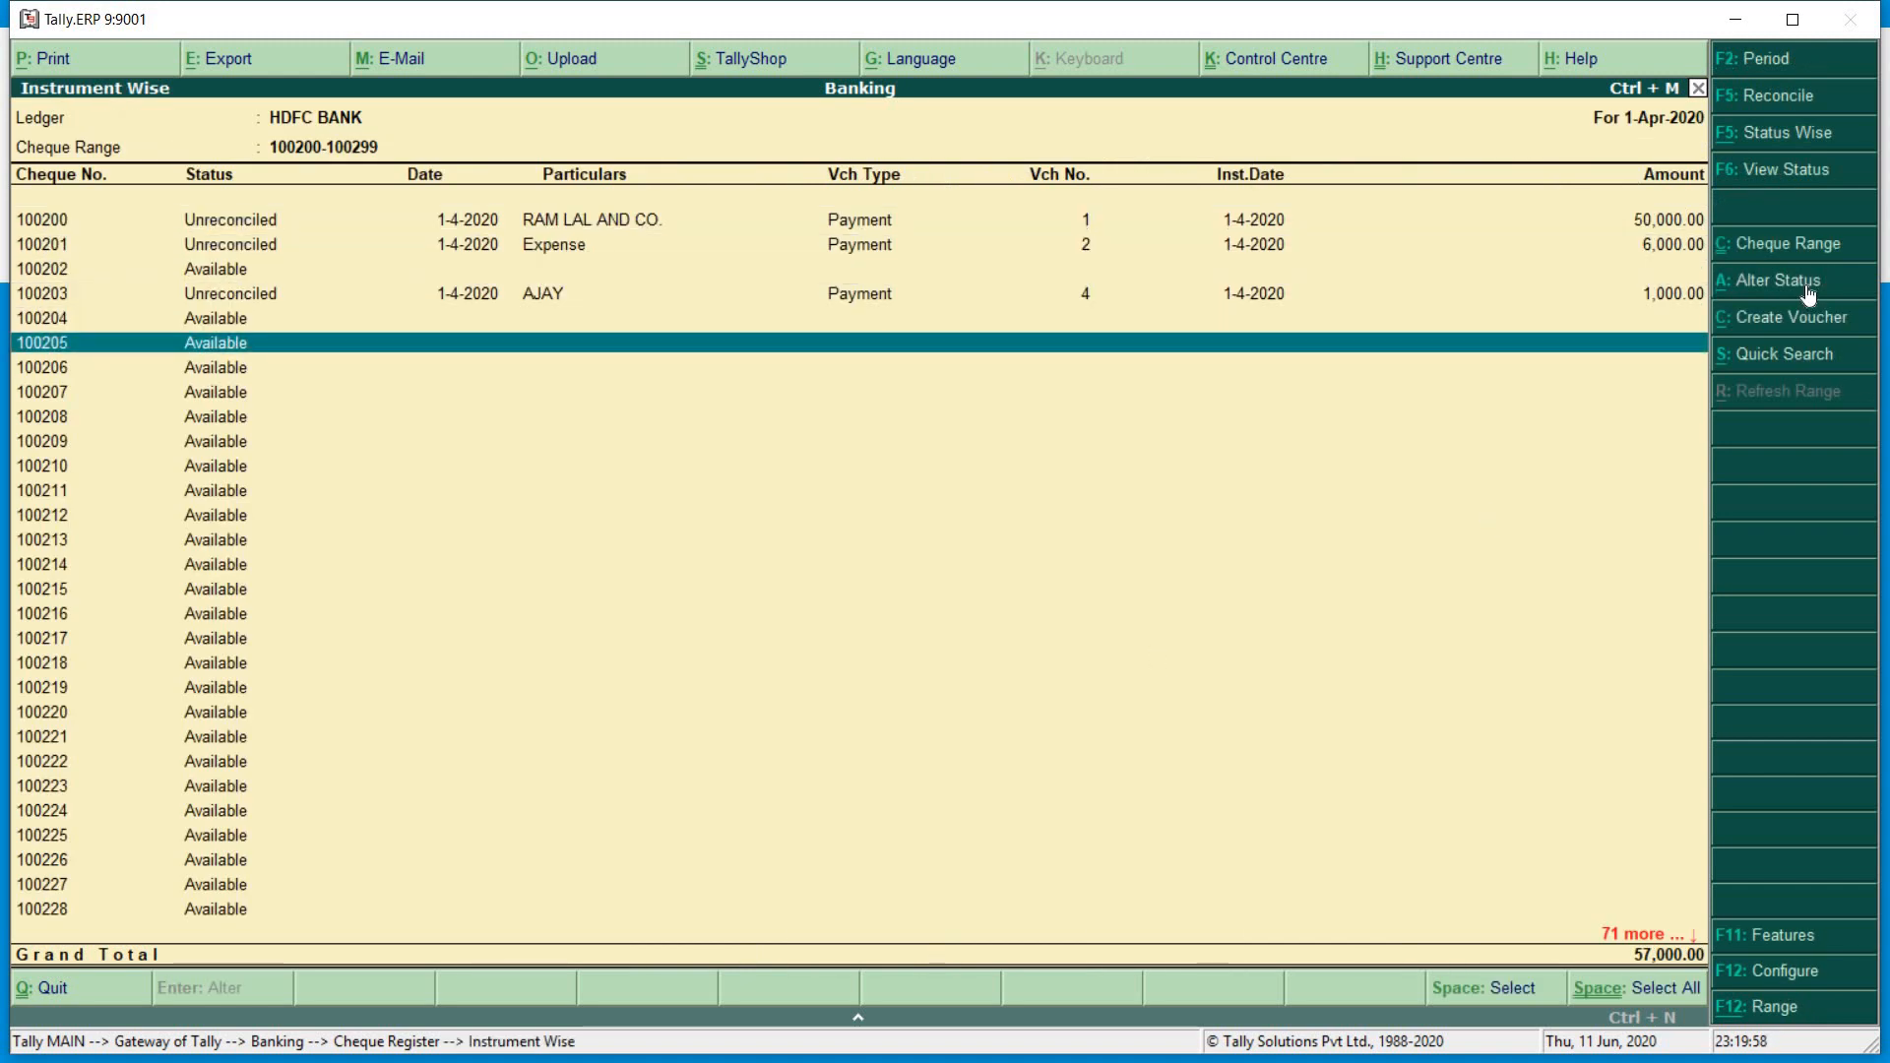
left_click(1799, 295)
key("Down")
key("Return")
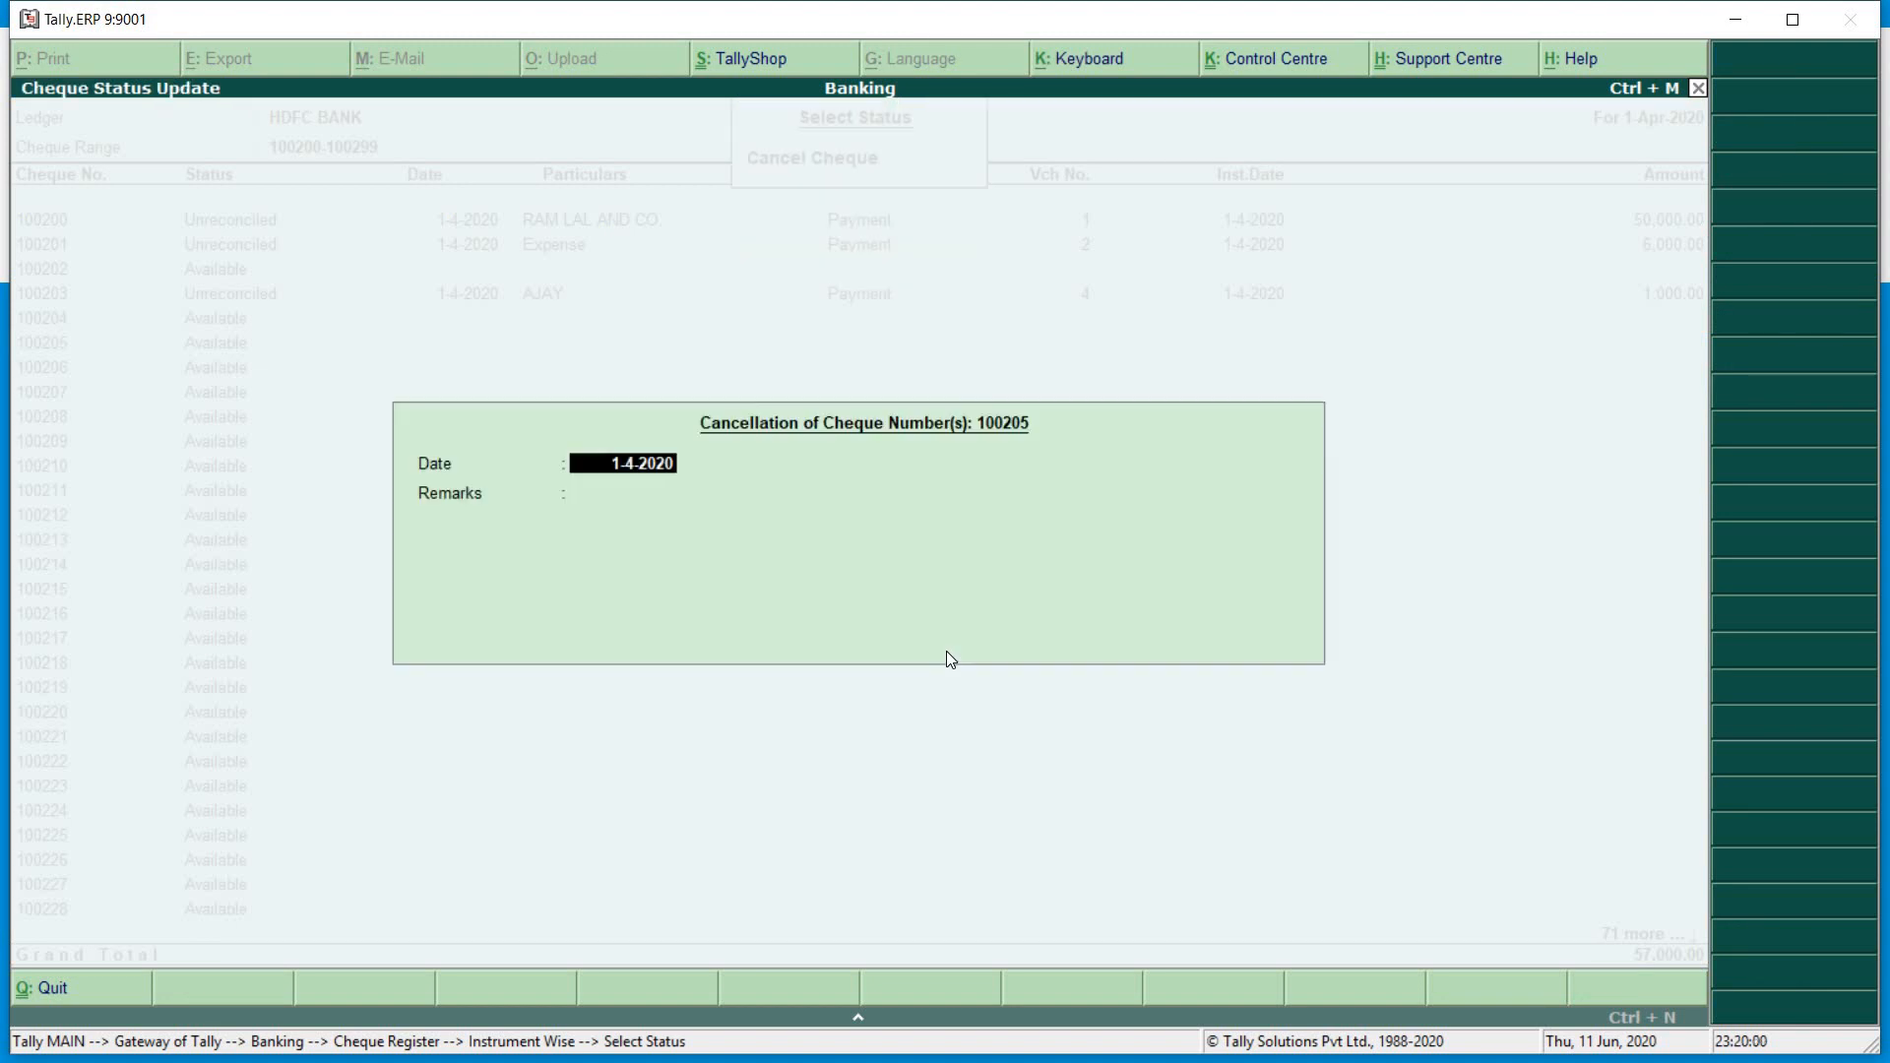
- Keep the cancellation date 1-4-2020, enter the remark DUE TO SOME WORNG AMOUNT and accept the cancellation
key("Return")
type("DUE TO SOME WORNG AMOUNT")
key("Return")
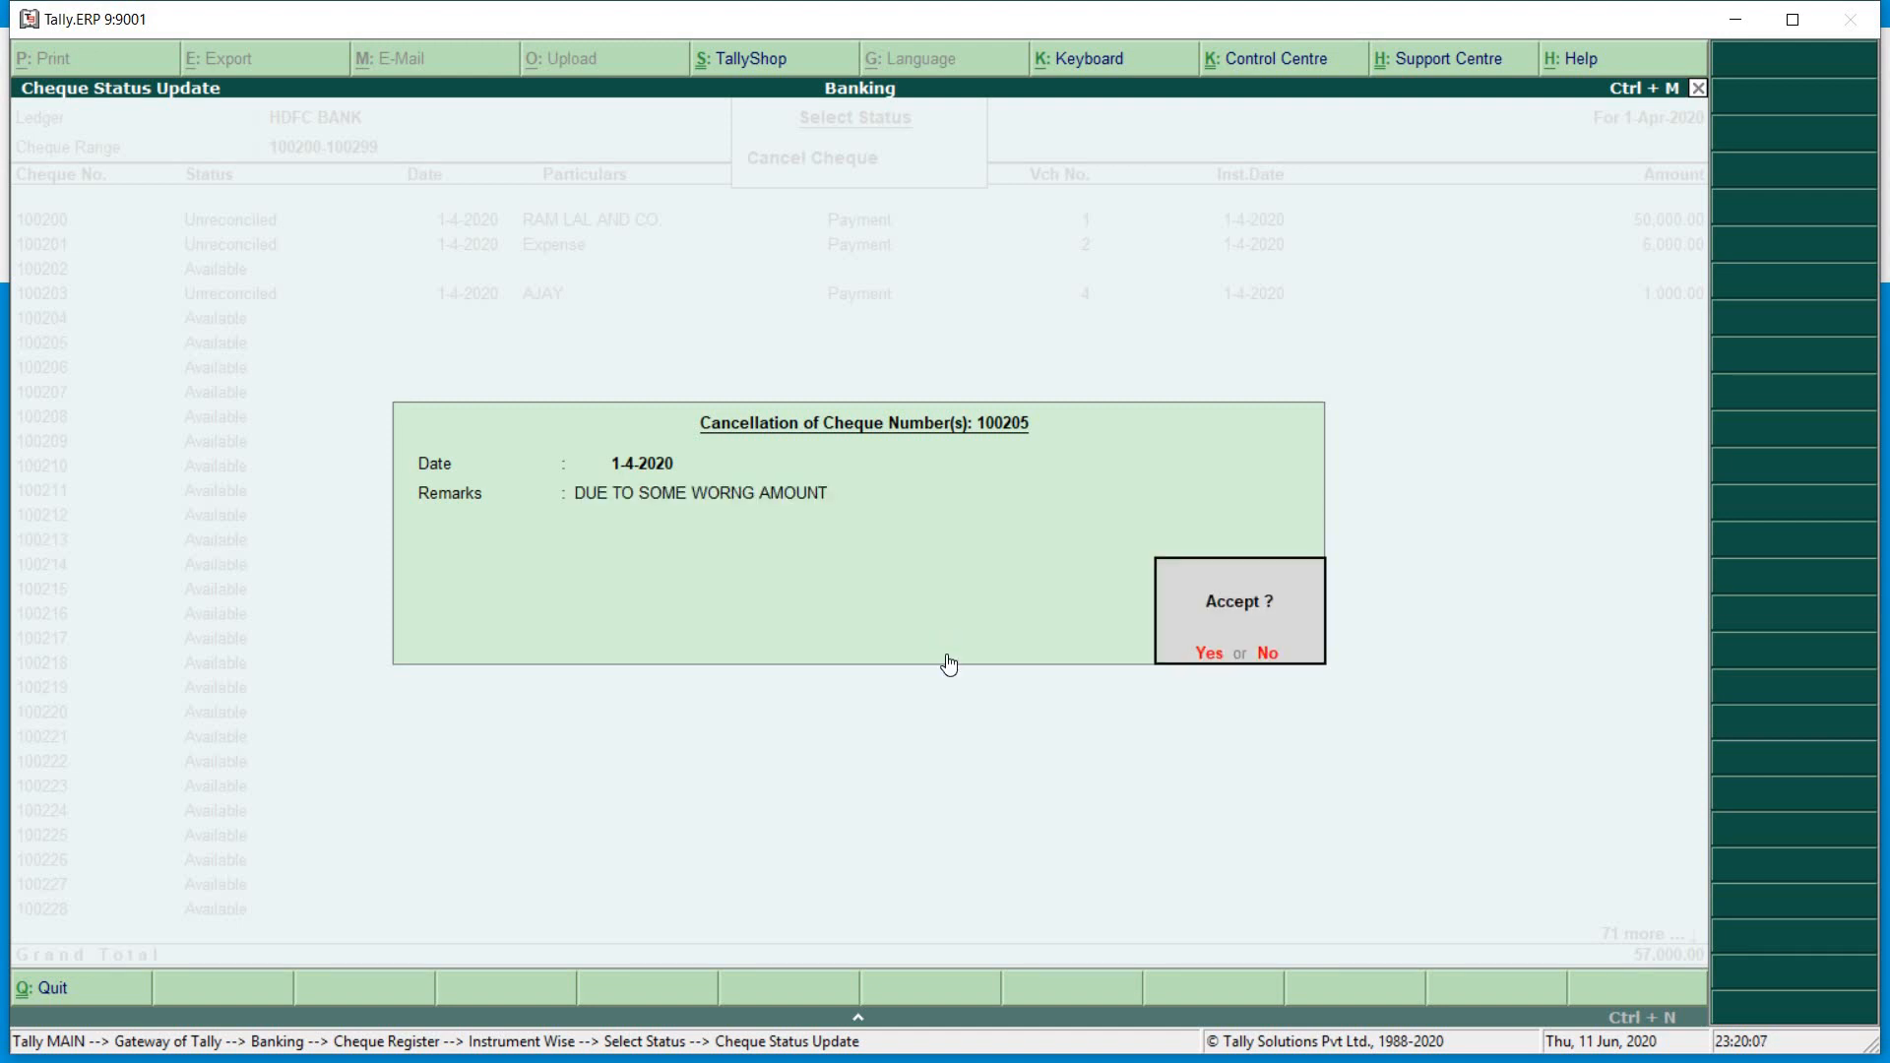
key("Return")
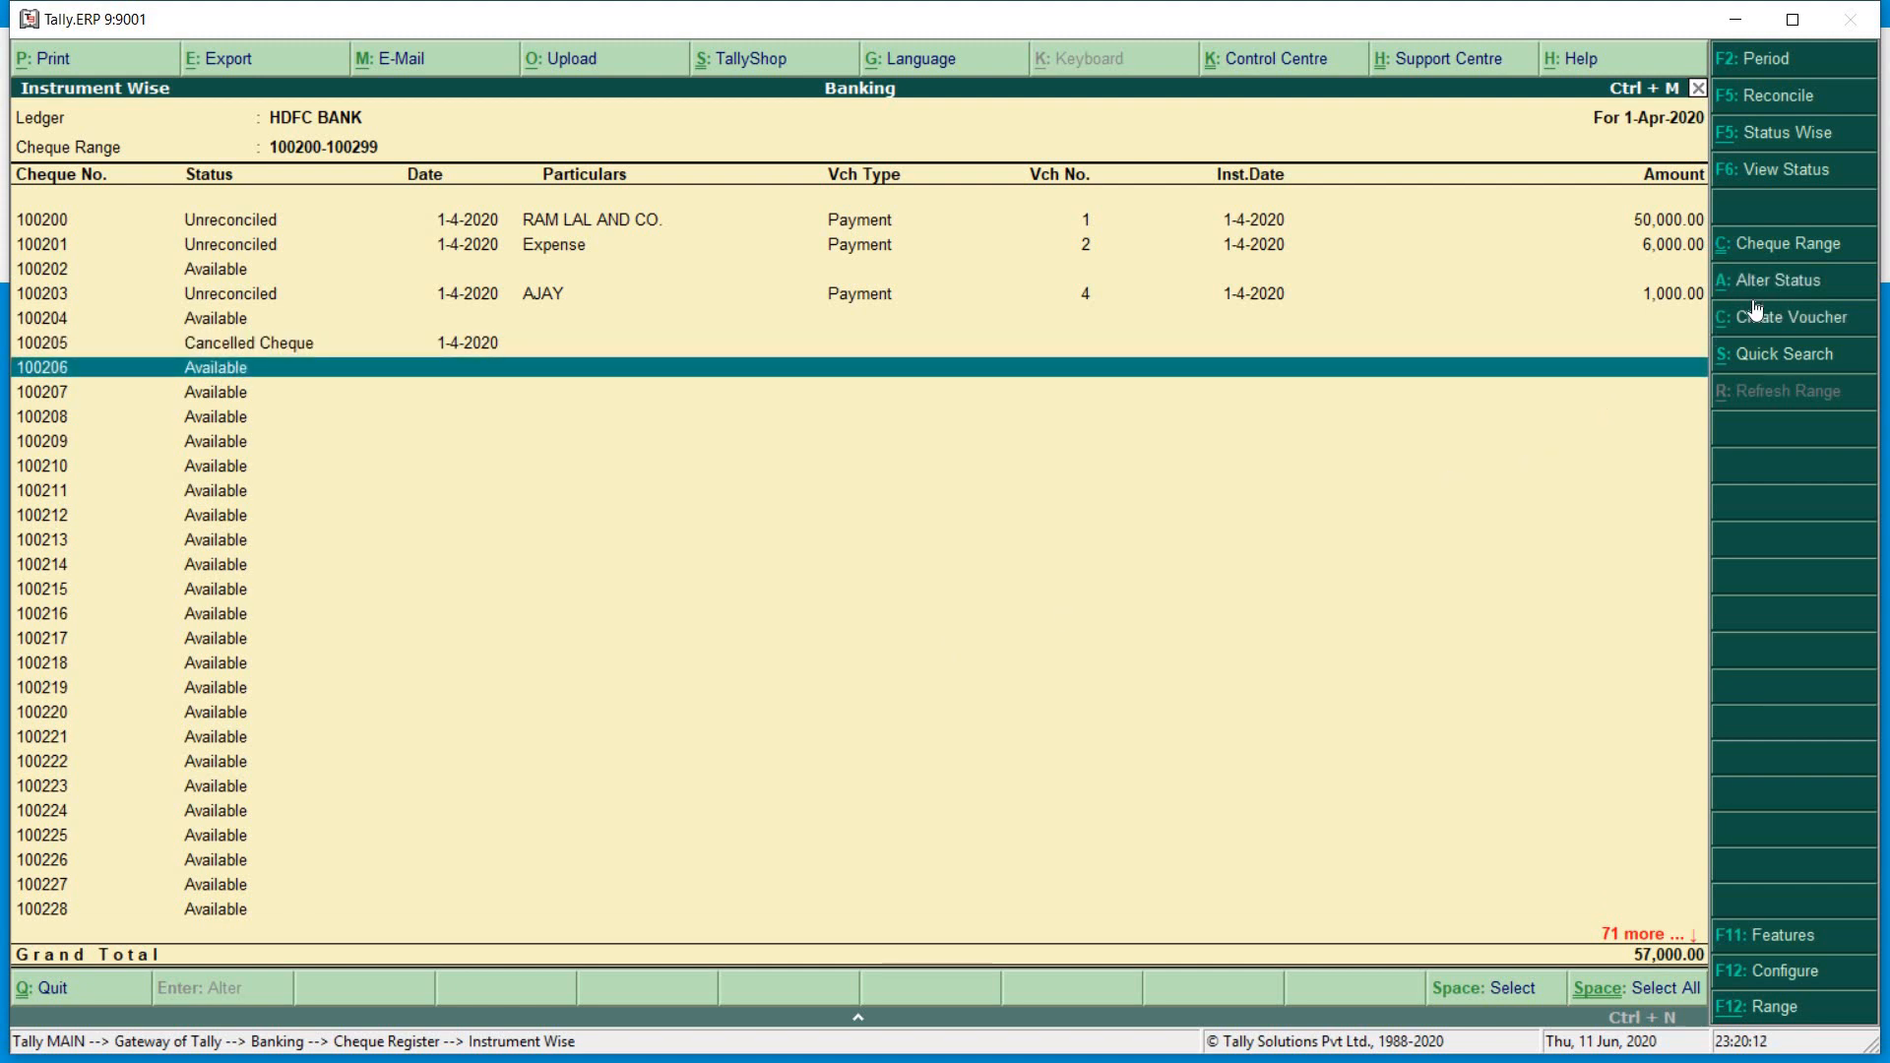
- Alter the status of cheque 100206 to Blank Cheque and choose the existing Sundry Creditors payee's ledger in its voucher
left_click(1753, 293)
key("Up")
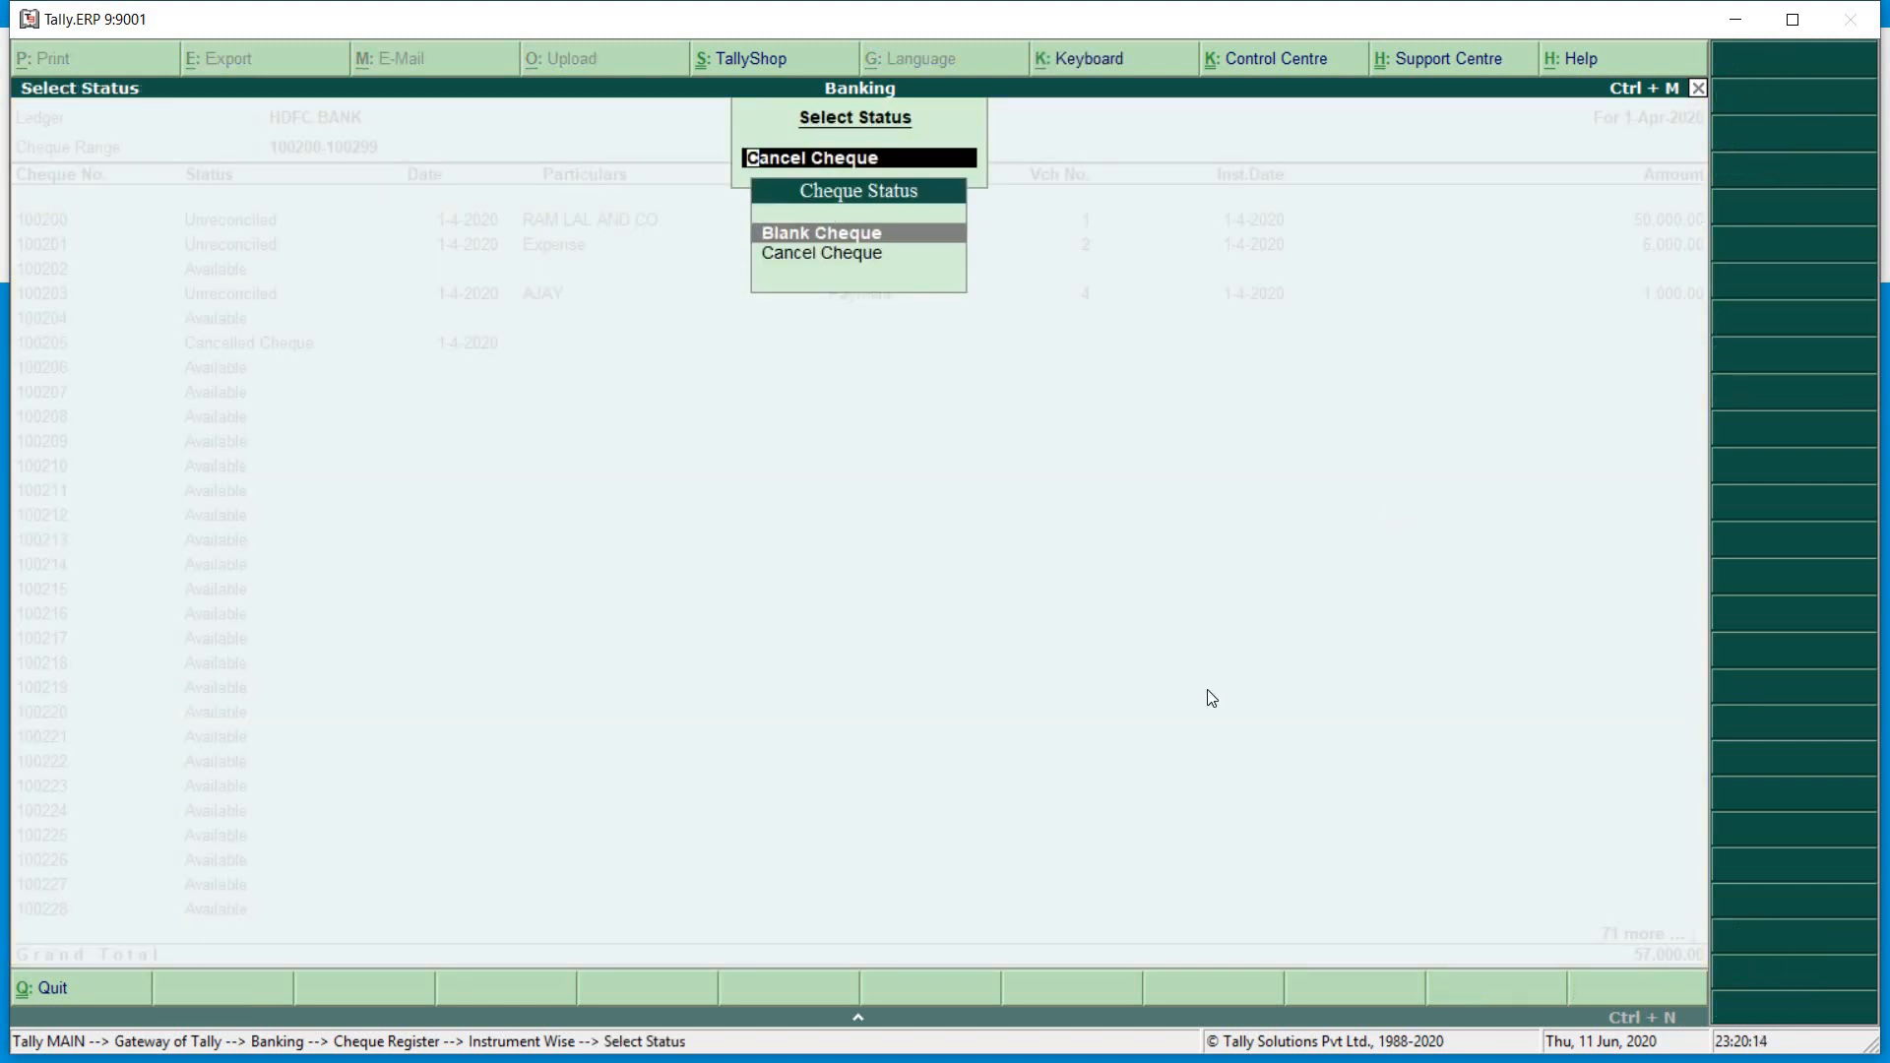
key("Return")
key("Down")
key("Down")
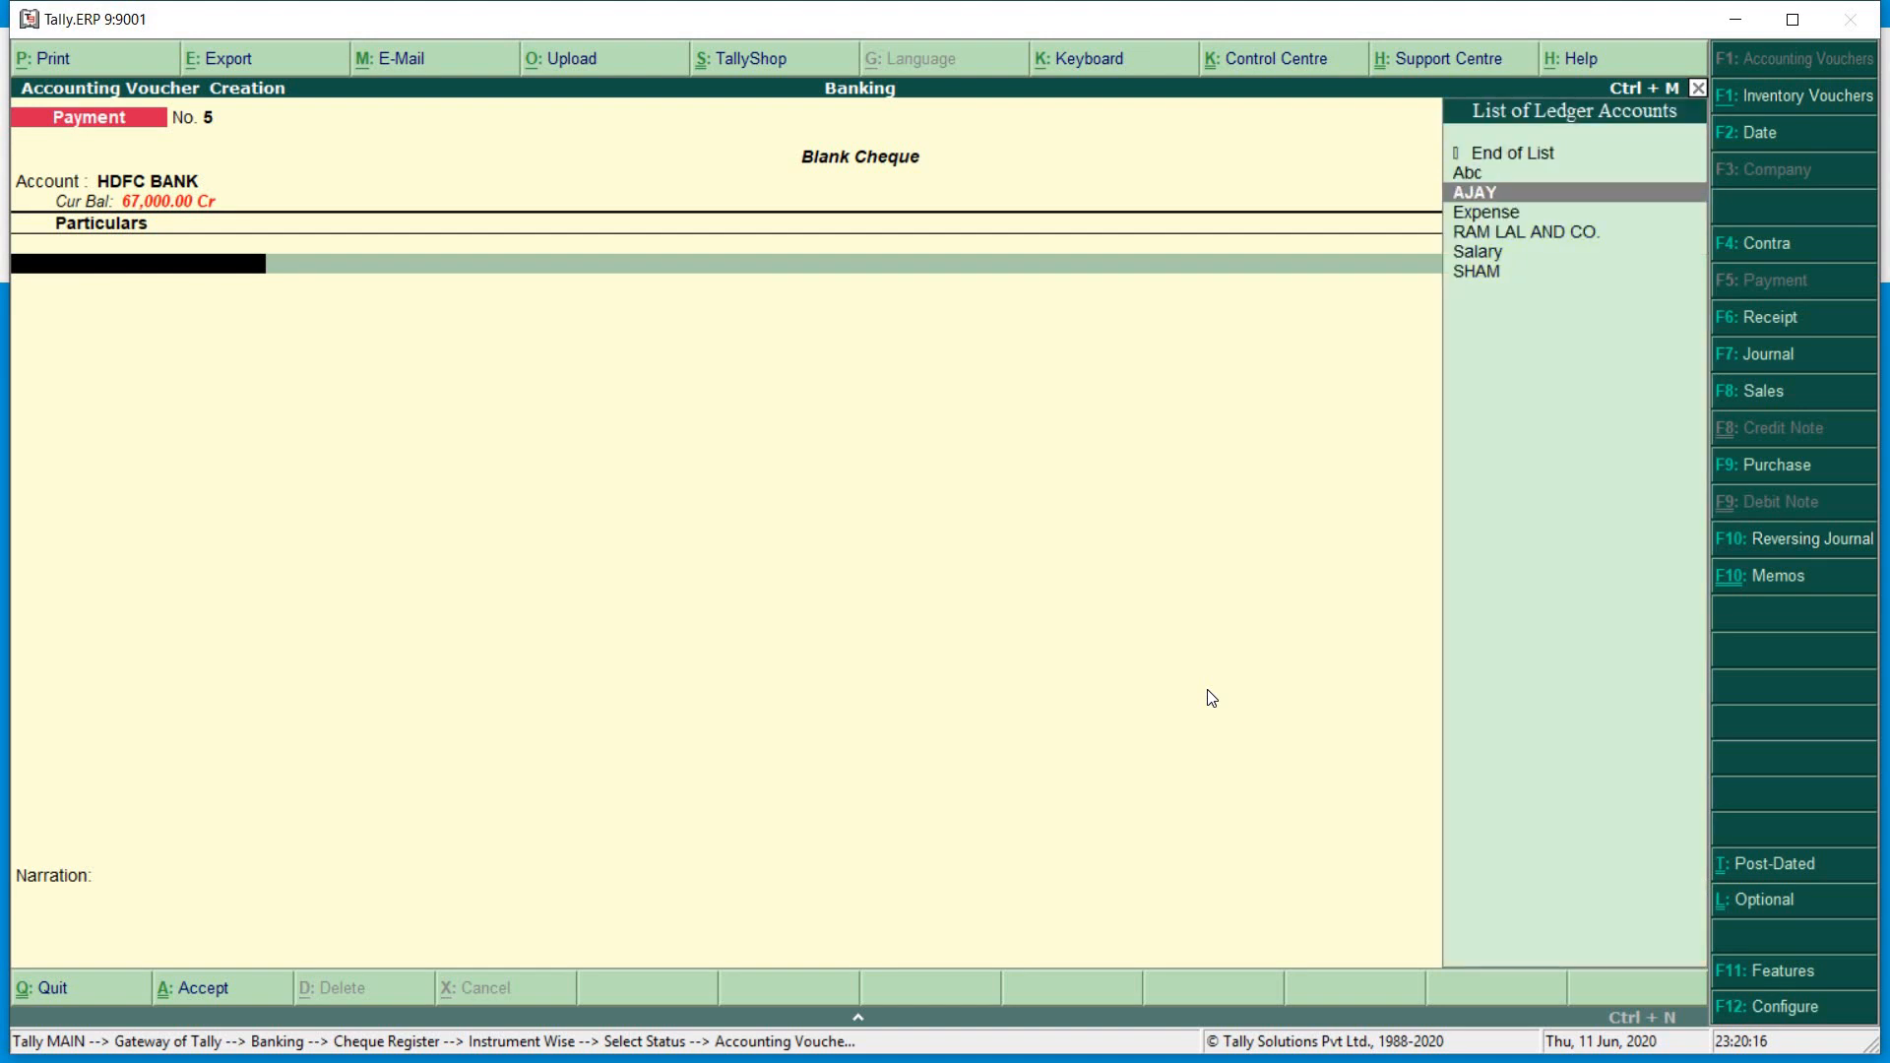
key("Return")
- Leave the amount and narration empty, keep the A/c Payee allocation of cheque 100206 dated 1-Apr-2020, and save the voucher
key("Return")
key("Return")
key("Return")
key("Return")
key("Return")
key("Return")
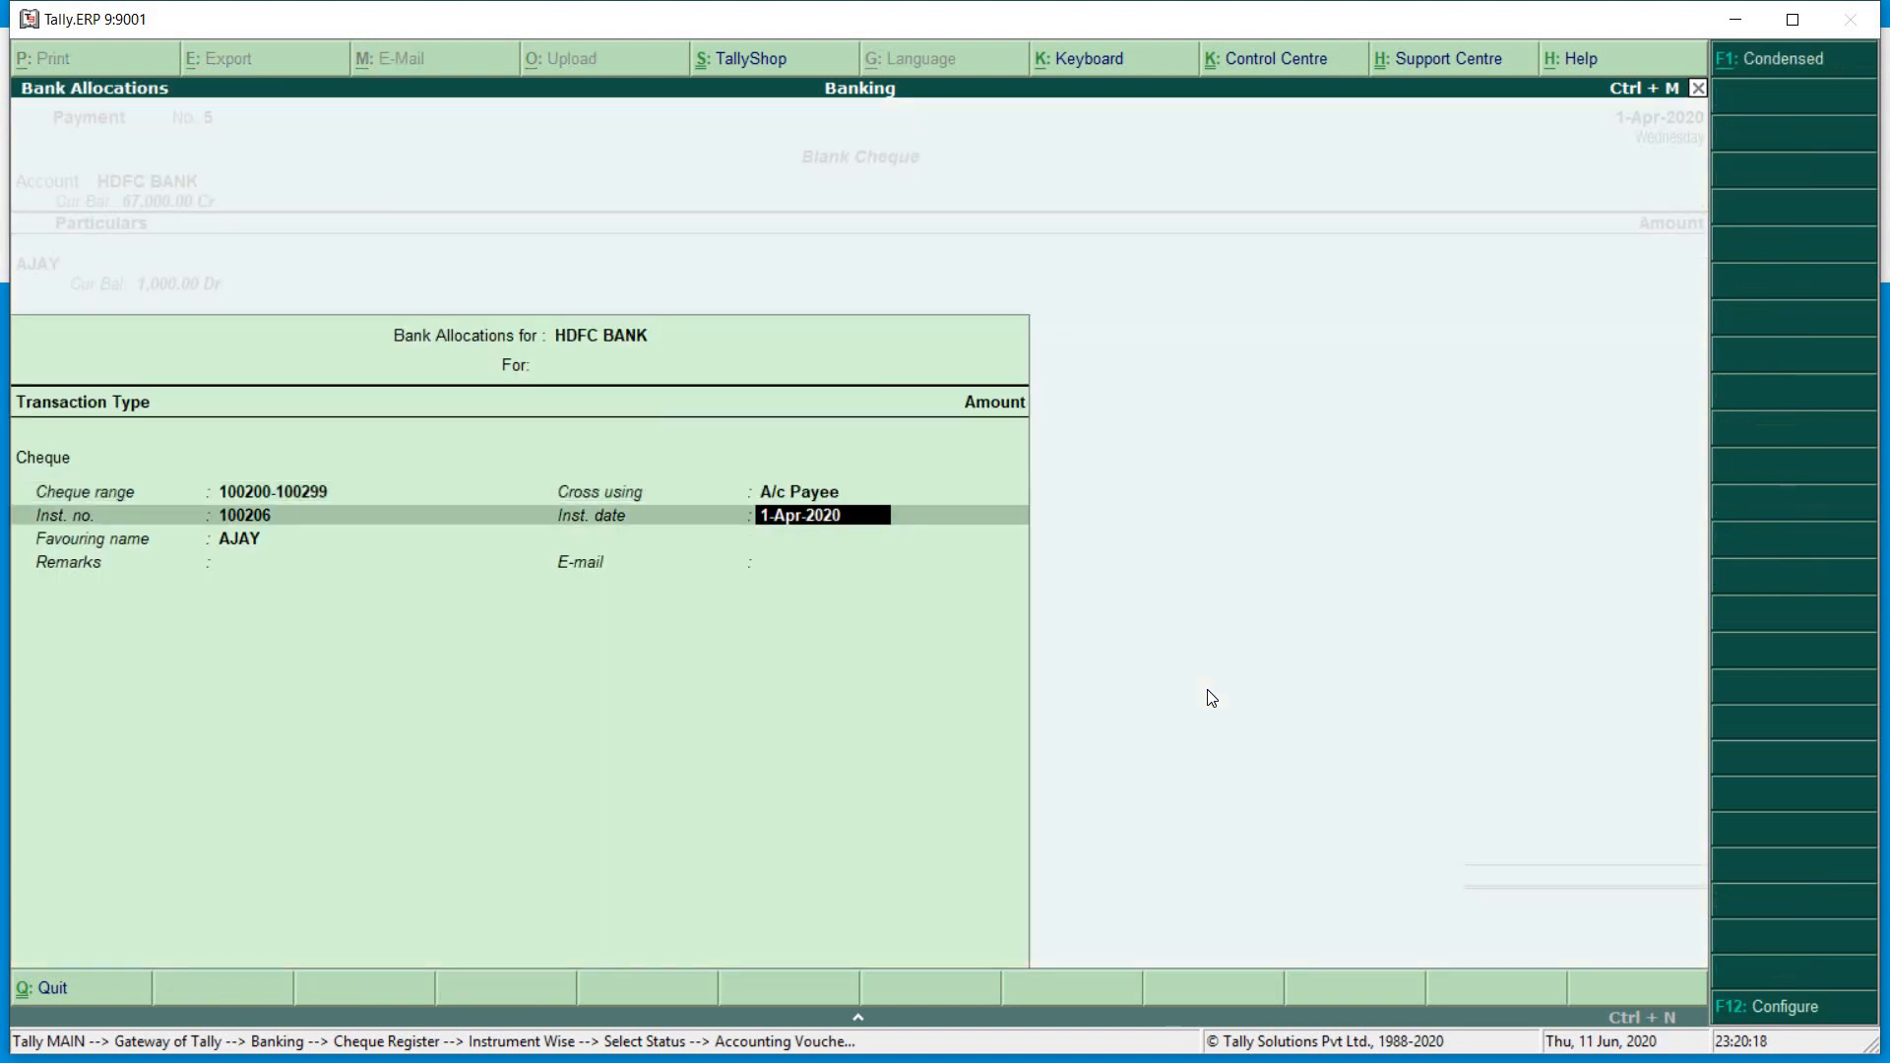
key("Return")
key("Return")
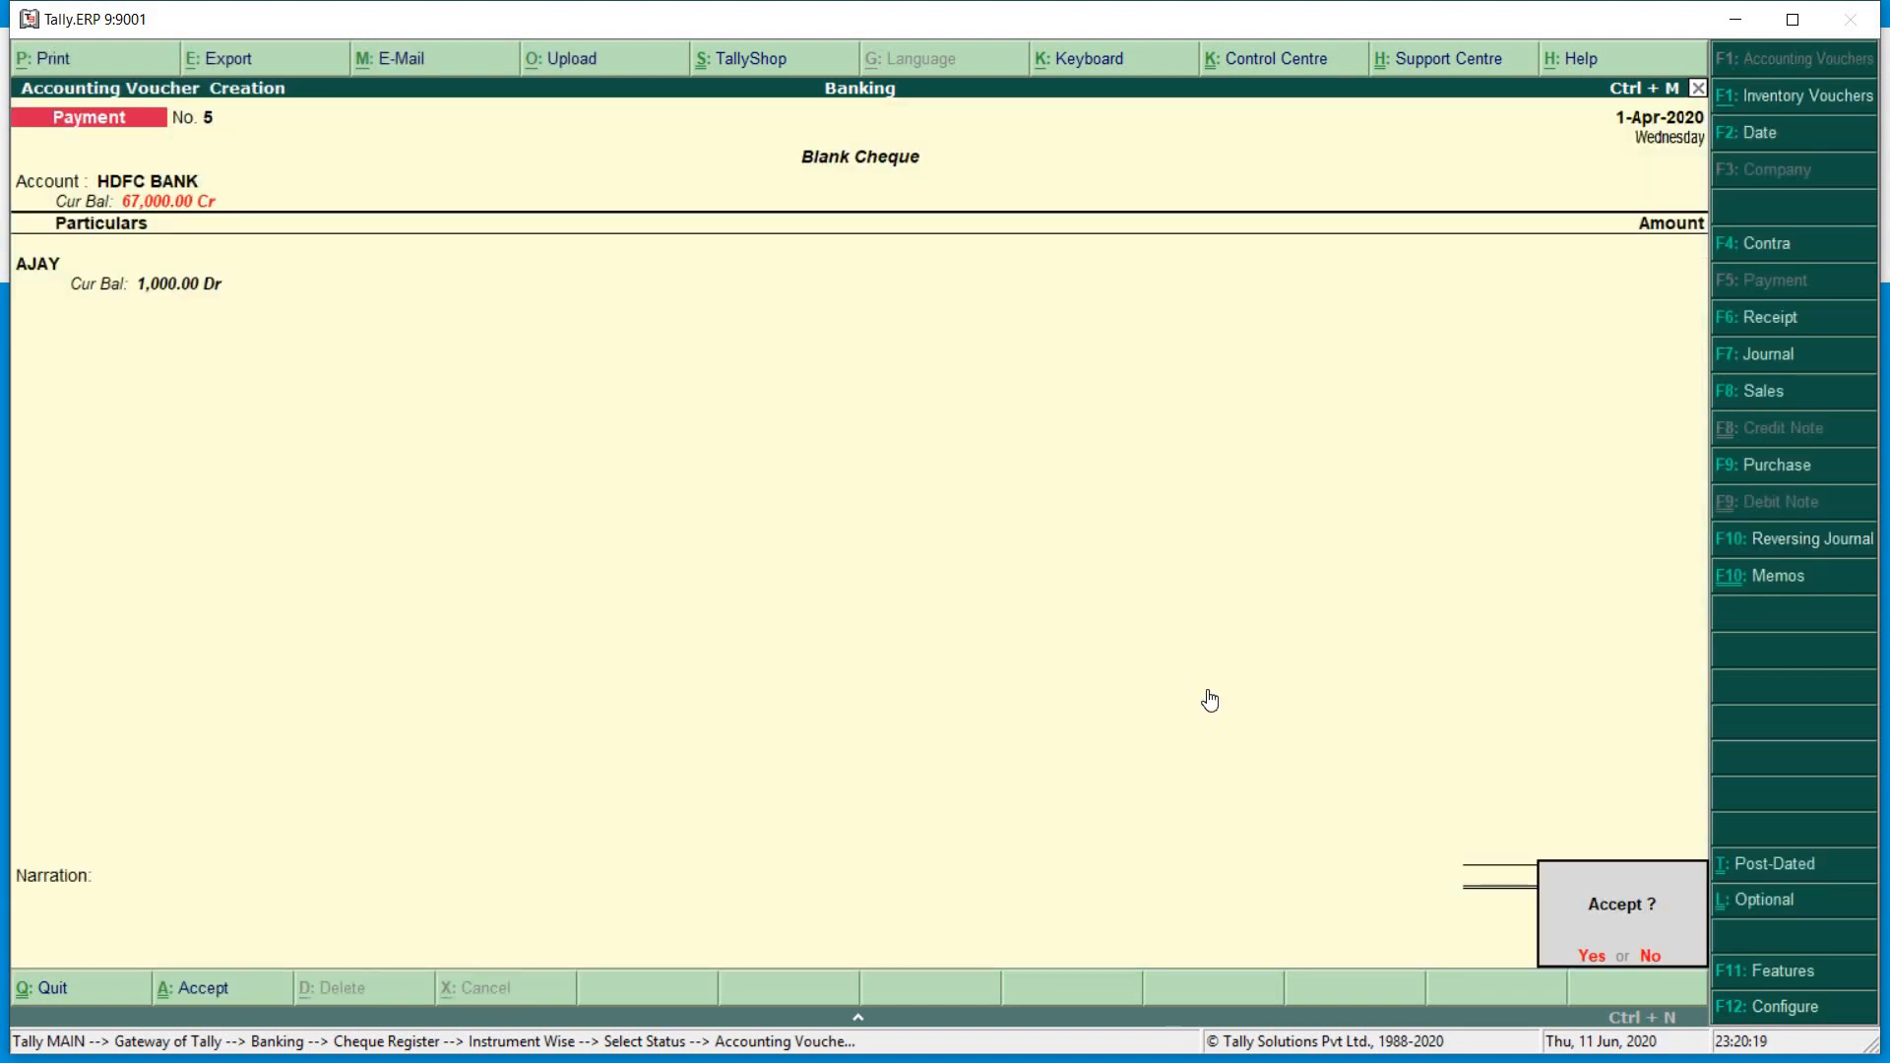
key("Return")
key("Up")
key("Escape")
key("Right")
key("Right")
key("Right")
key("Down")
key("Right")
key("Down")
key("Right")
key("Left")
key("Right")
key("Left")
key("Right")
key("Left")
key("Right")
key("Left")
key("Right")
key("Left")
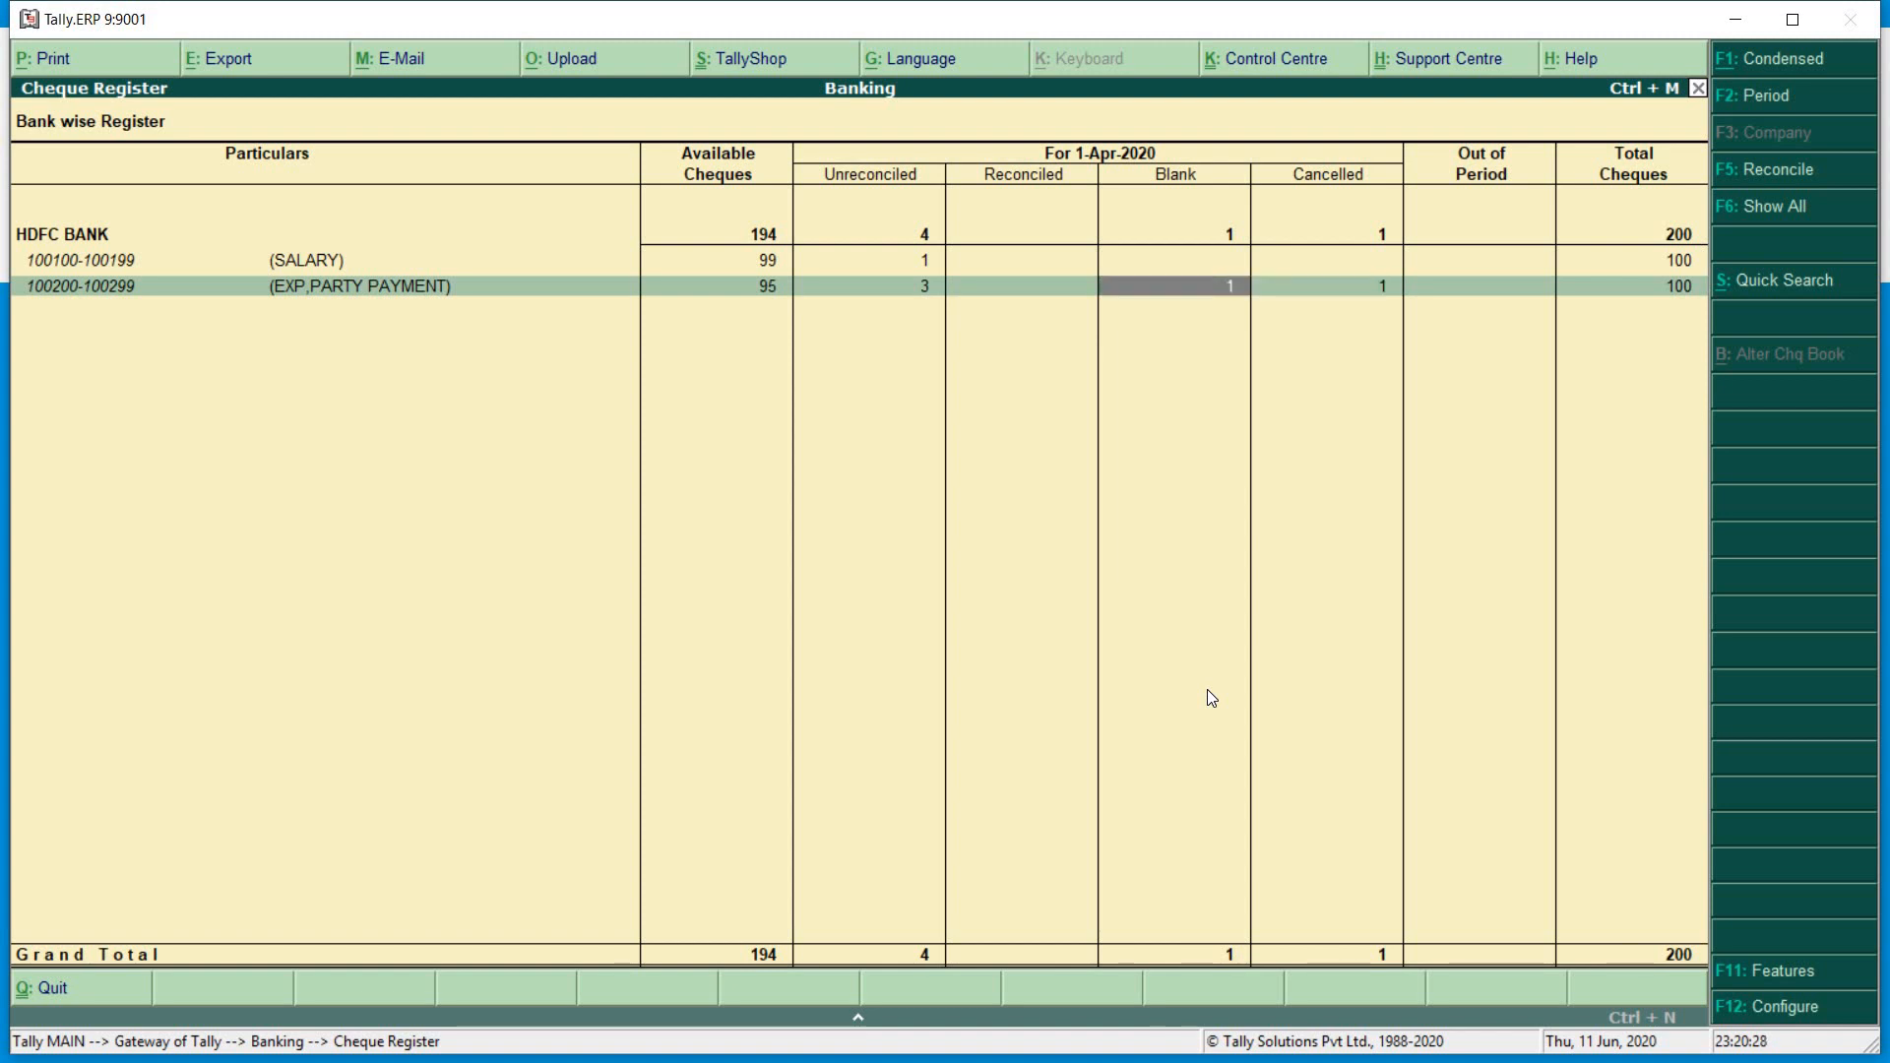
- Show the Blank Cheque entries of all banks and ranges, and return to the bank-wise register
left_click(1783, 209)
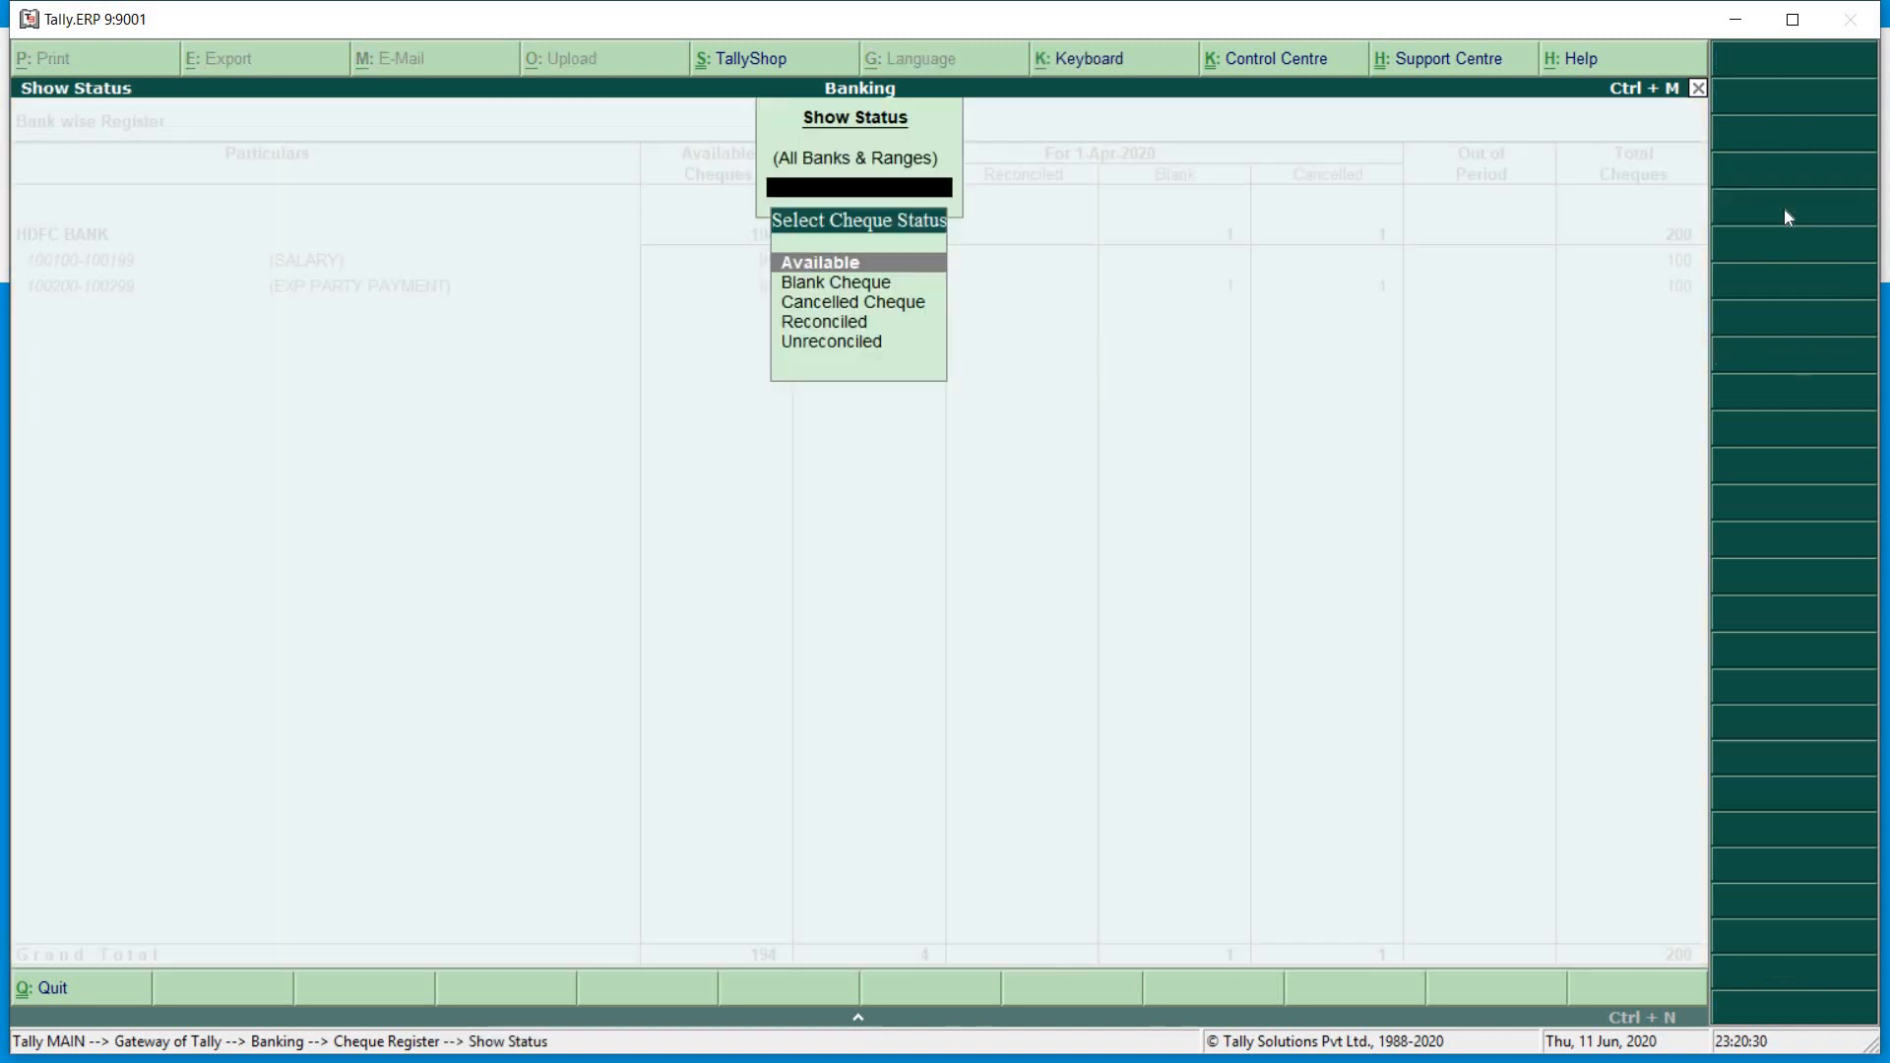
key("Down")
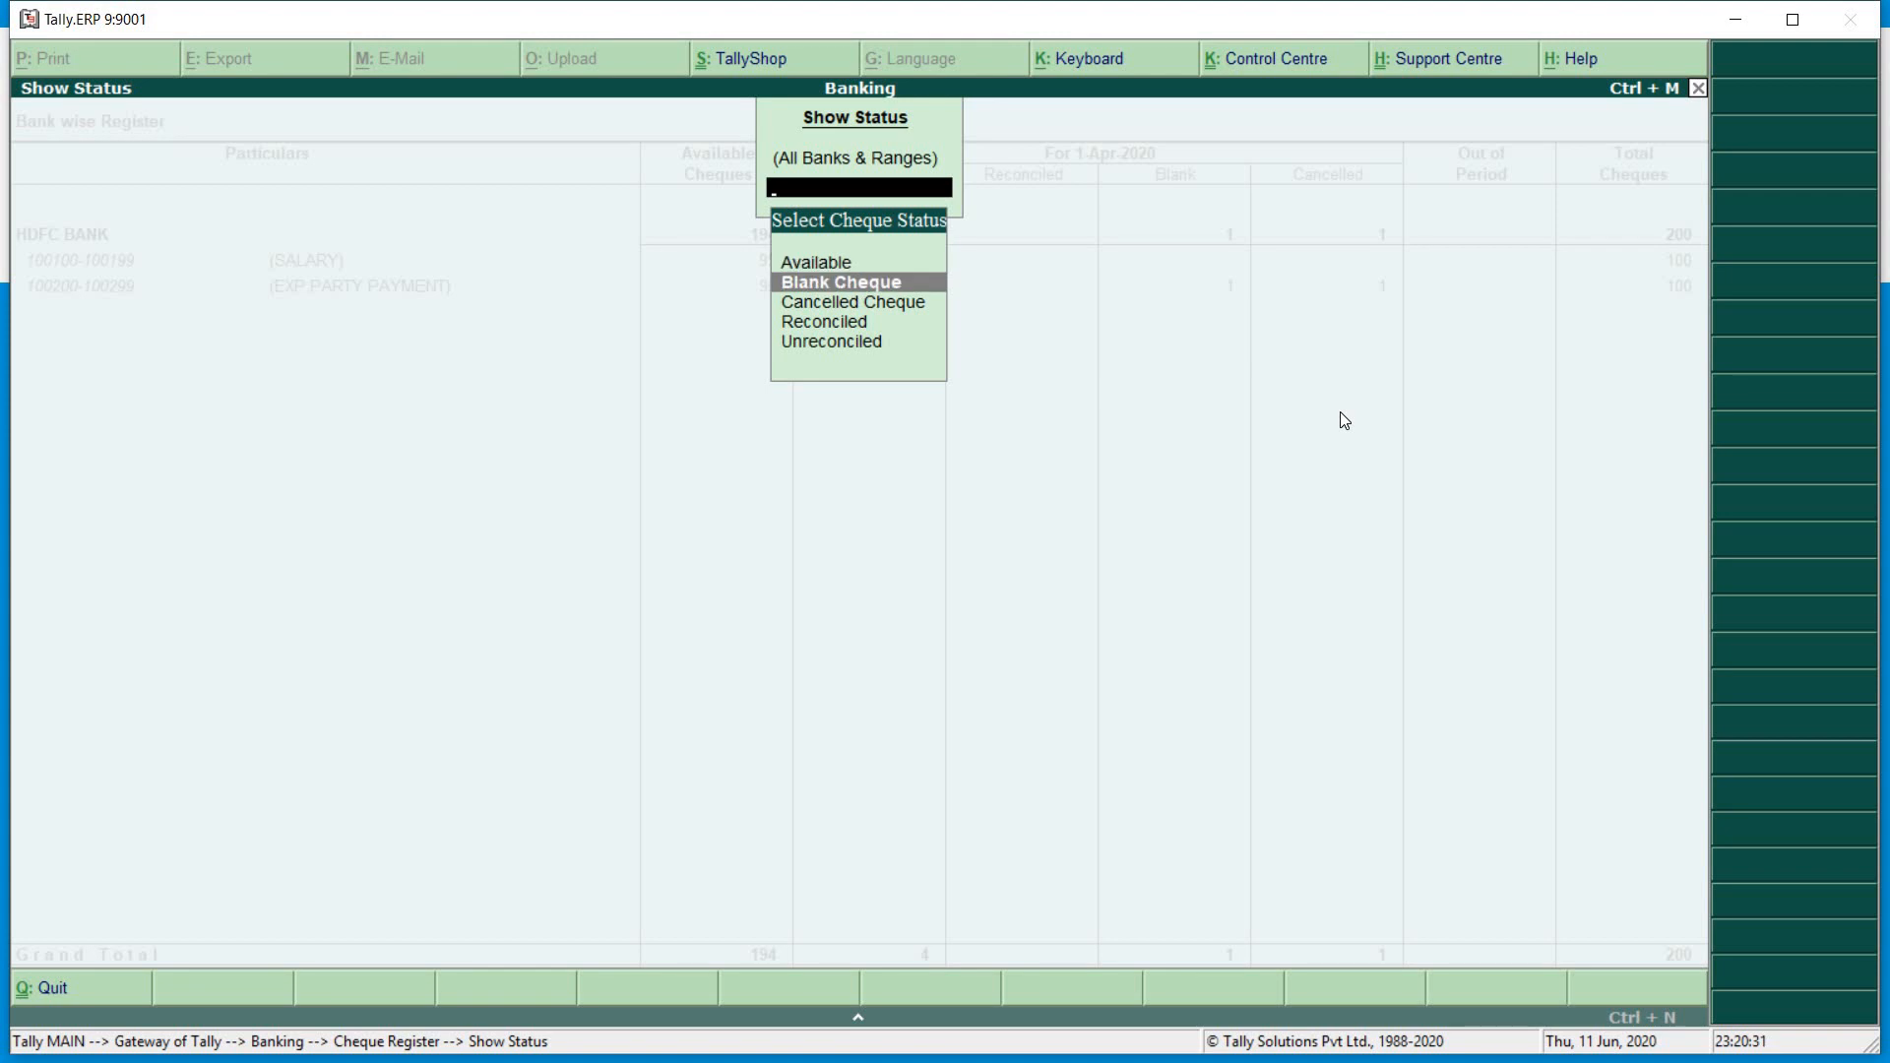
key("Return")
key("Escape")
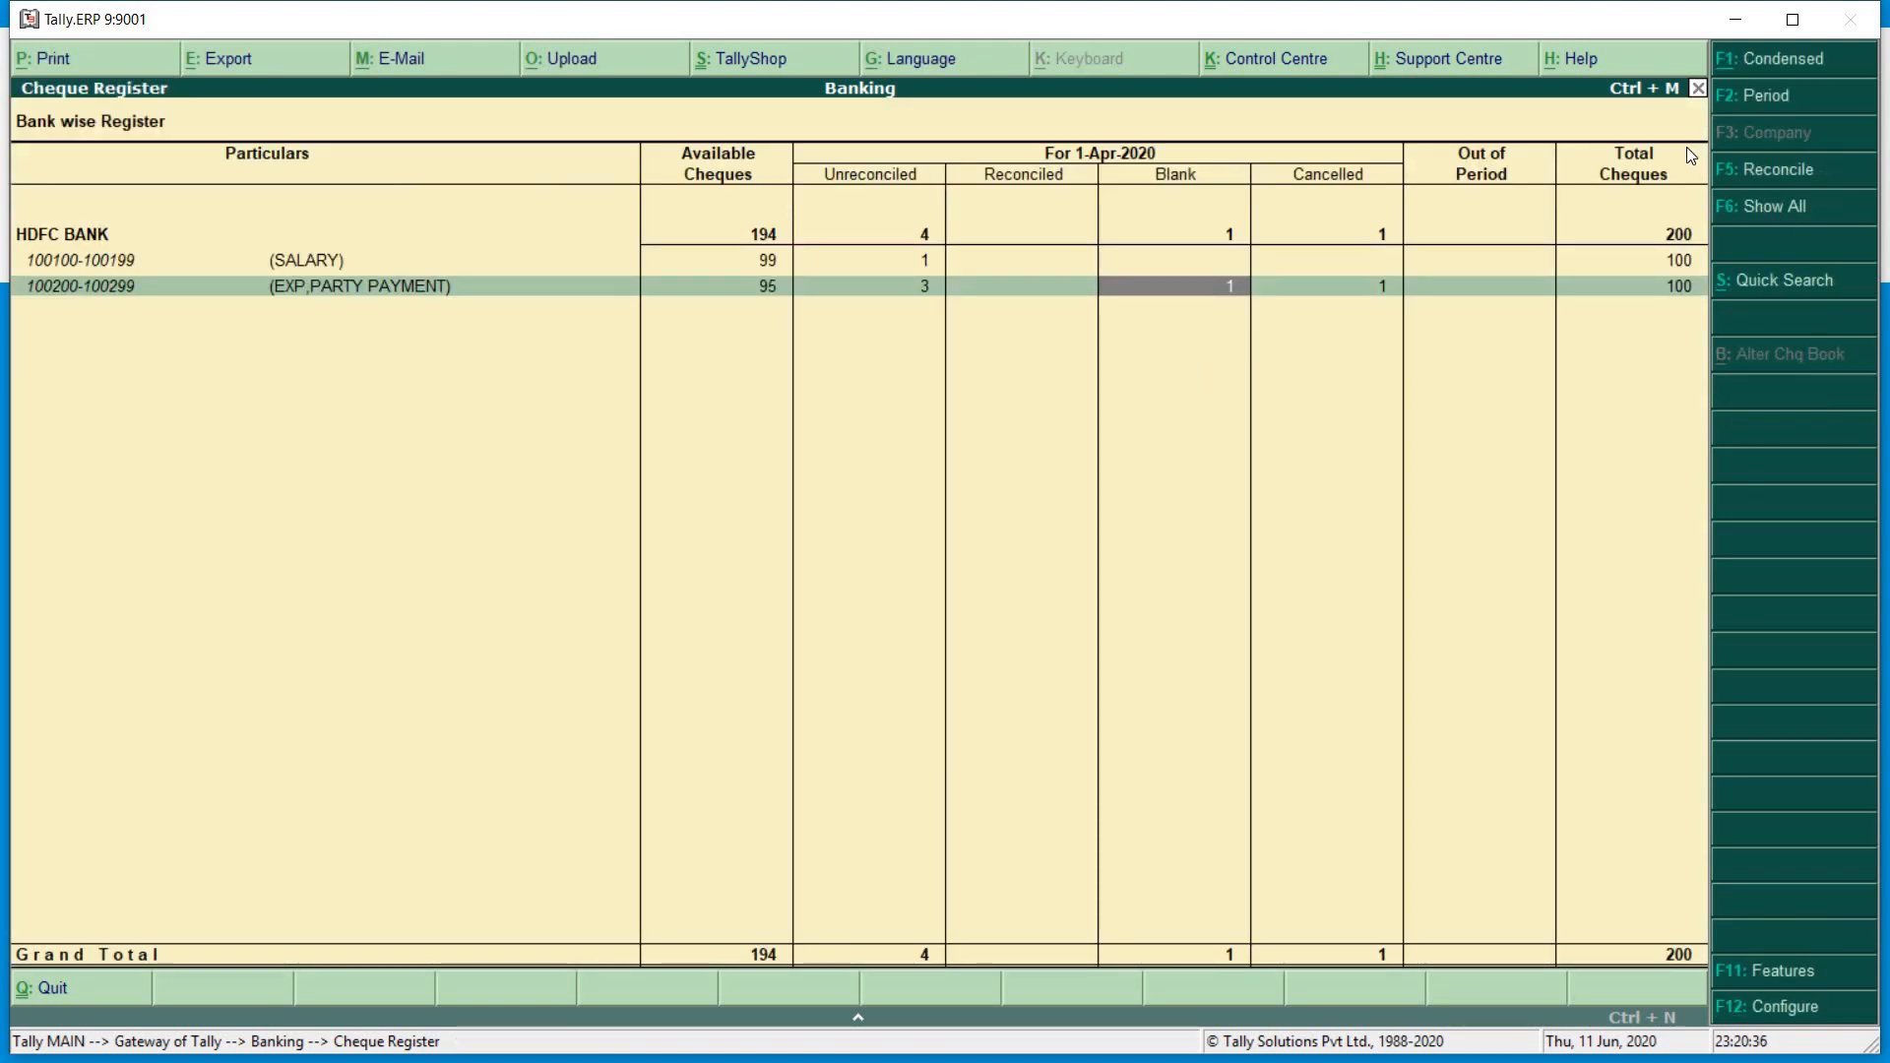
- Show the Cancelled Cheque entries of all banks and ranges, and return to the bank-wise register
left_click(1751, 209)
key("Down")
key("Down")
key("Return")
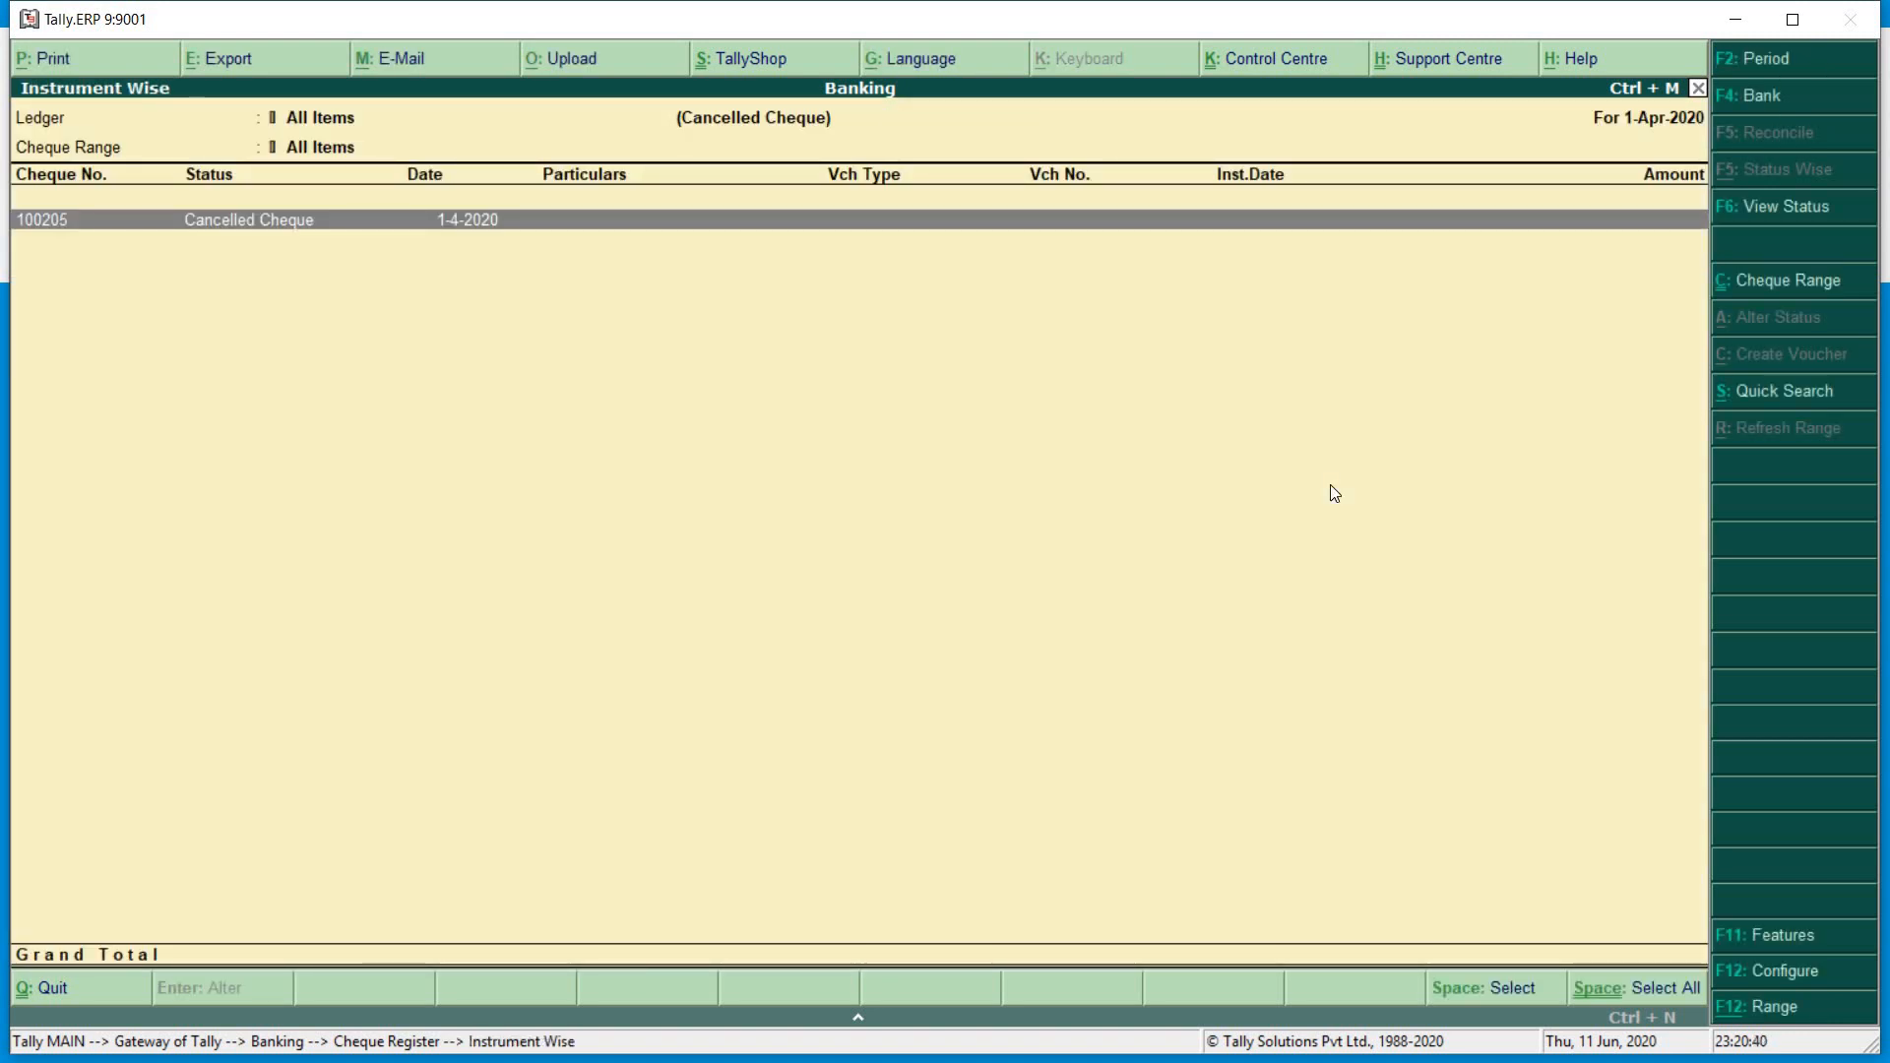
key("Escape")
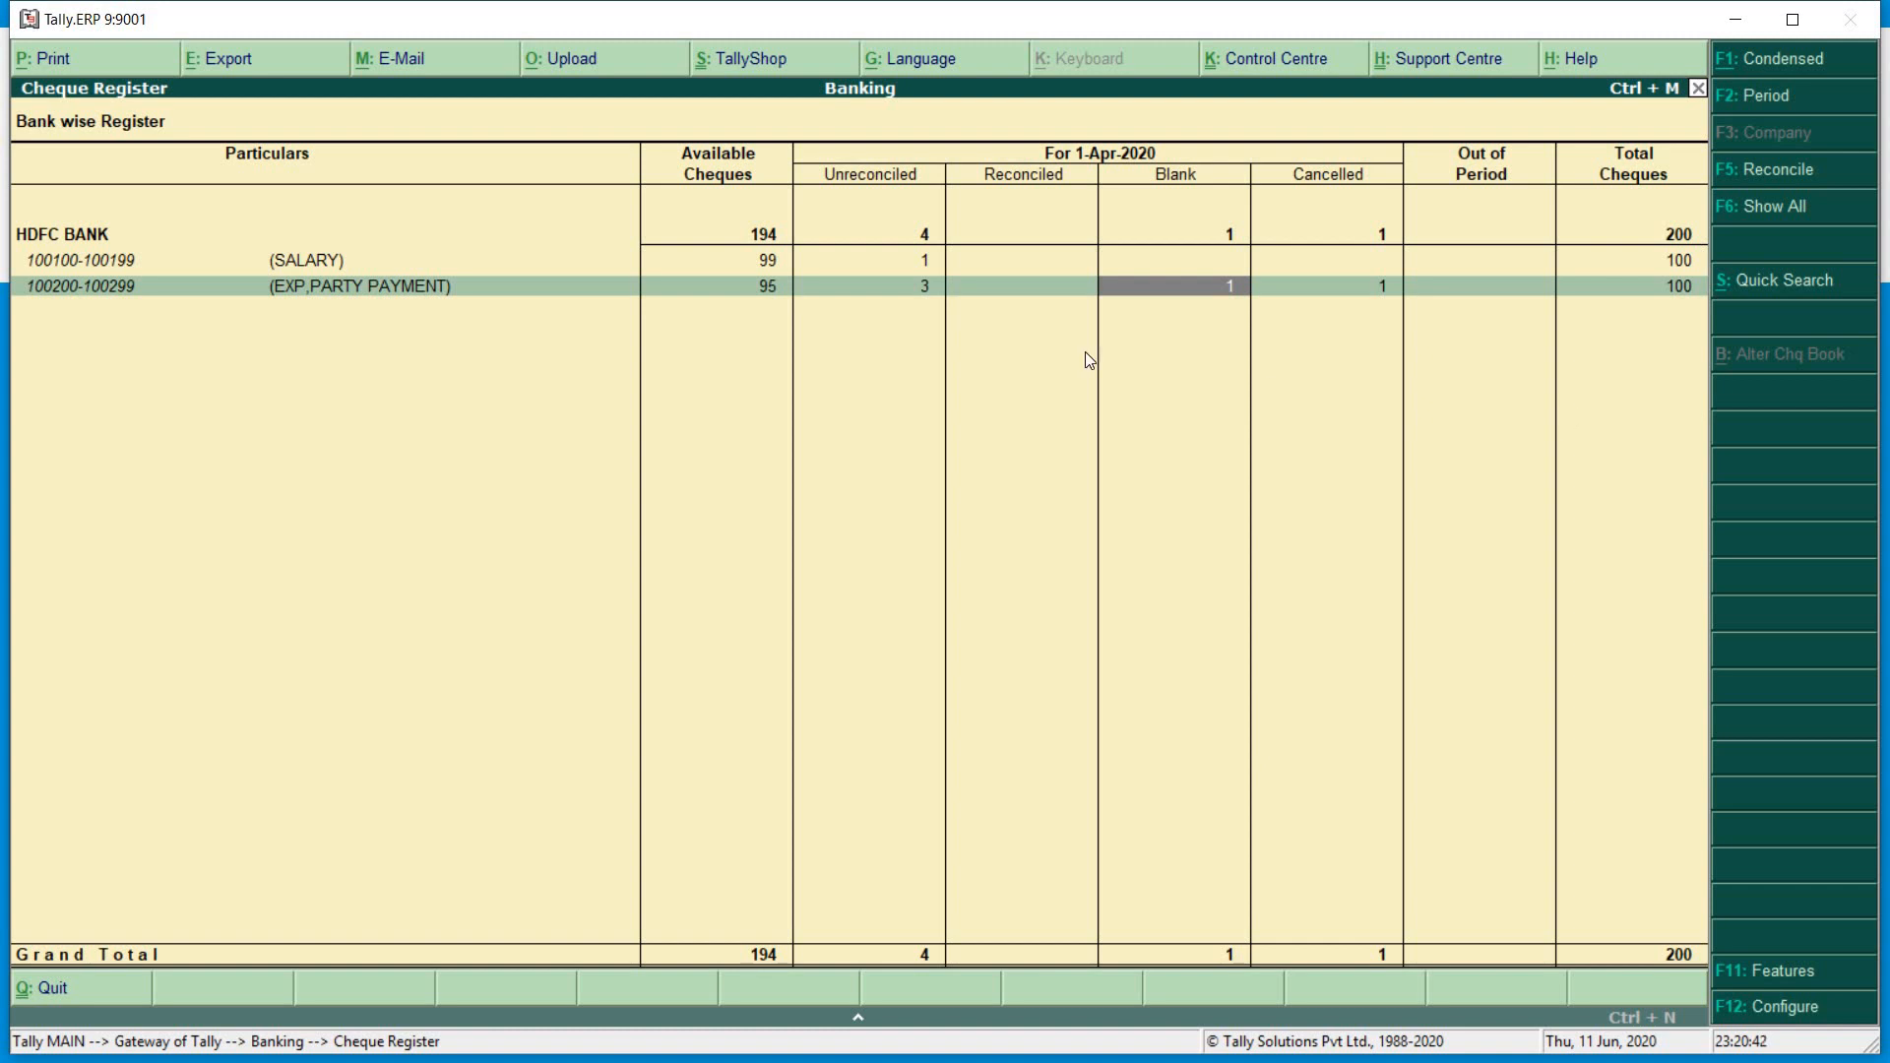
left_click(919, 525)
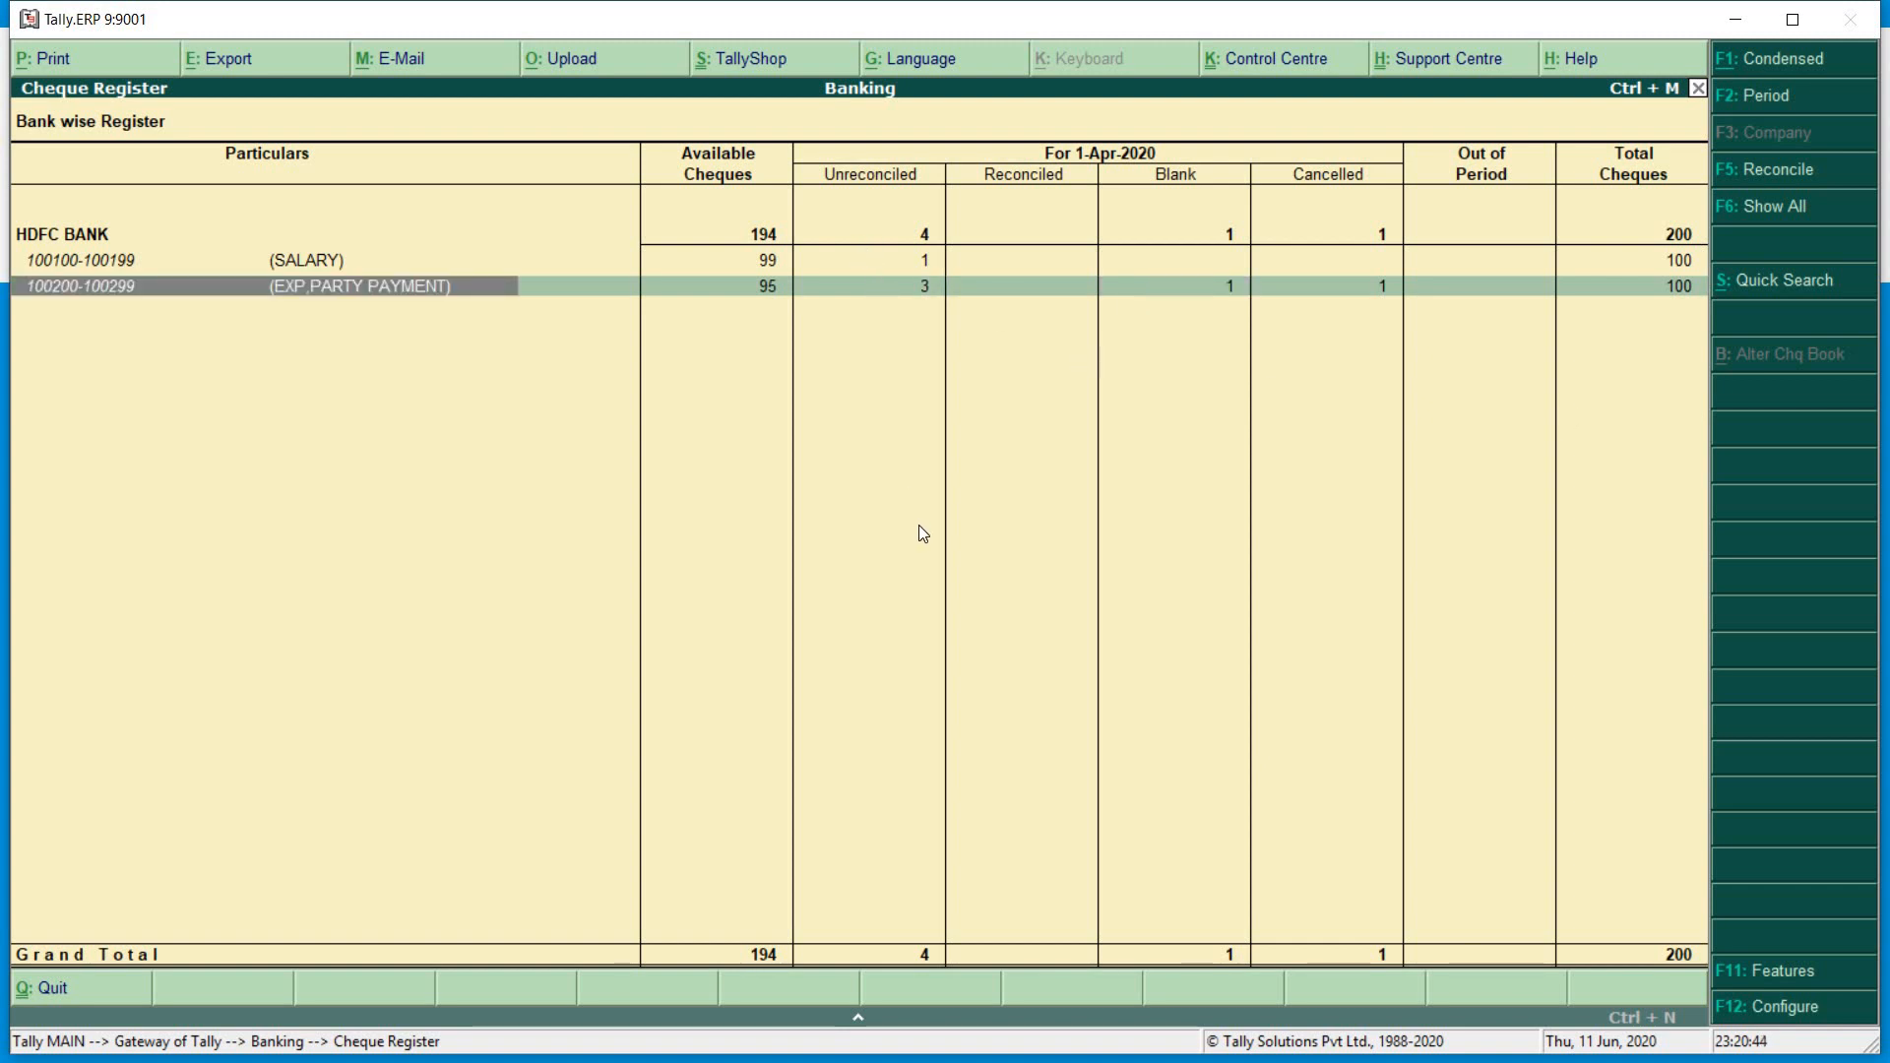
key("Right")
key("Right")
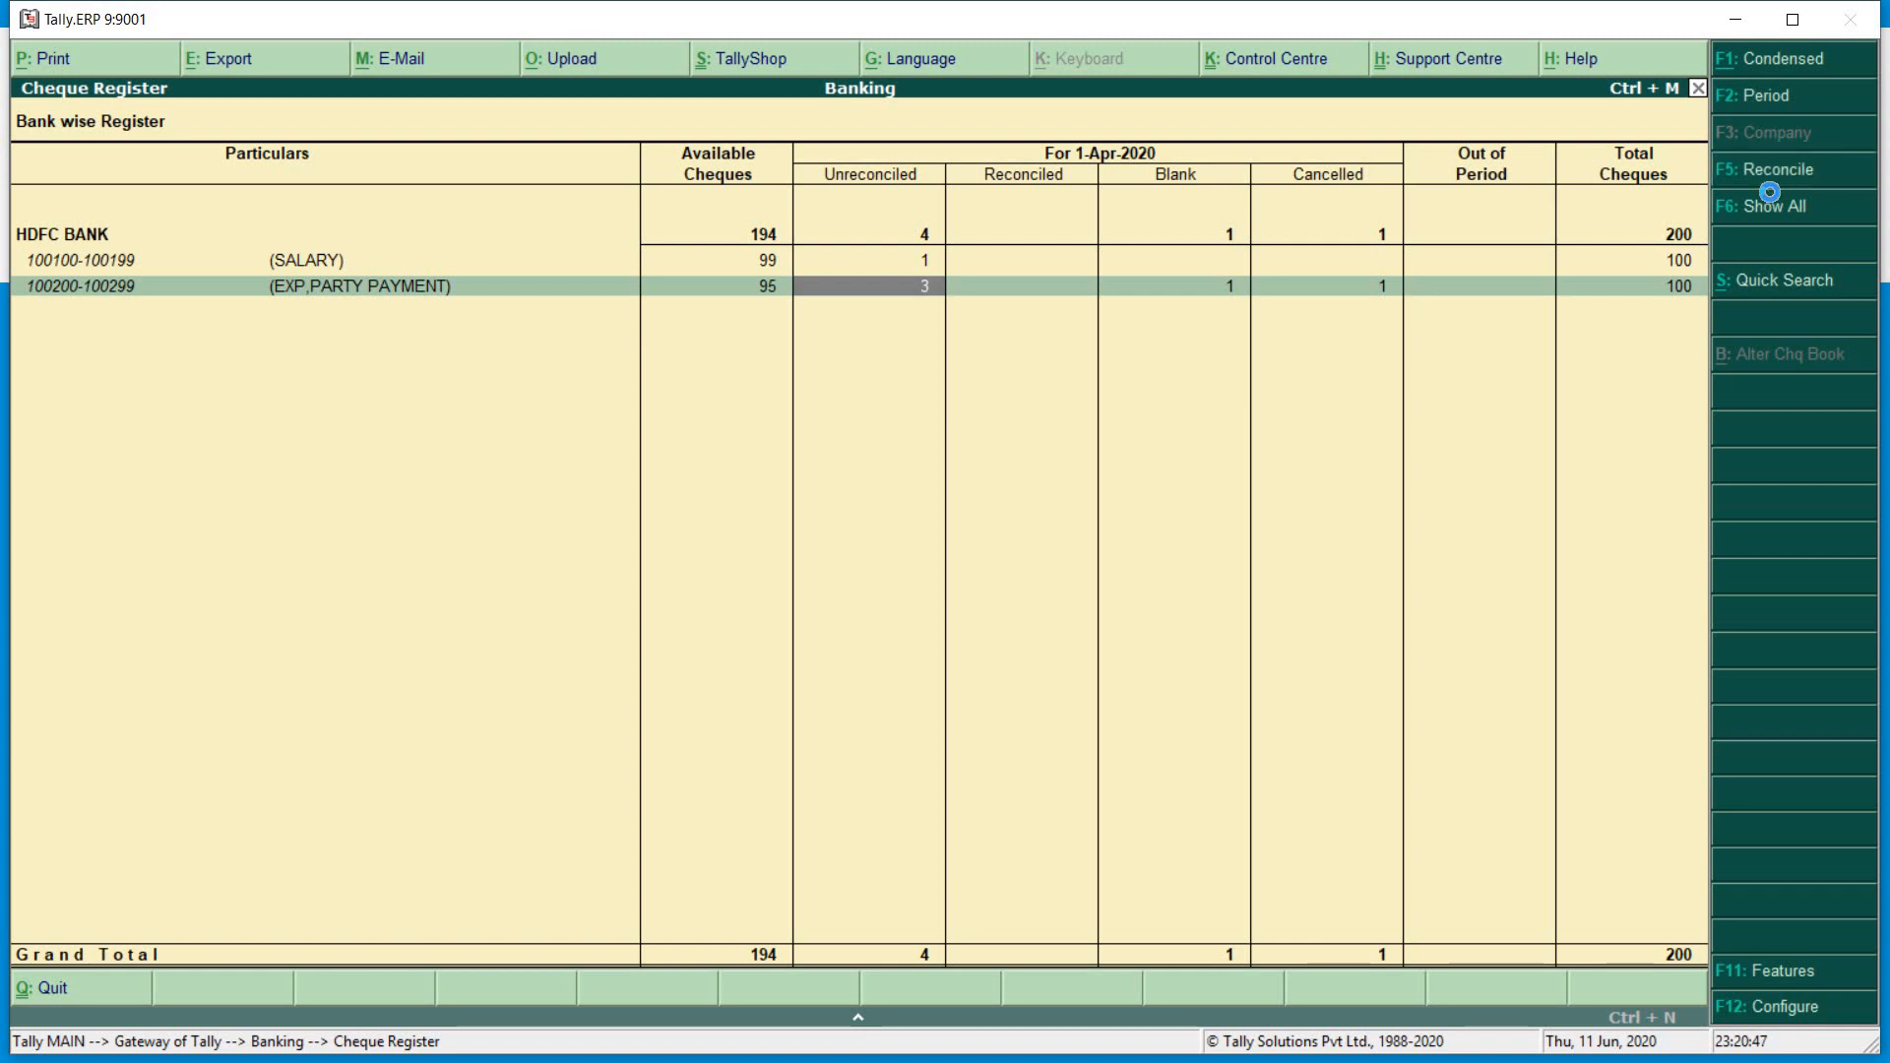
left_click(1803, 169)
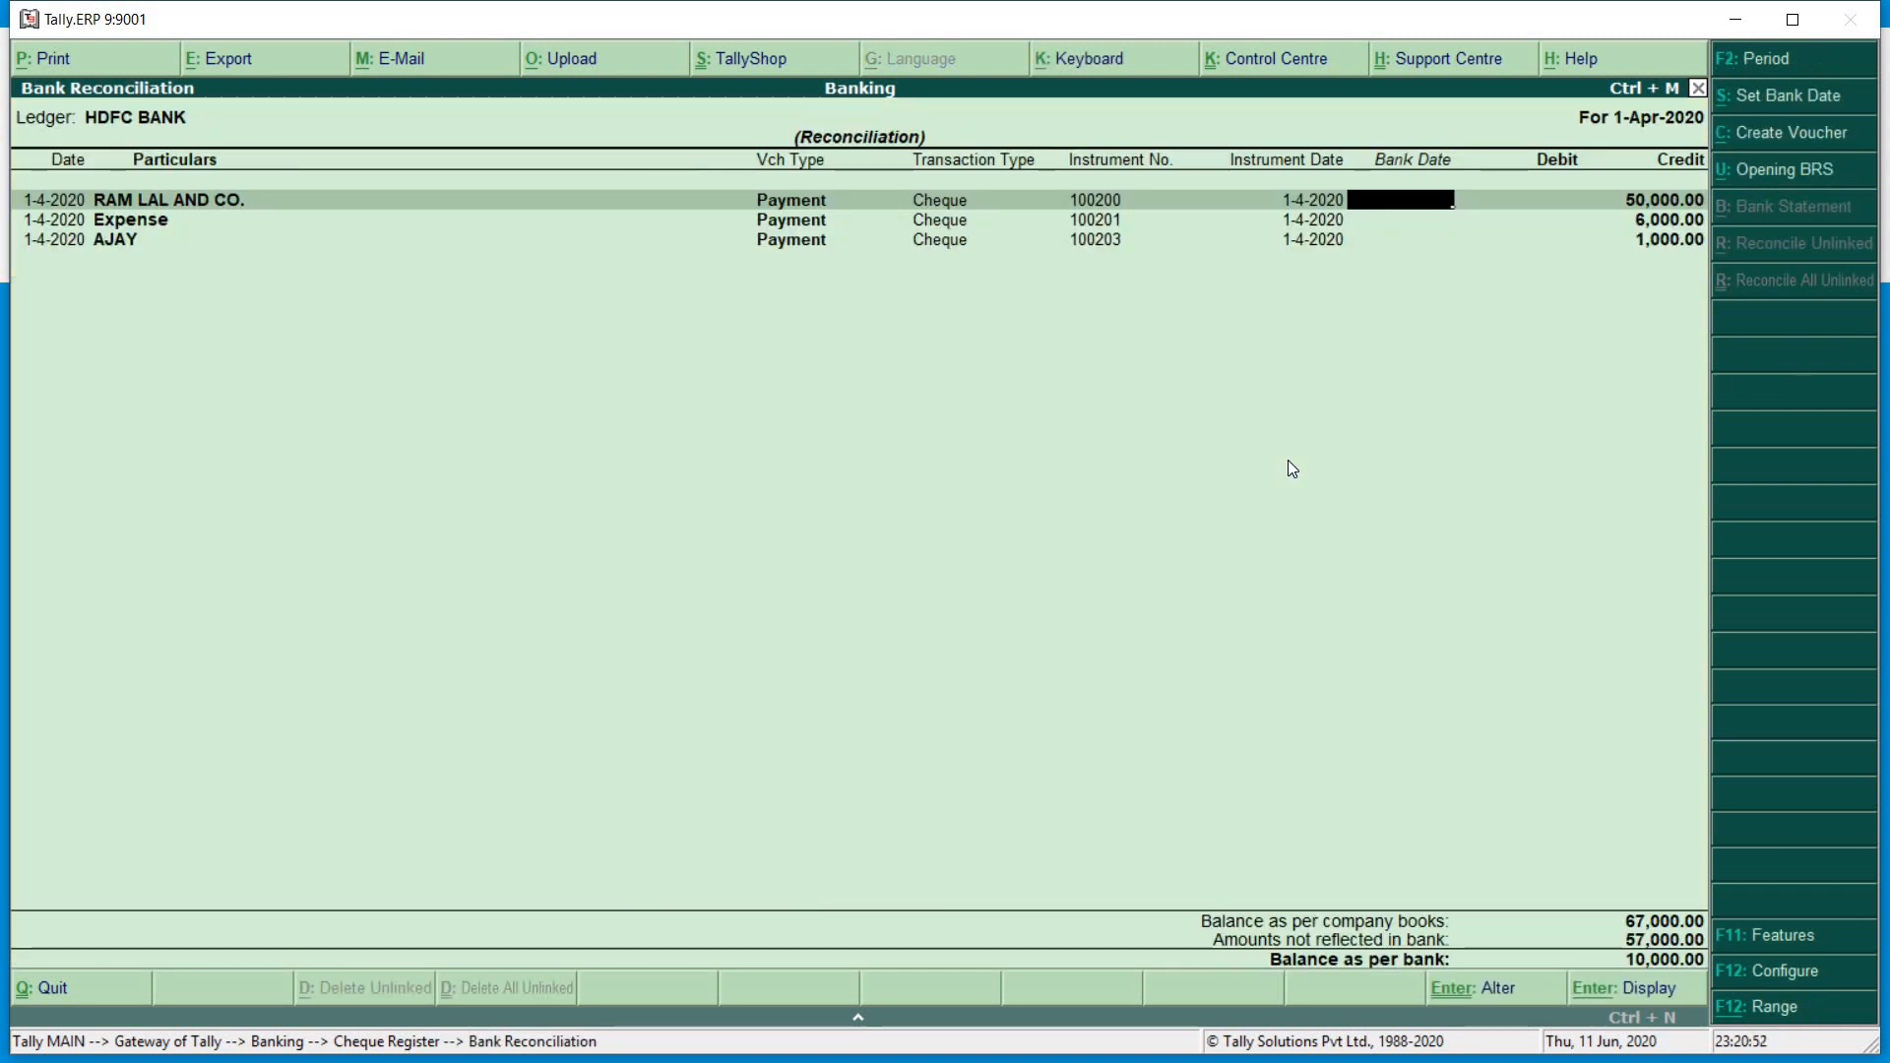
key("Escape")
key("Return")
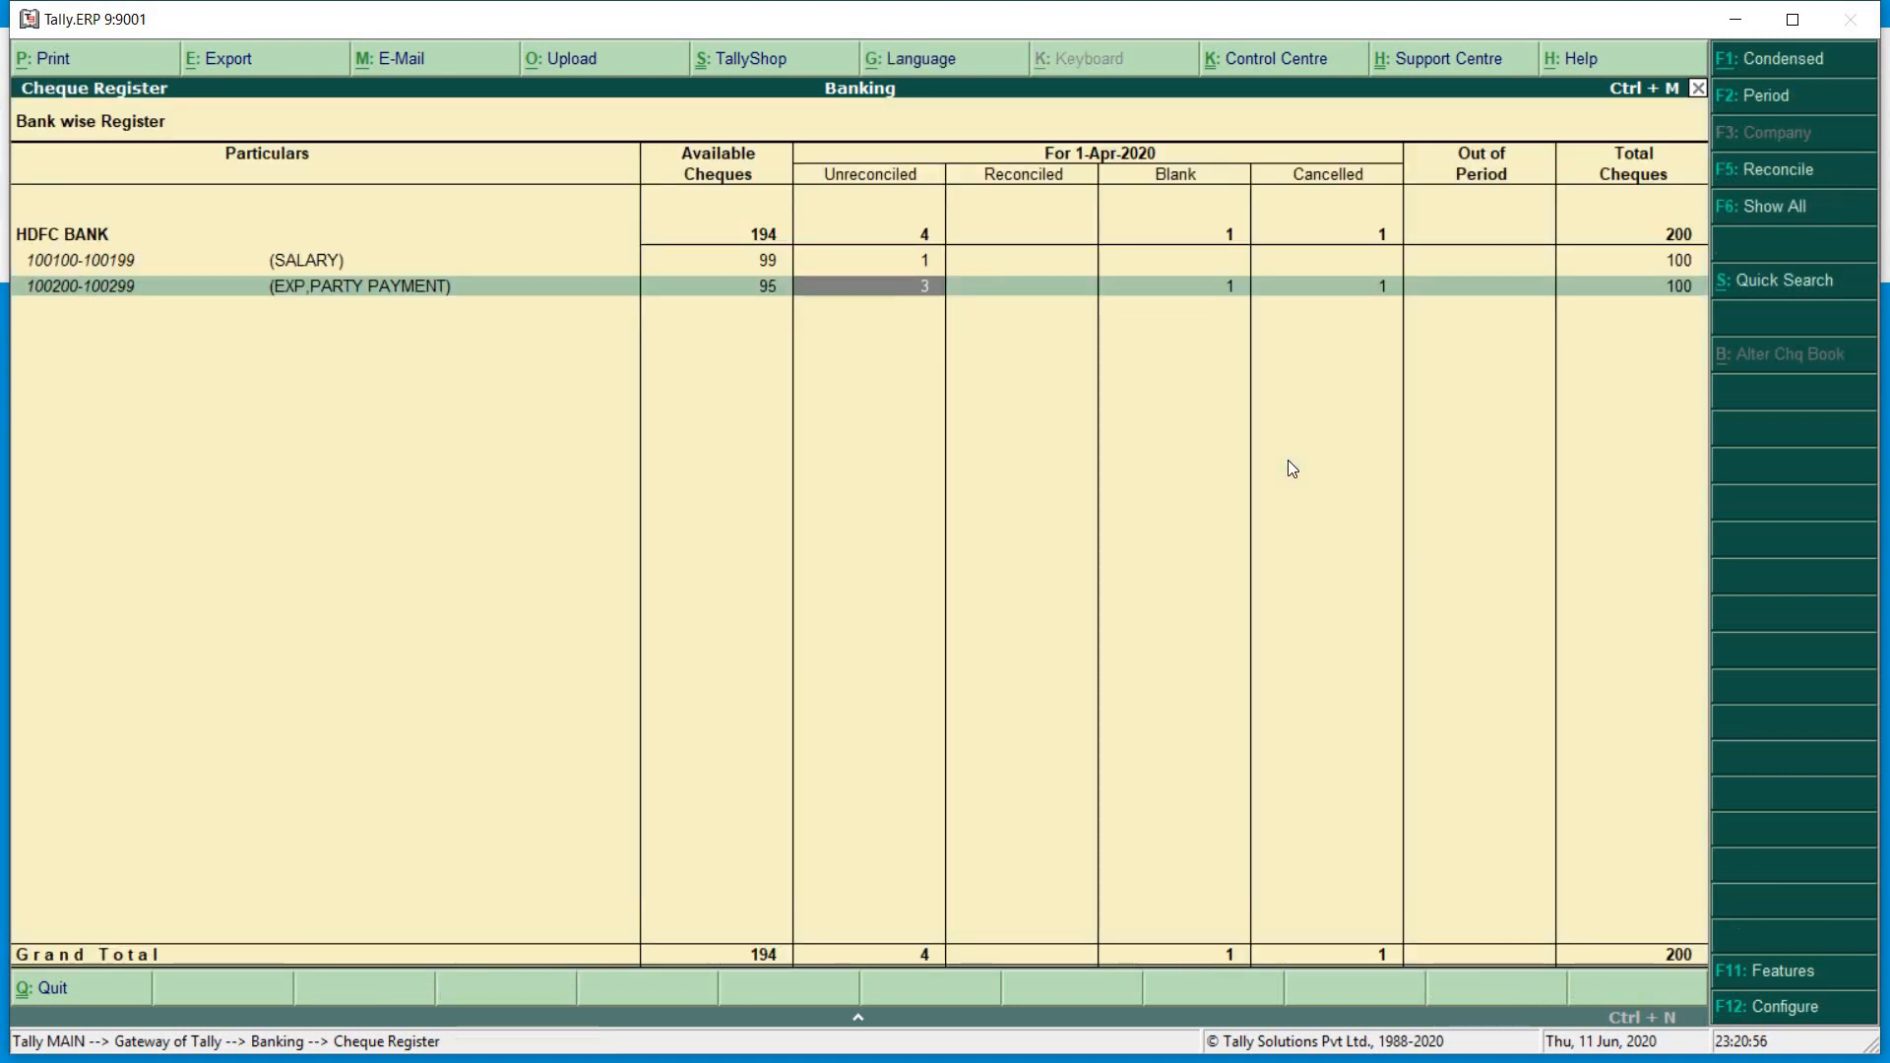
key("Return")
key("Escape")
- Reconcile cheque 100200 by entering bank date 1-4 in the bank reconciliation, save it and return to the register
left_click(1793, 177)
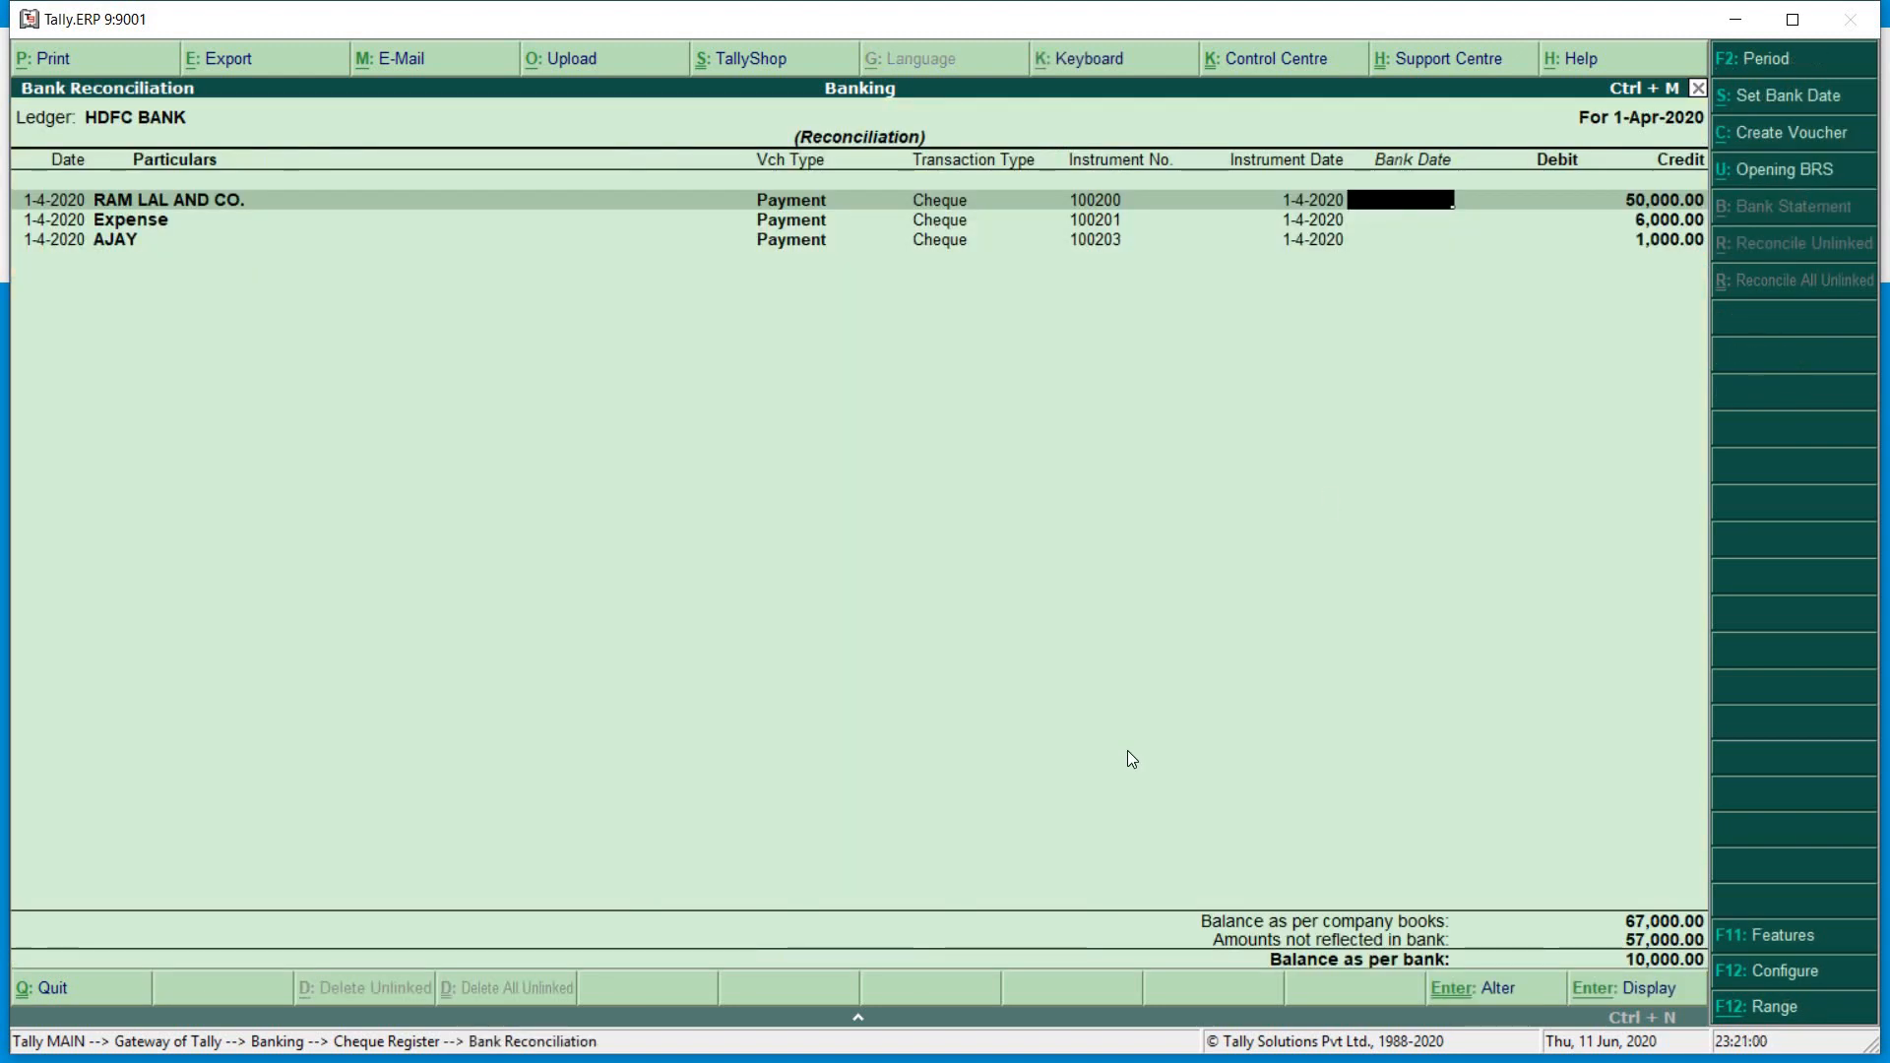
type("1-4")
key("Return")
key("Escape")
key("Down")
key("Down")
key("Right")
key("Right")
key("Right")
key("Right")
key("Left")
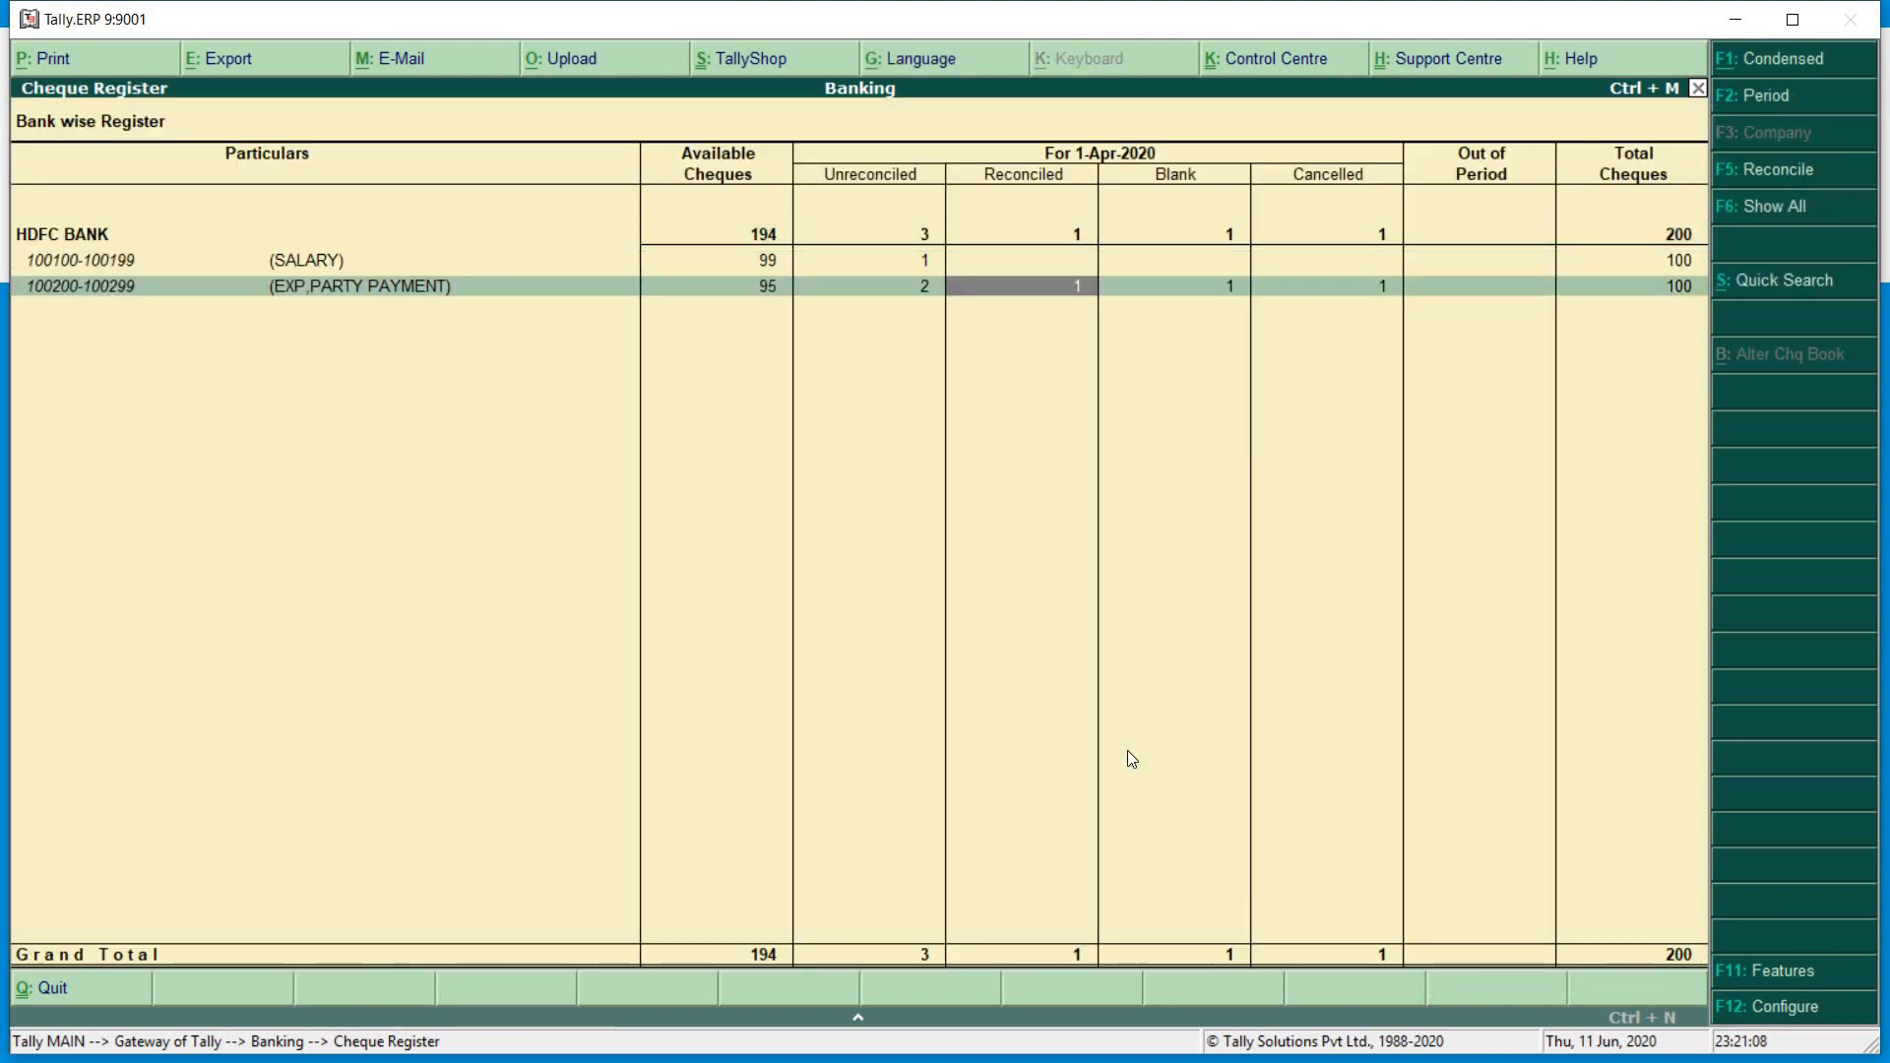
key("Left")
key("Left")
key("Left")
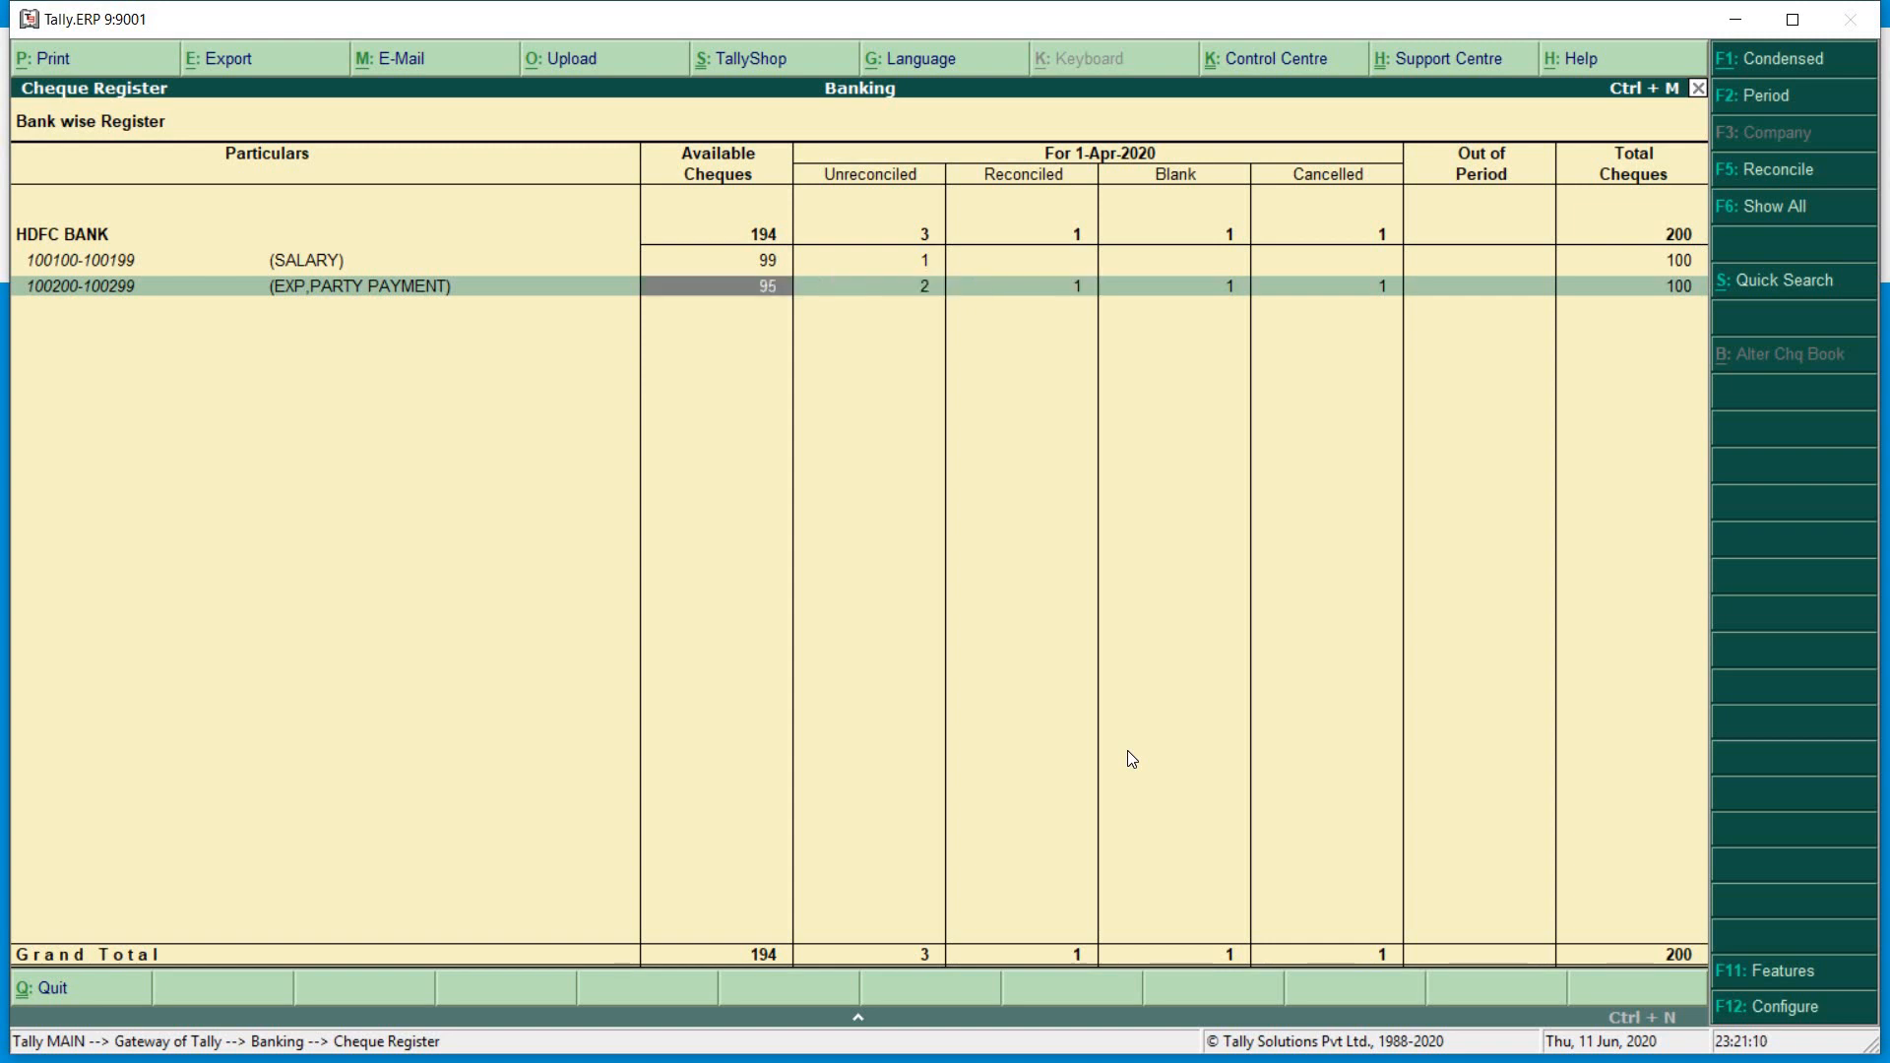
key("Up")
key("Down")
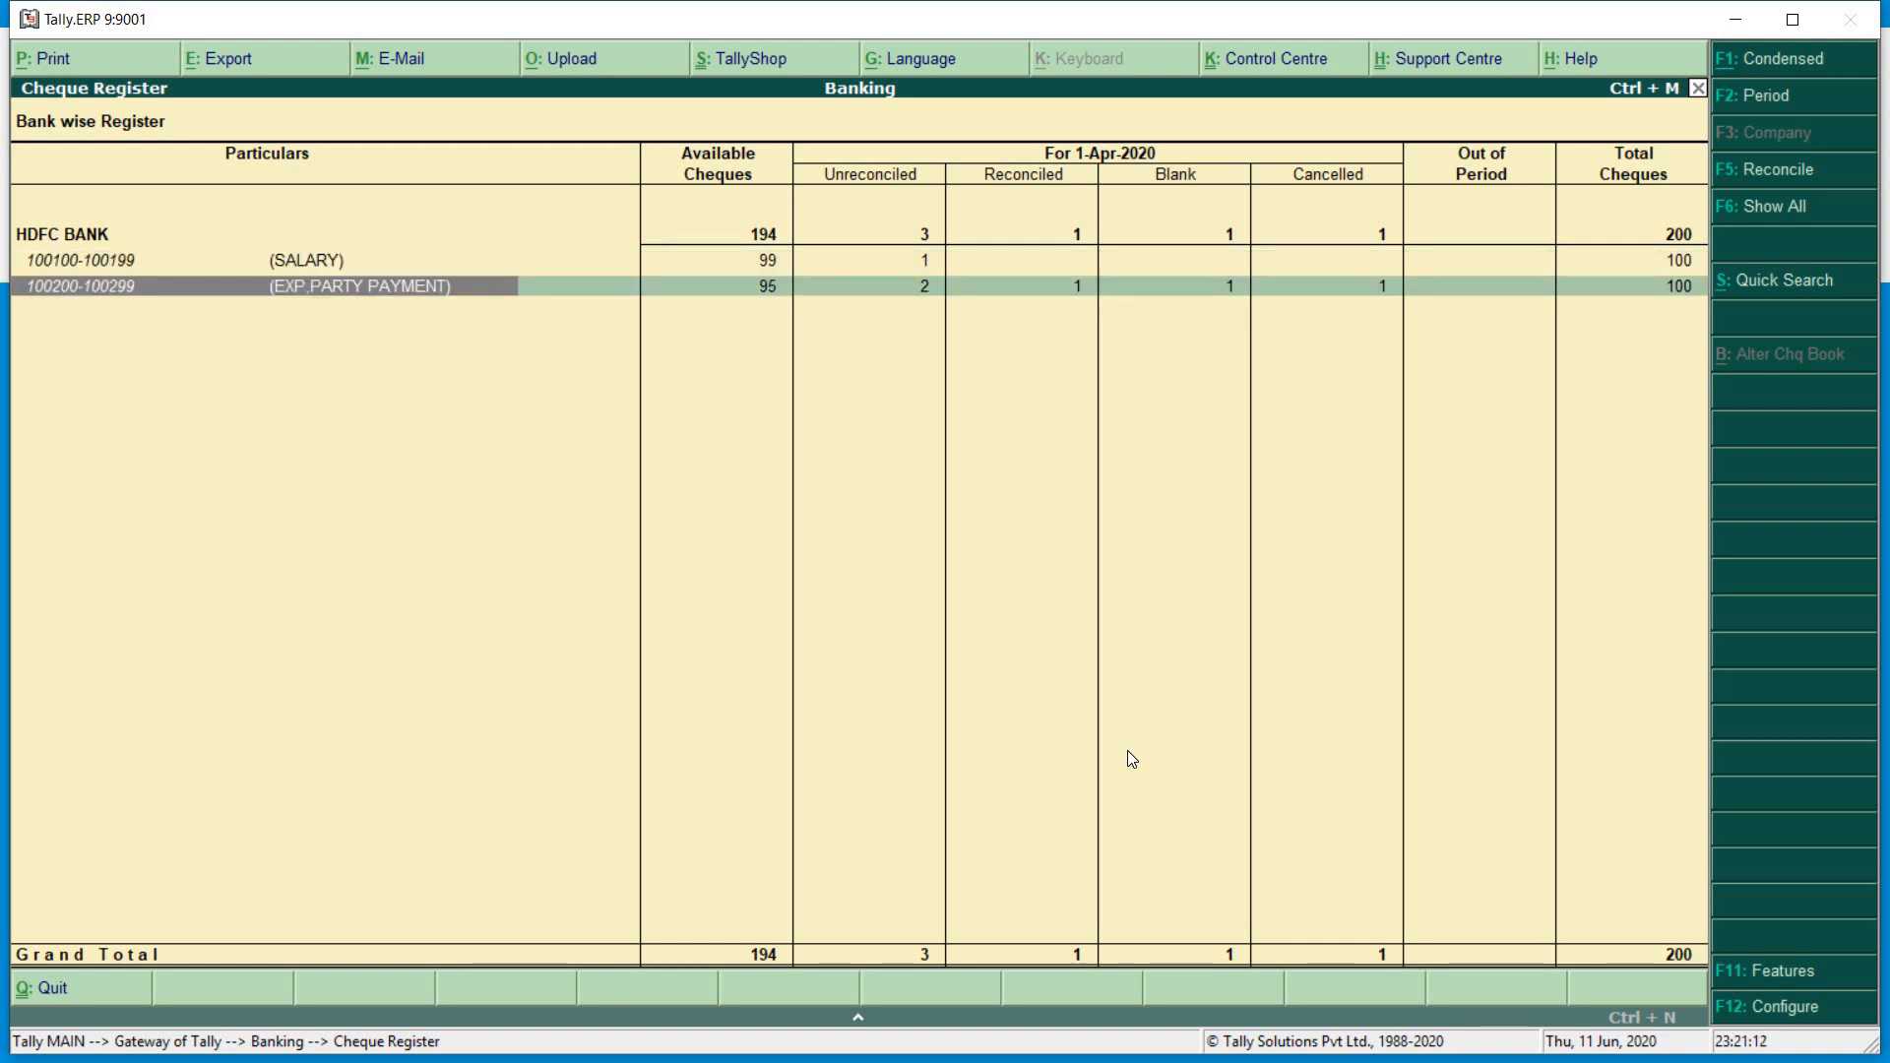
- Open the cheque book ranges of HDFC BANK for alteration, and return to the register without adding a range
key("Up")
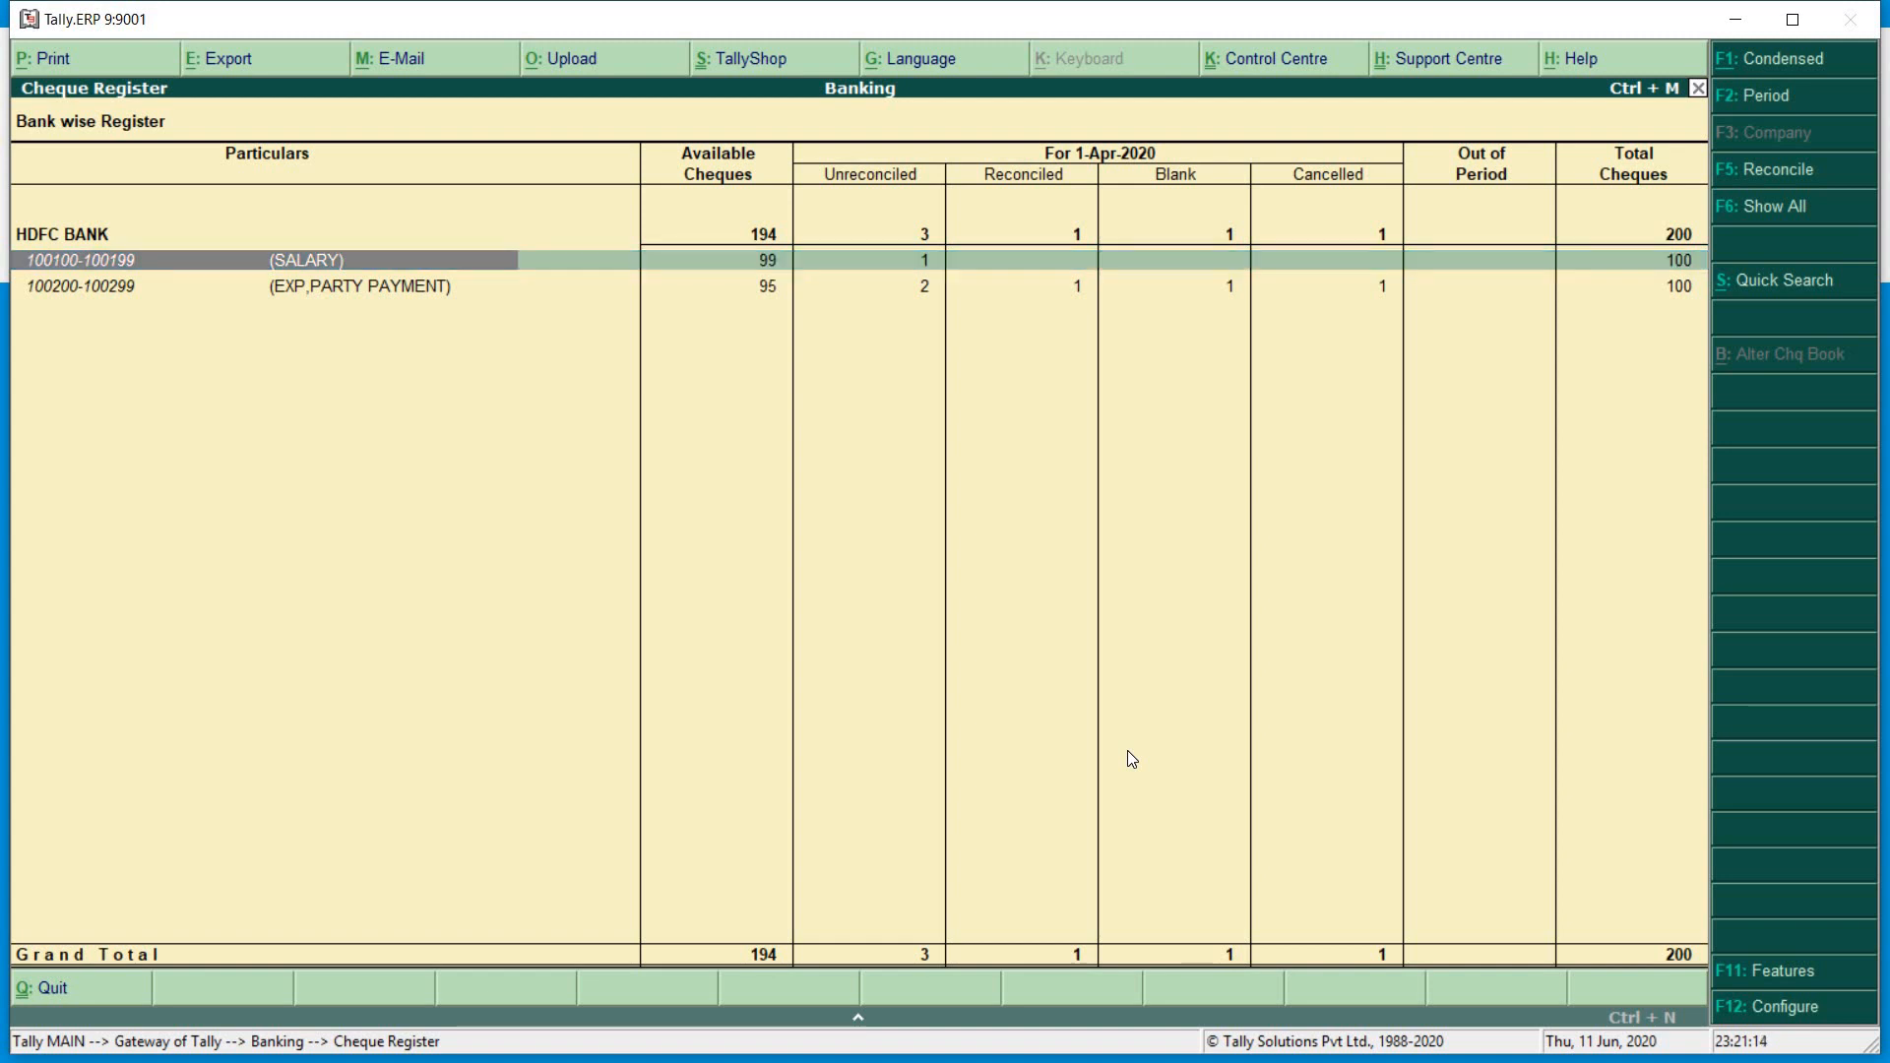
key("Up")
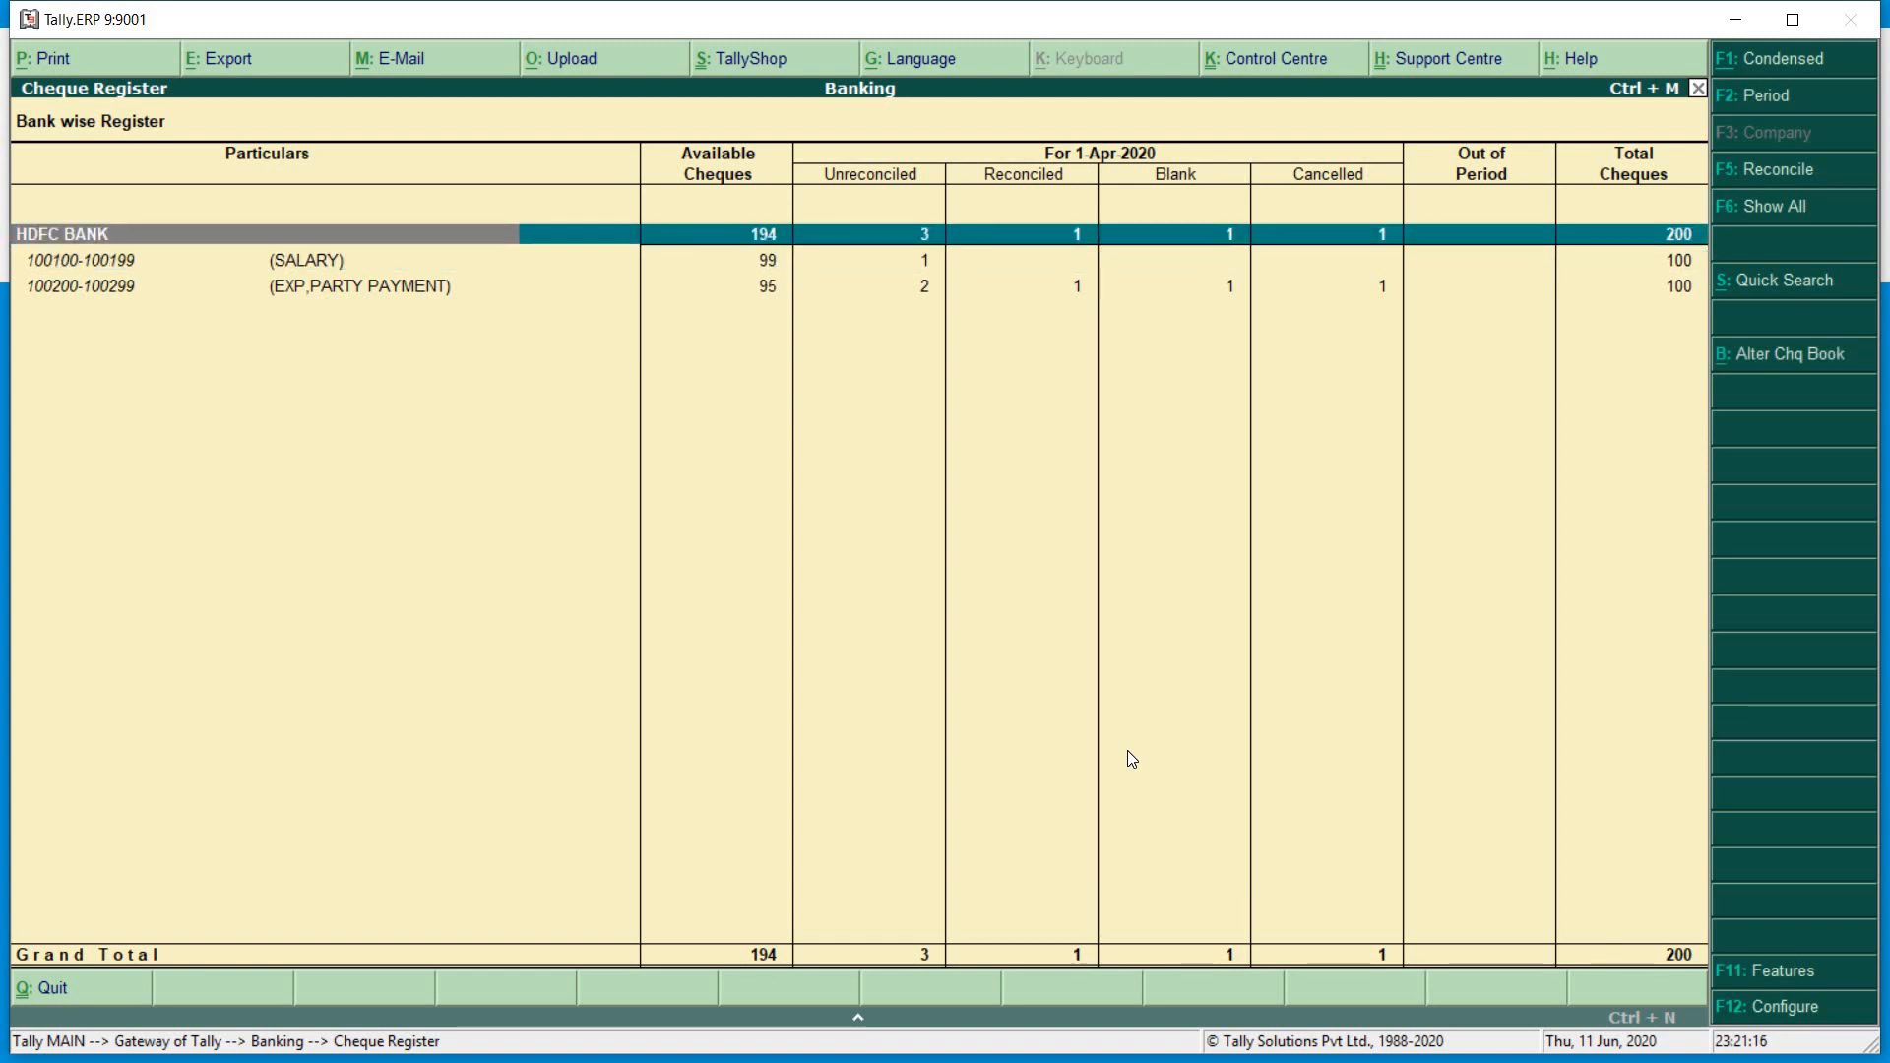
key("Down")
key("Up")
key("Down")
key("Up")
left_click(1761, 364)
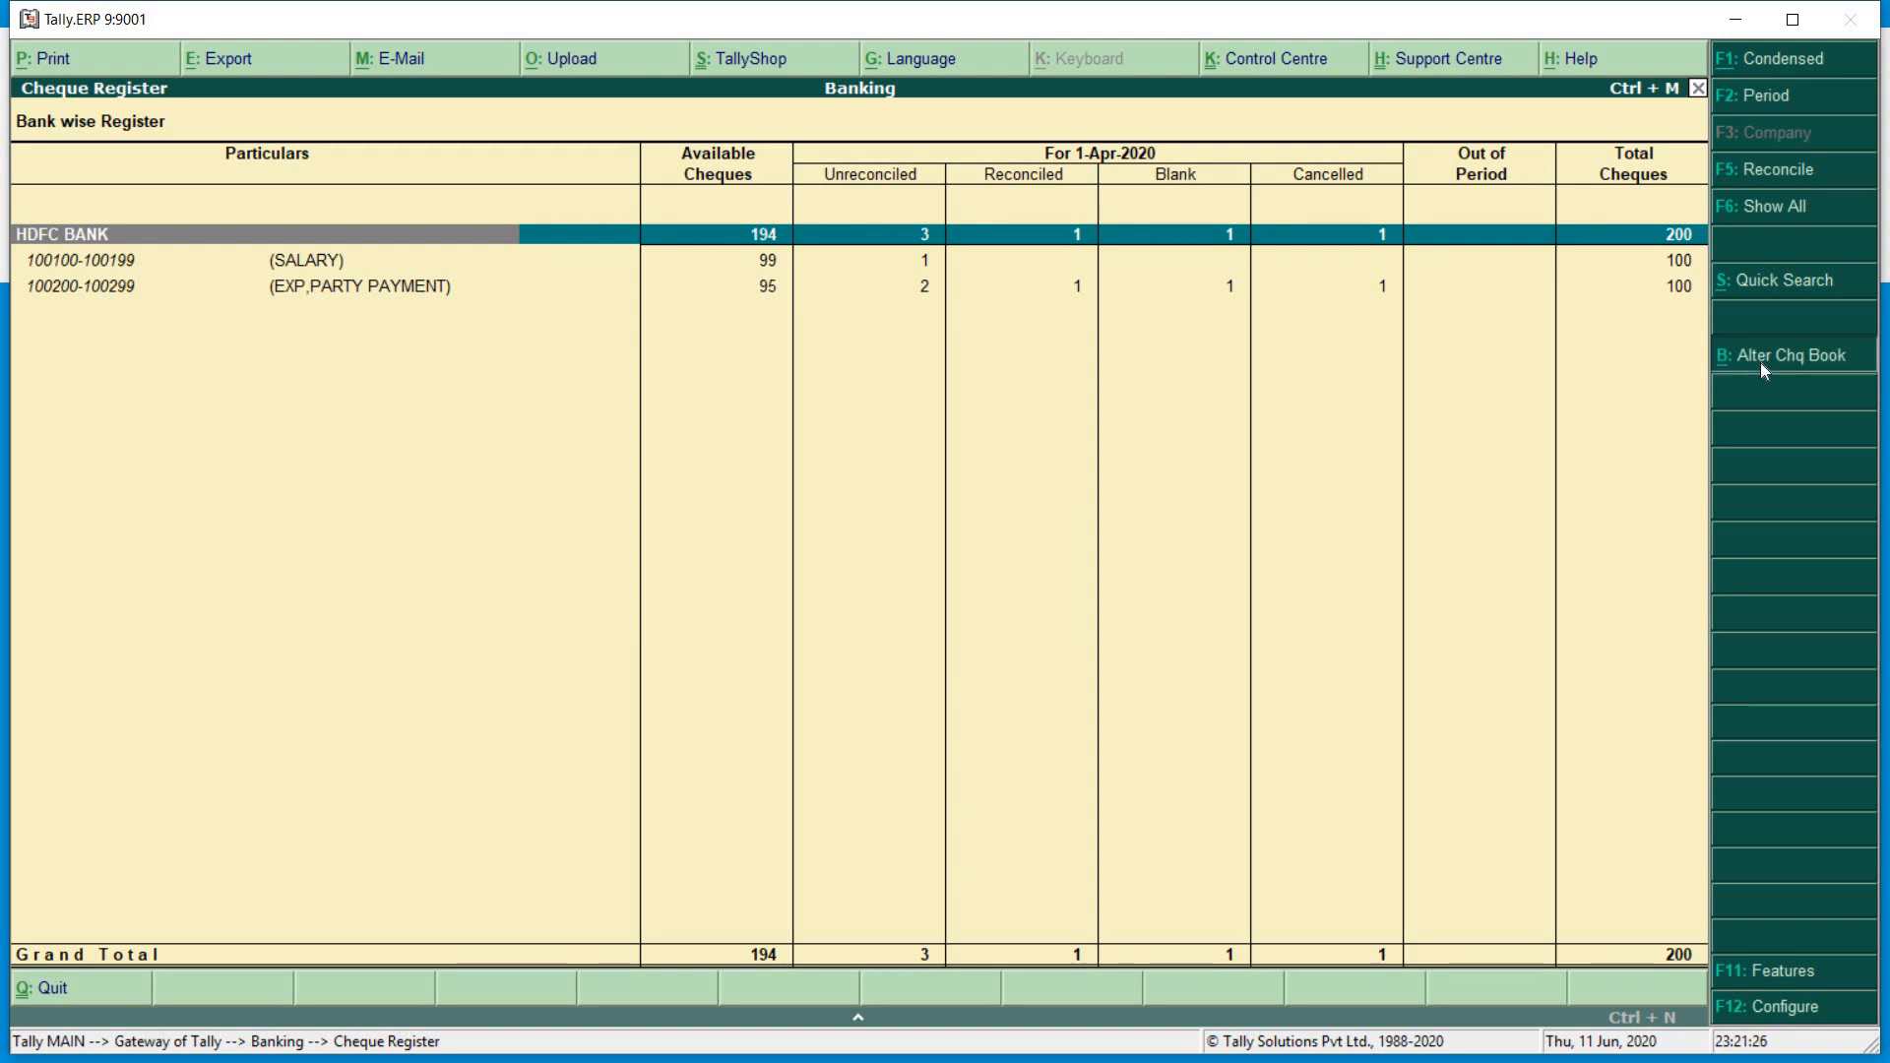
key("Return")
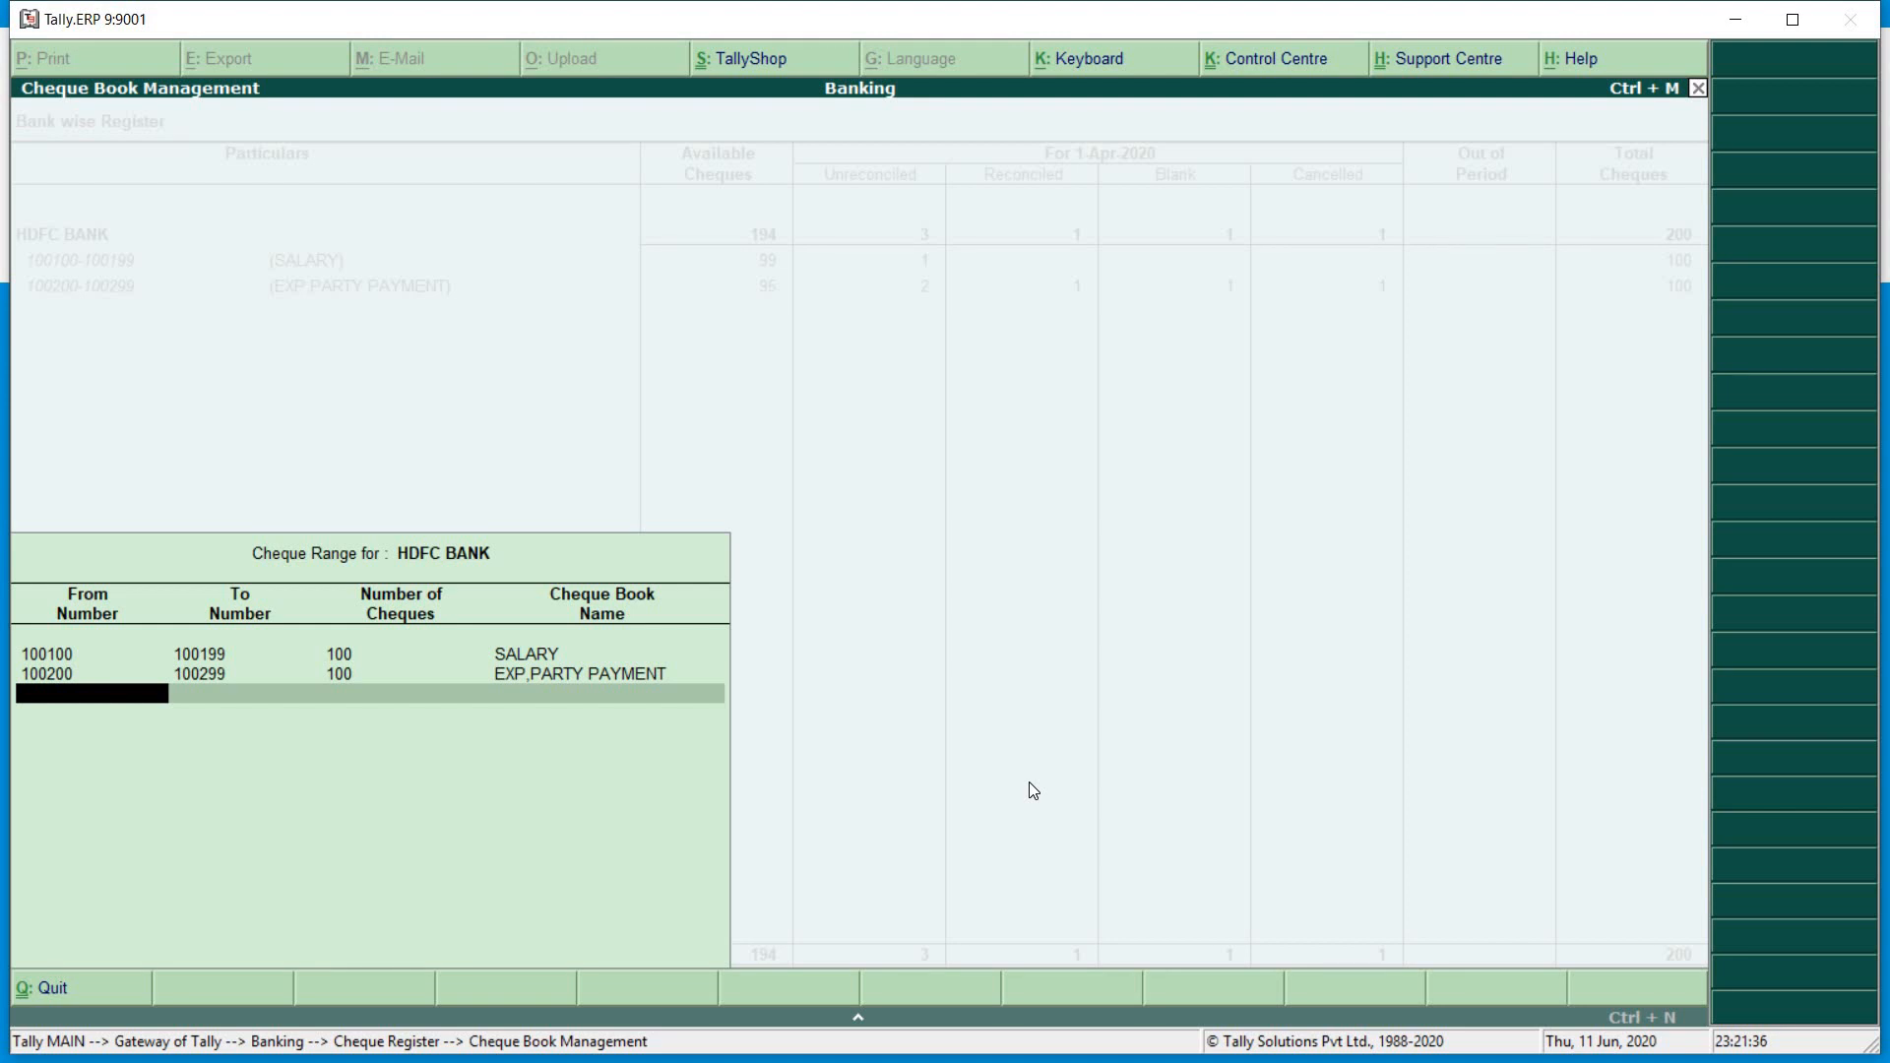
key("Escape")
key("Return")
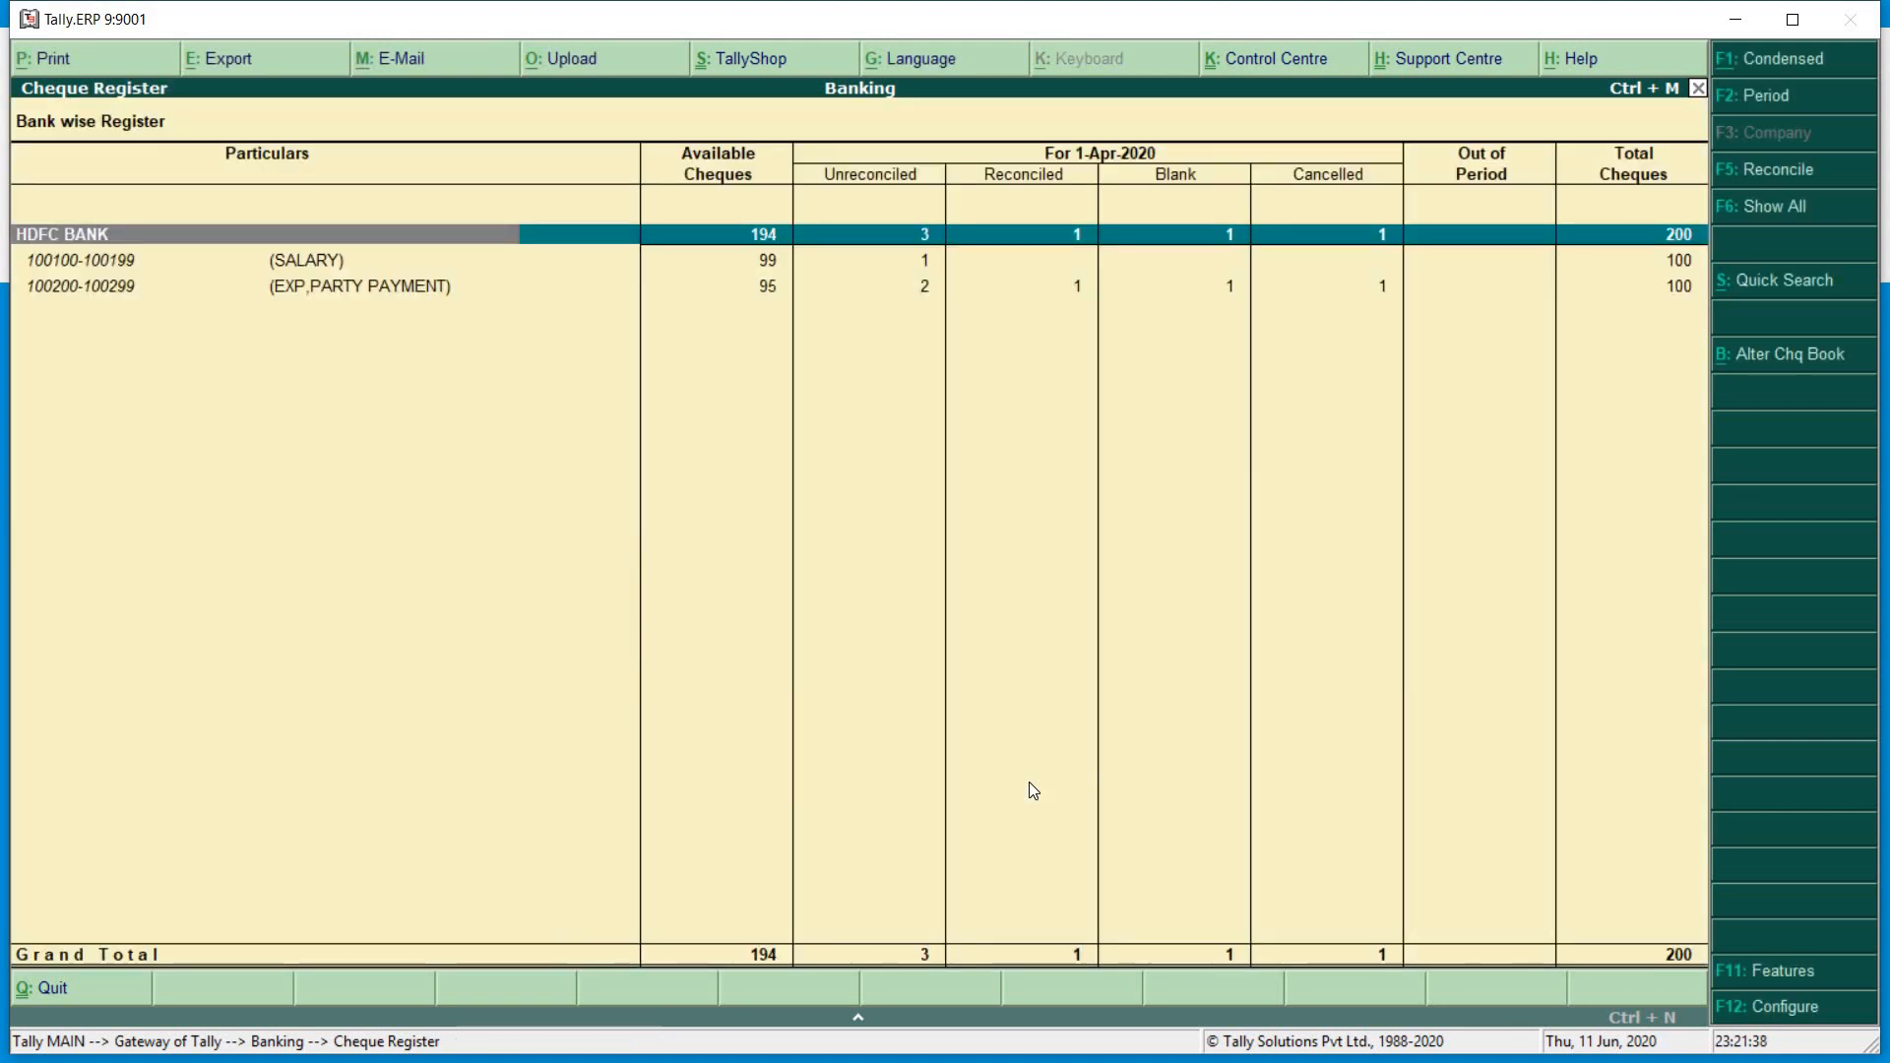
- Open the quick search over all cheque books and examine the status and details of the cheques listed up to 100203
left_click(1805, 291)
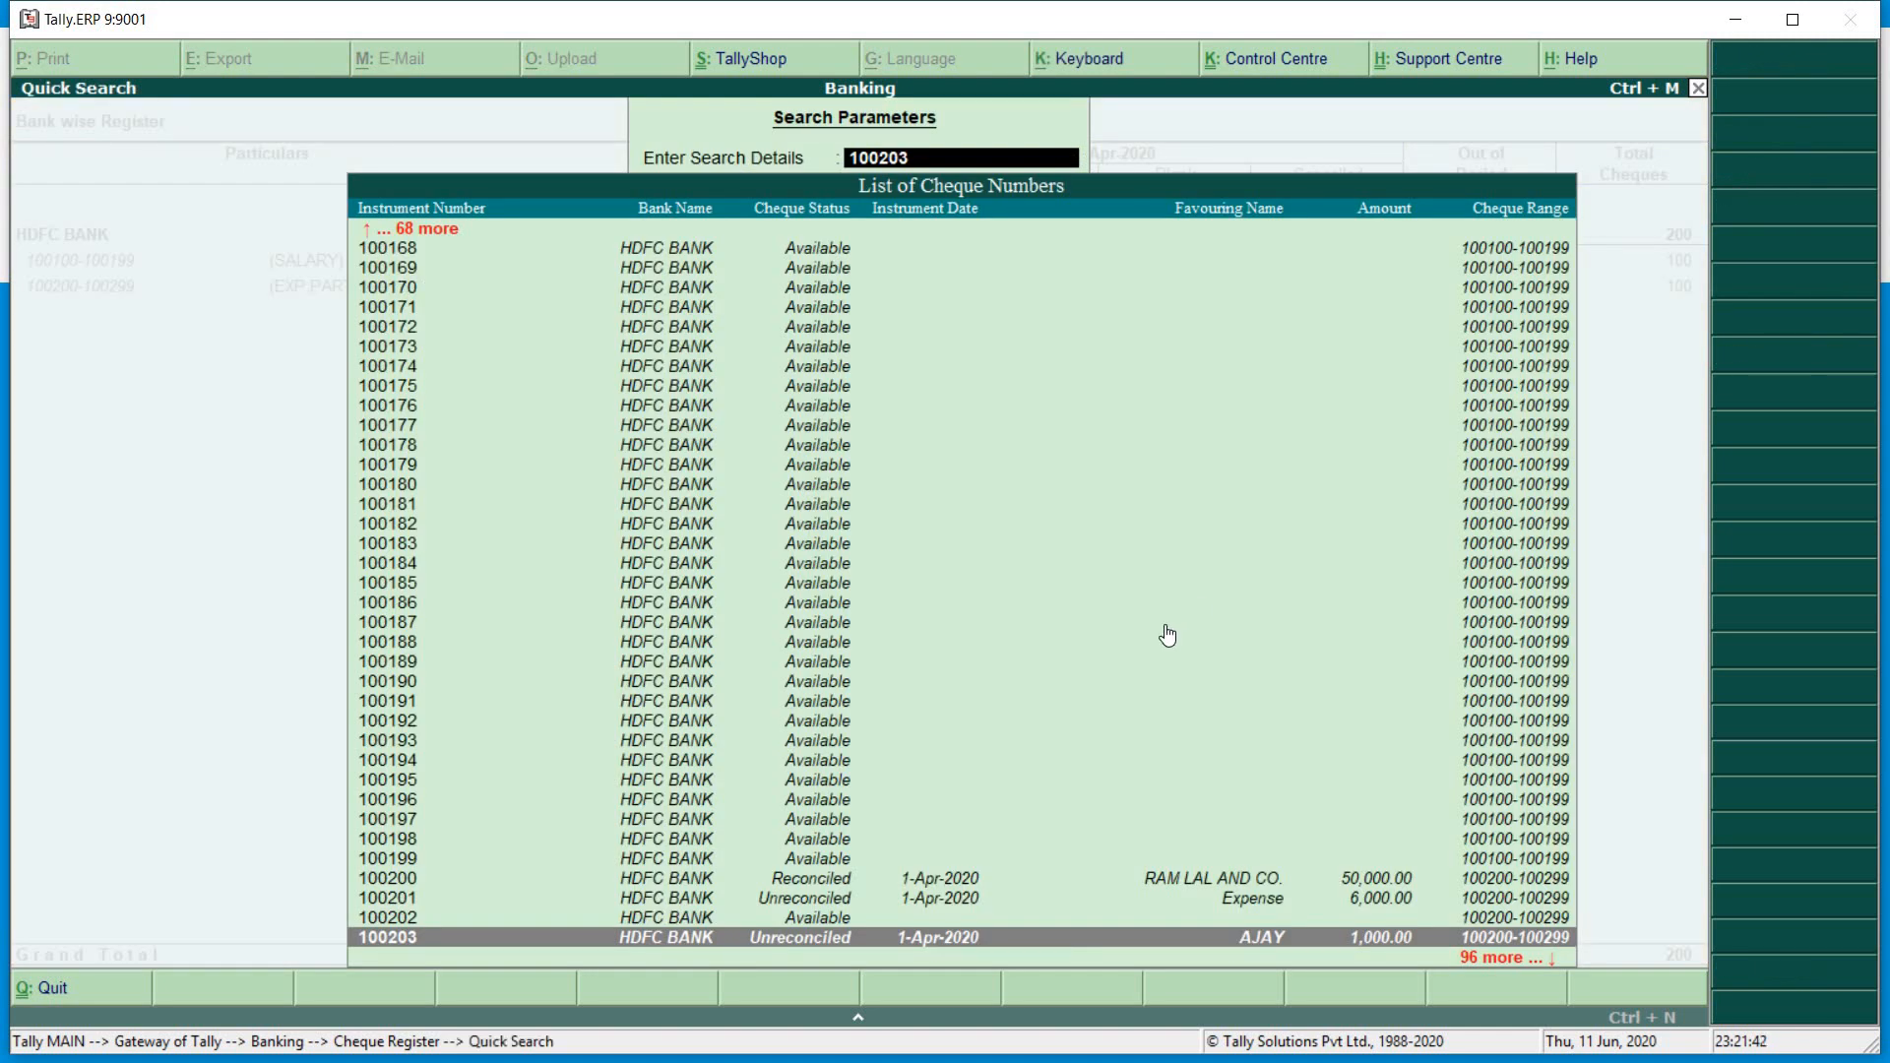
key("Up")
key("Up")
key("Up")
key("Up")
key("Up")
key("Up")
key("Up")
key("Up")
key("Up")
key("Up")
key("Up")
key("Up")
key("Up")
key("Up")
key("Up")
key("Up")
key("Up")
key("Up")
key("Up")
key("Up")
key("Up")
key("Up")
key("Up")
key("Up")
key("Up")
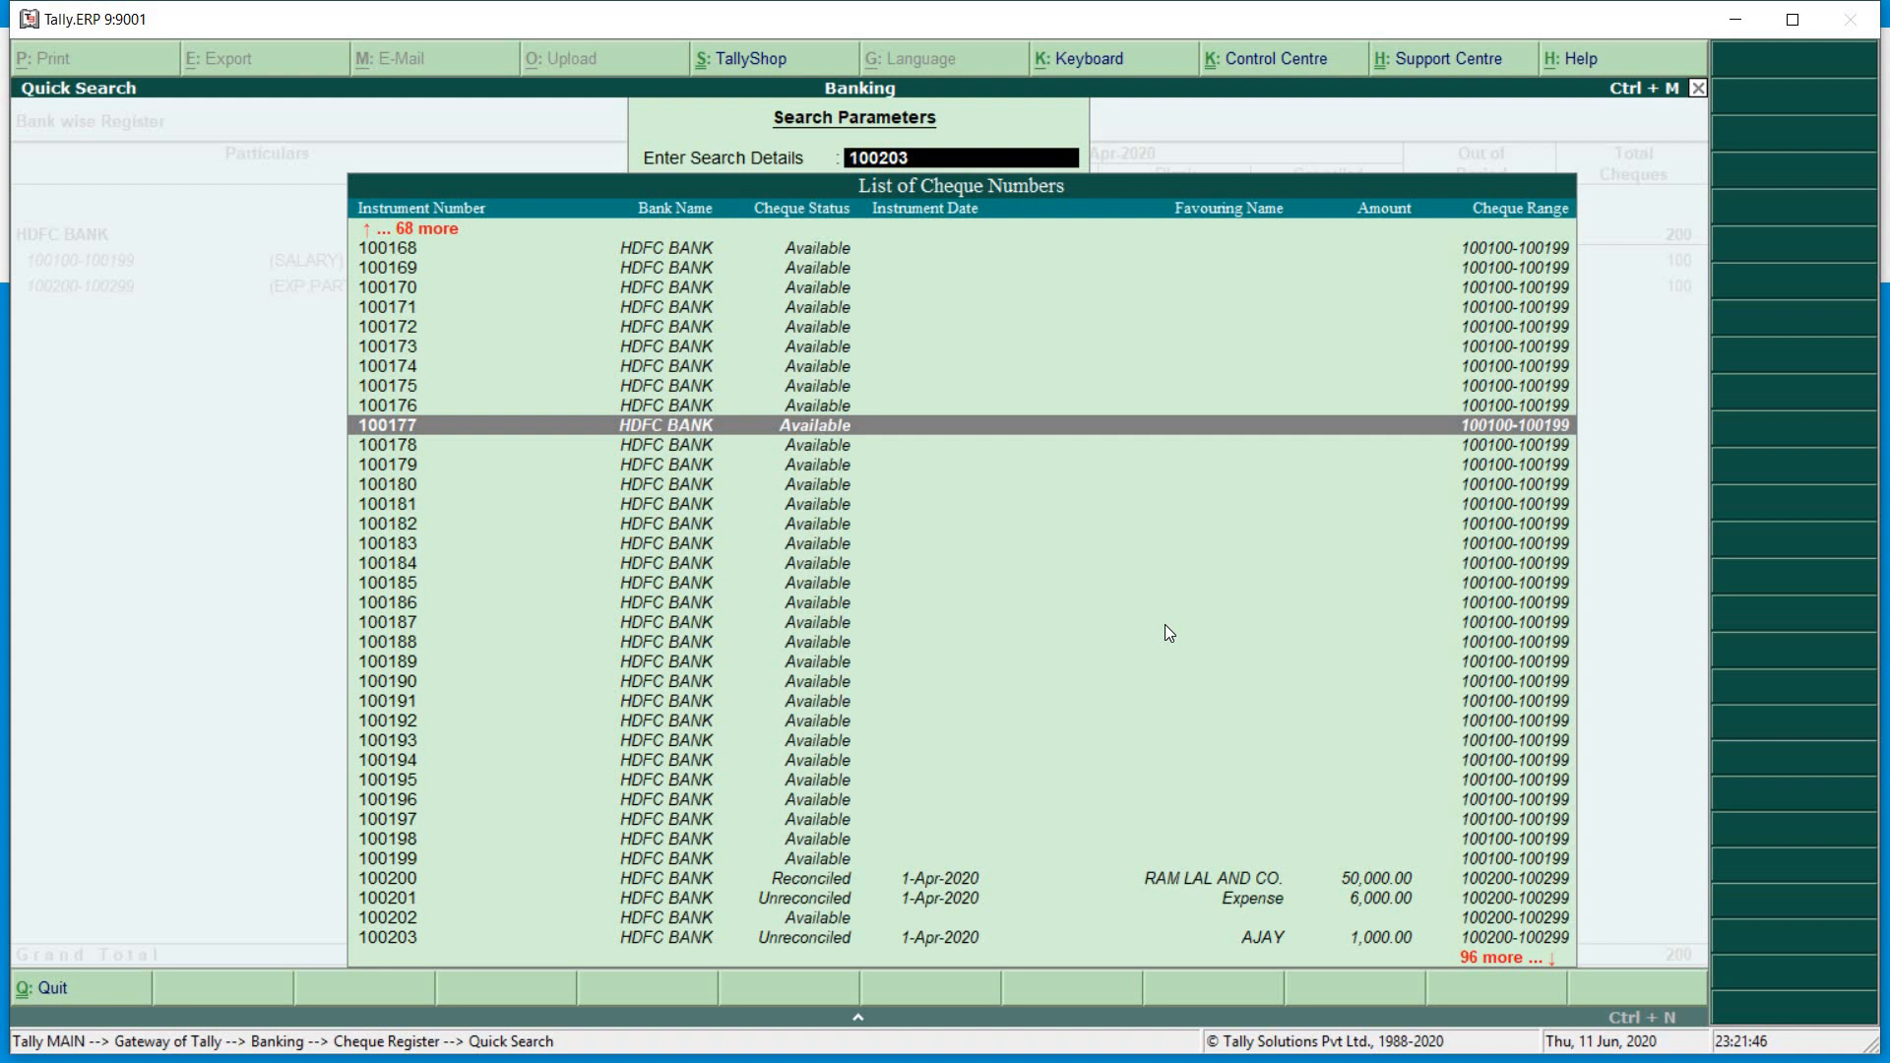
key("Down")
key("Down")
key("Down")
key("Down")
key("Down")
key("Down")
key("Down")
key("Down")
key("Down")
key("Down")
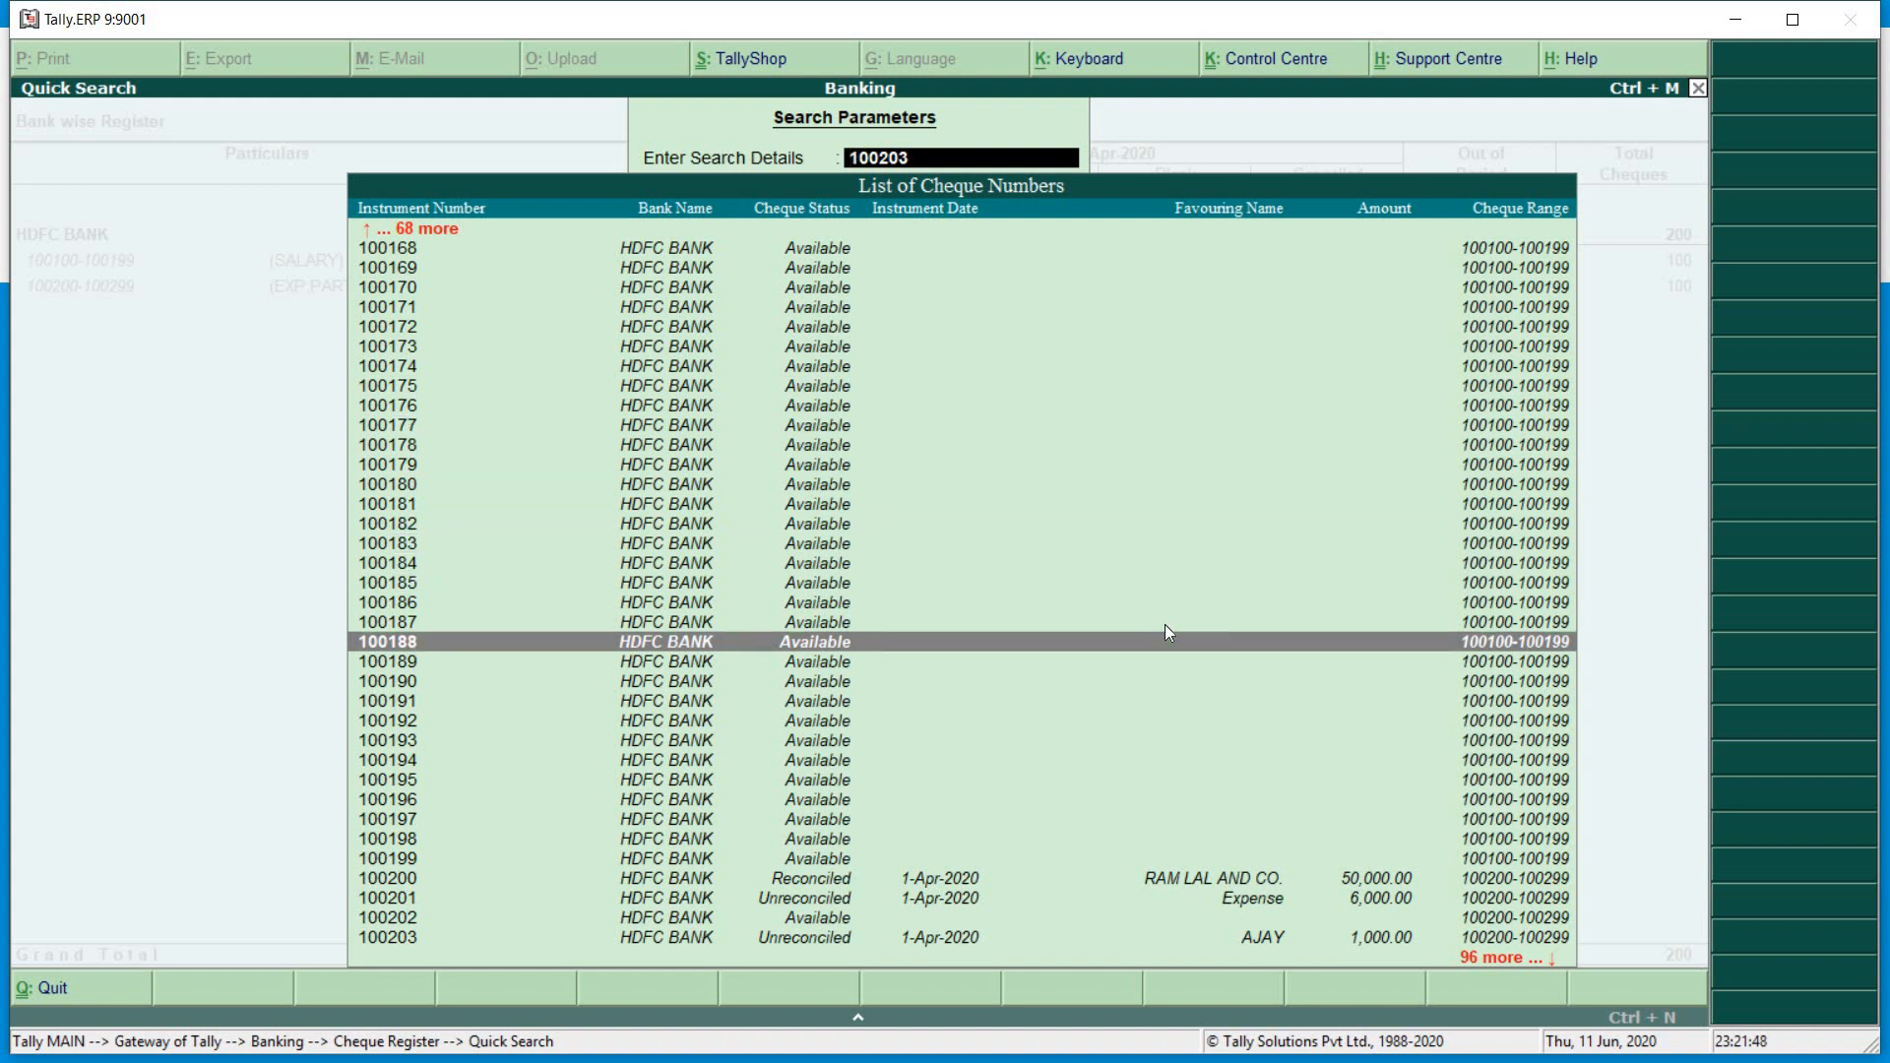
key("Down")
key("Down")
key("Down")
key("Down")
key("Down")
key("Down")
key("Down")
key("Down")
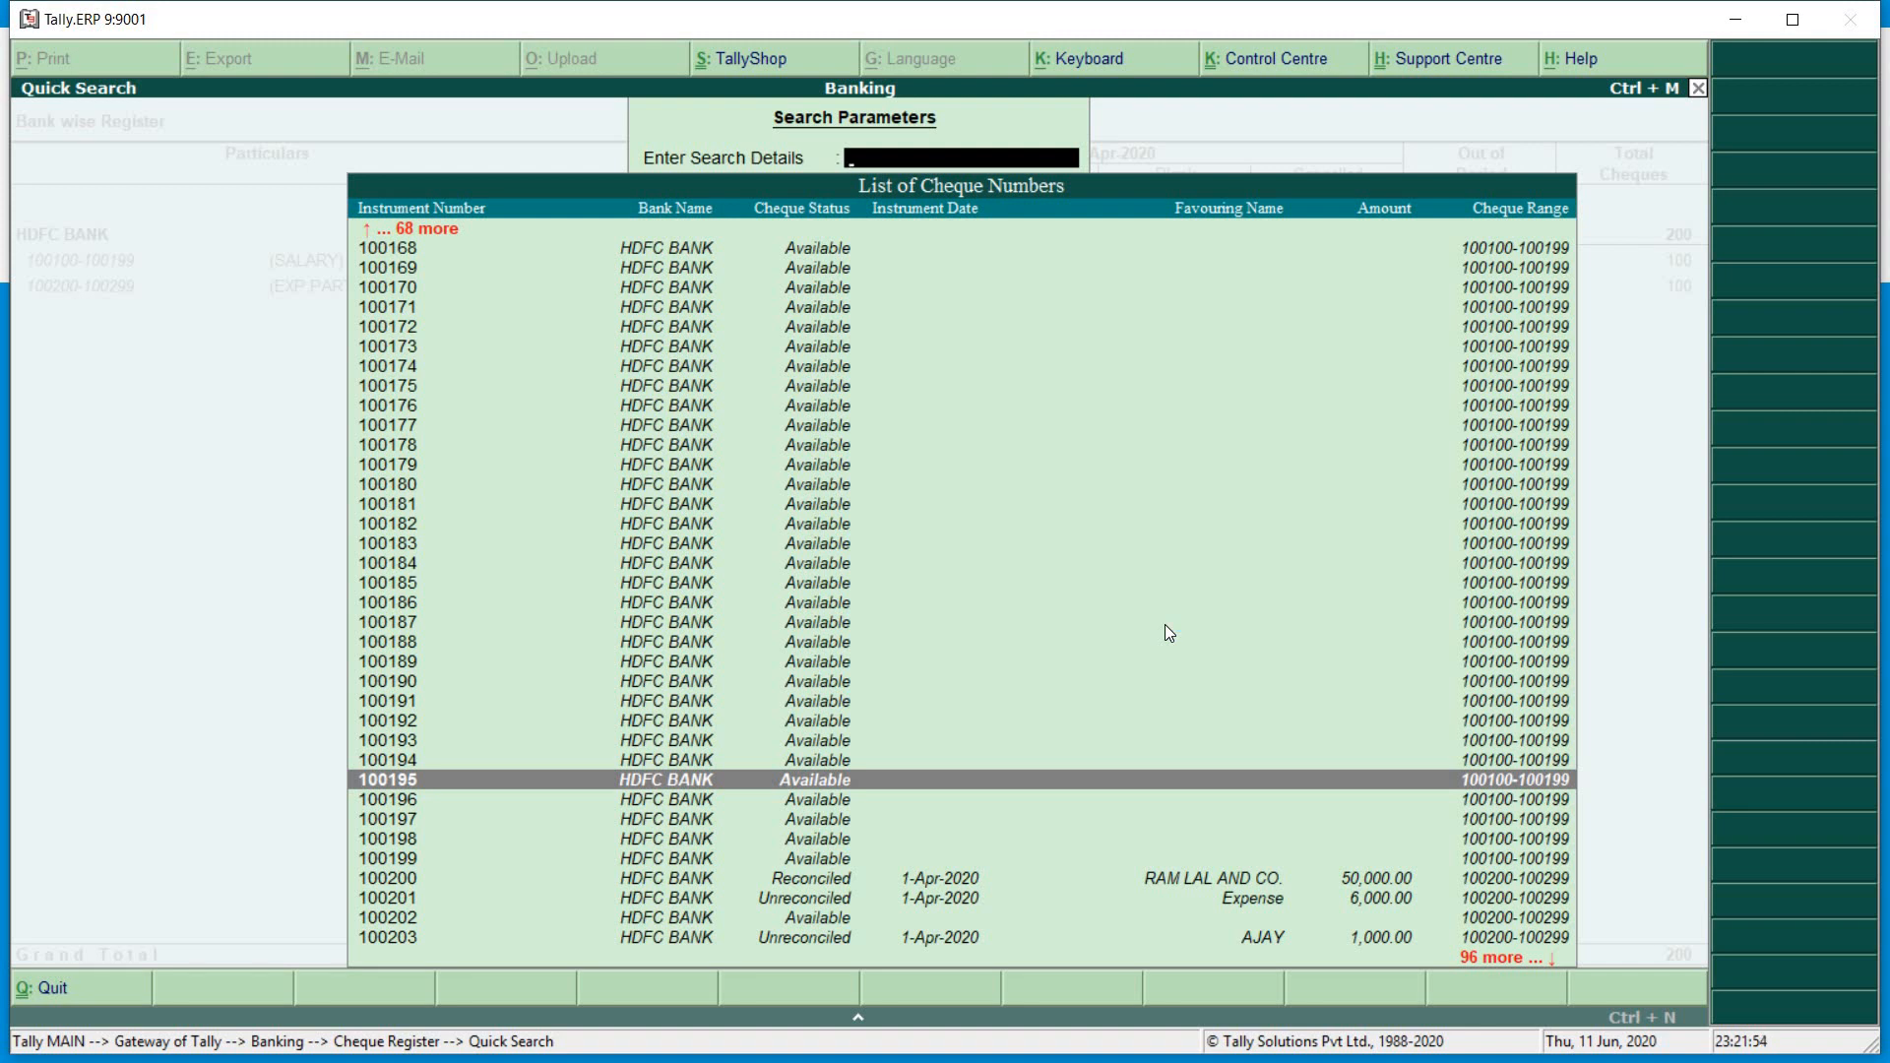
- Search the cheques by the payee's name, clear the search, and return to the bank-wise register
type("RA")
key("BackSpace")
key("BackSpace")
type("SHAM")
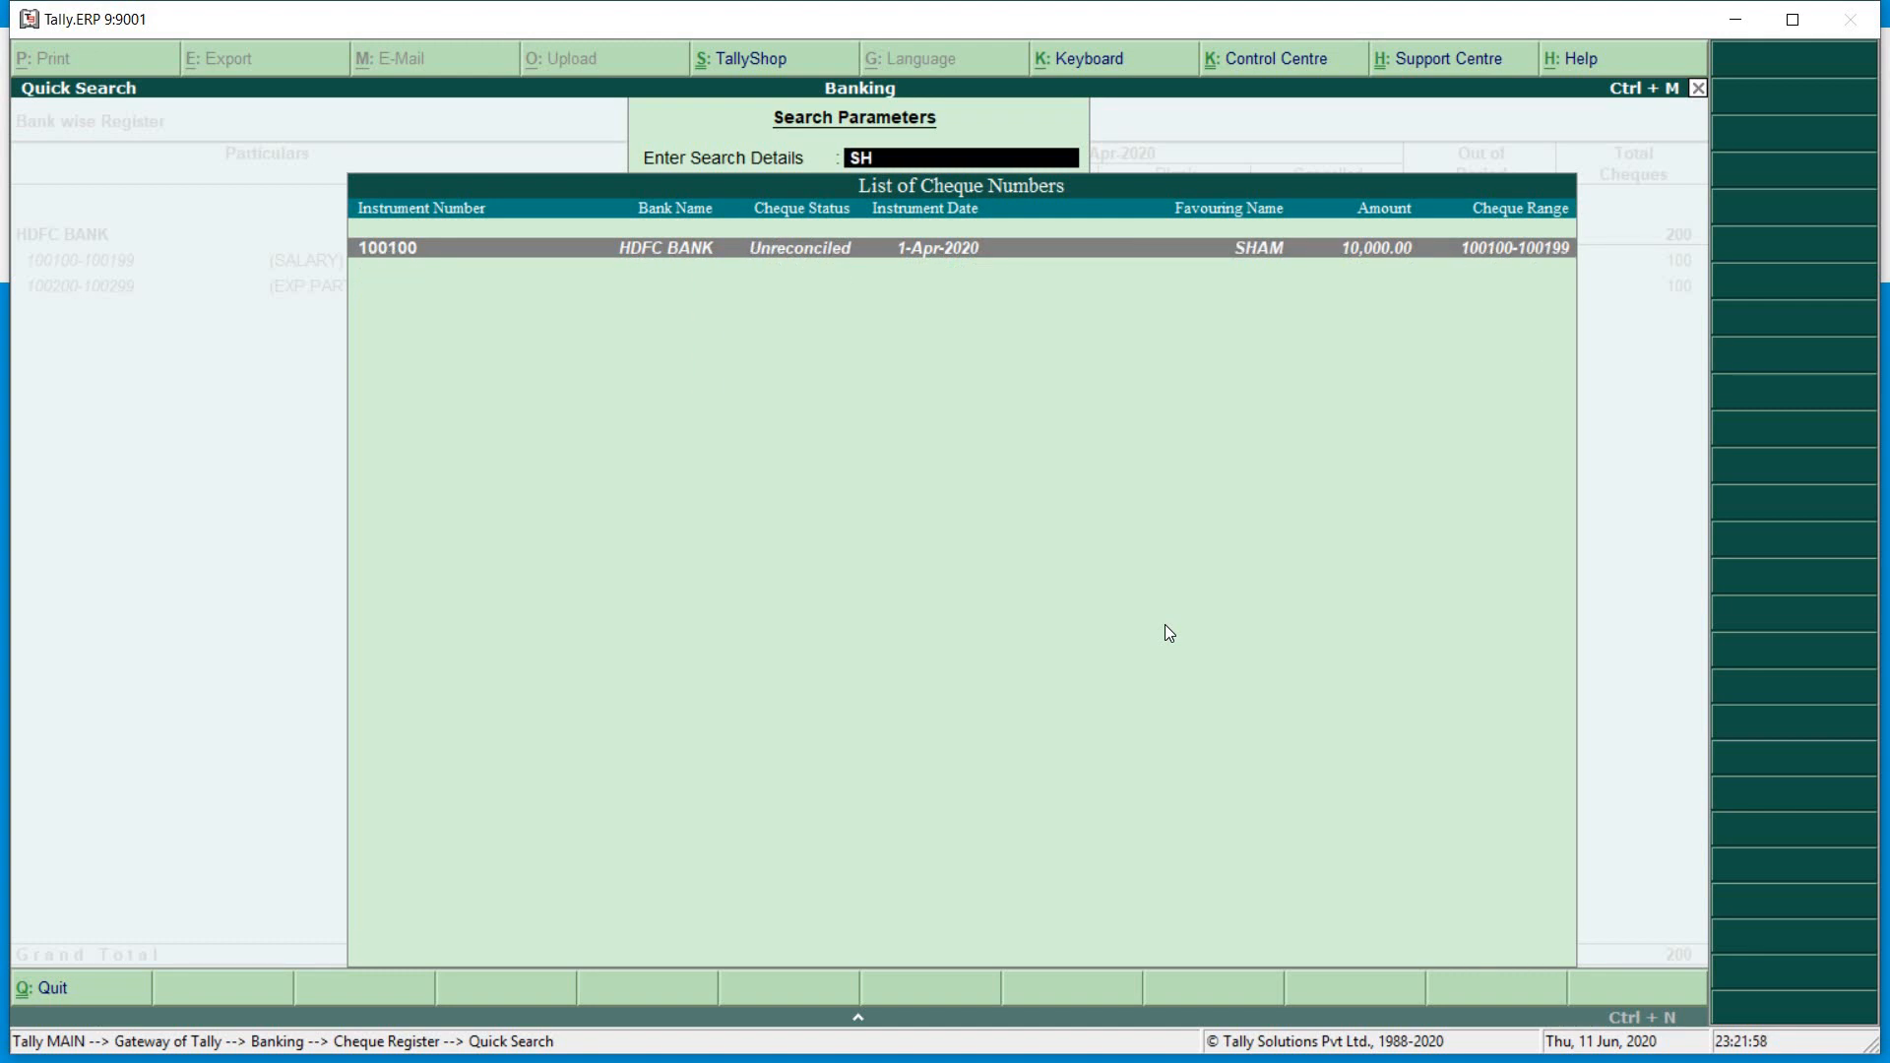
key("BackSpace")
key("BackSpace")
key("BackSpace")
key("BackSpace")
key("Escape")
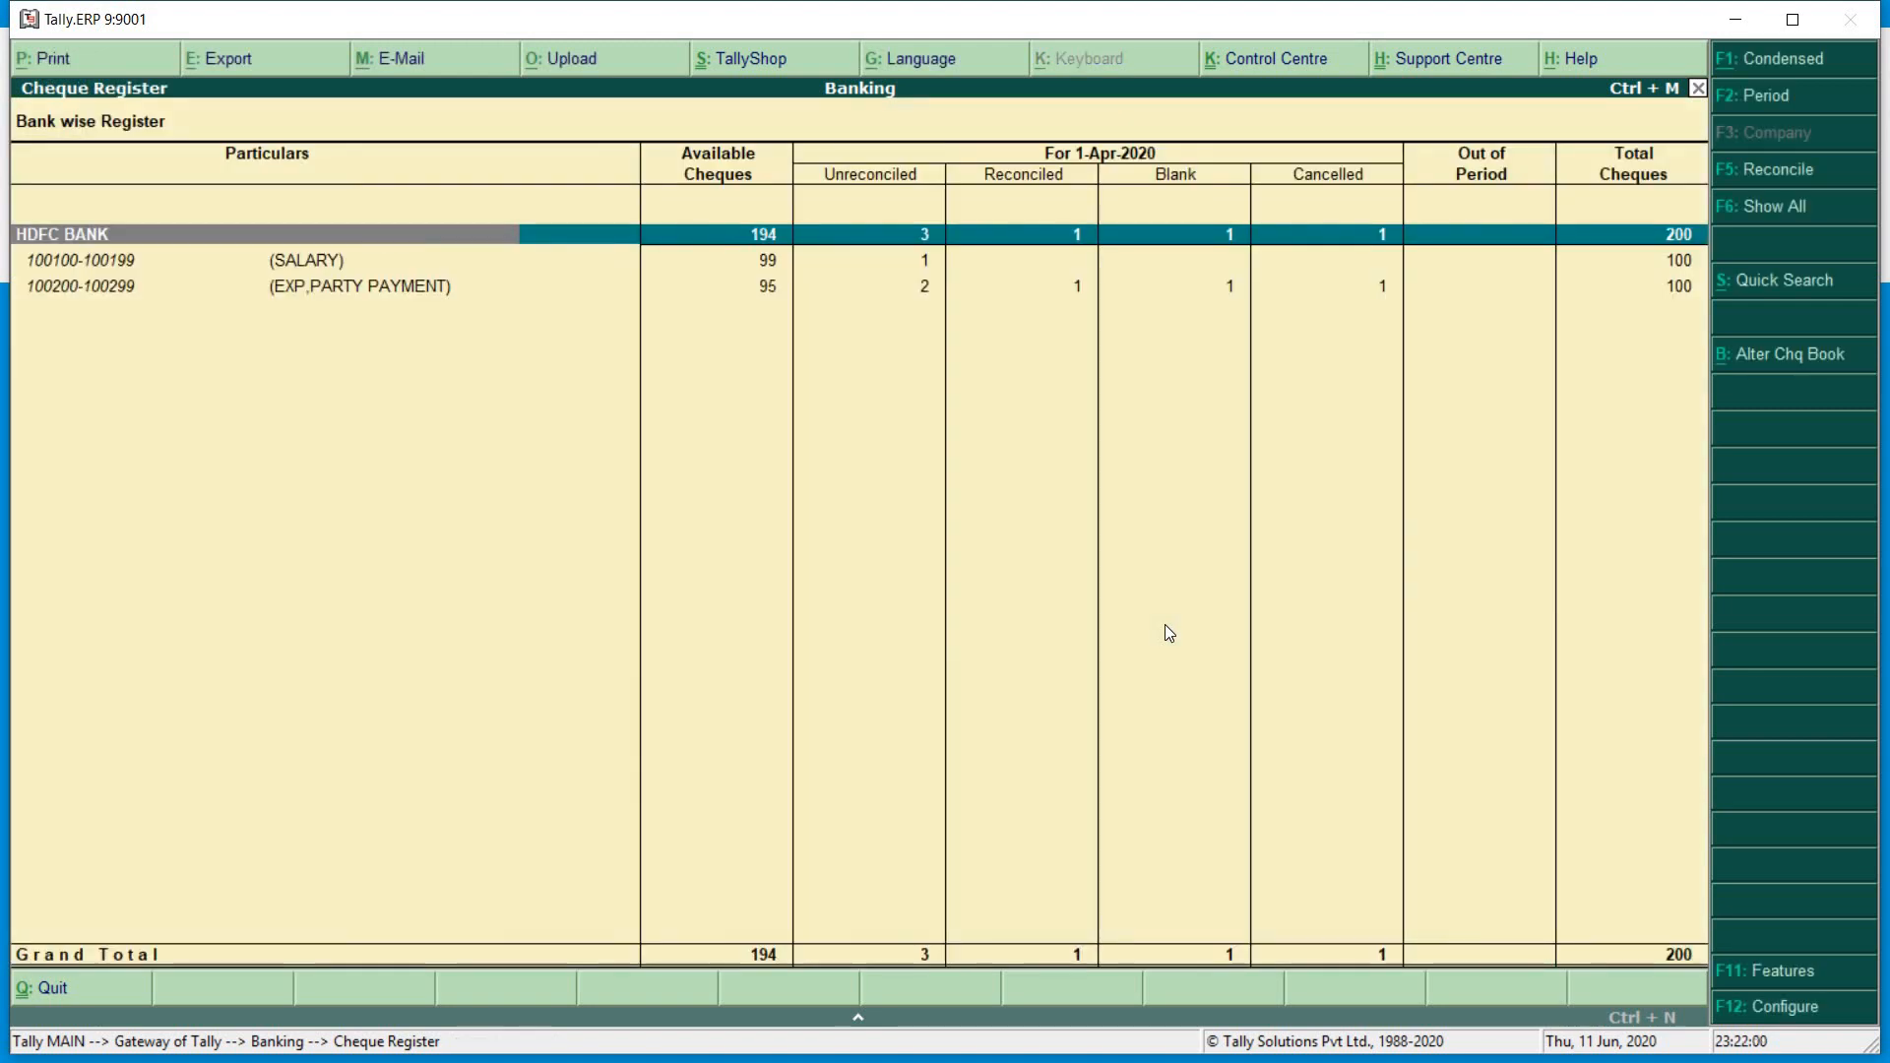
key("Down")
key("Down")
key("Up")
key("Down")
key("Up")
key("Down")
key("Return")
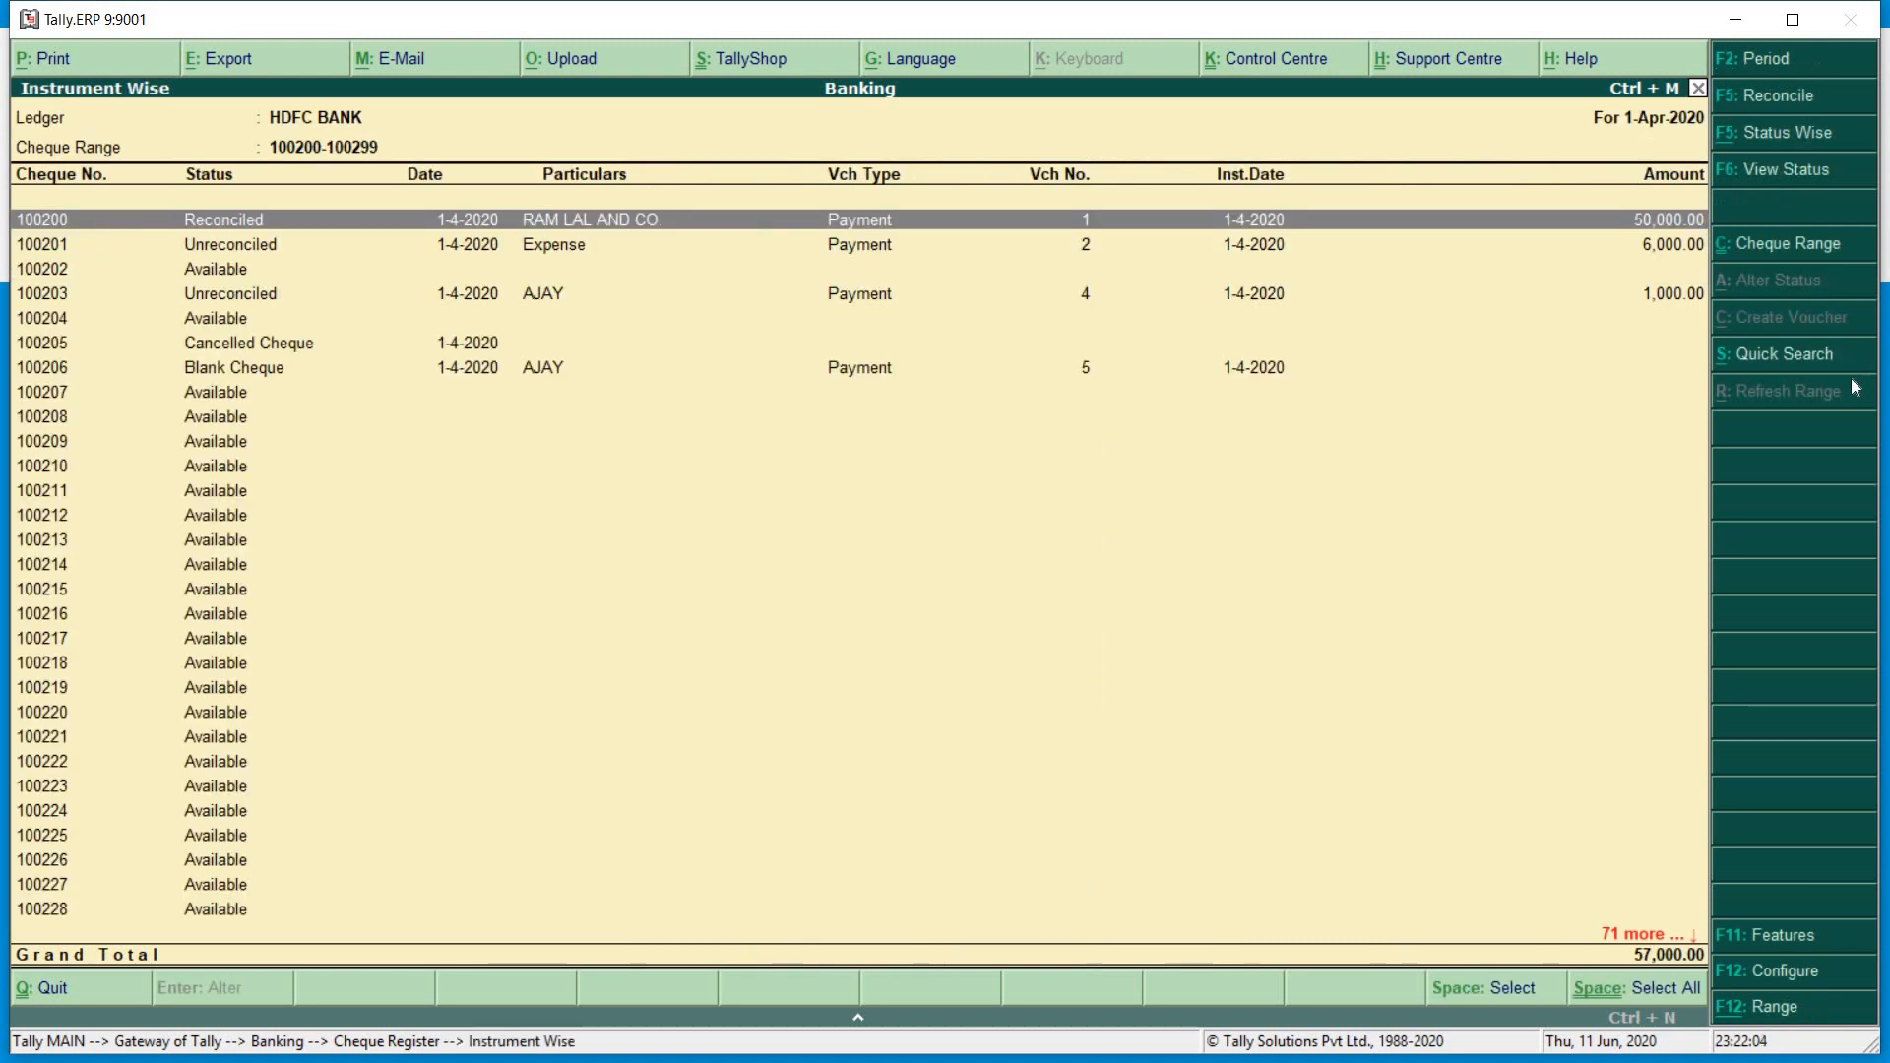
left_click(1816, 366)
type("100203")
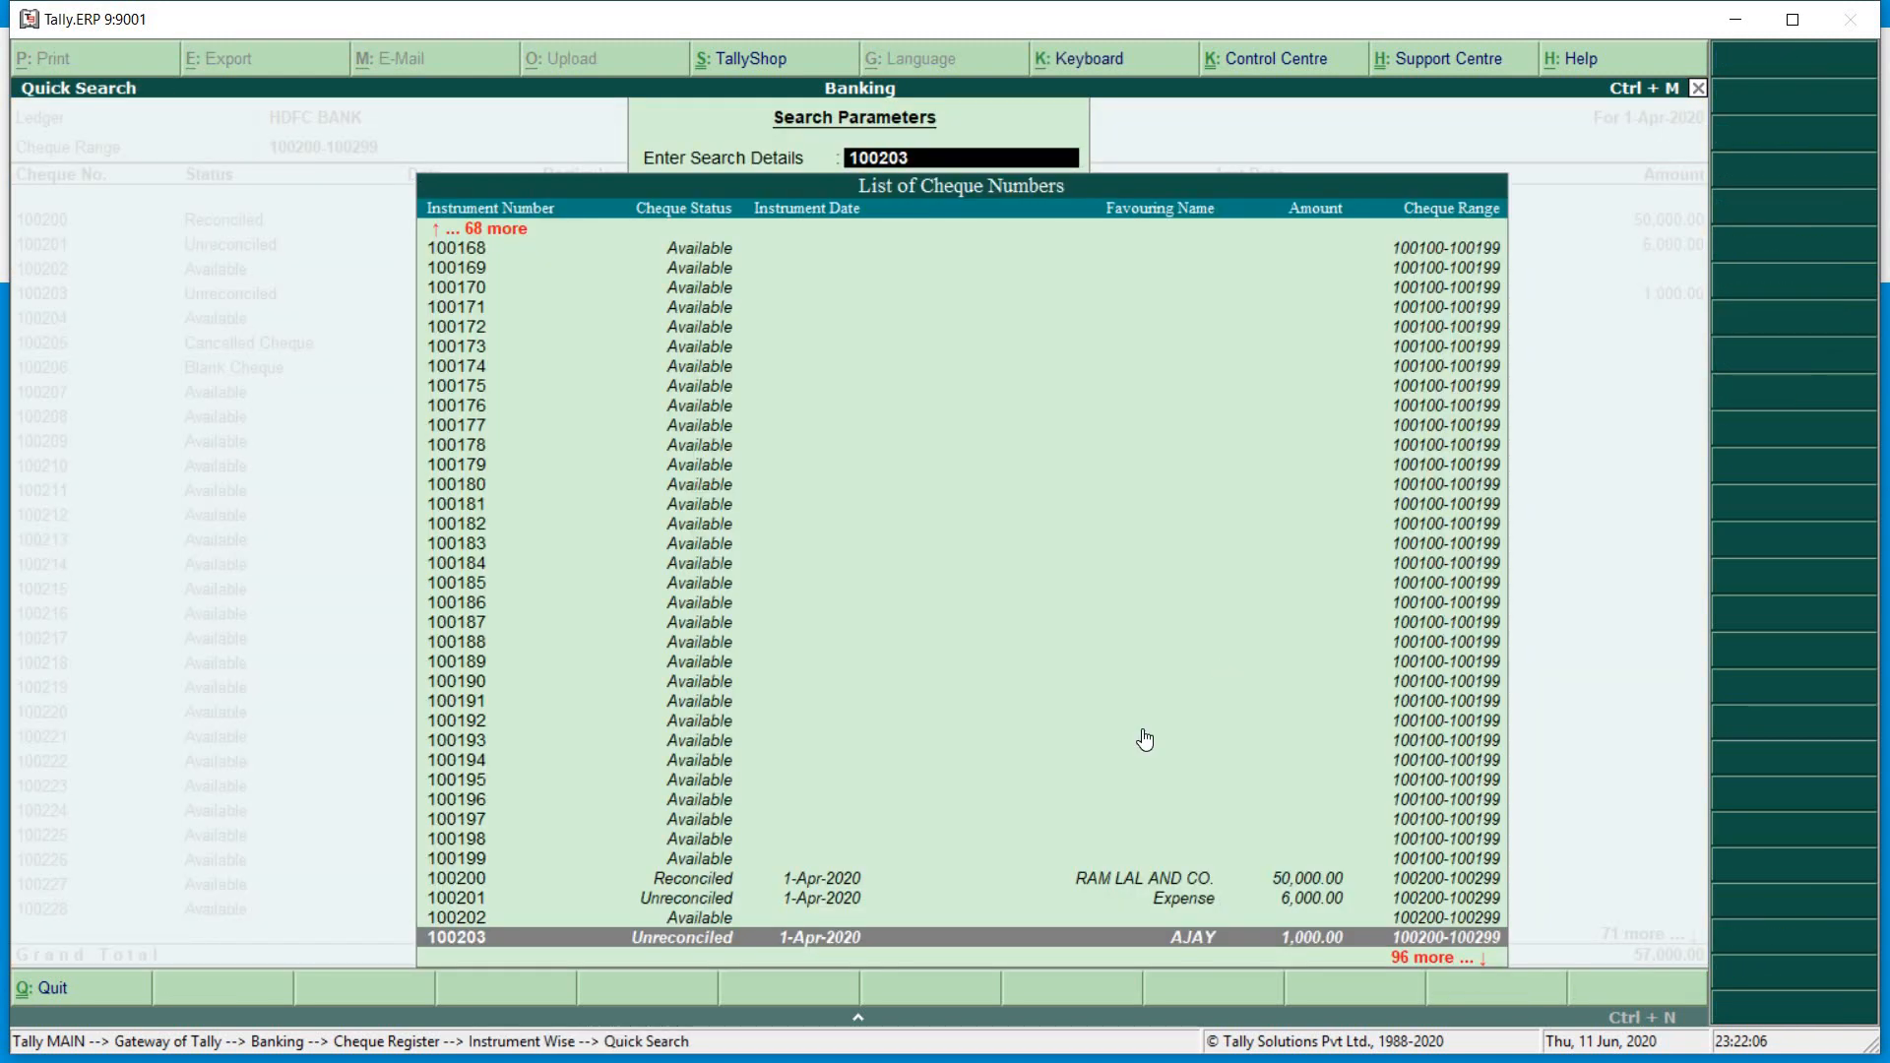
key("Escape")
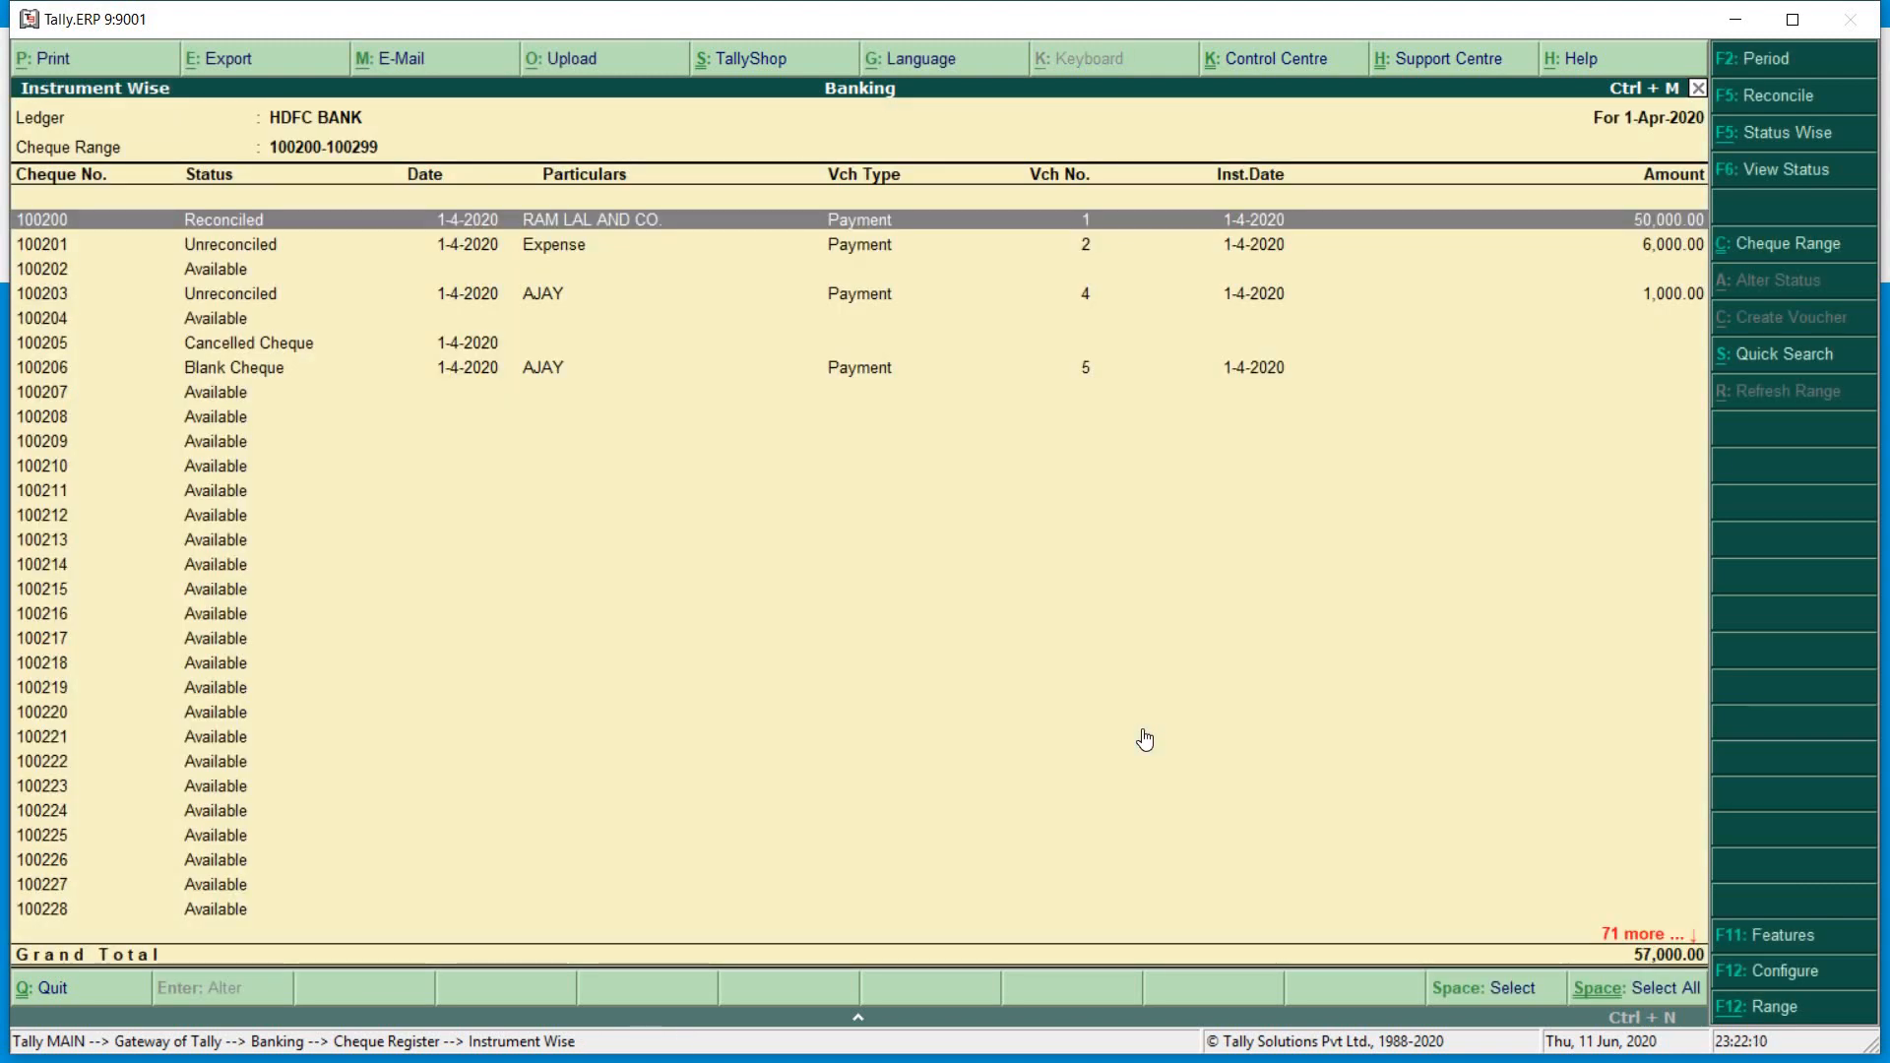
key("Escape")
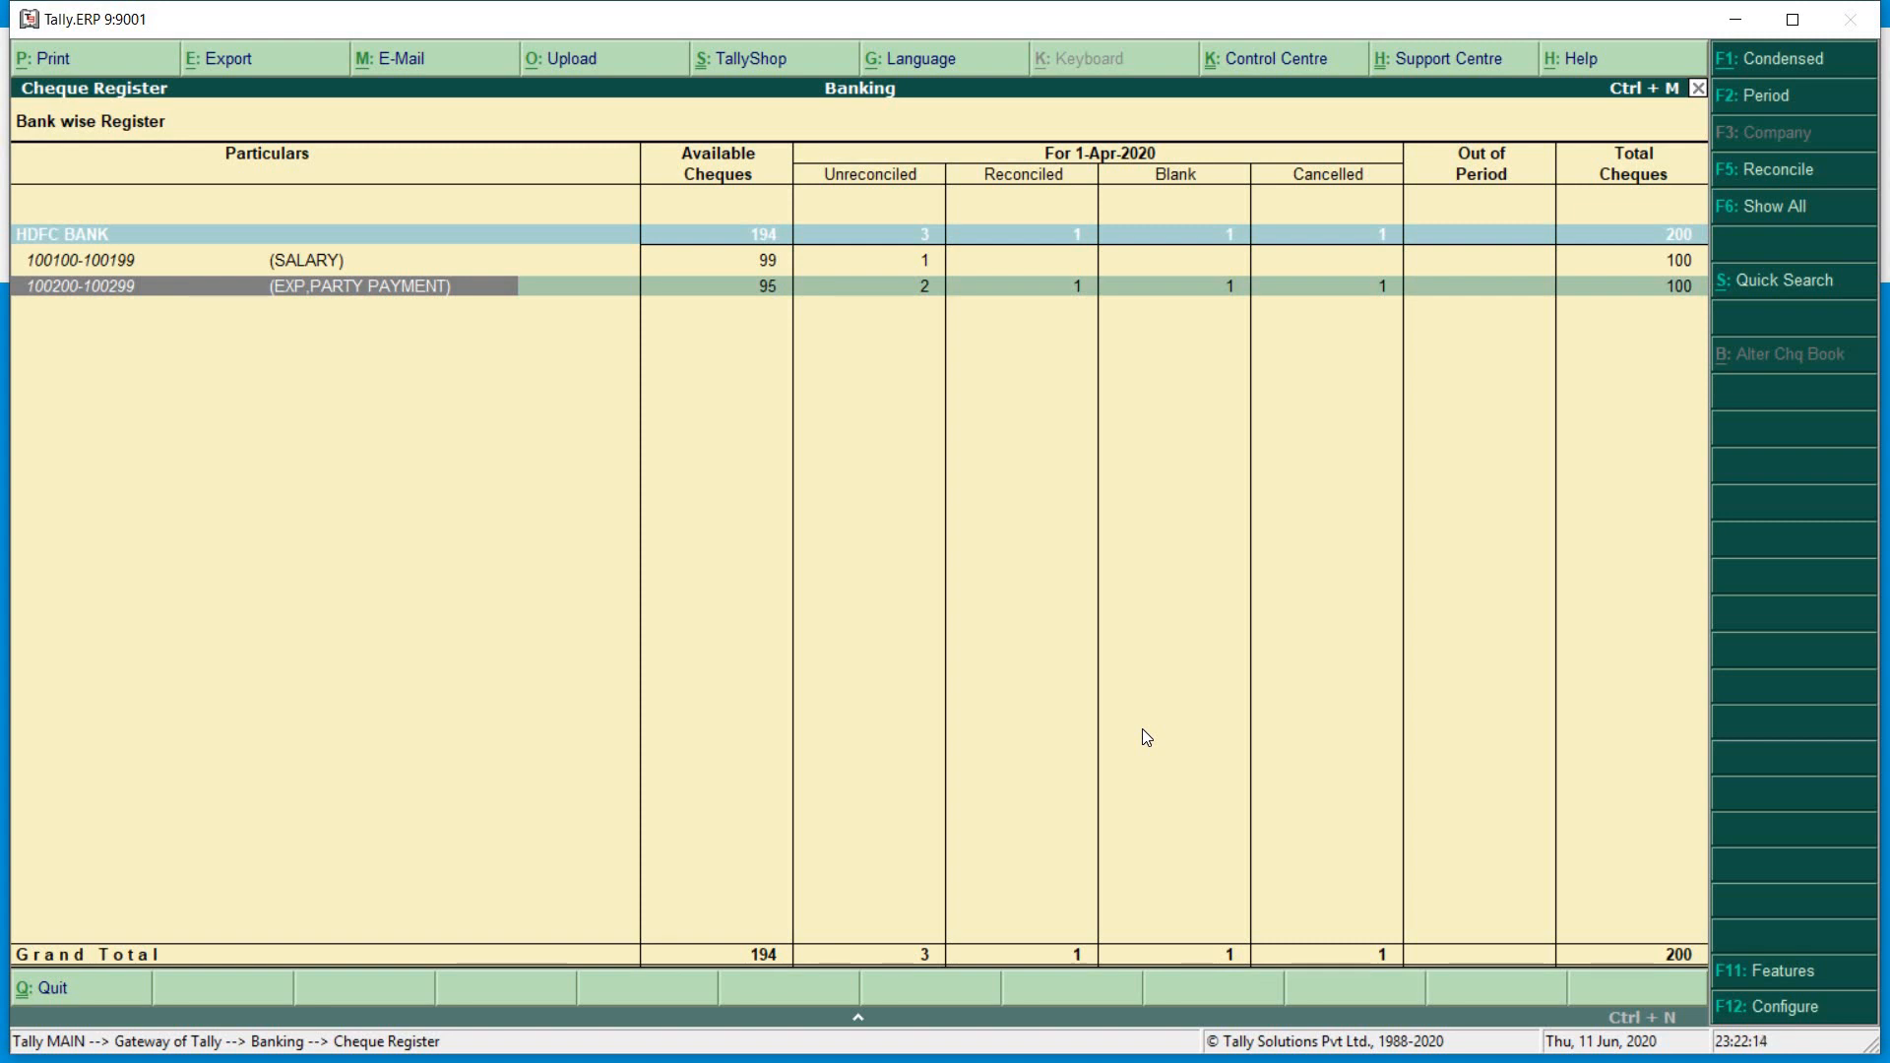
- Review the register configuration, keeping Include Not in Range Cheques, Ignore the Completed Cheque Ranges and Show Book Name at Yes
key("XF86MonBrightnessUp")
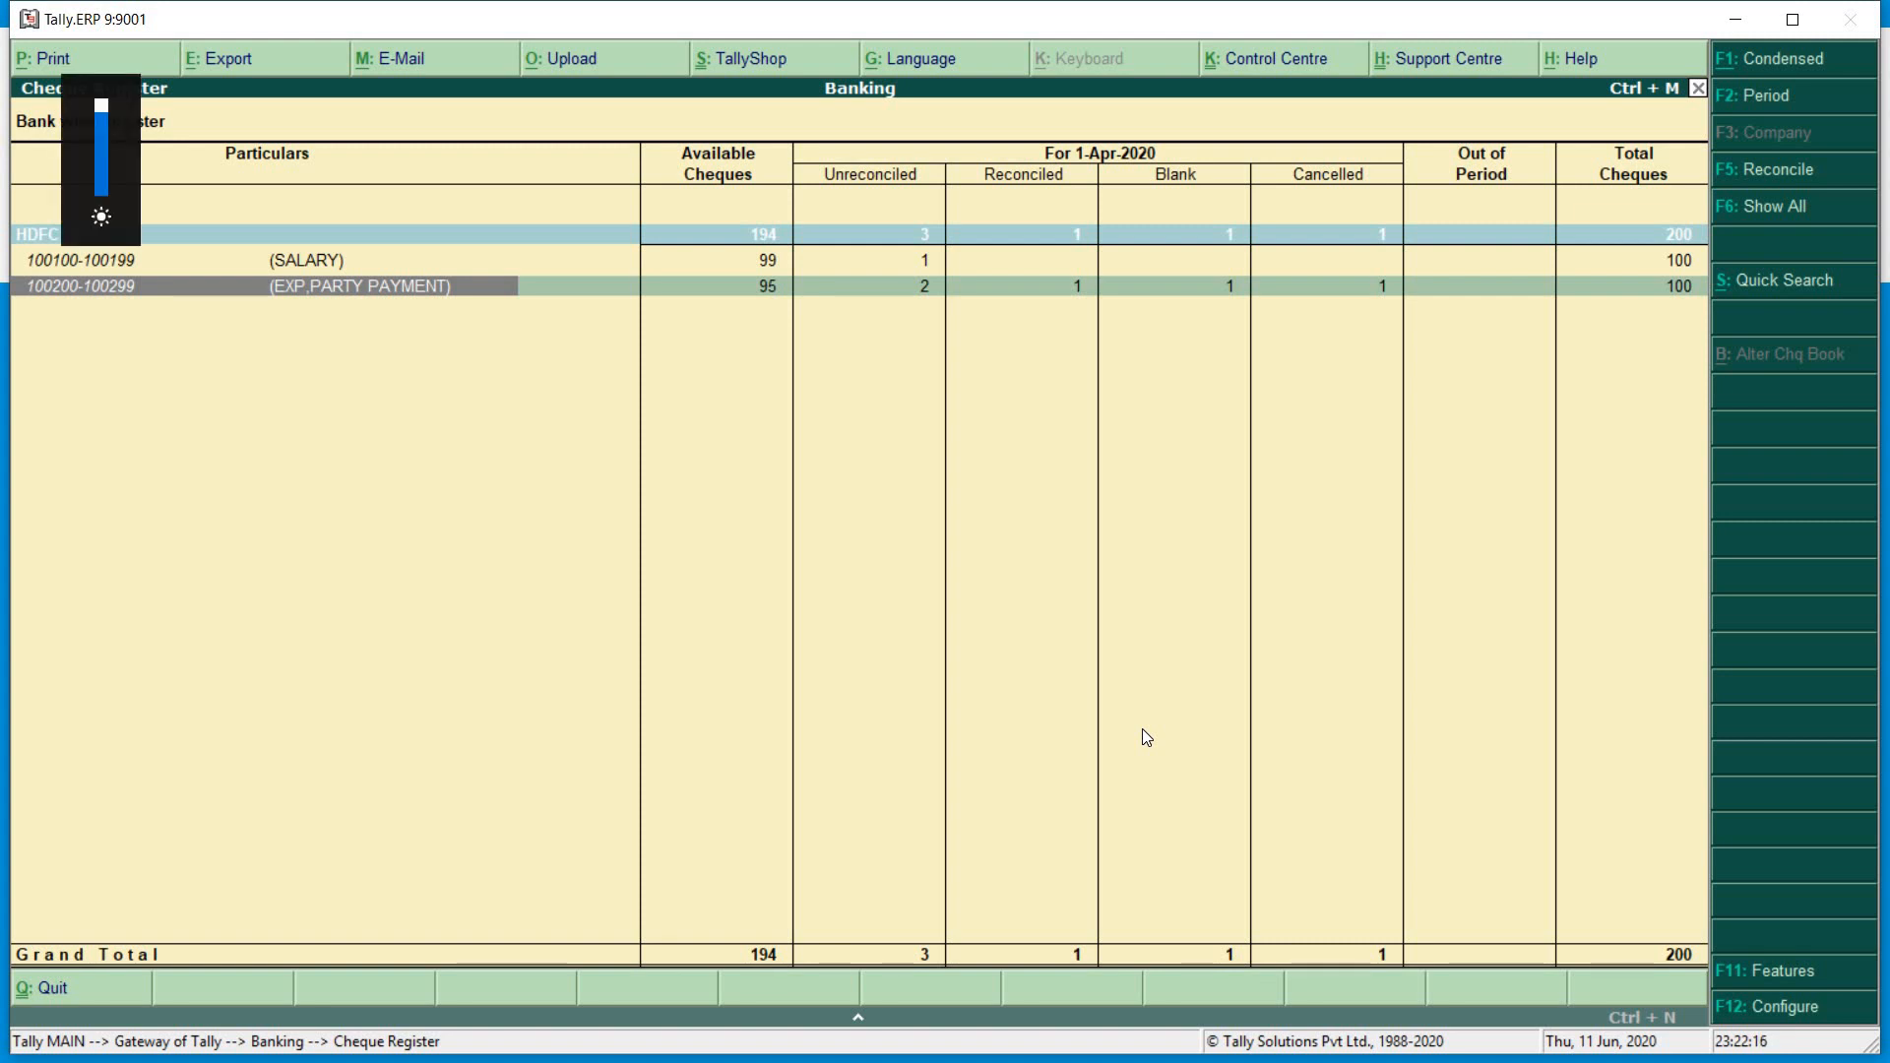
key("F12")
key("Return")
key("Up")
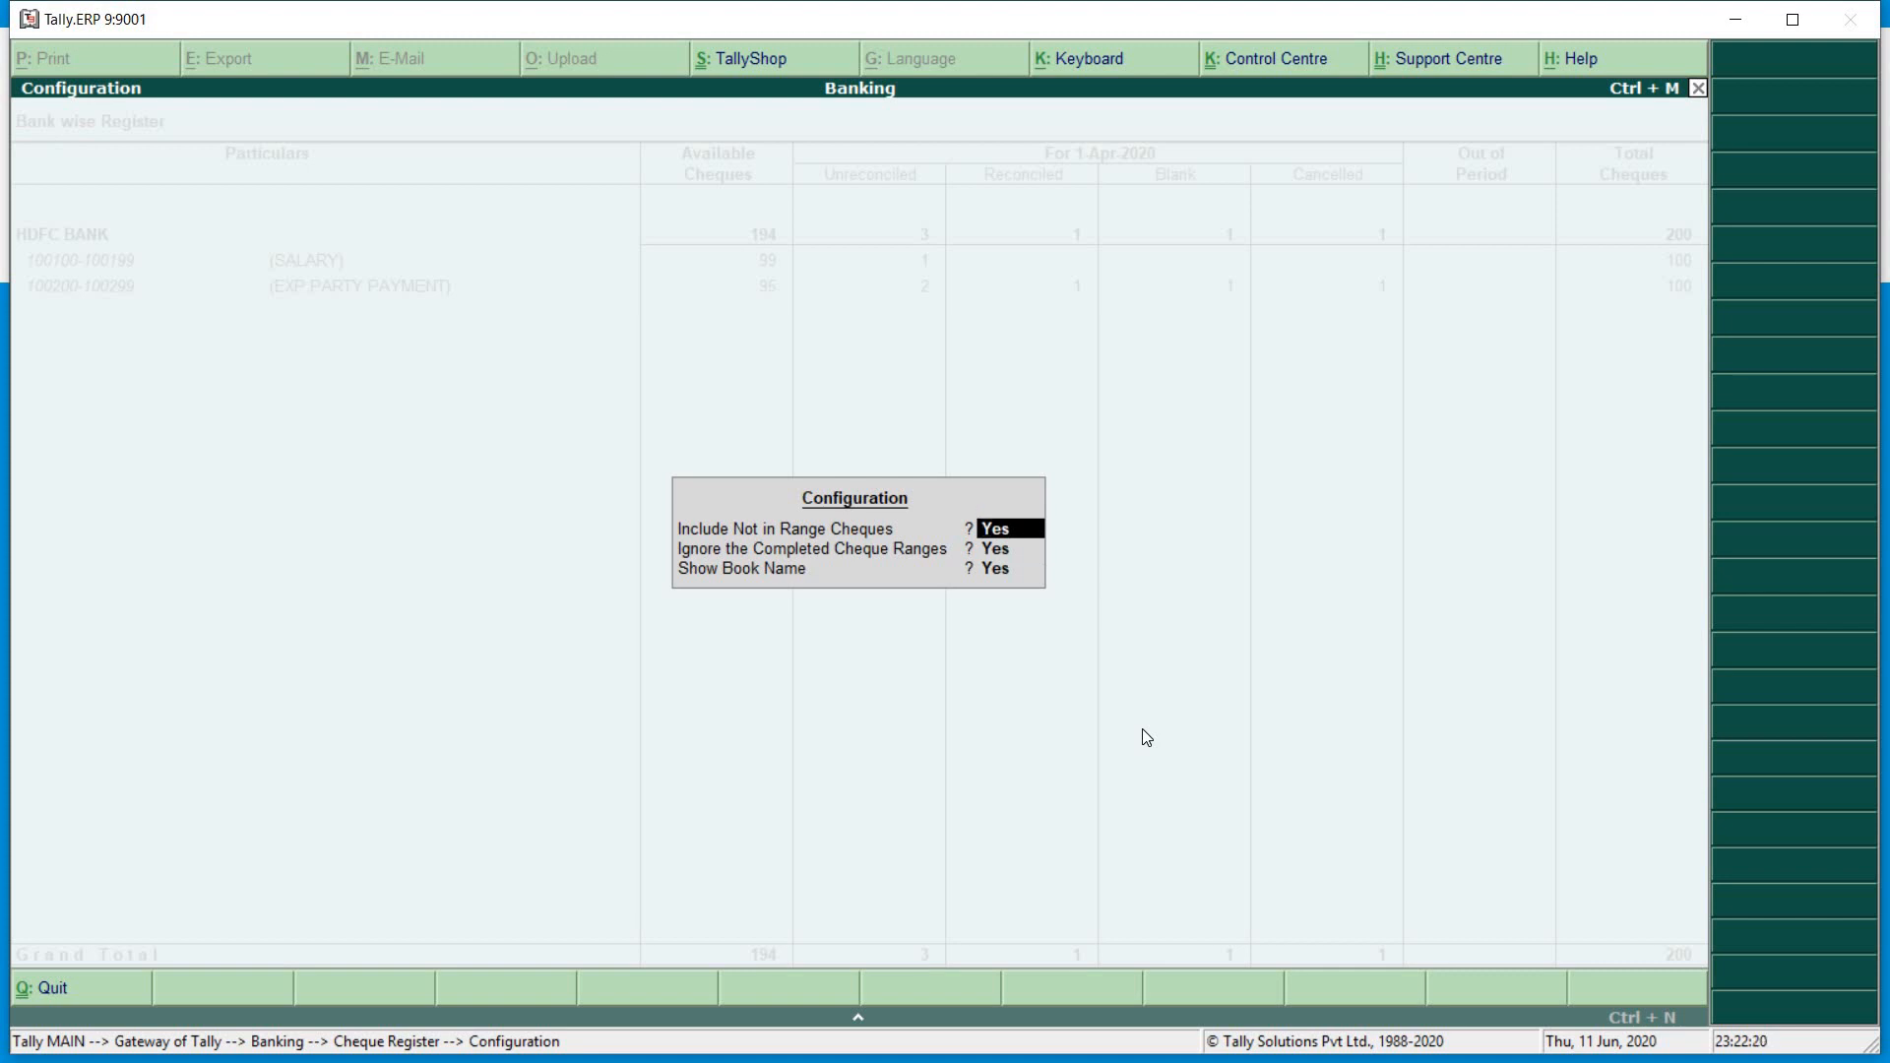
key("Return")
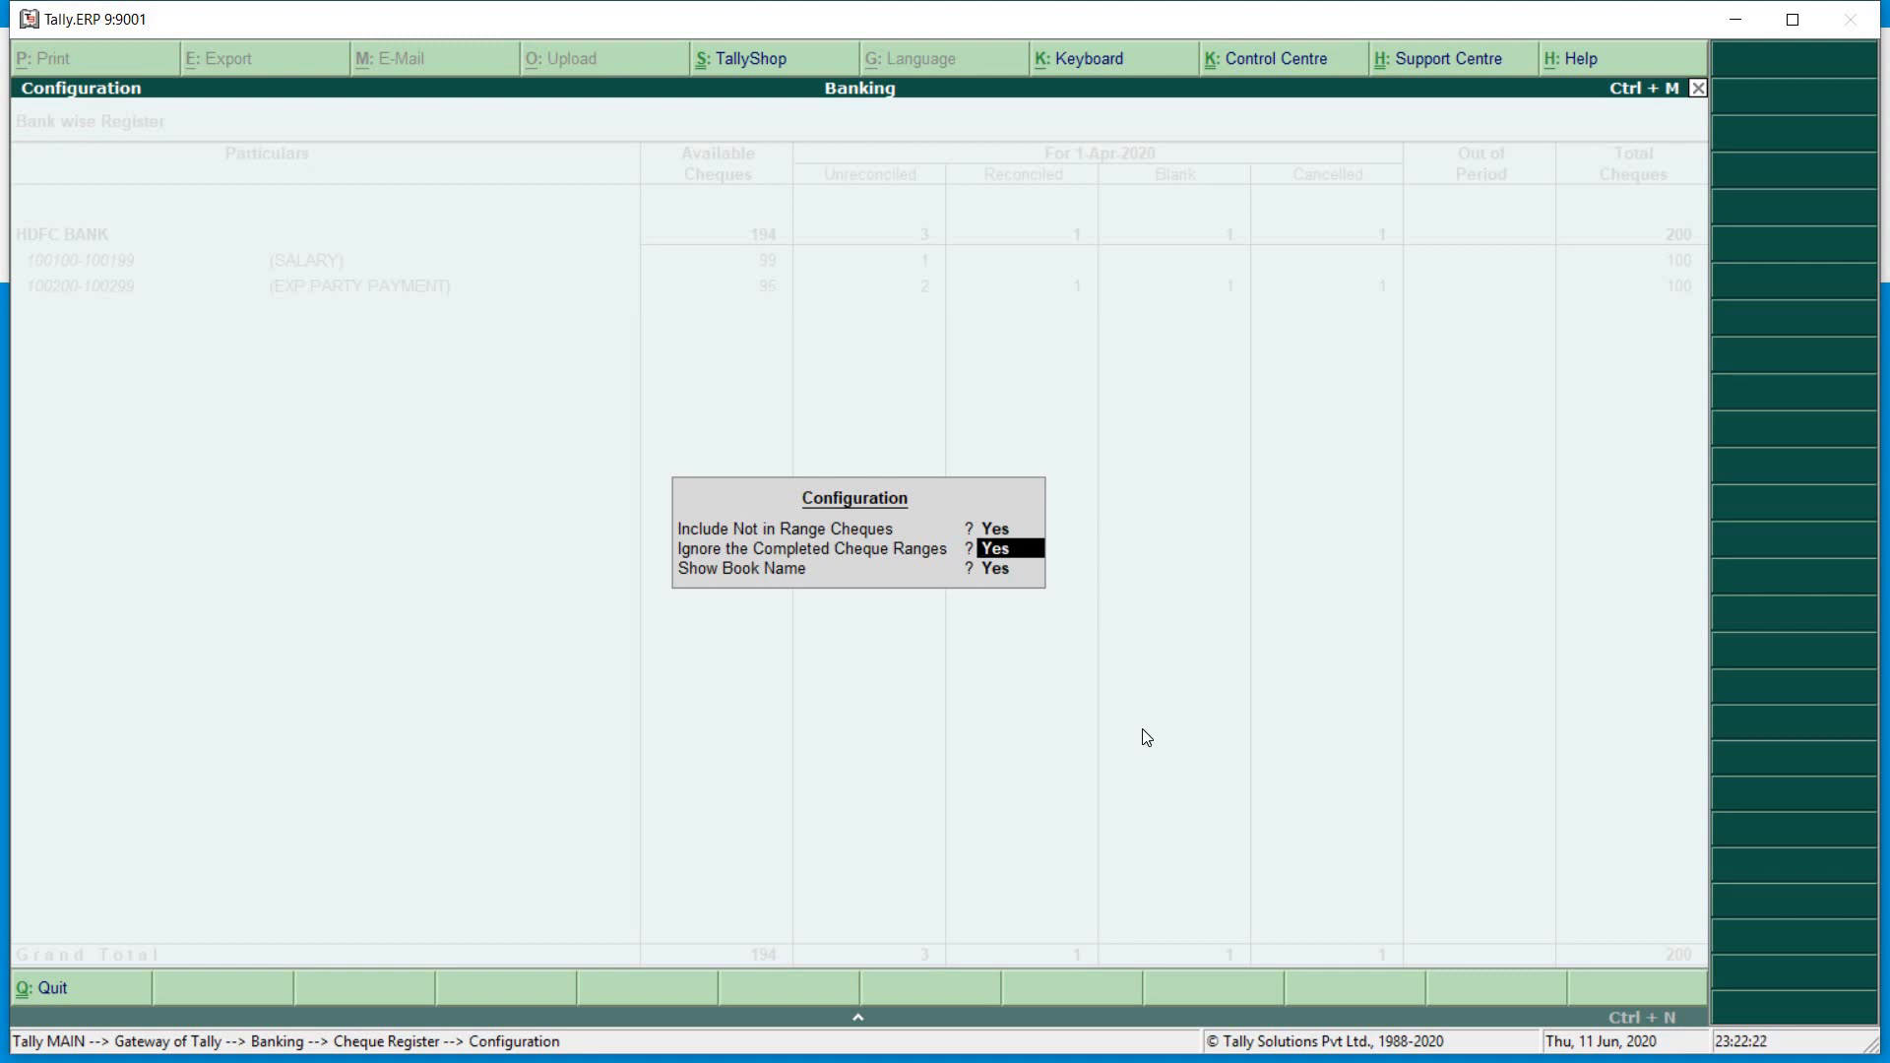
key("Return")
key("Return")
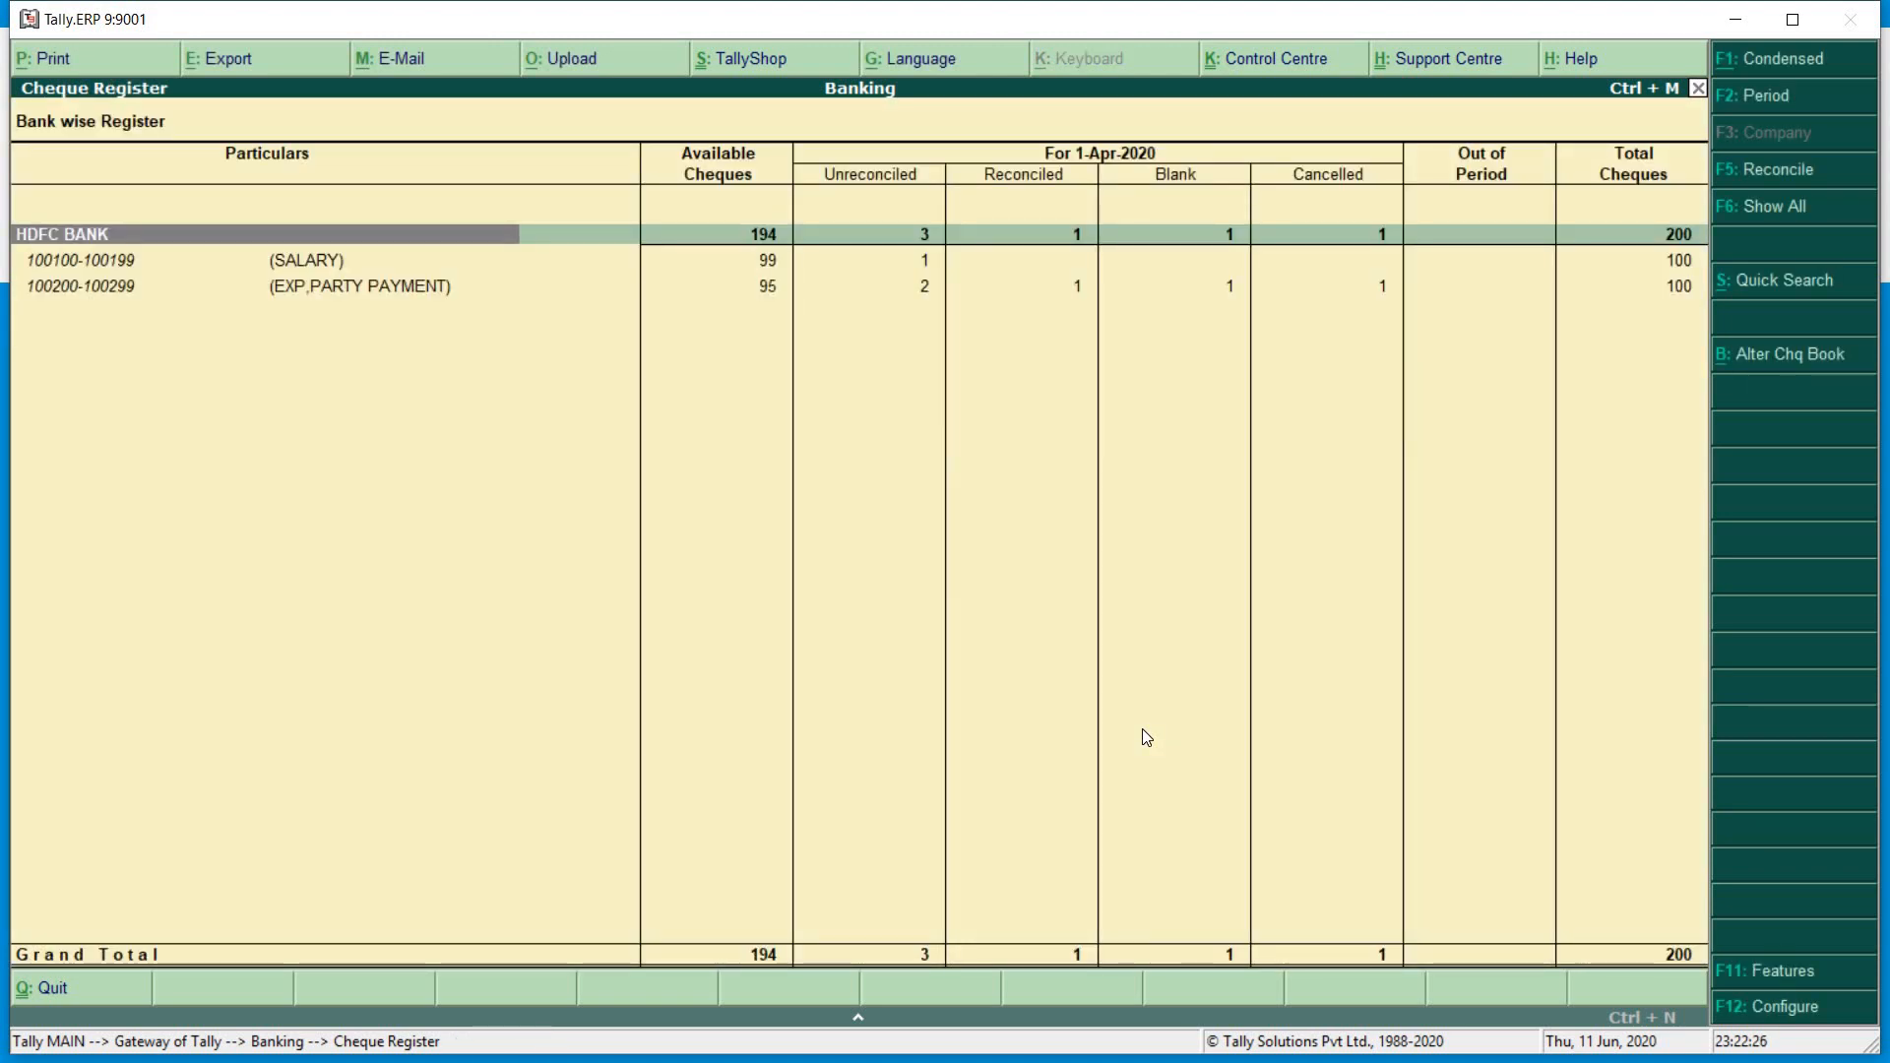
key("XF86AudioRaiseVolume")
key("XF86AudioLowerVolume")
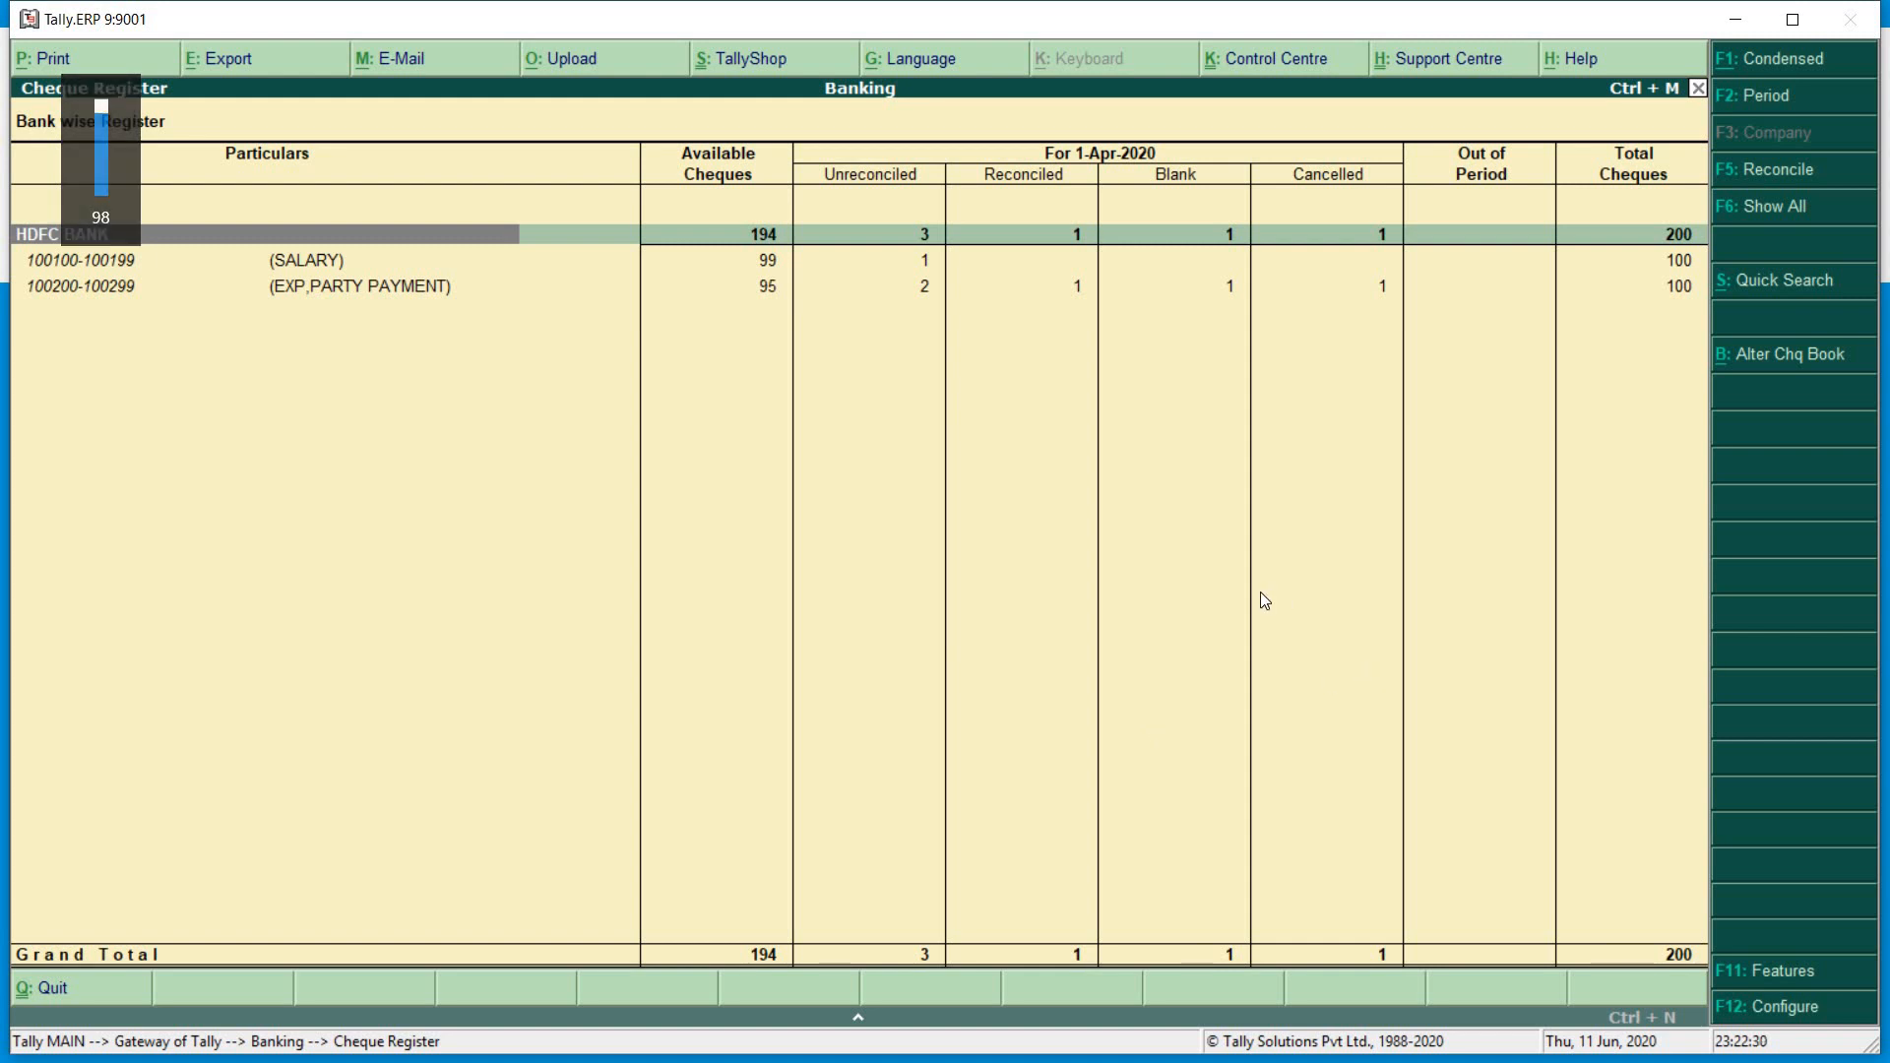
key("Down")
key("Down")
key("Up")
key("Up")
key("Down")
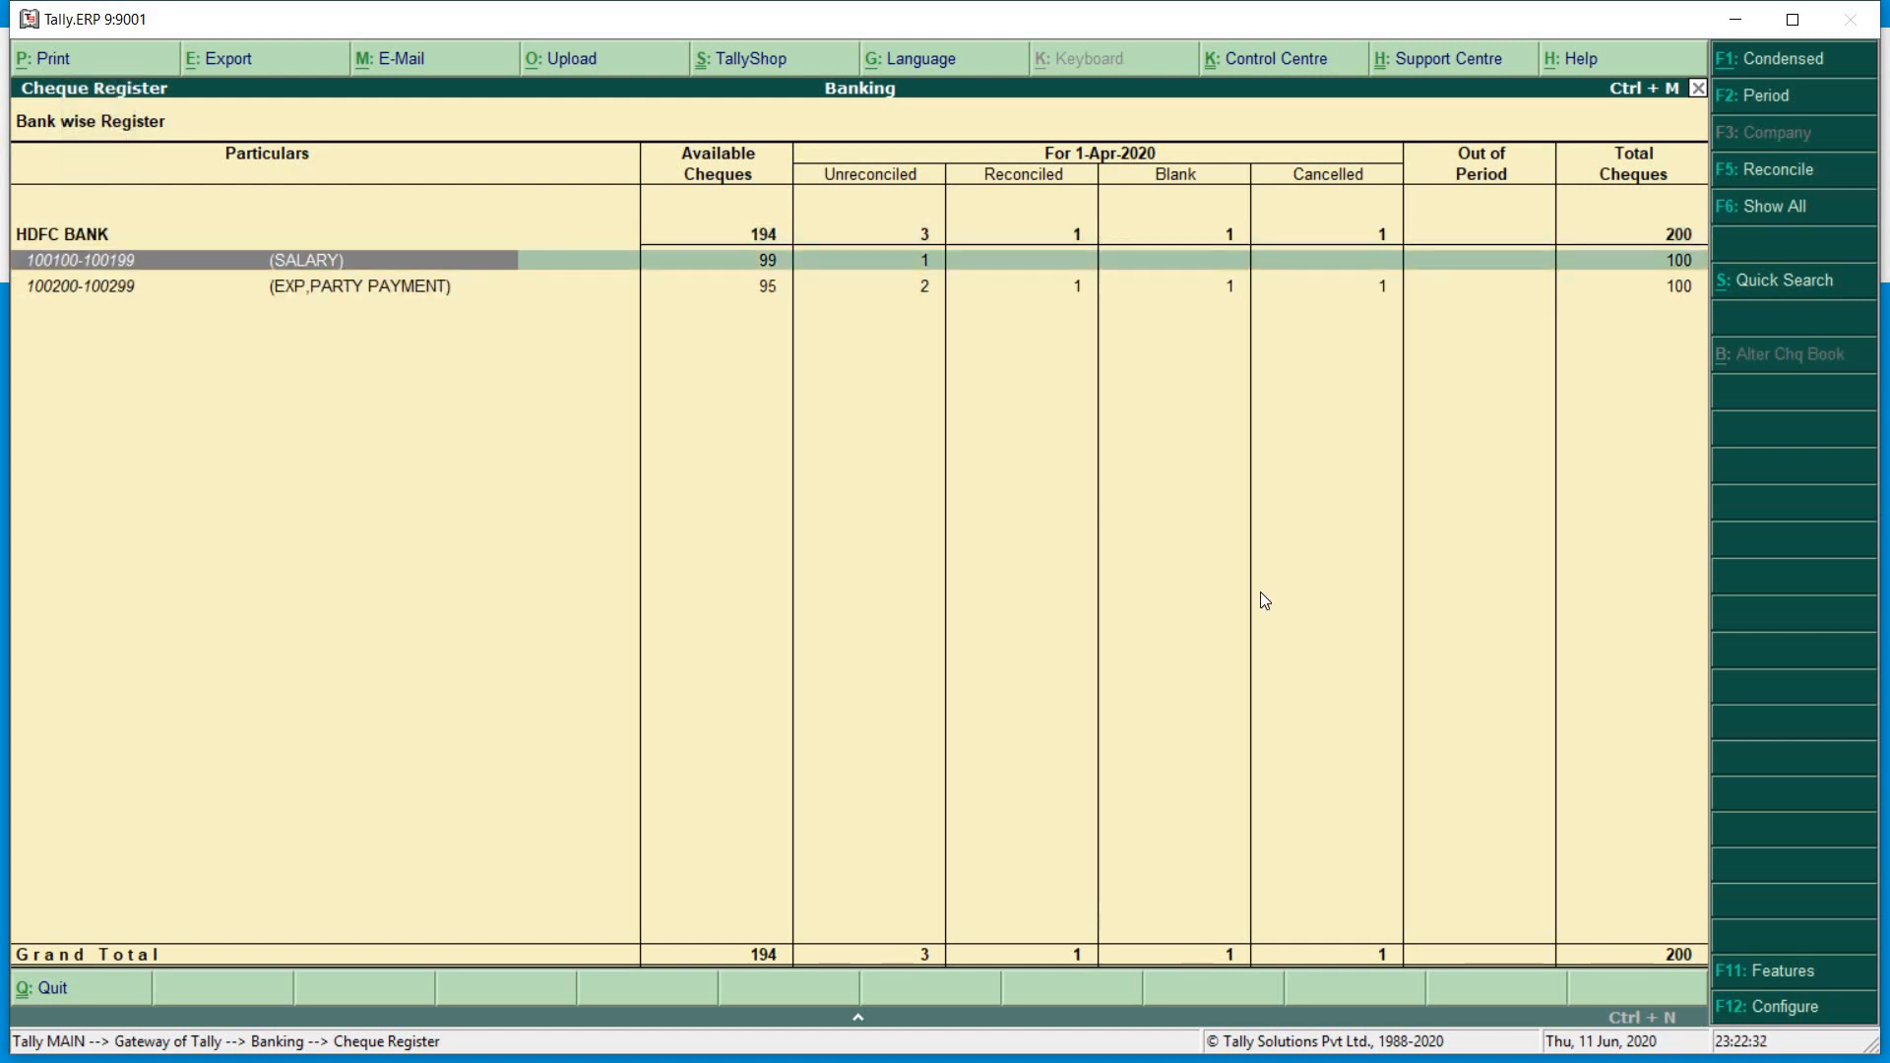
key("Down")
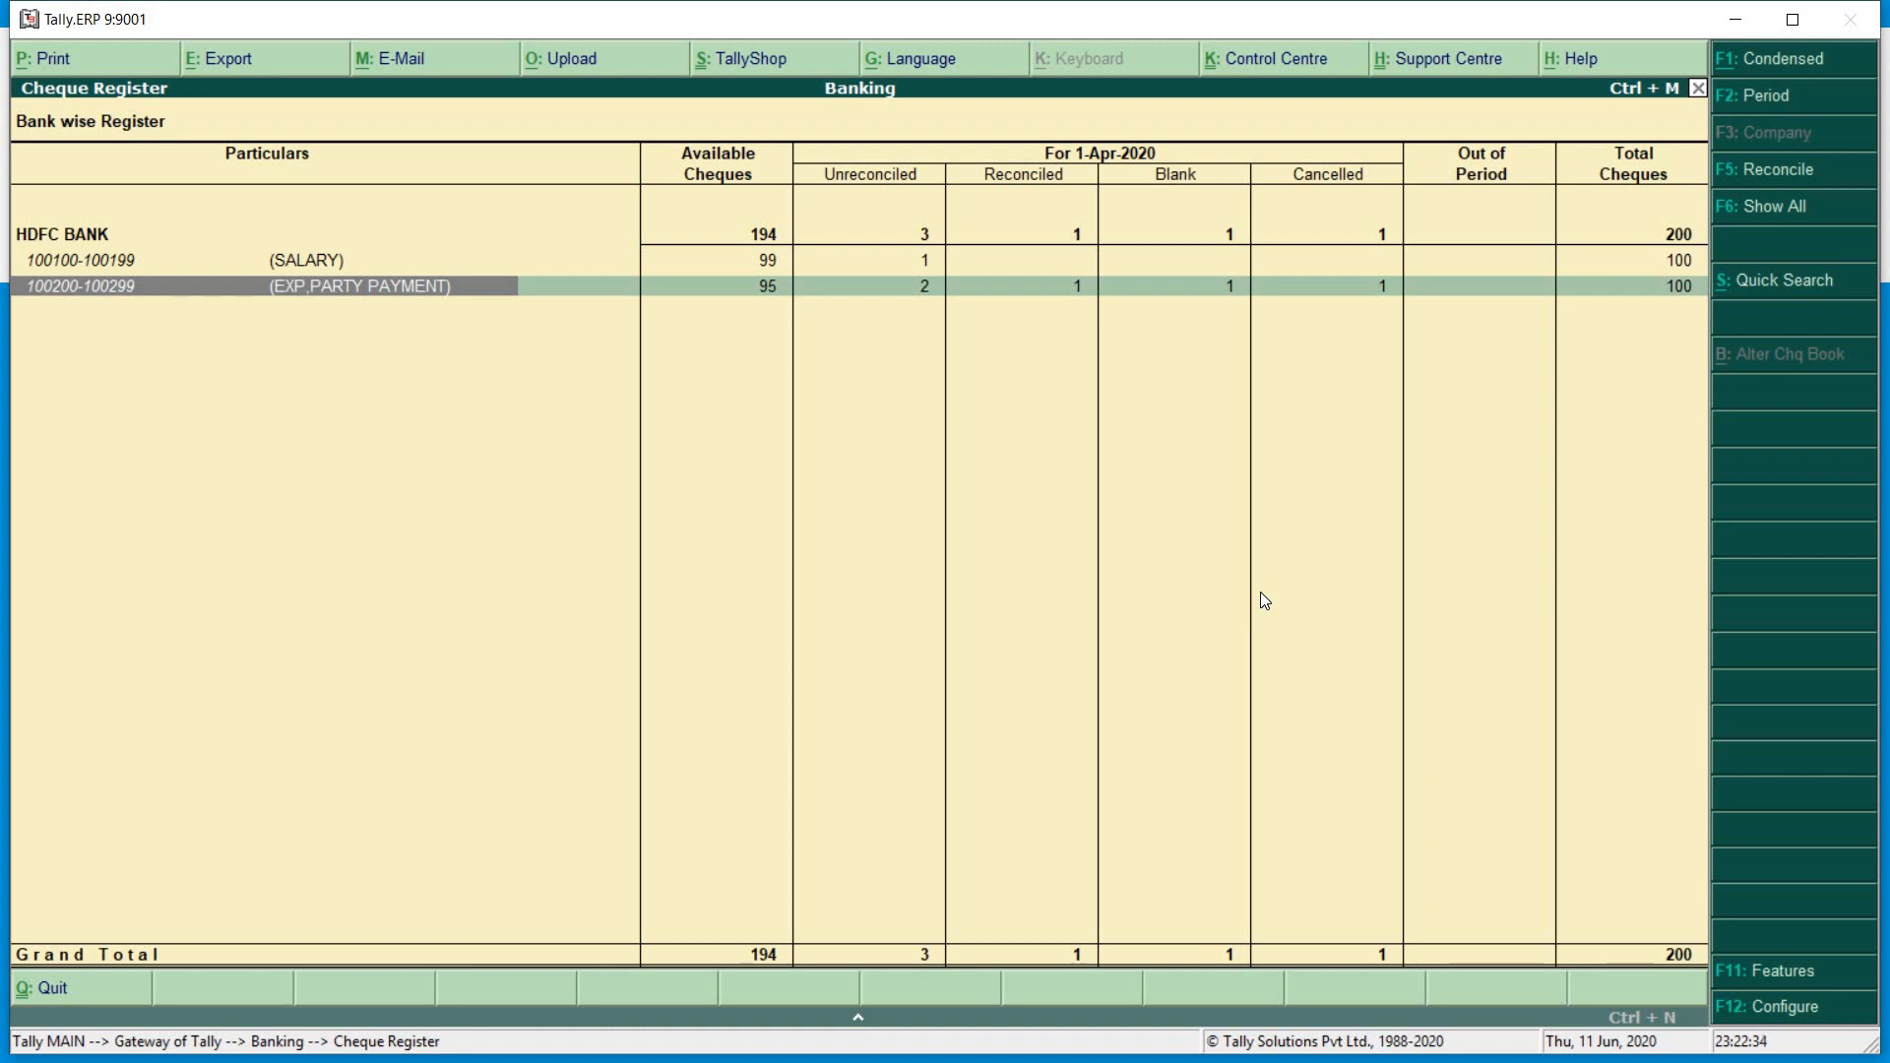
key("Up")
key("Down")
key("Up")
key("Down")
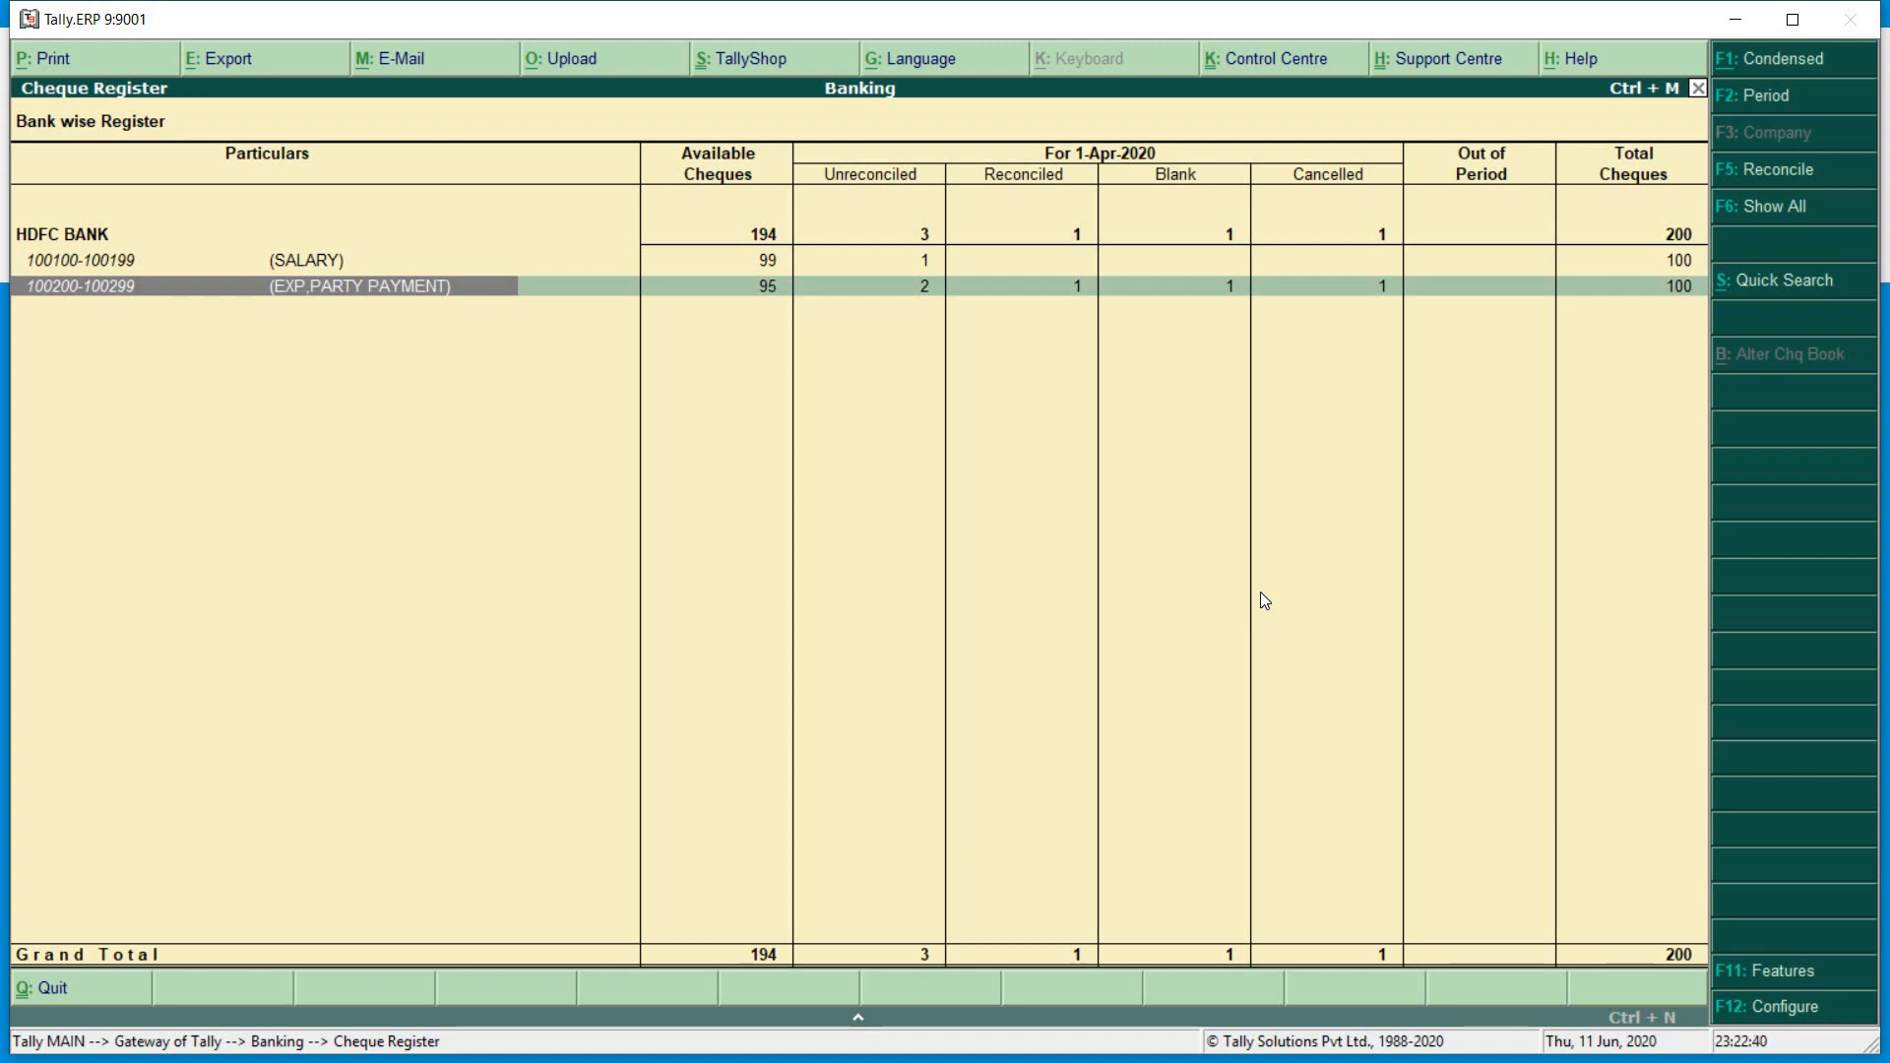
key("Up")
key("Down")
key("Up")
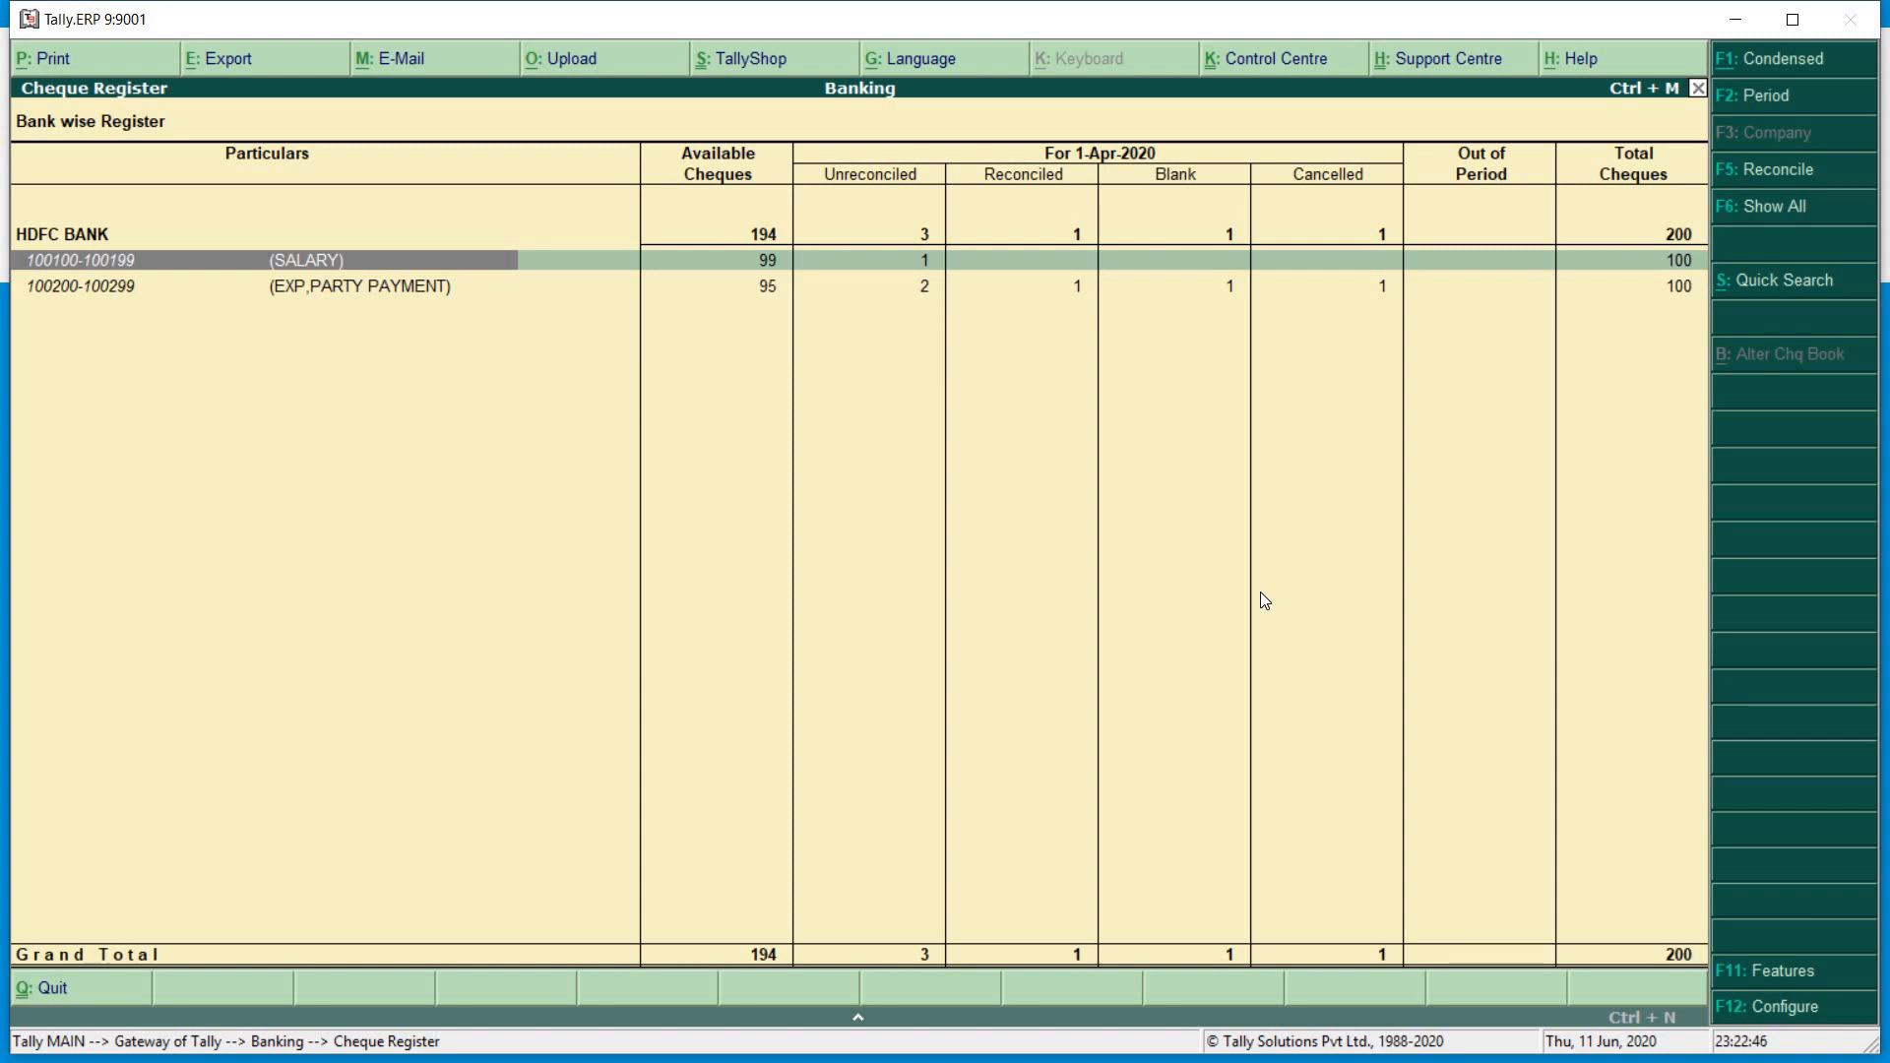
- Close the Cheque Register, reopen it to view the condensed HDFC BANK summary, and return to the Banking menu
key("Escape")
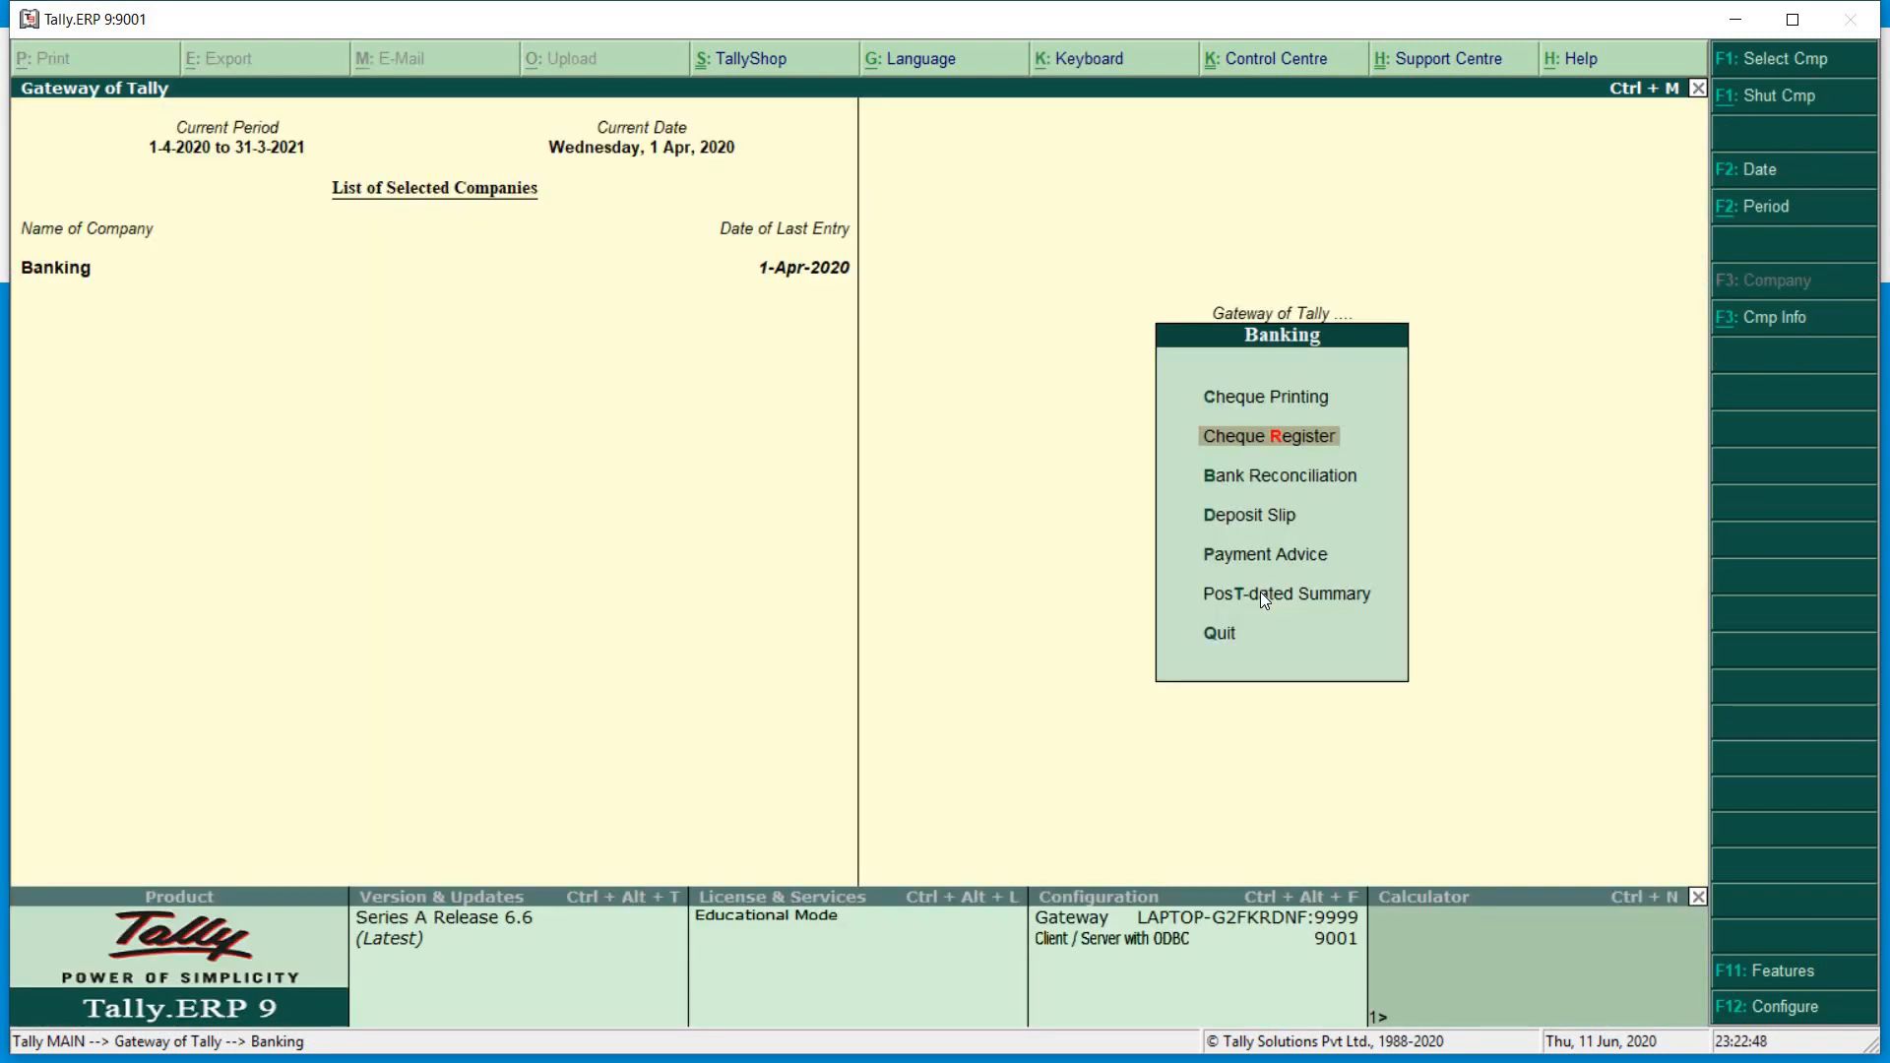
key("Return")
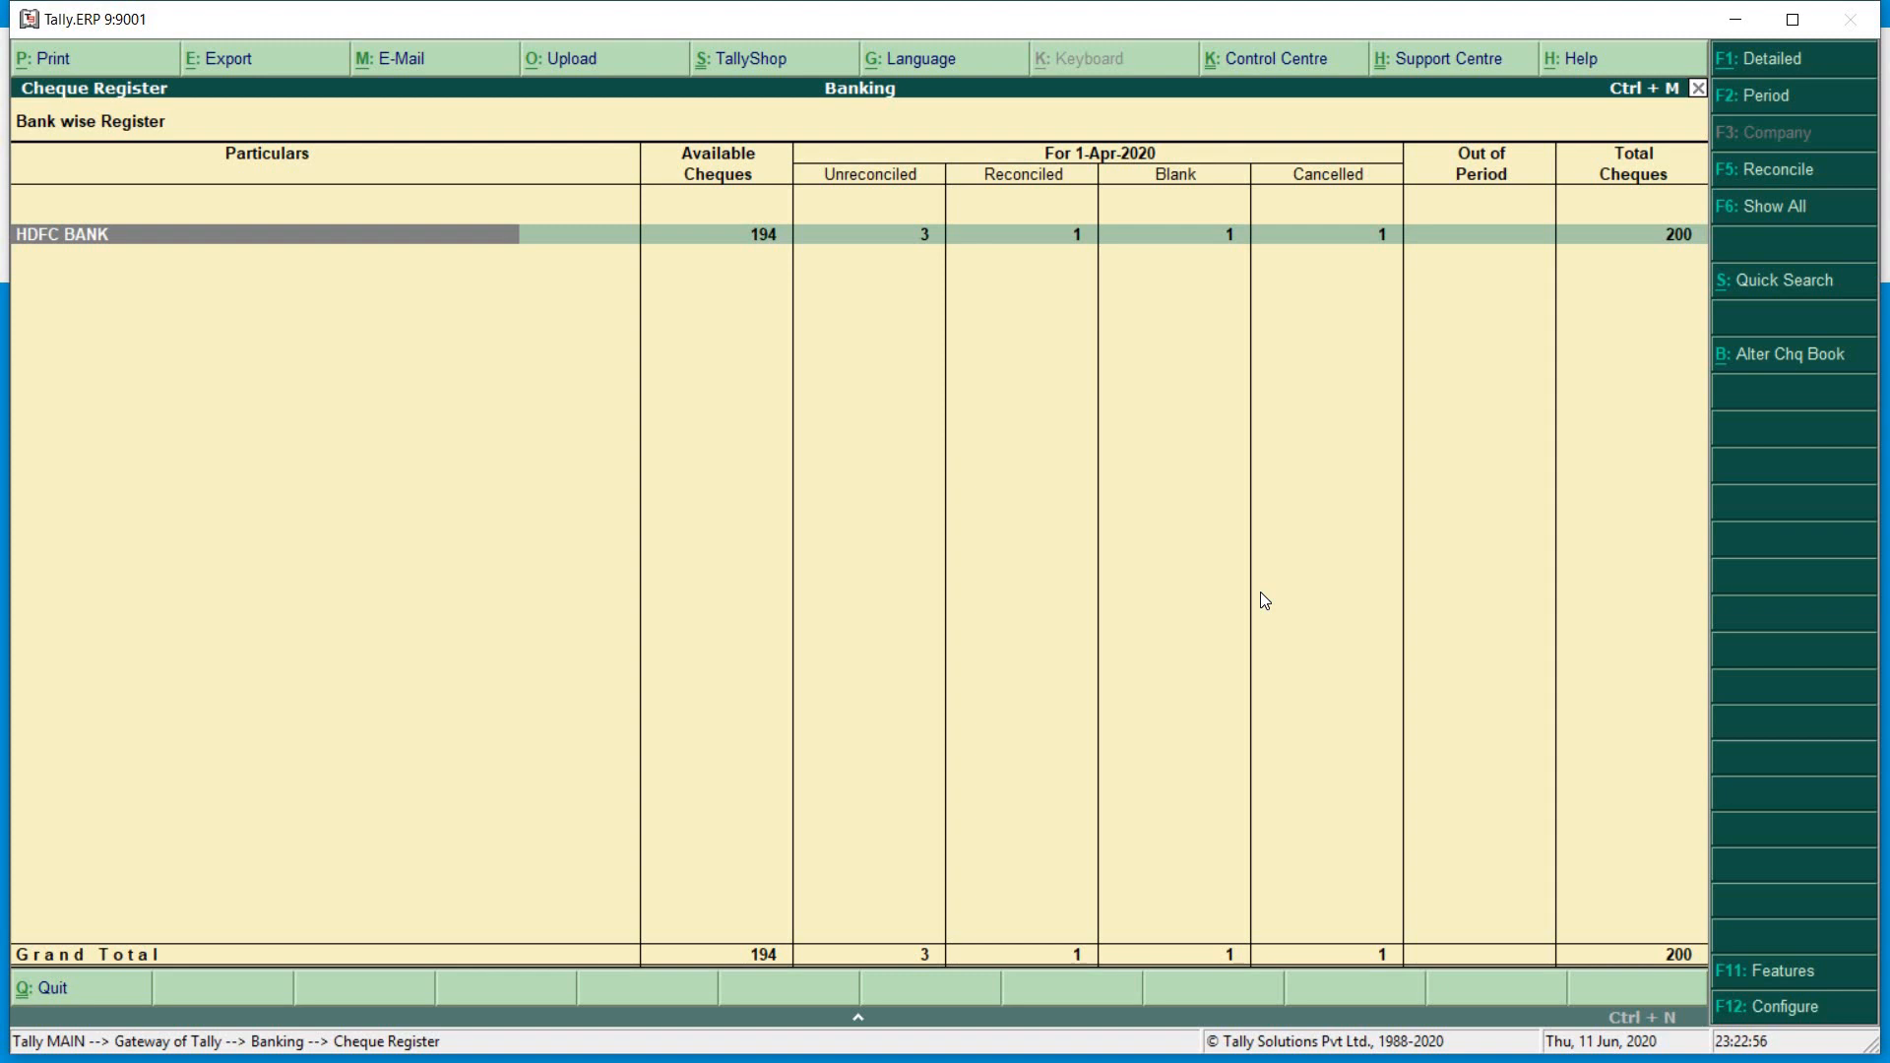
key("Escape")
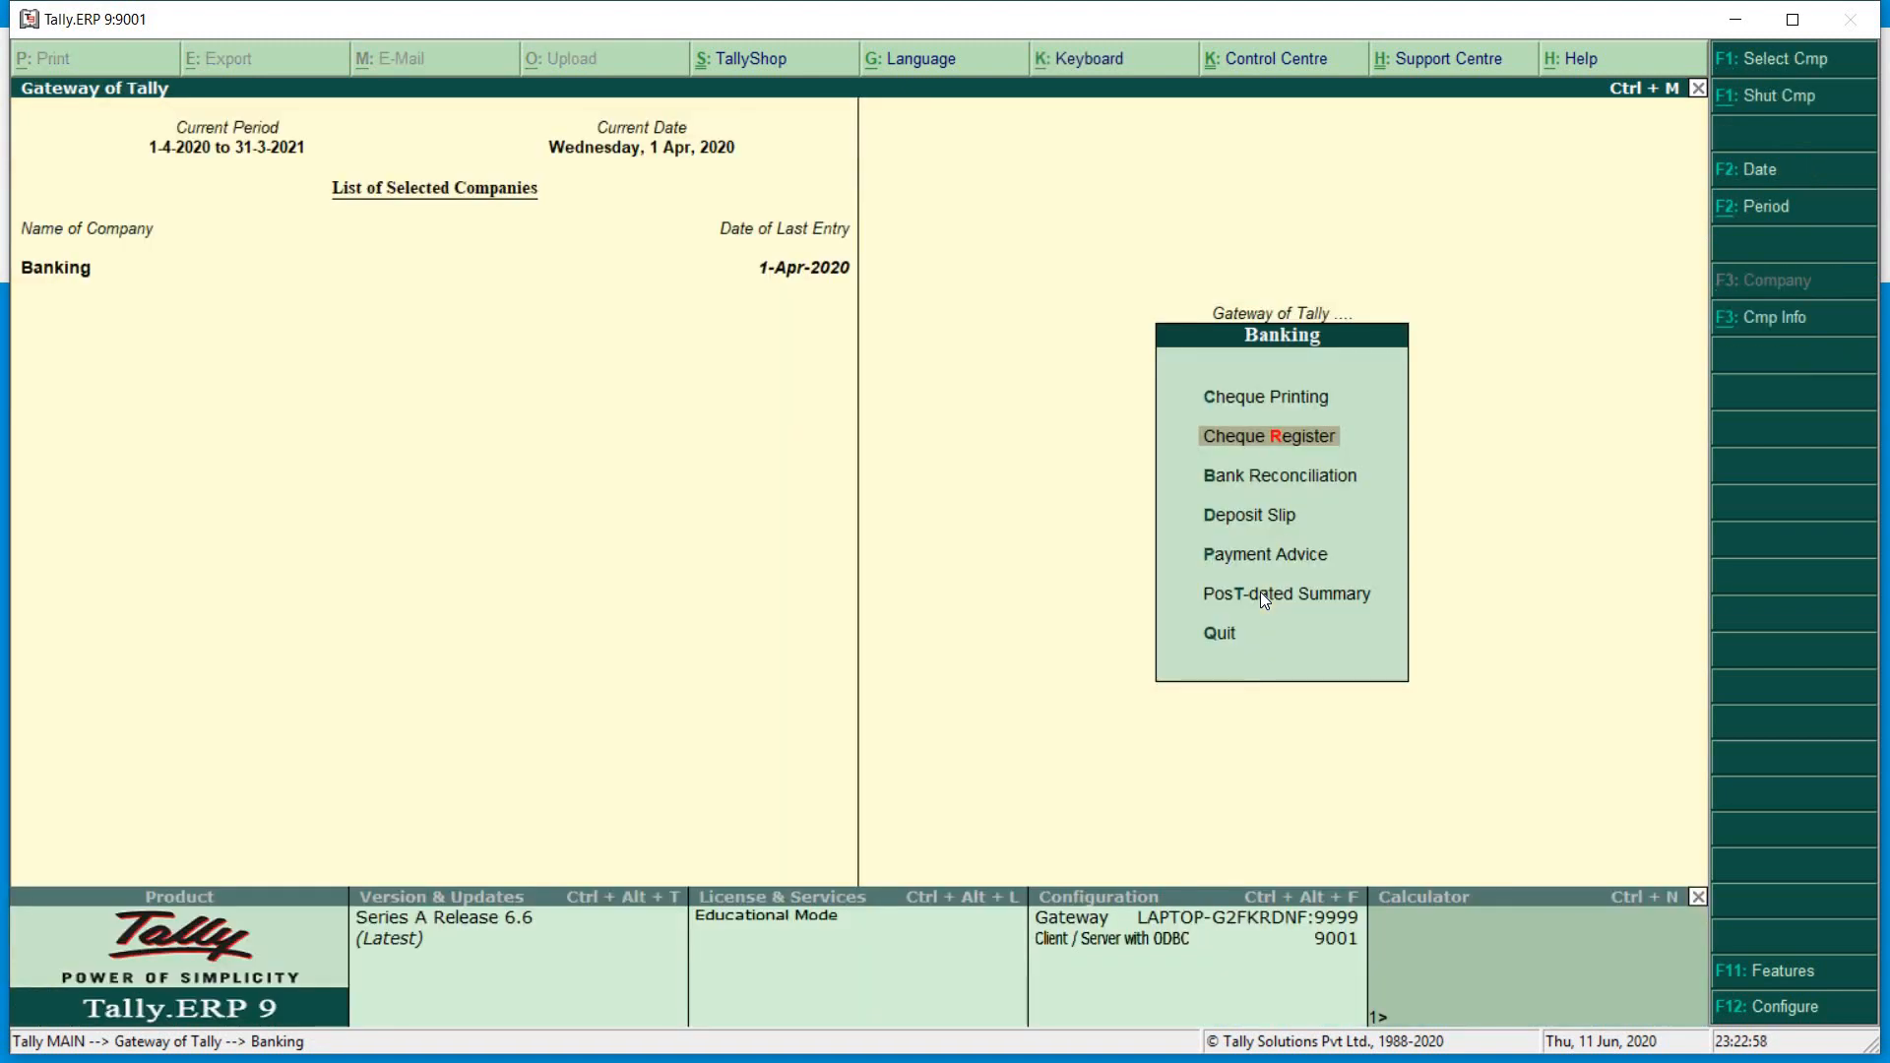